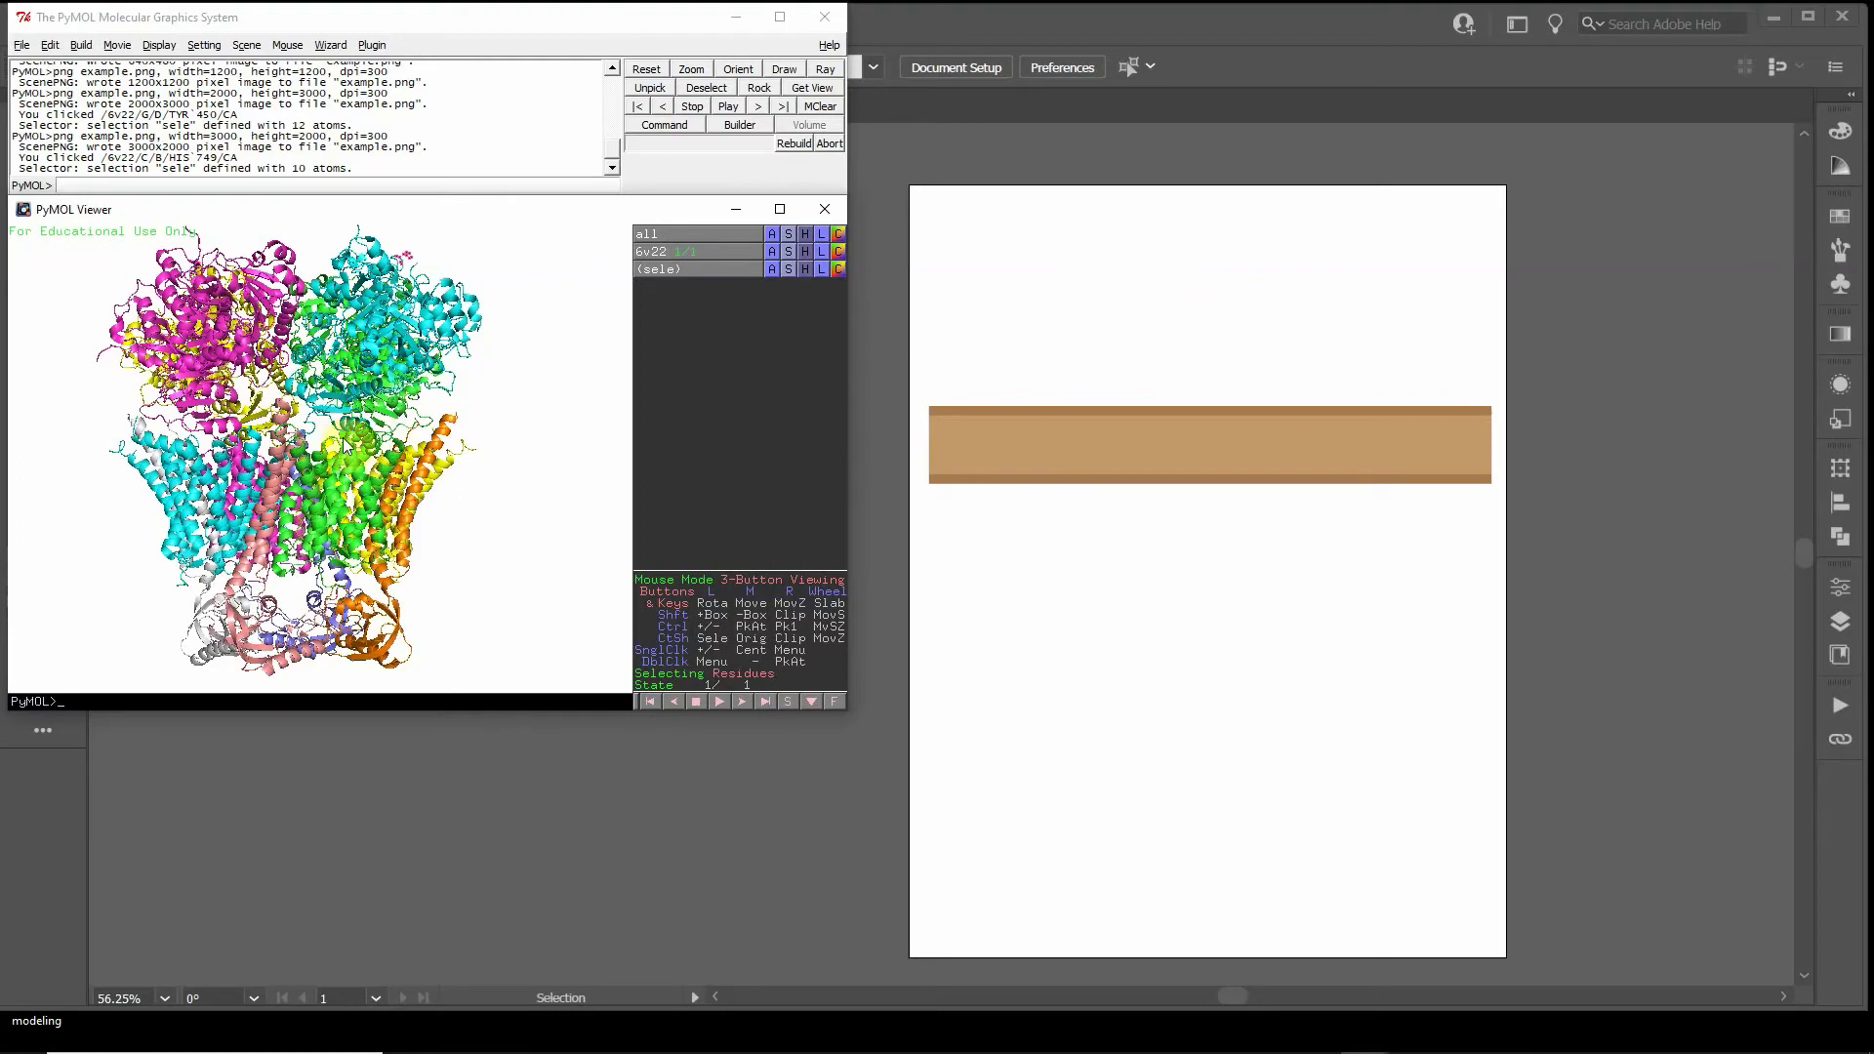
- Export the protein view from PyMOL as example.png with width 3000, height 2000 and 300 dpi
left_click(183, 186)
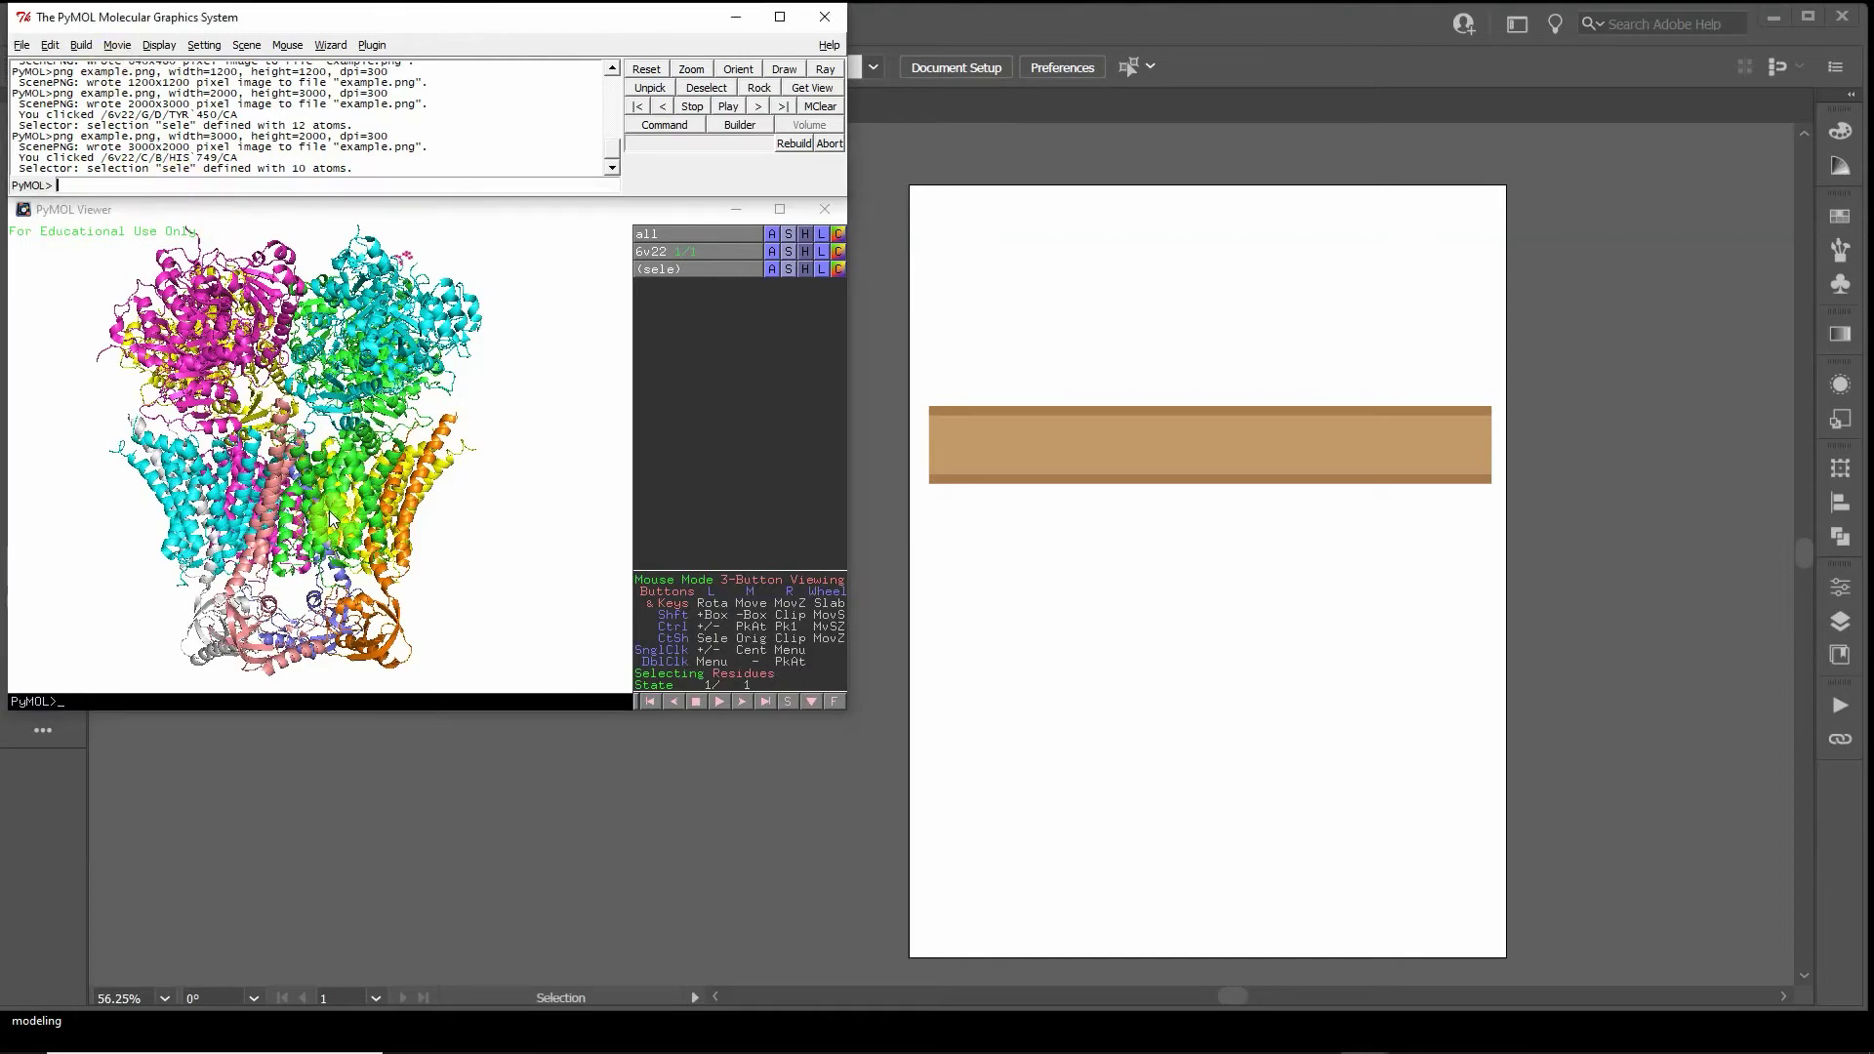
key("Up")
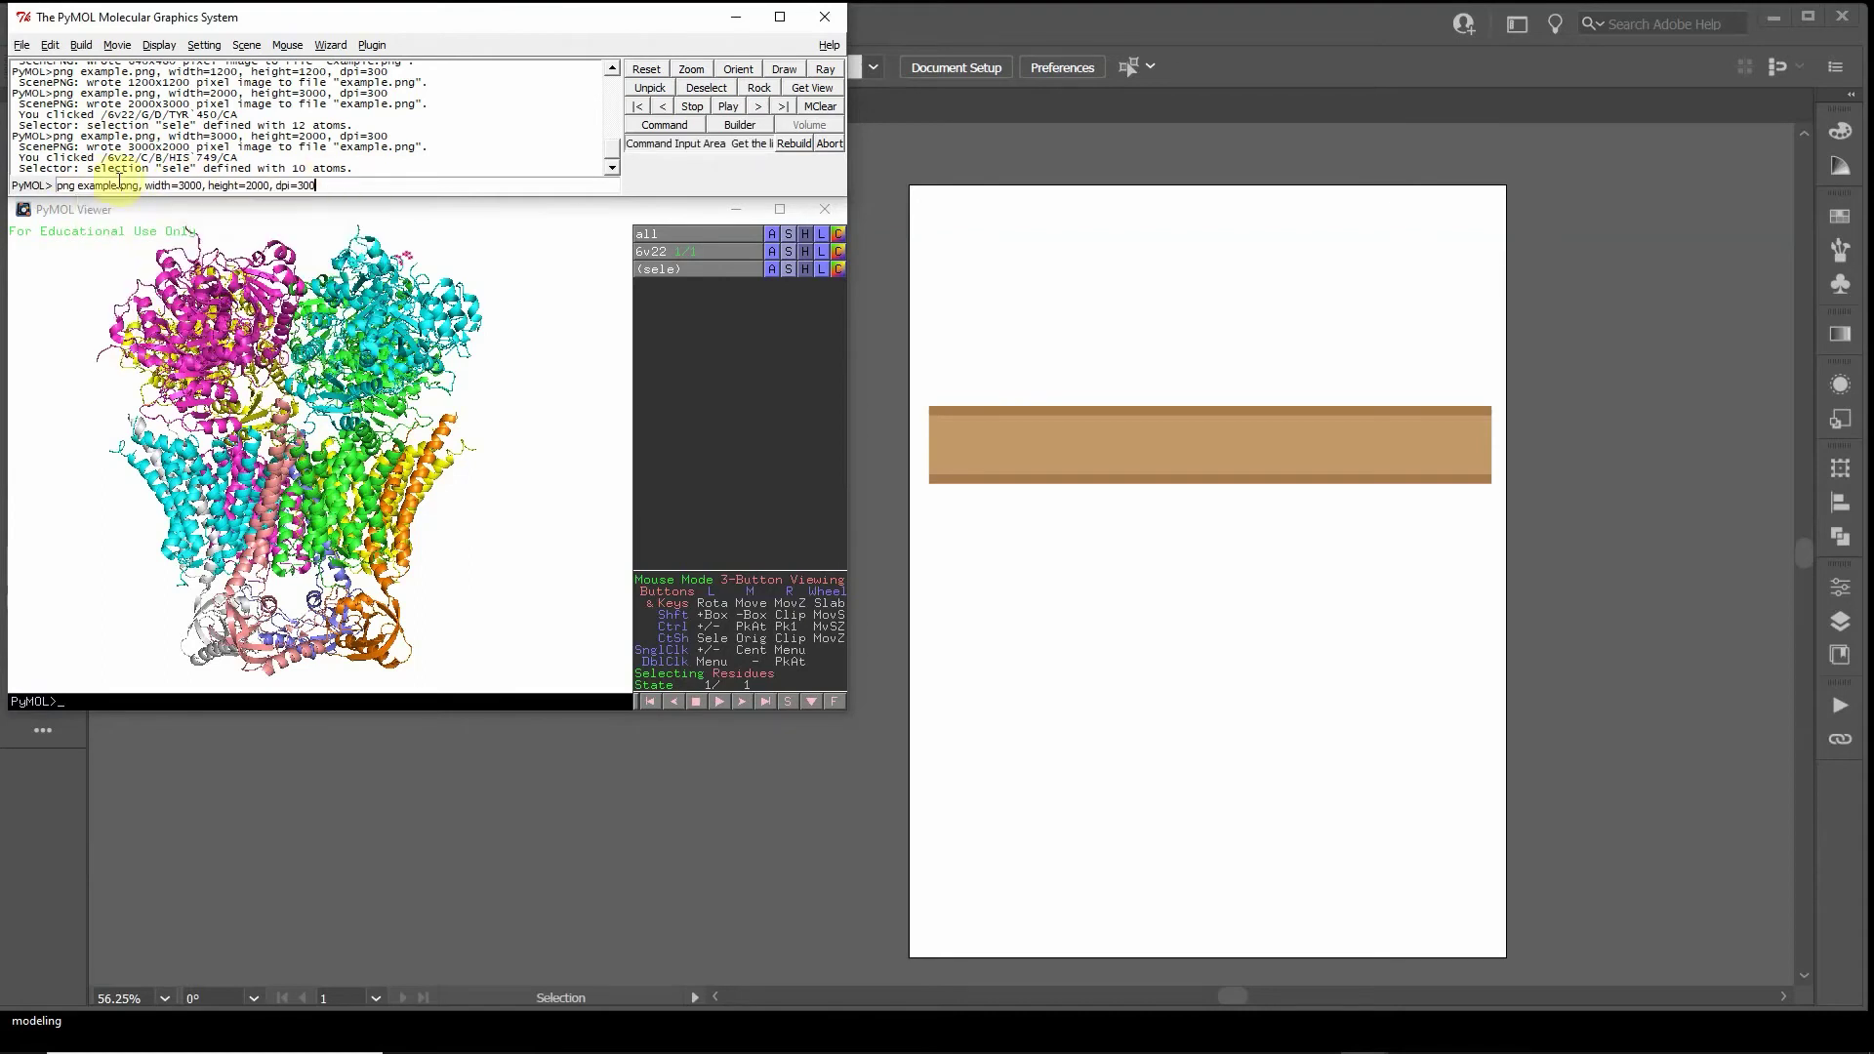
double_click(67, 185)
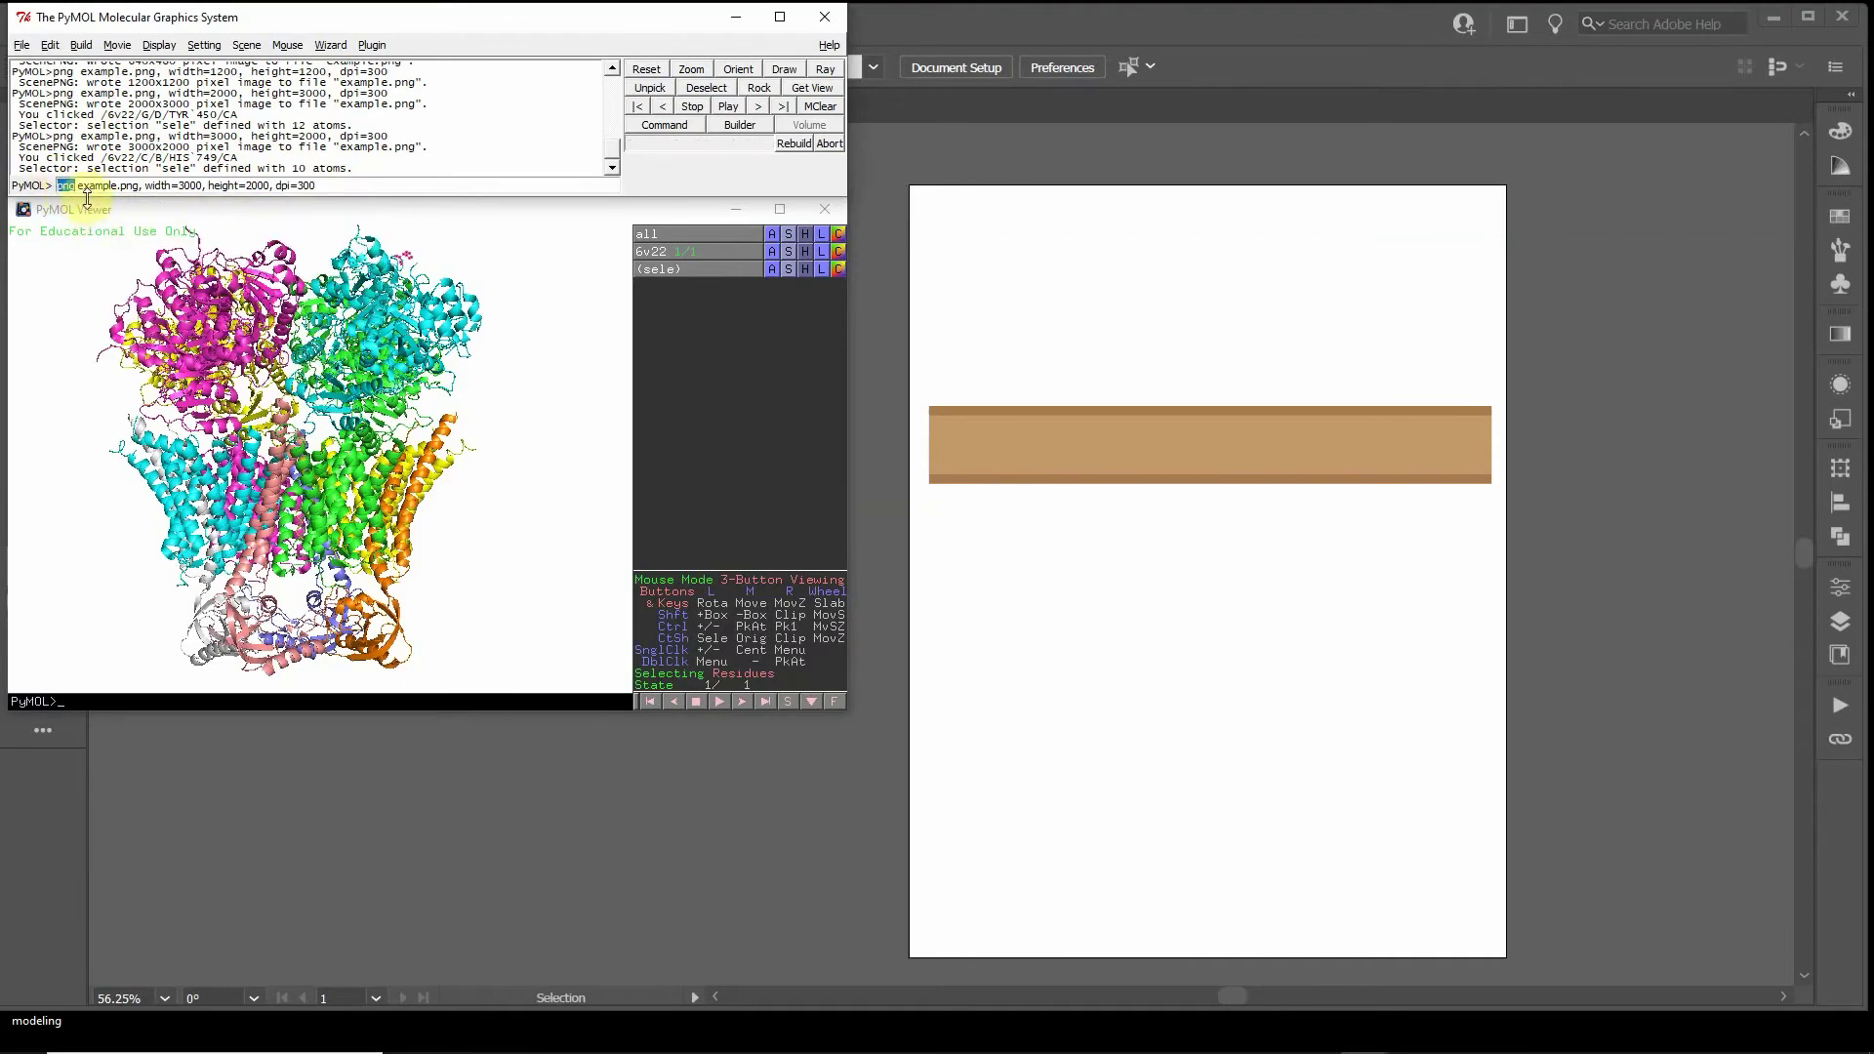
double_click(114, 185)
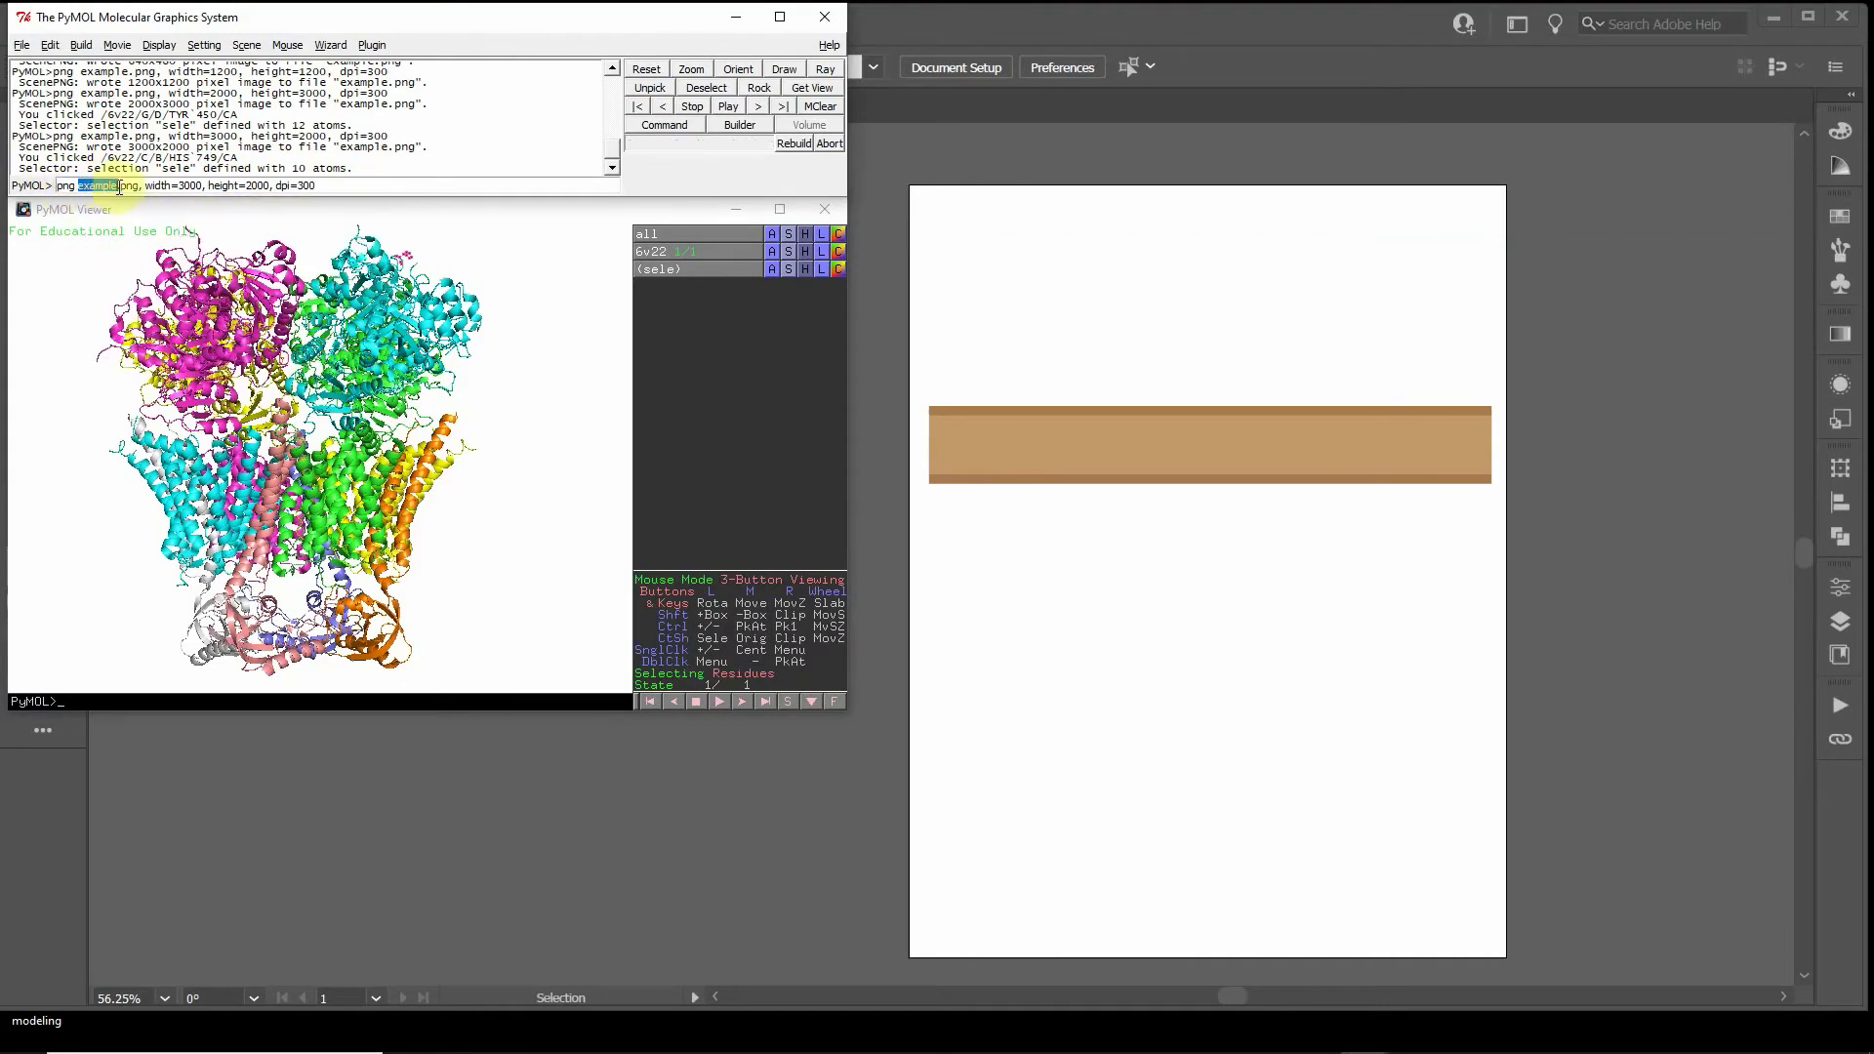
left_click_drag(134, 185, 78, 186)
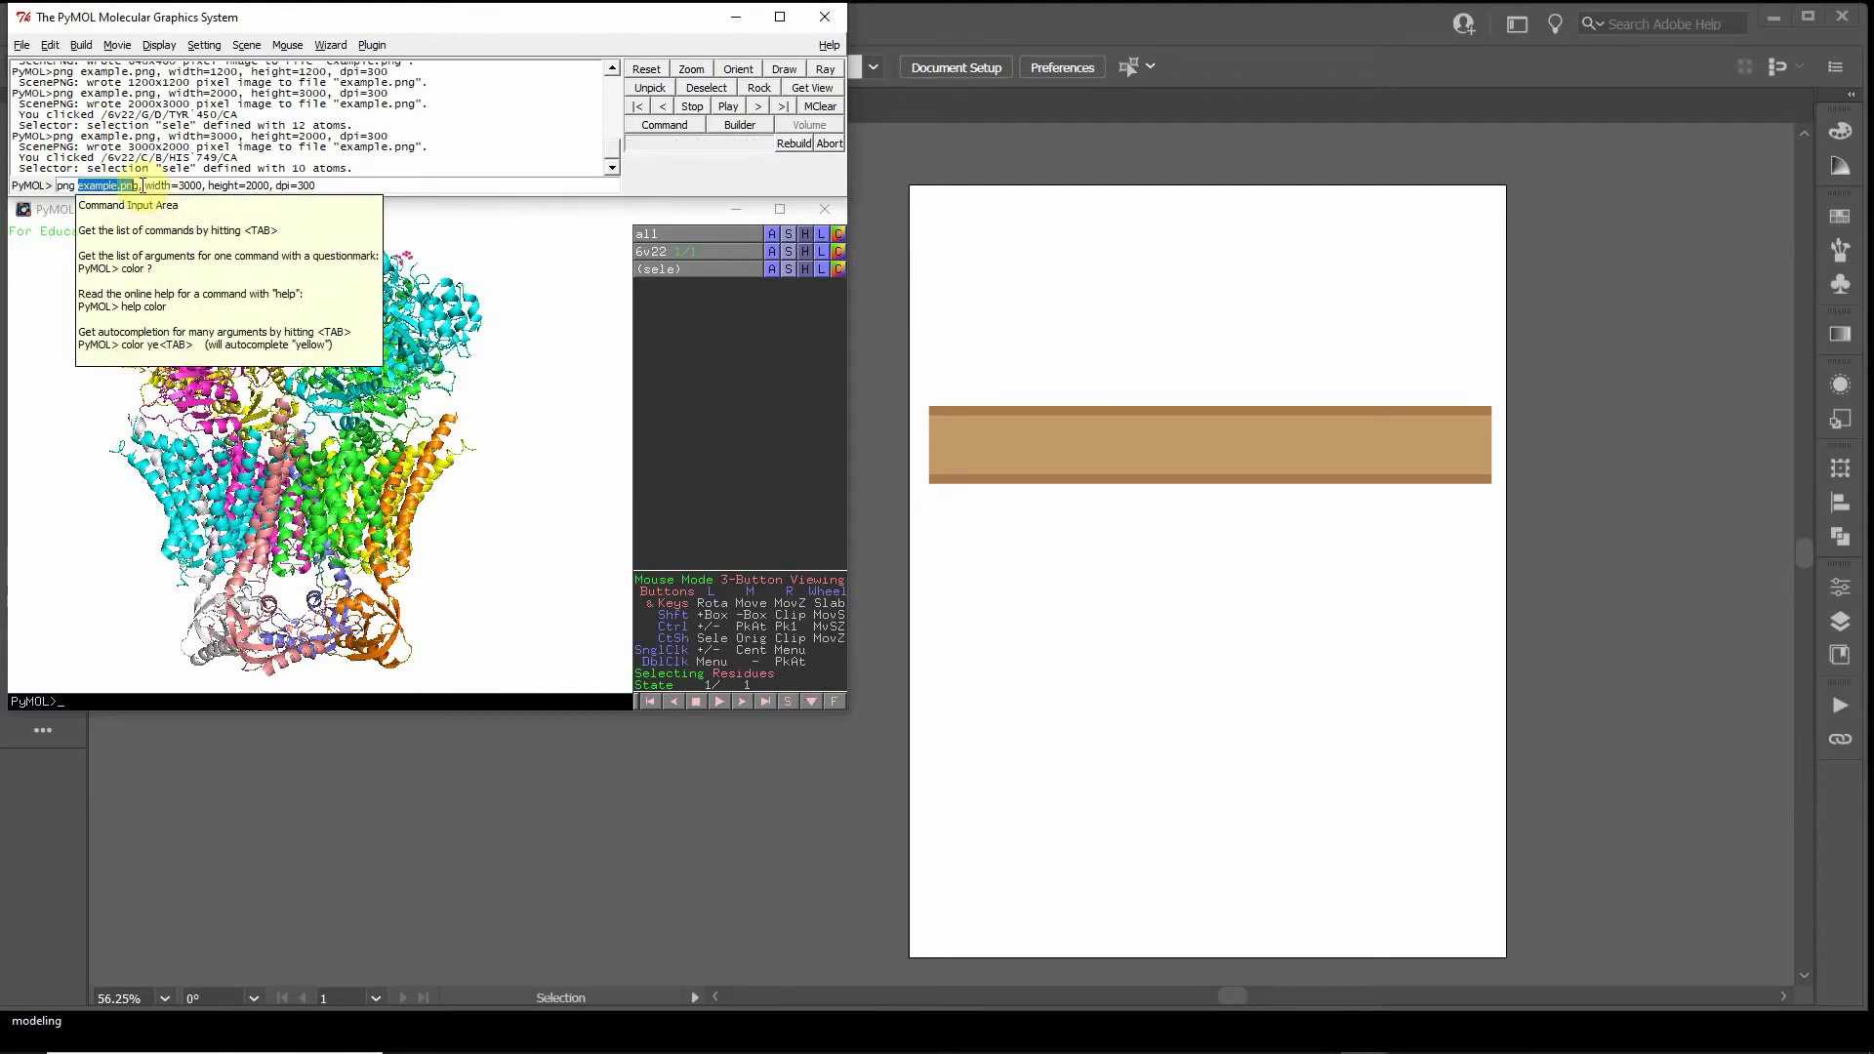
double_click(158, 186)
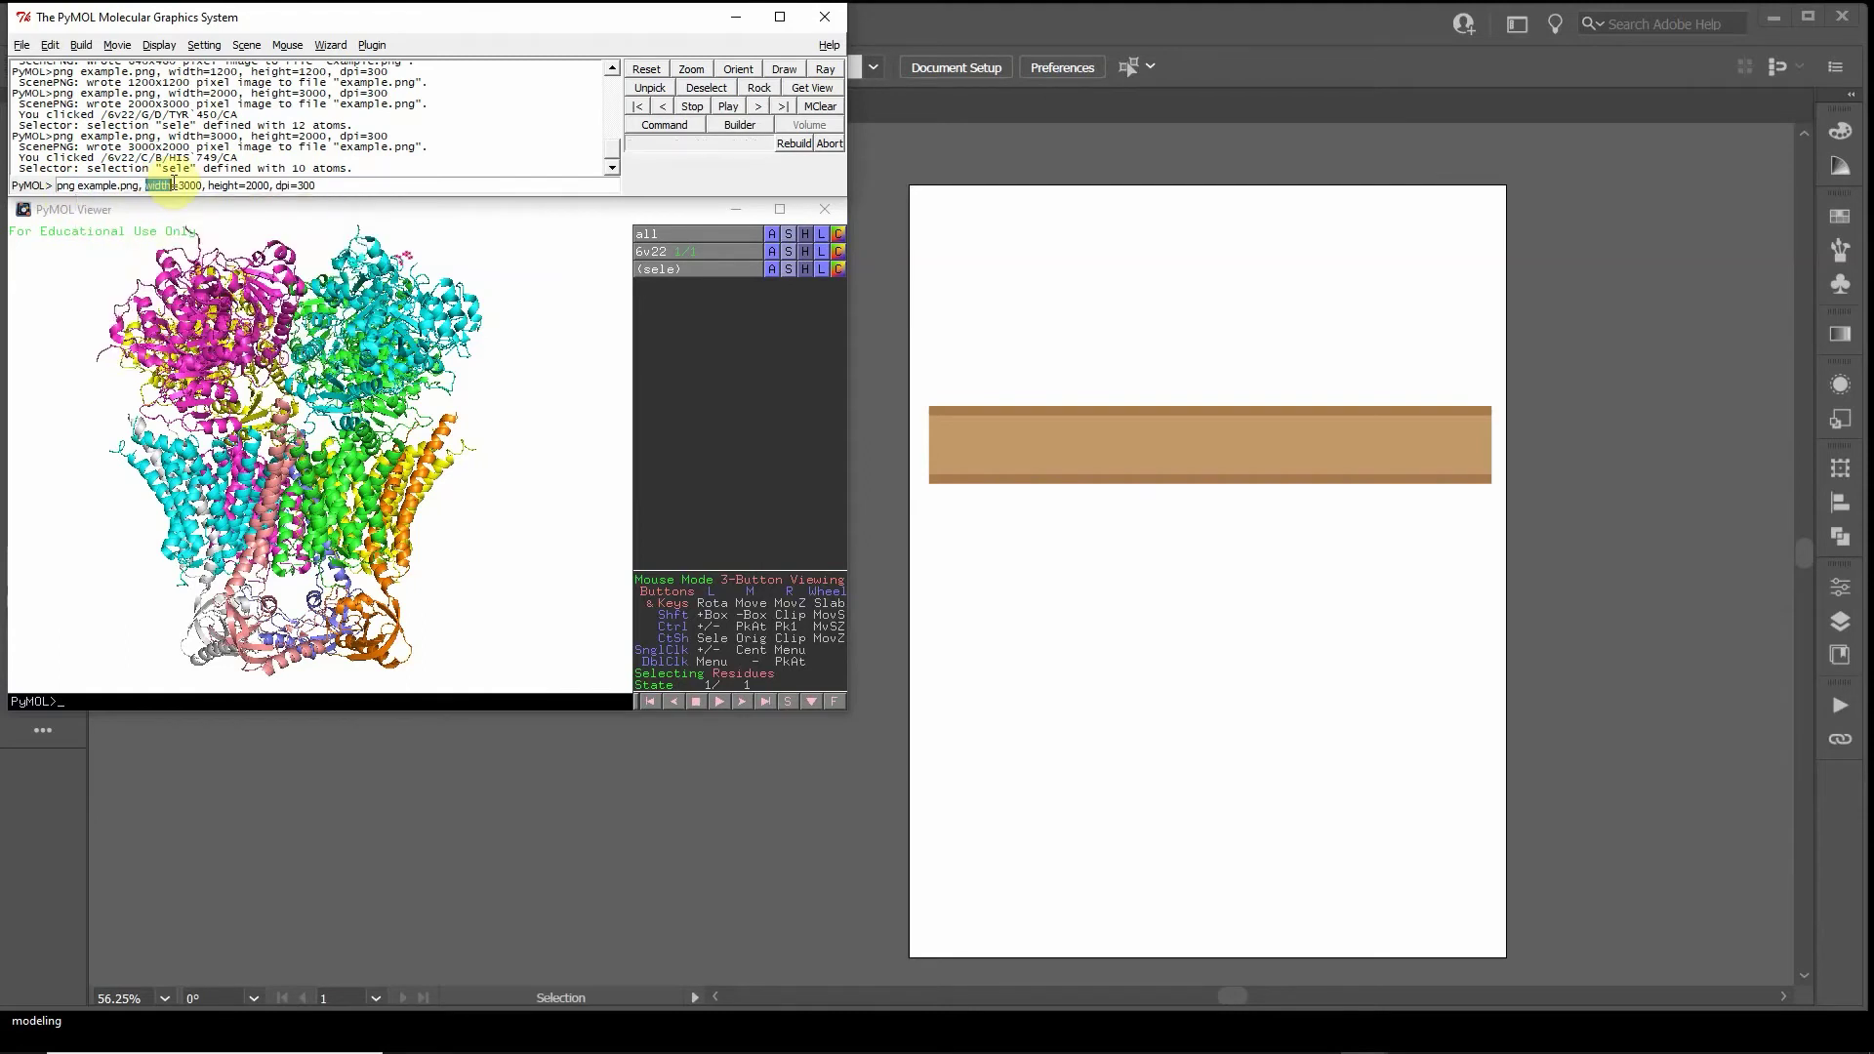
double_click(254, 185)
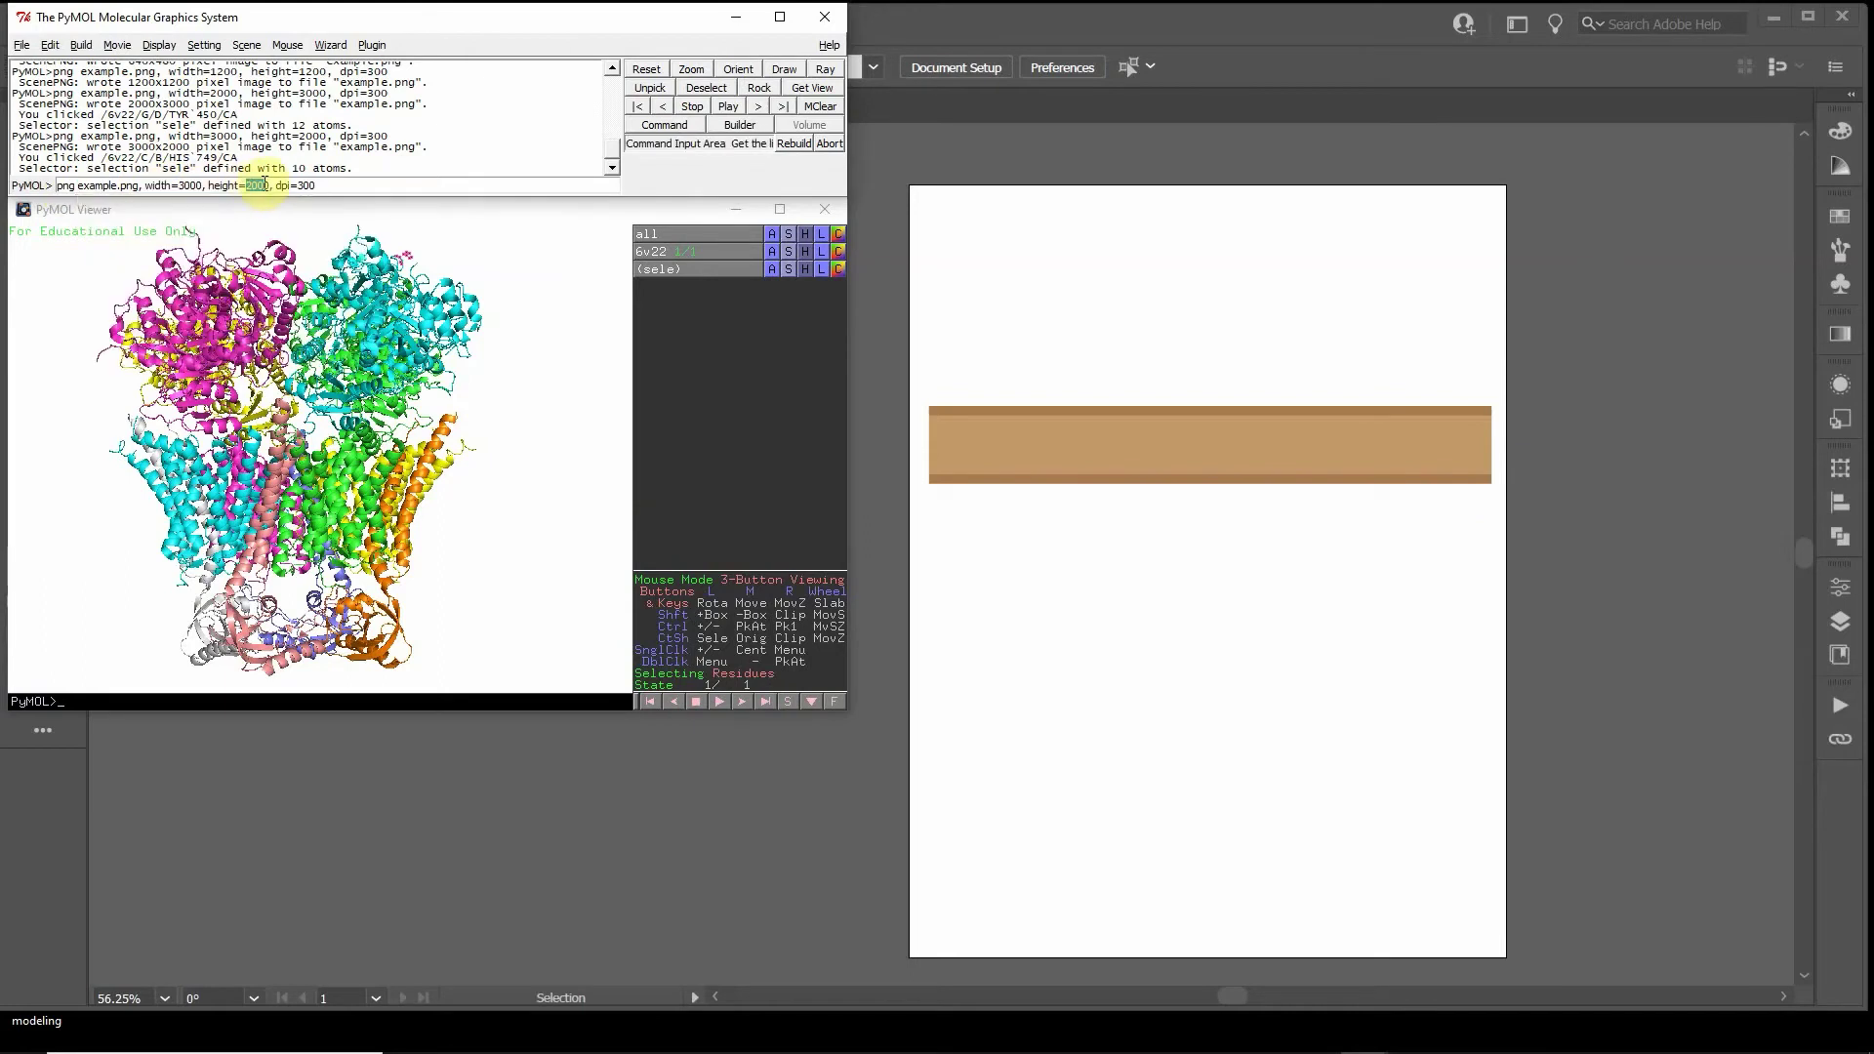
left_click(324, 185)
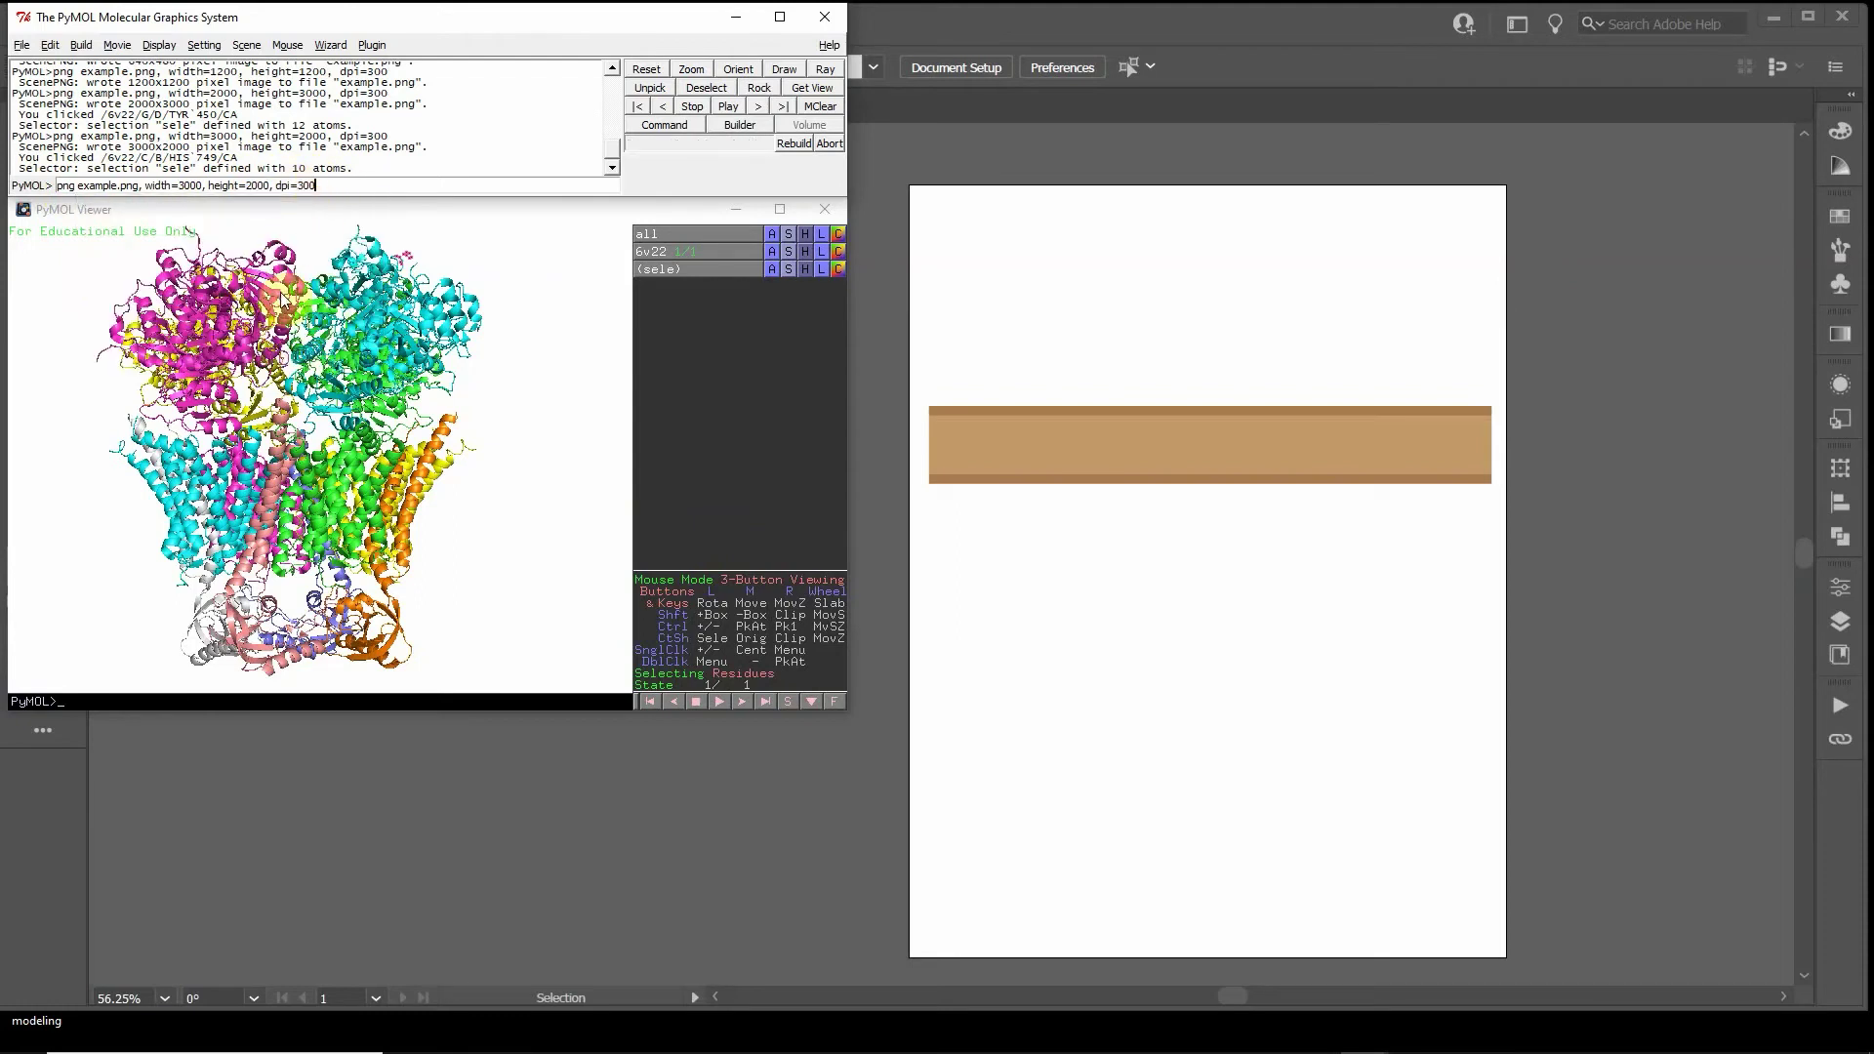
key("Return")
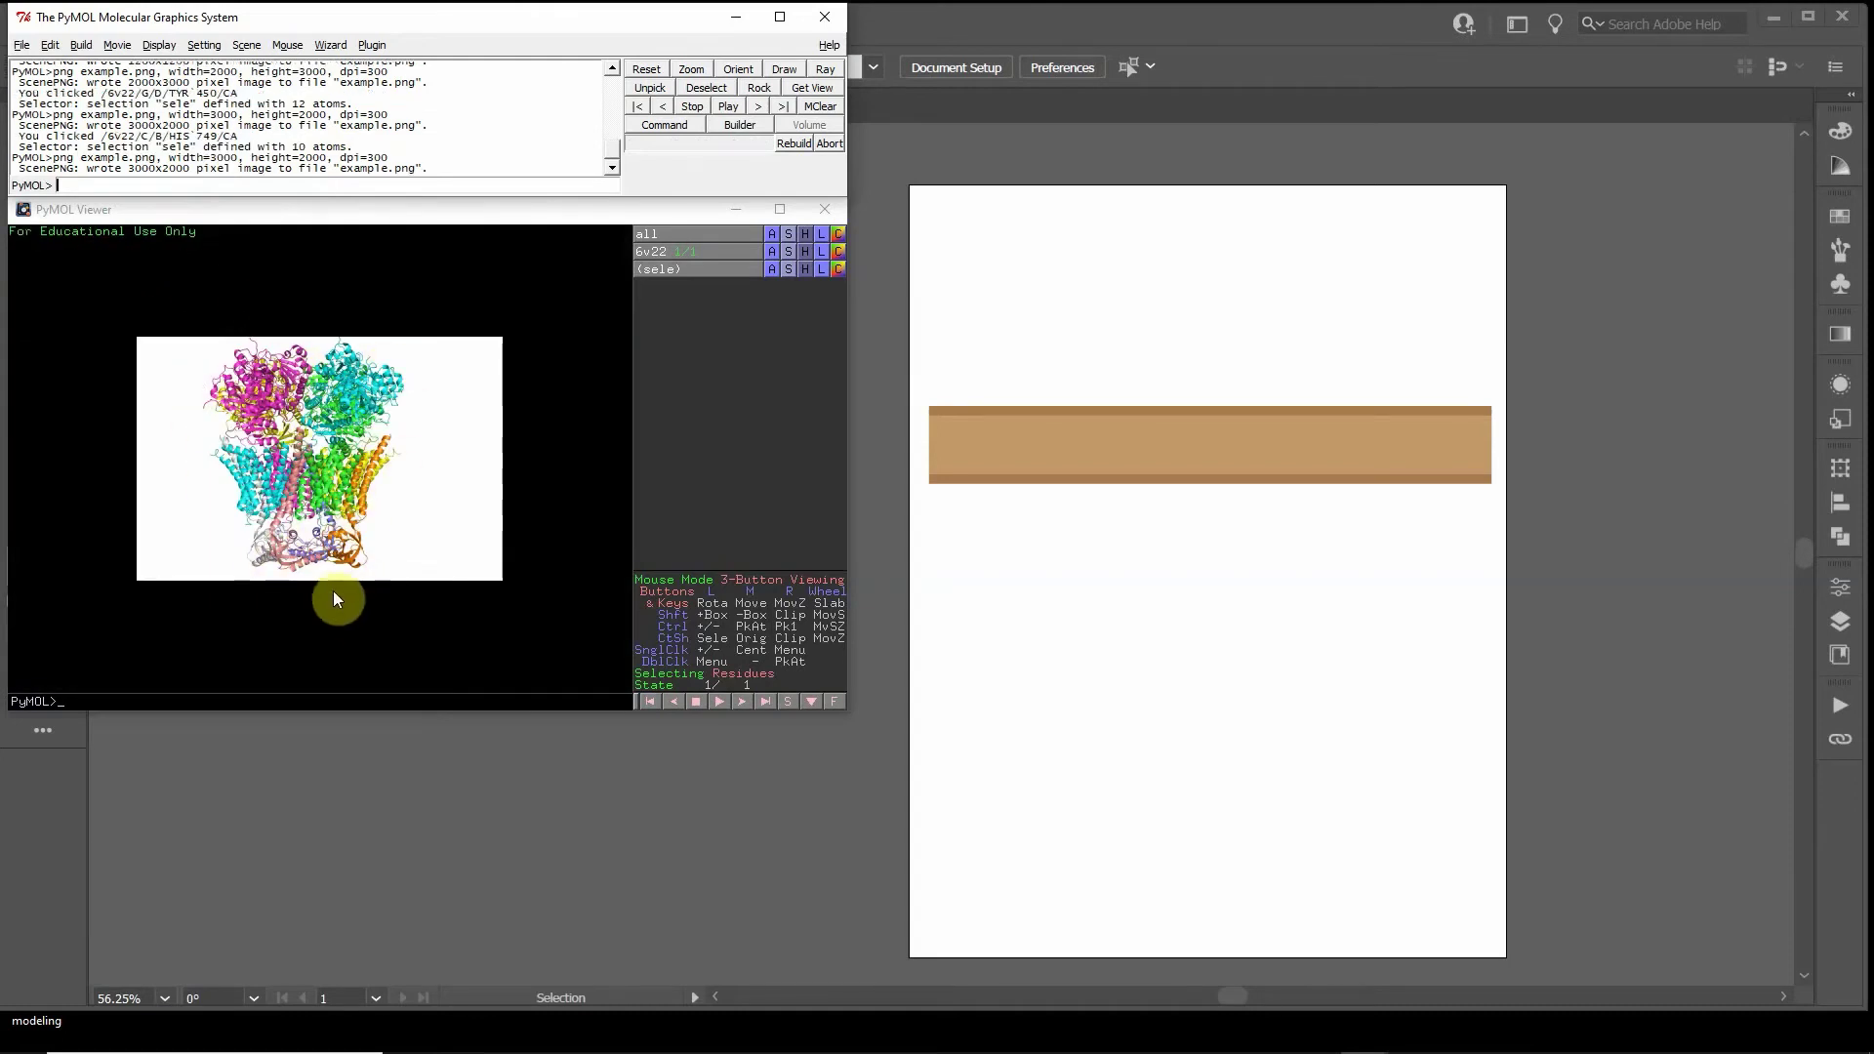
- Place example.png from the Documents folder into the Illustrator document below the brown membrane band
left_click(1418, 1044)
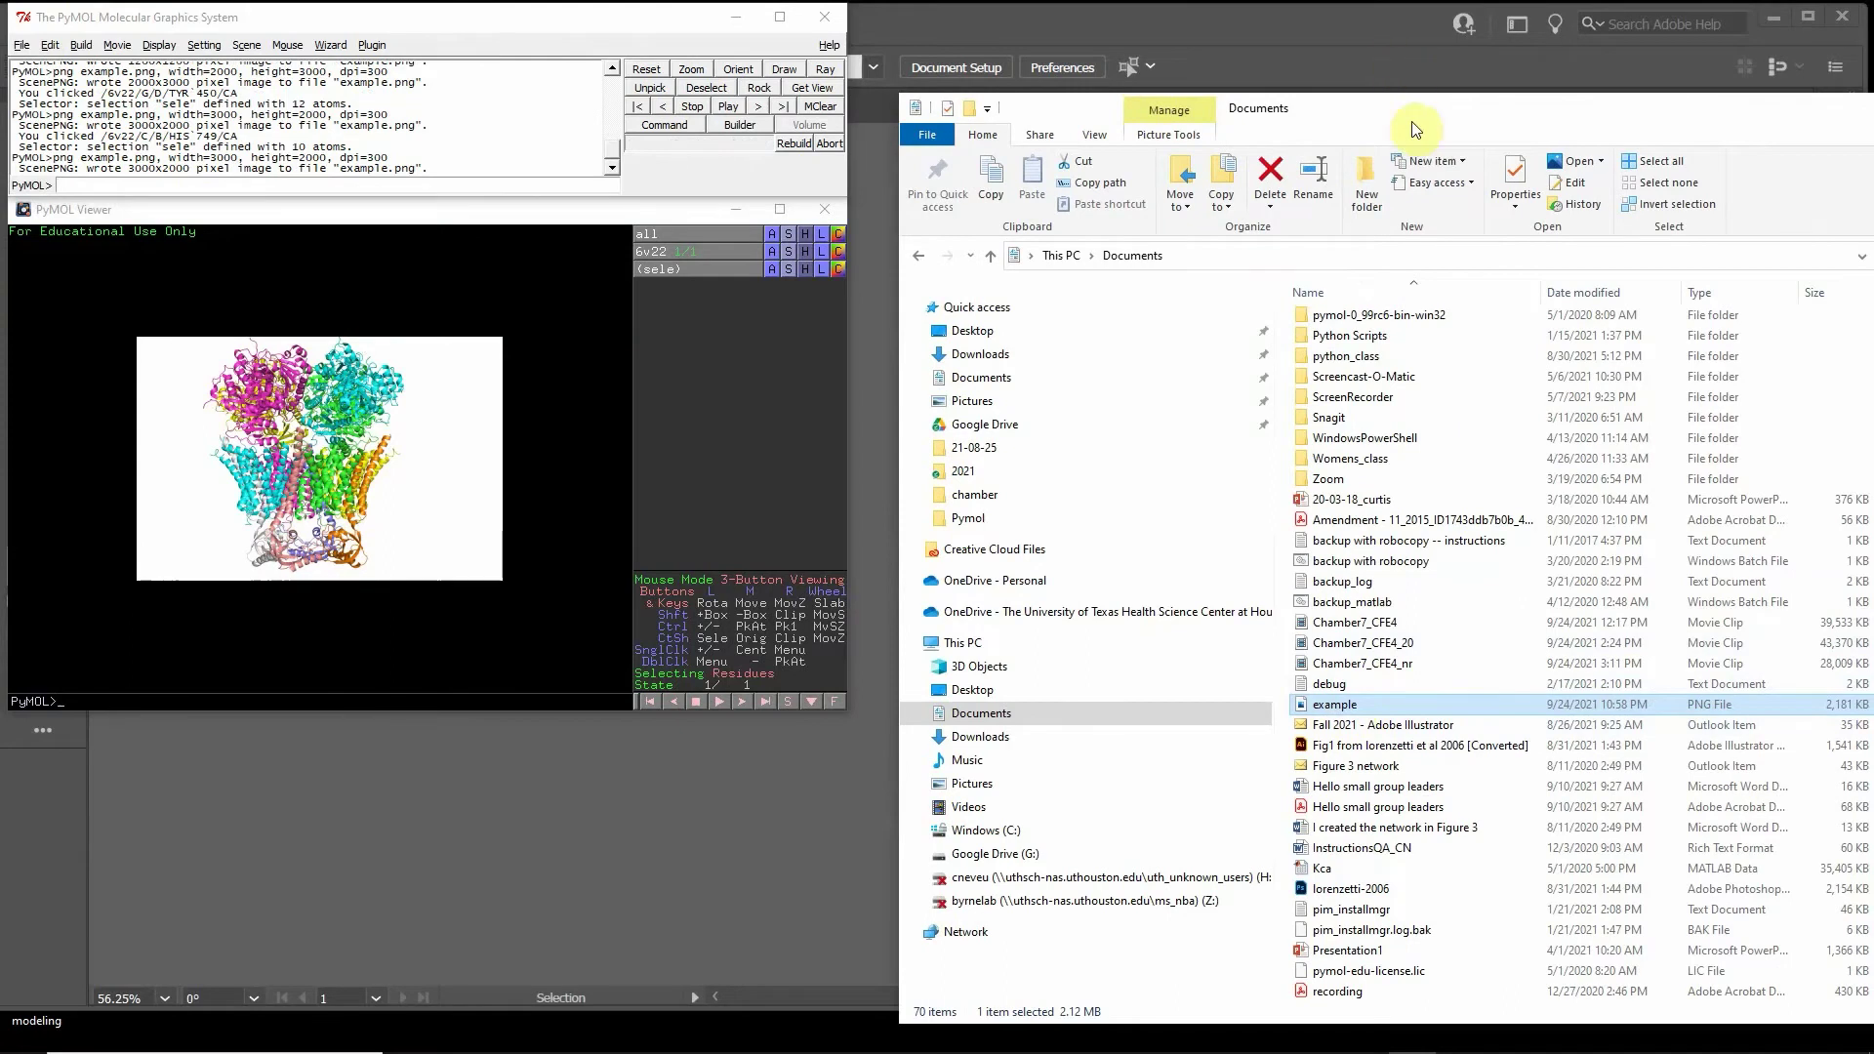
left_click_drag(1417, 112, 1682, 103)
left_click_drag(1606, 699, 996, 620)
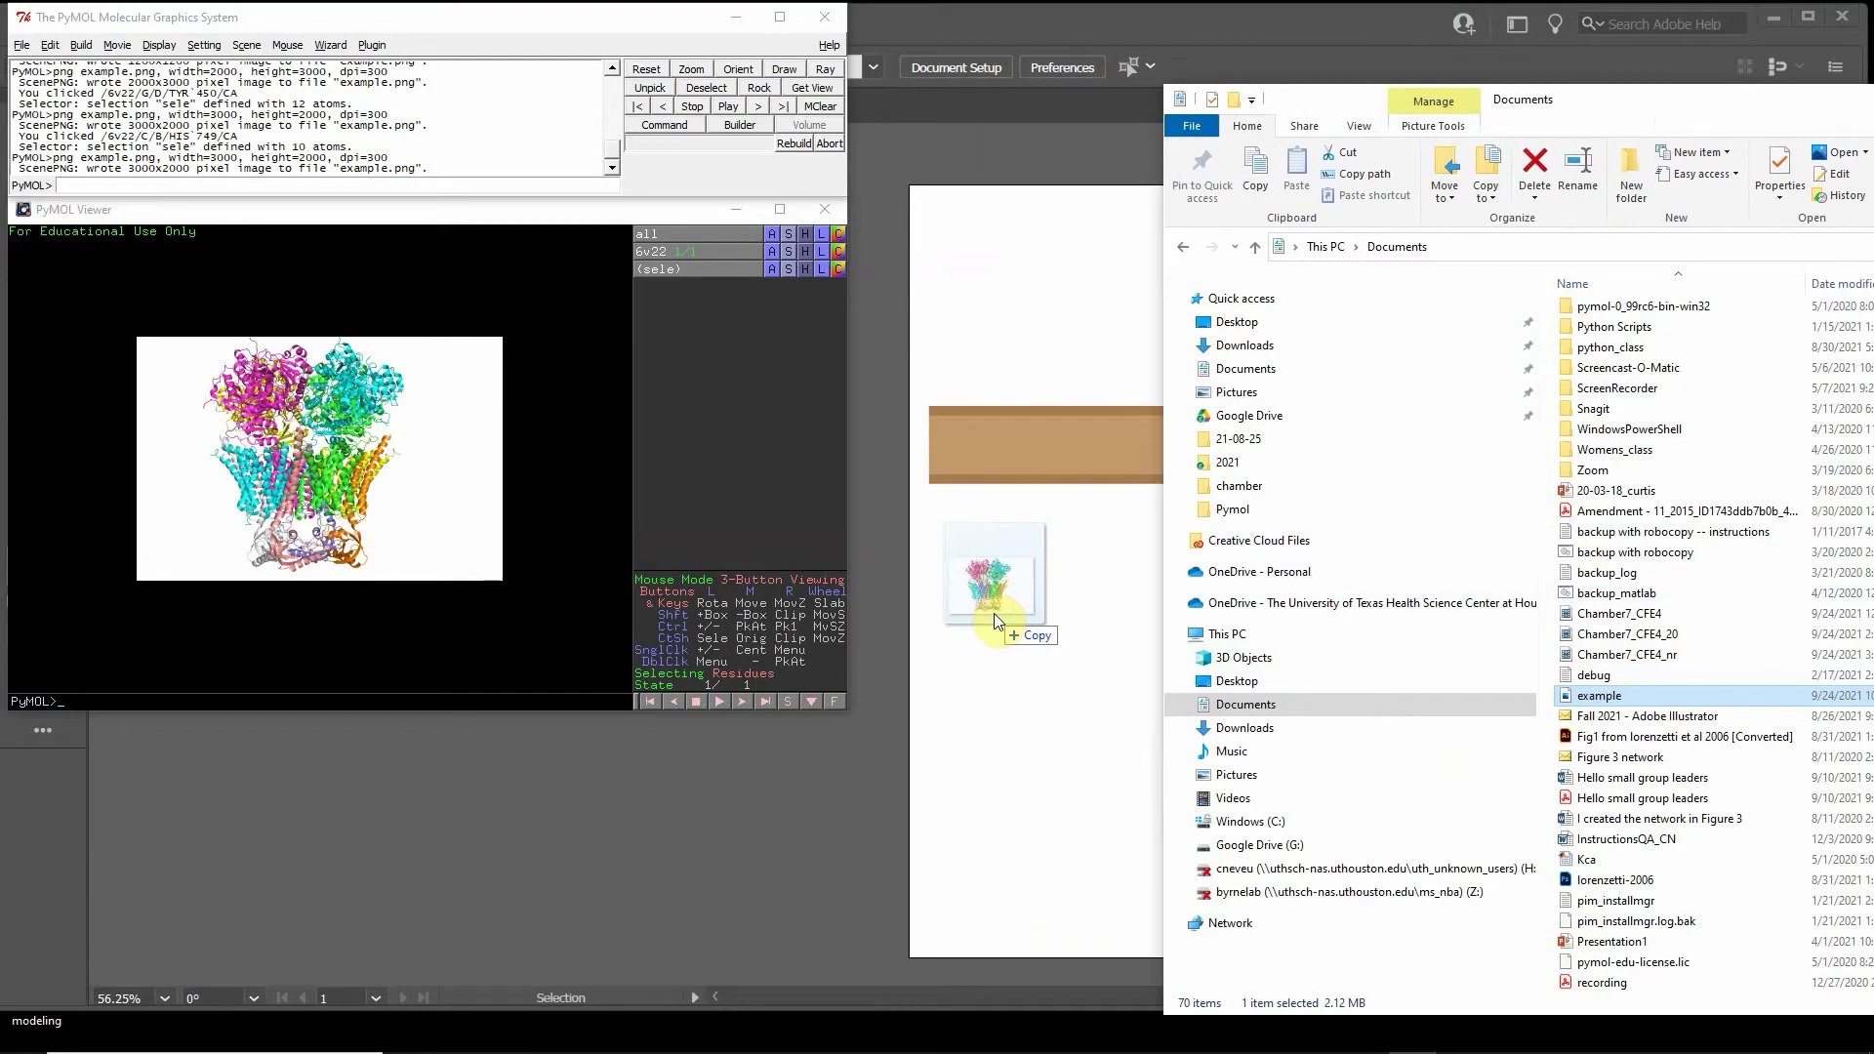
left_click_drag(994, 613, 994, 613)
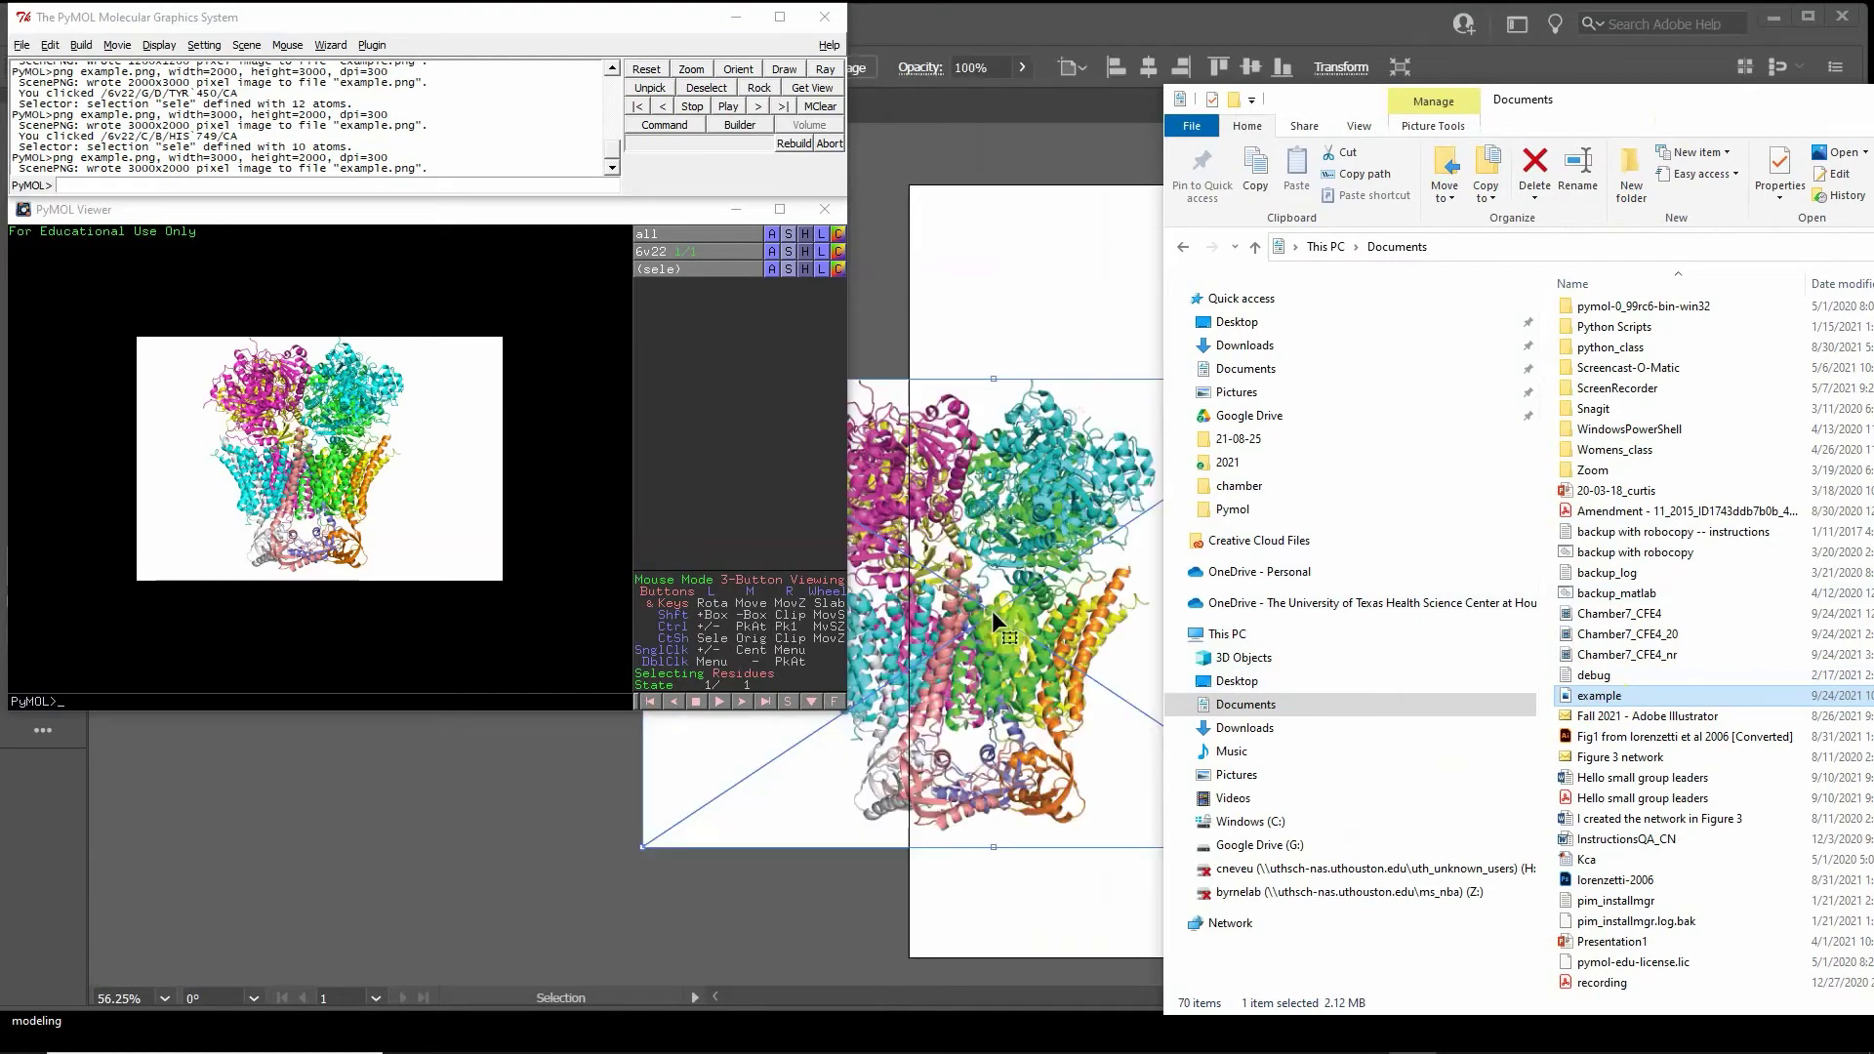
left_click(517, 802)
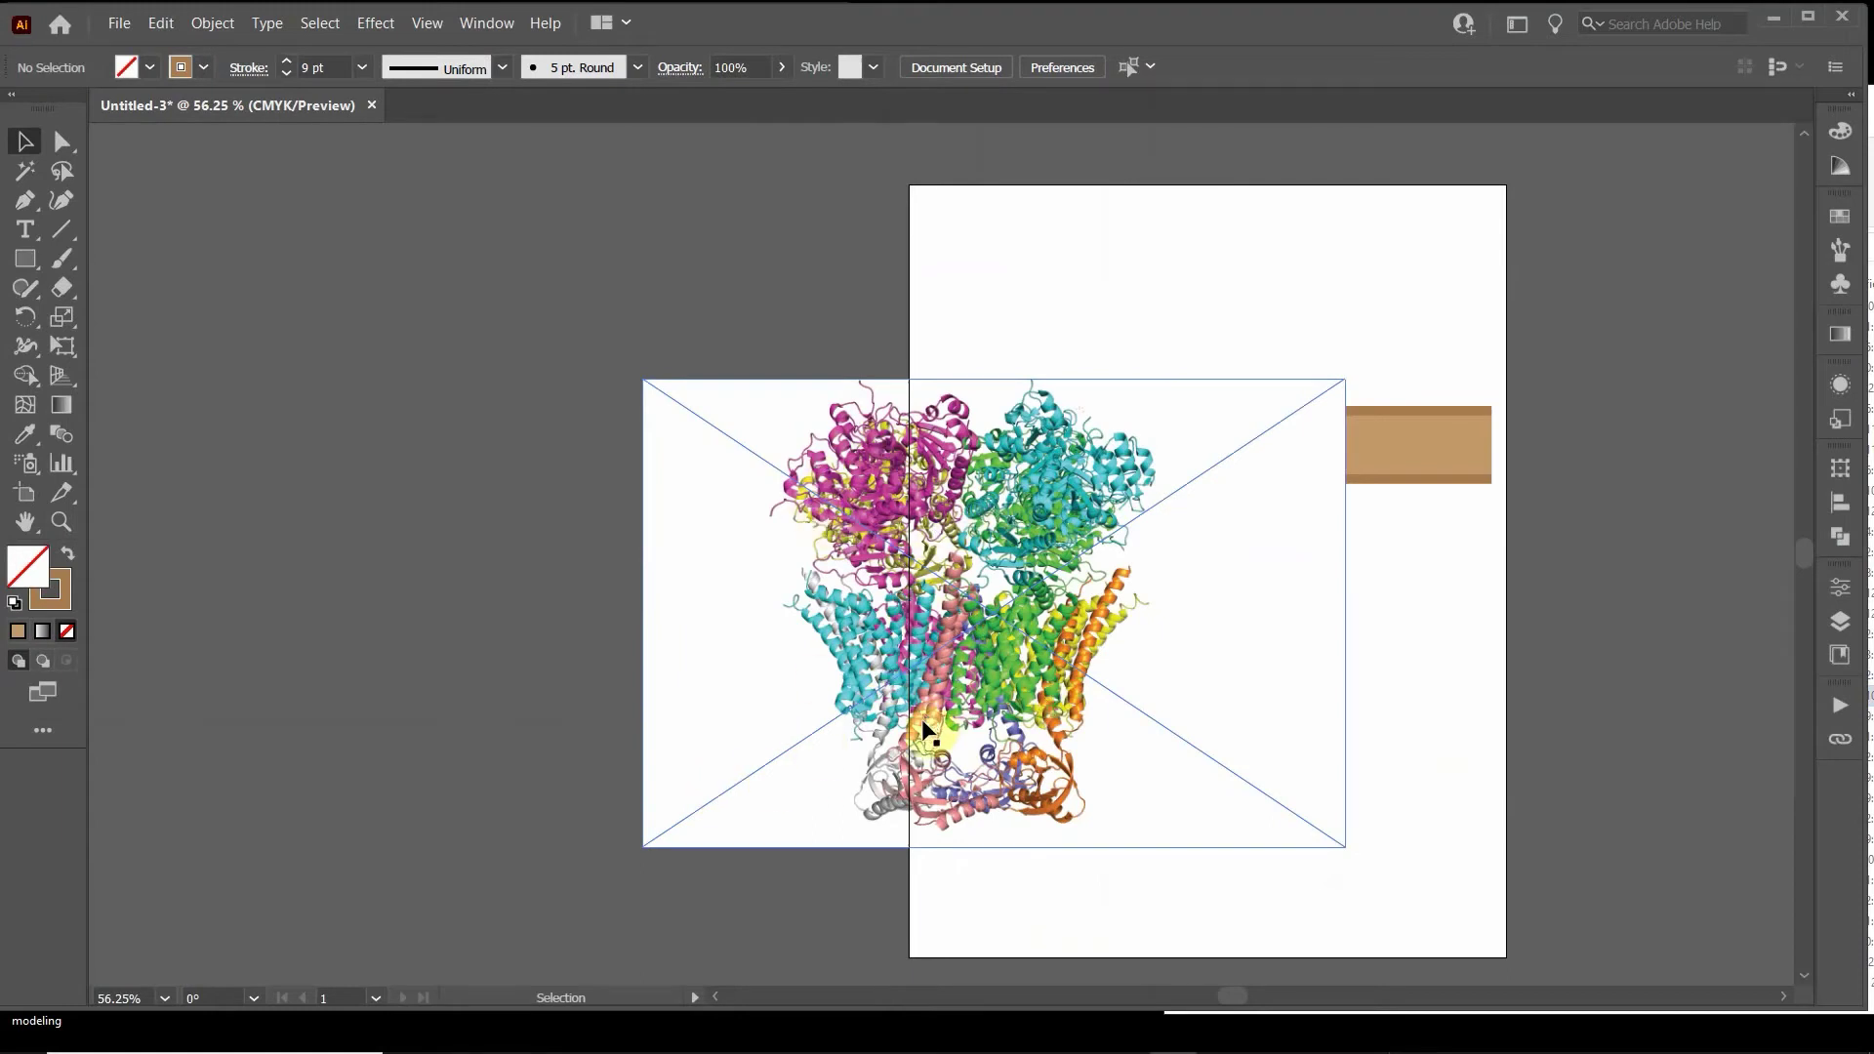
- Run Image Trace on the placed protein image with the default preset, accepting the large-image warning
left_click(955, 635)
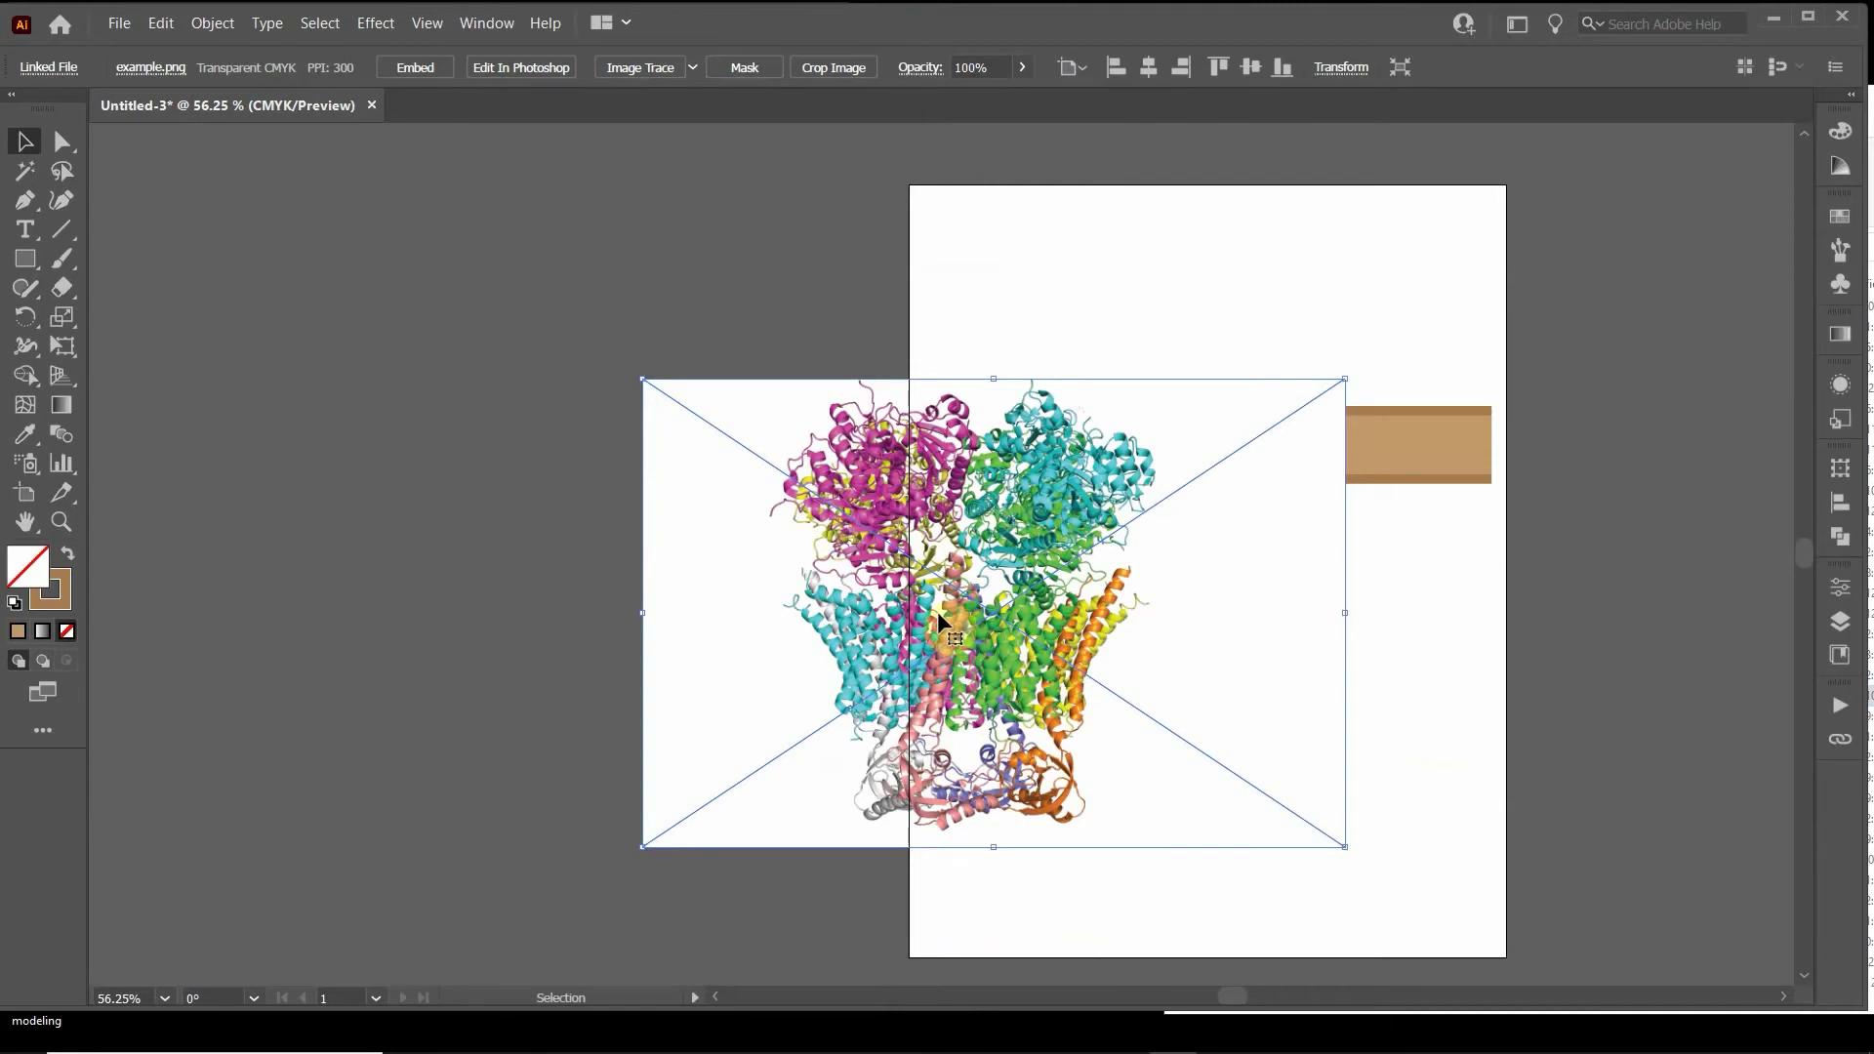
left_click(649, 70)
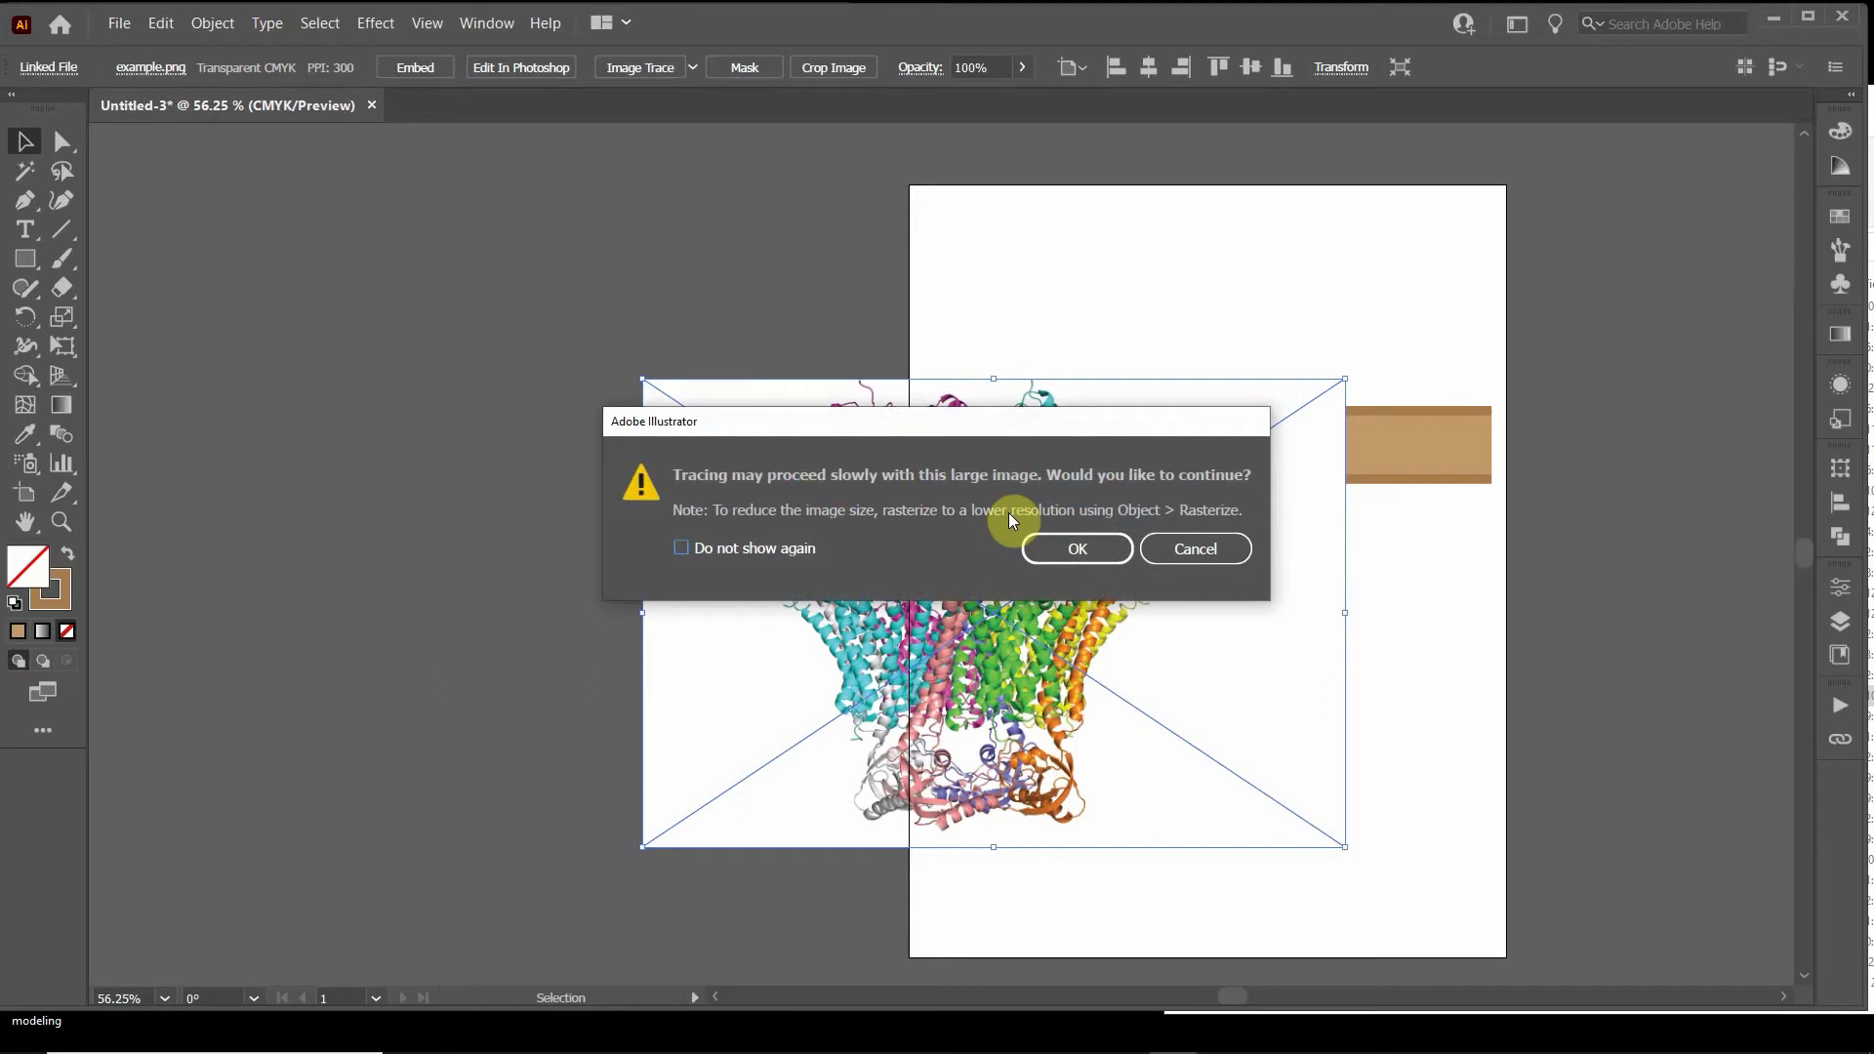
left_click(1078, 549)
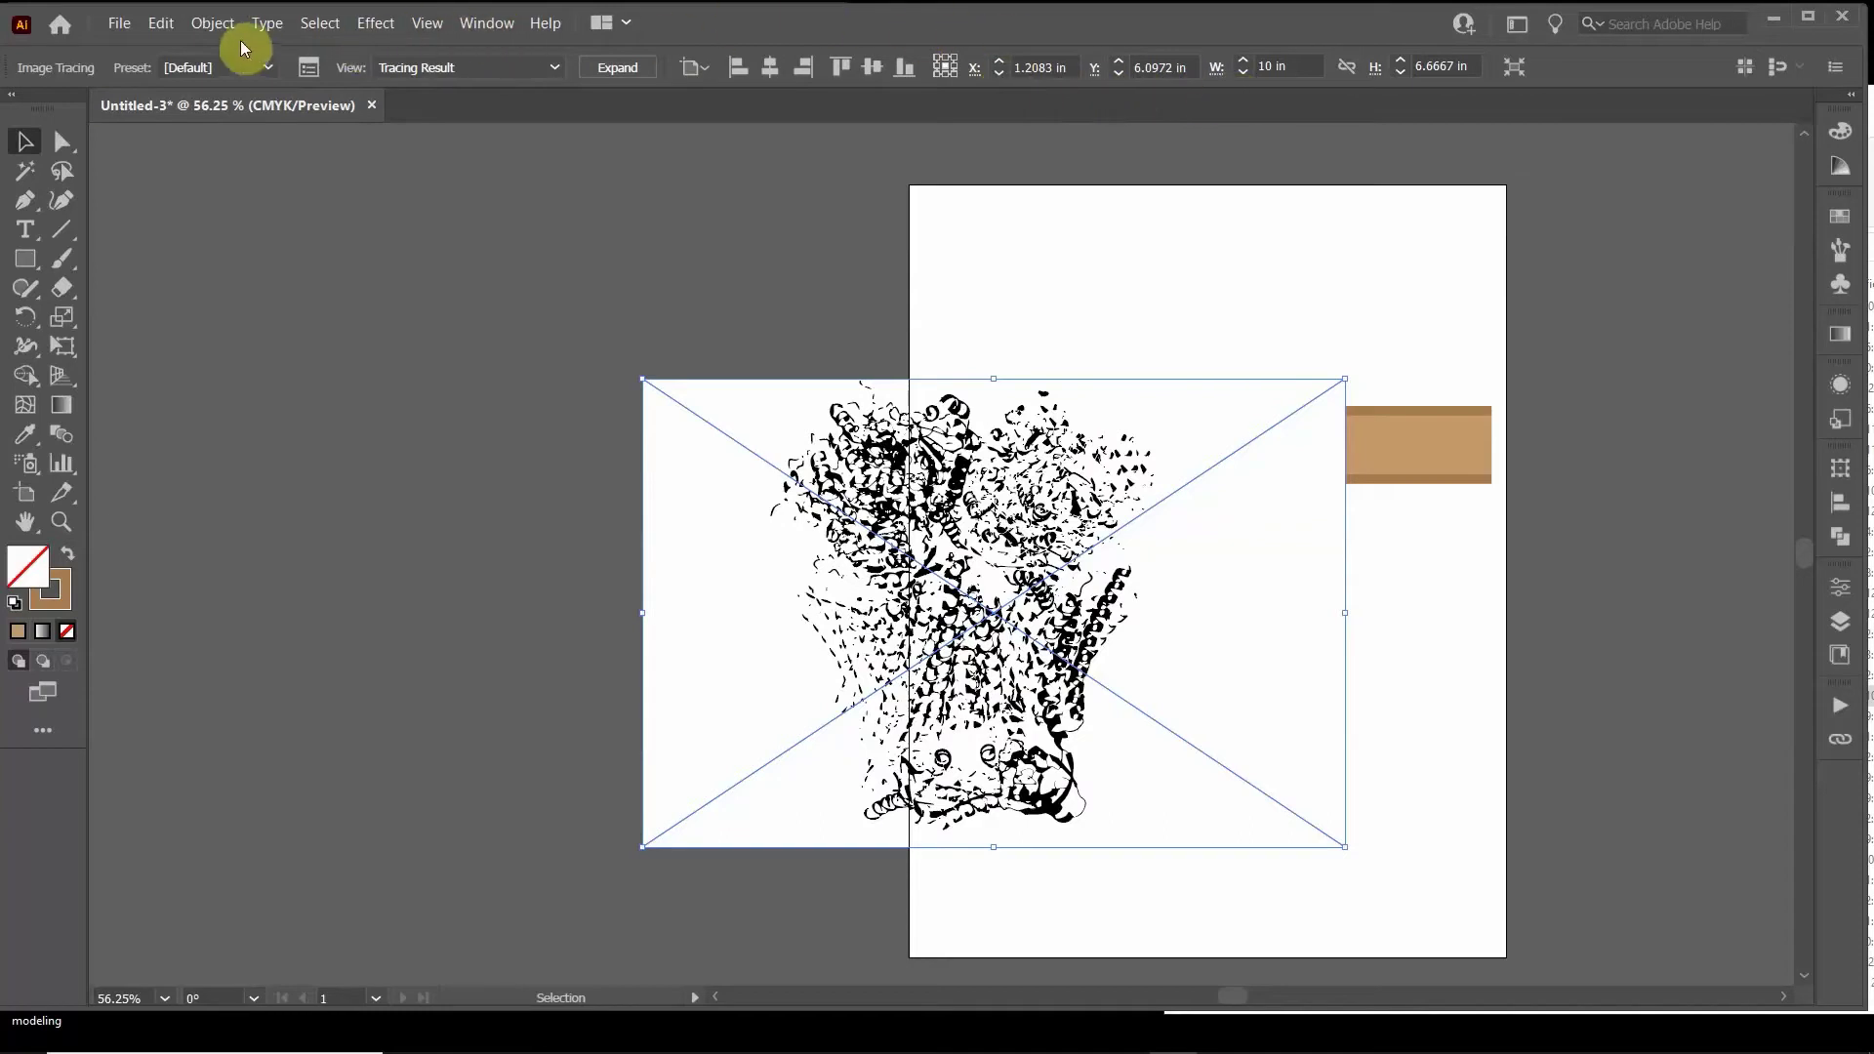
left_click(483, 25)
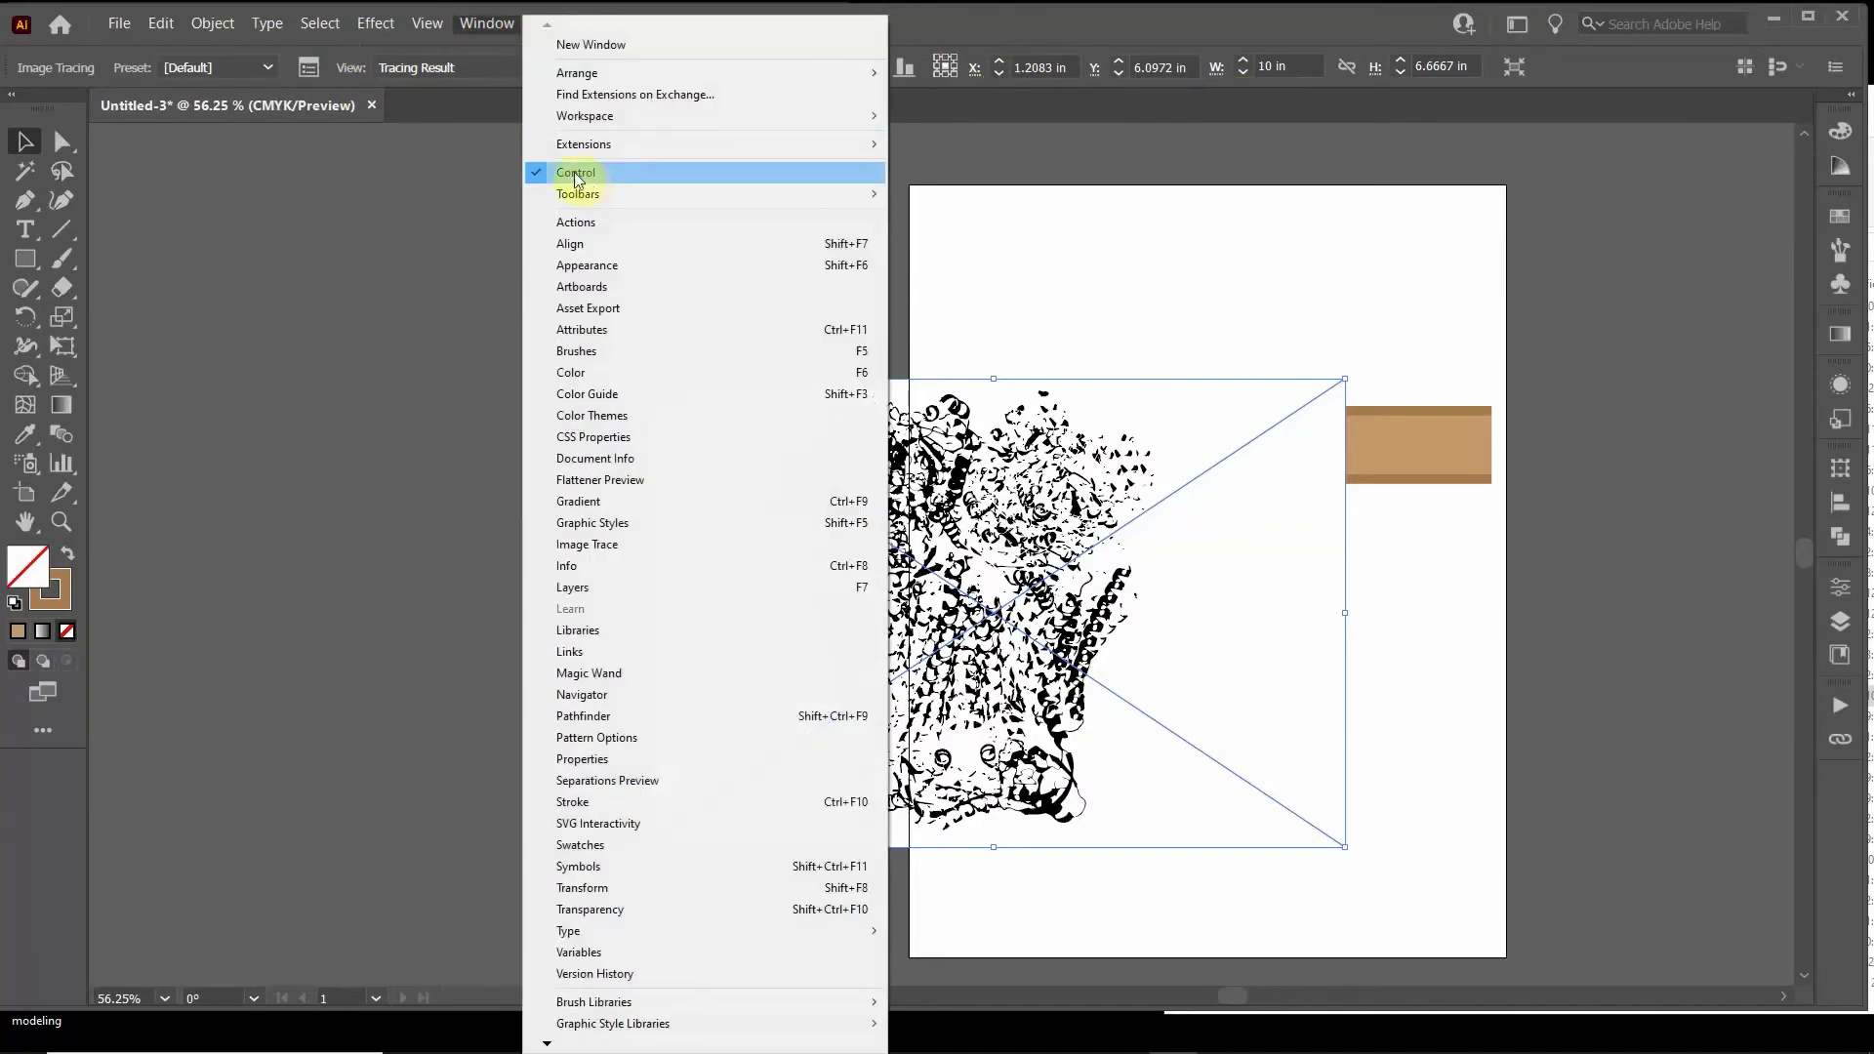
left_click(1013, 21)
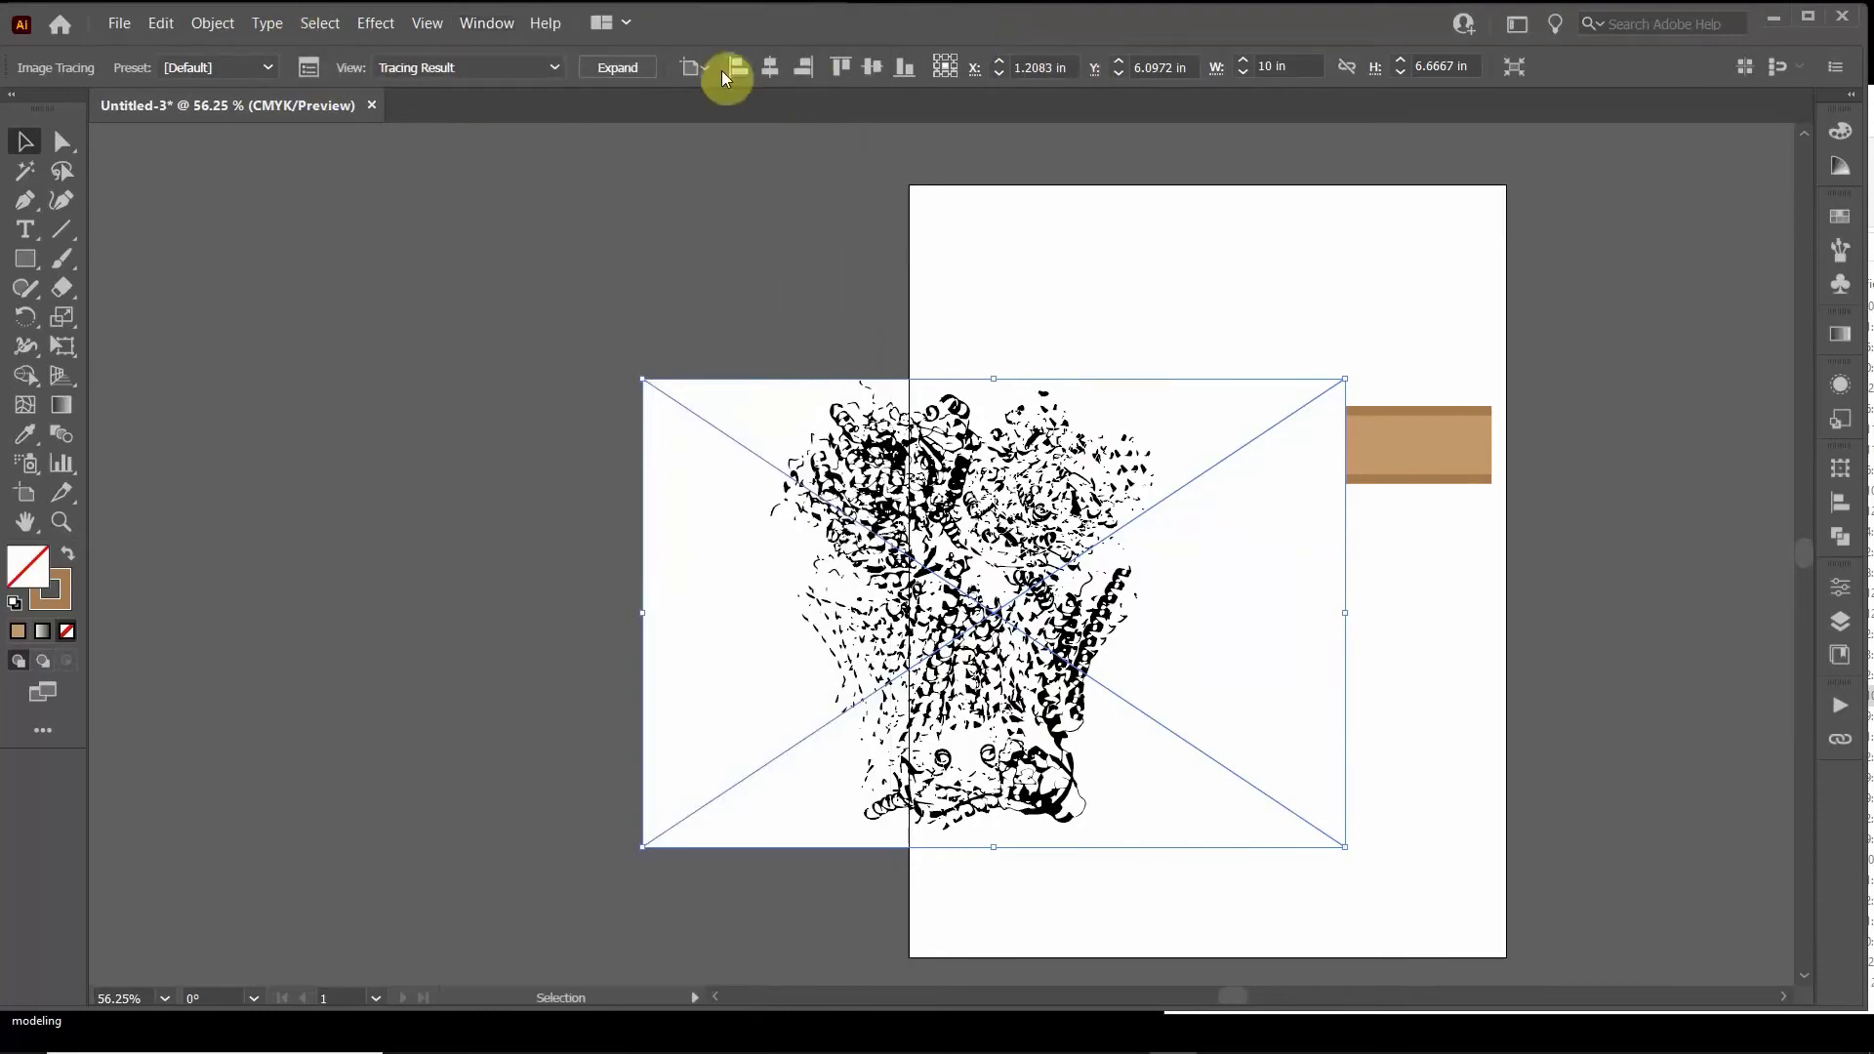
- Retrace the protein image in colour from the Low Color preset, using 30 colours and ignoring white
left_click(309, 70)
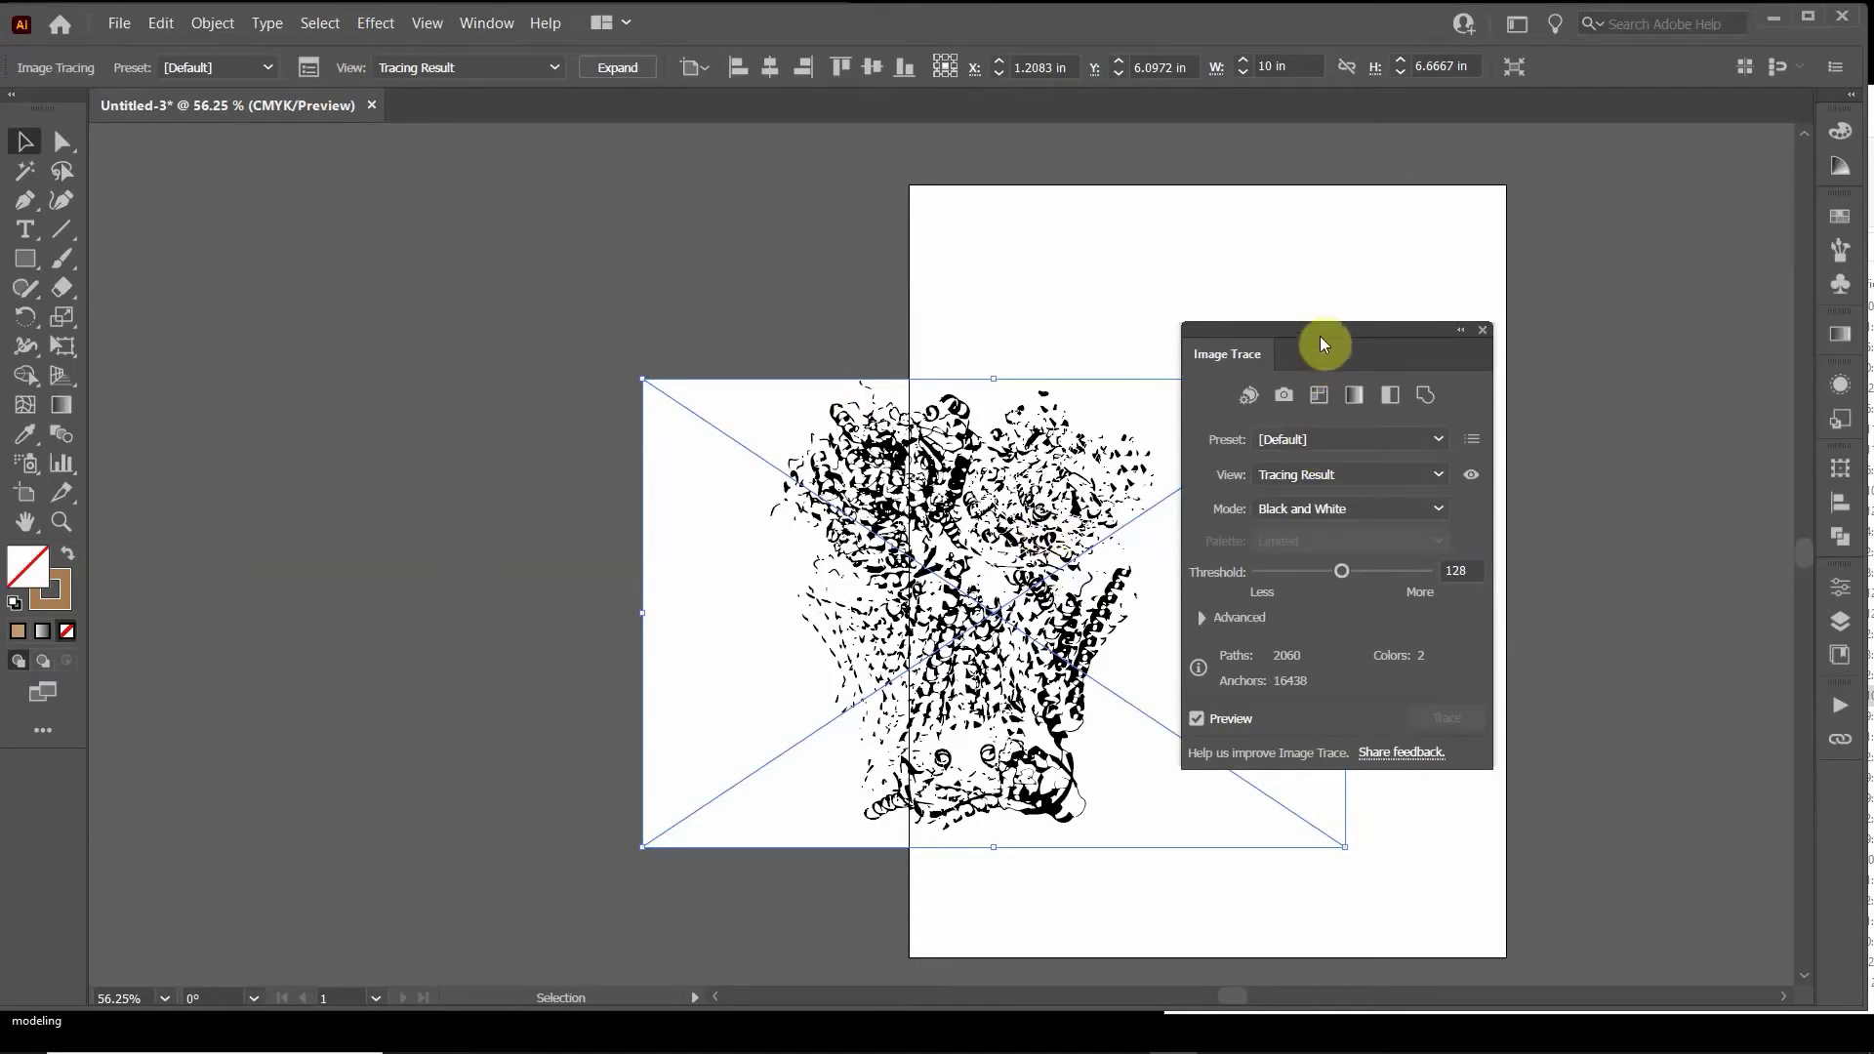
left_click_drag(1324, 342, 1543, 269)
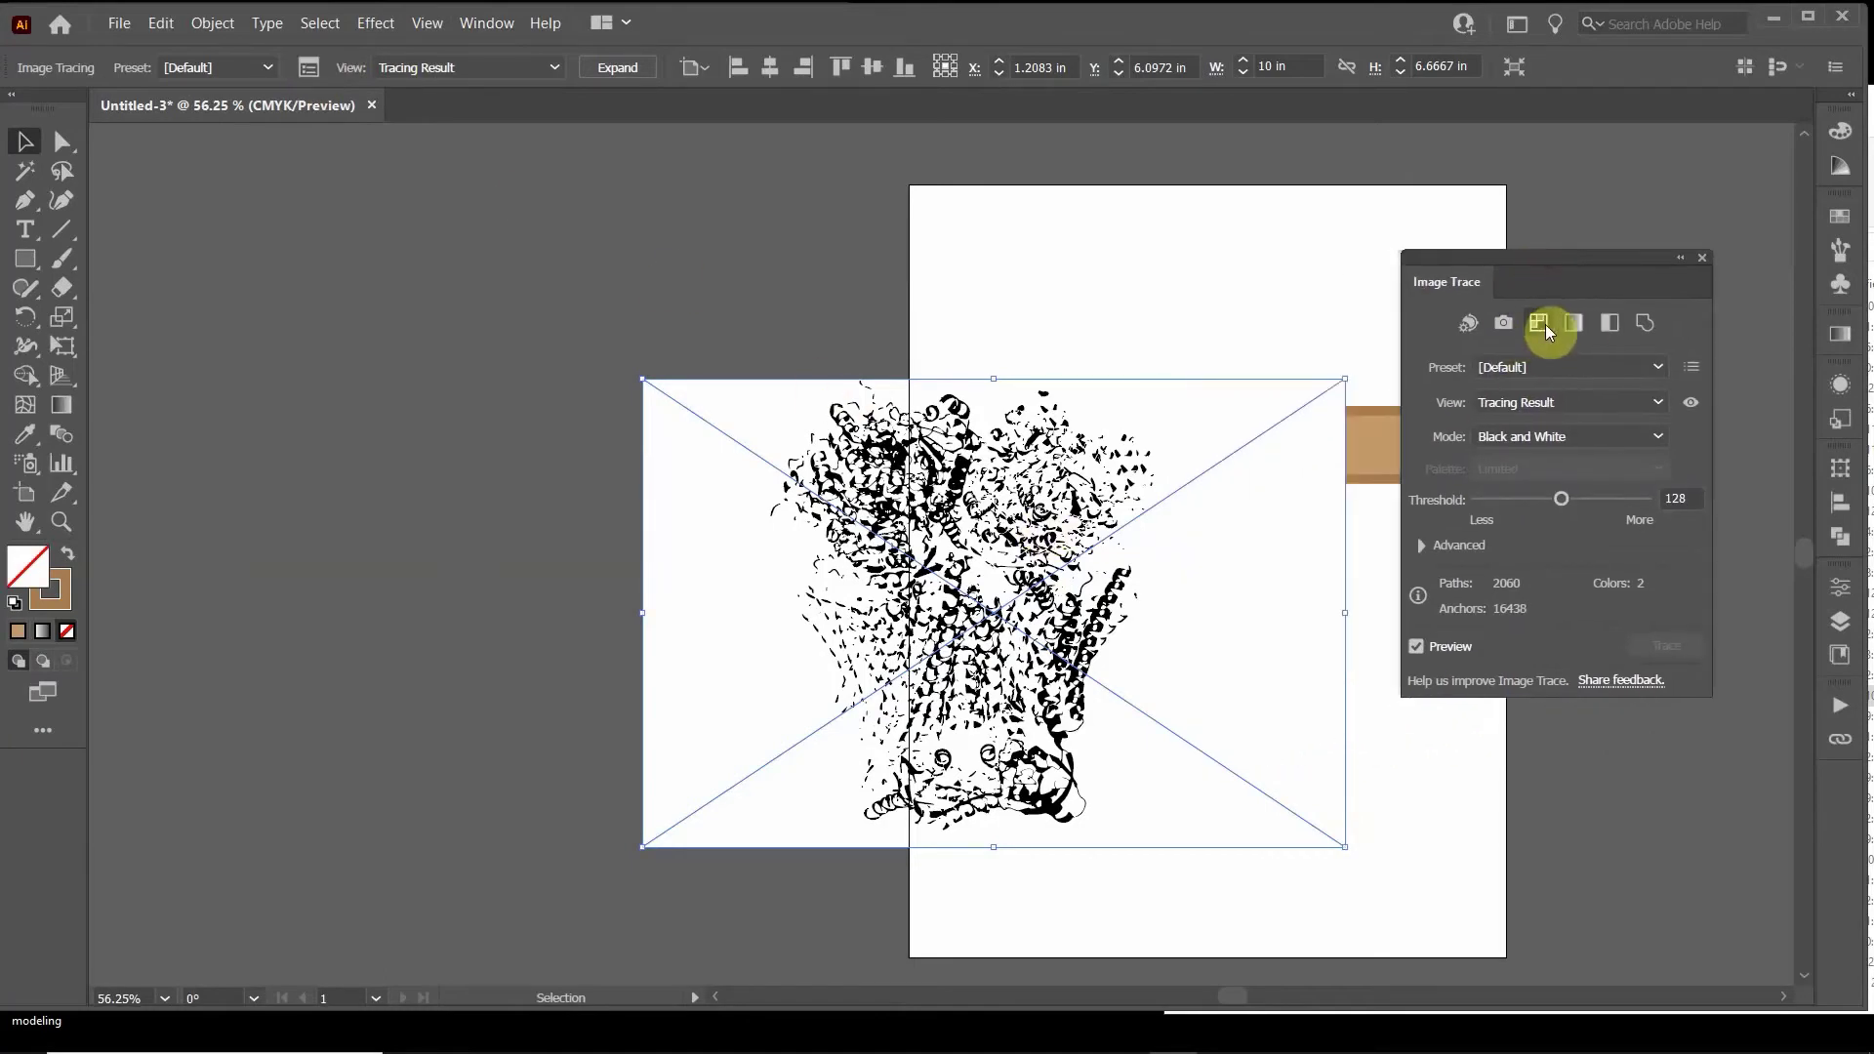
left_click(1543, 326)
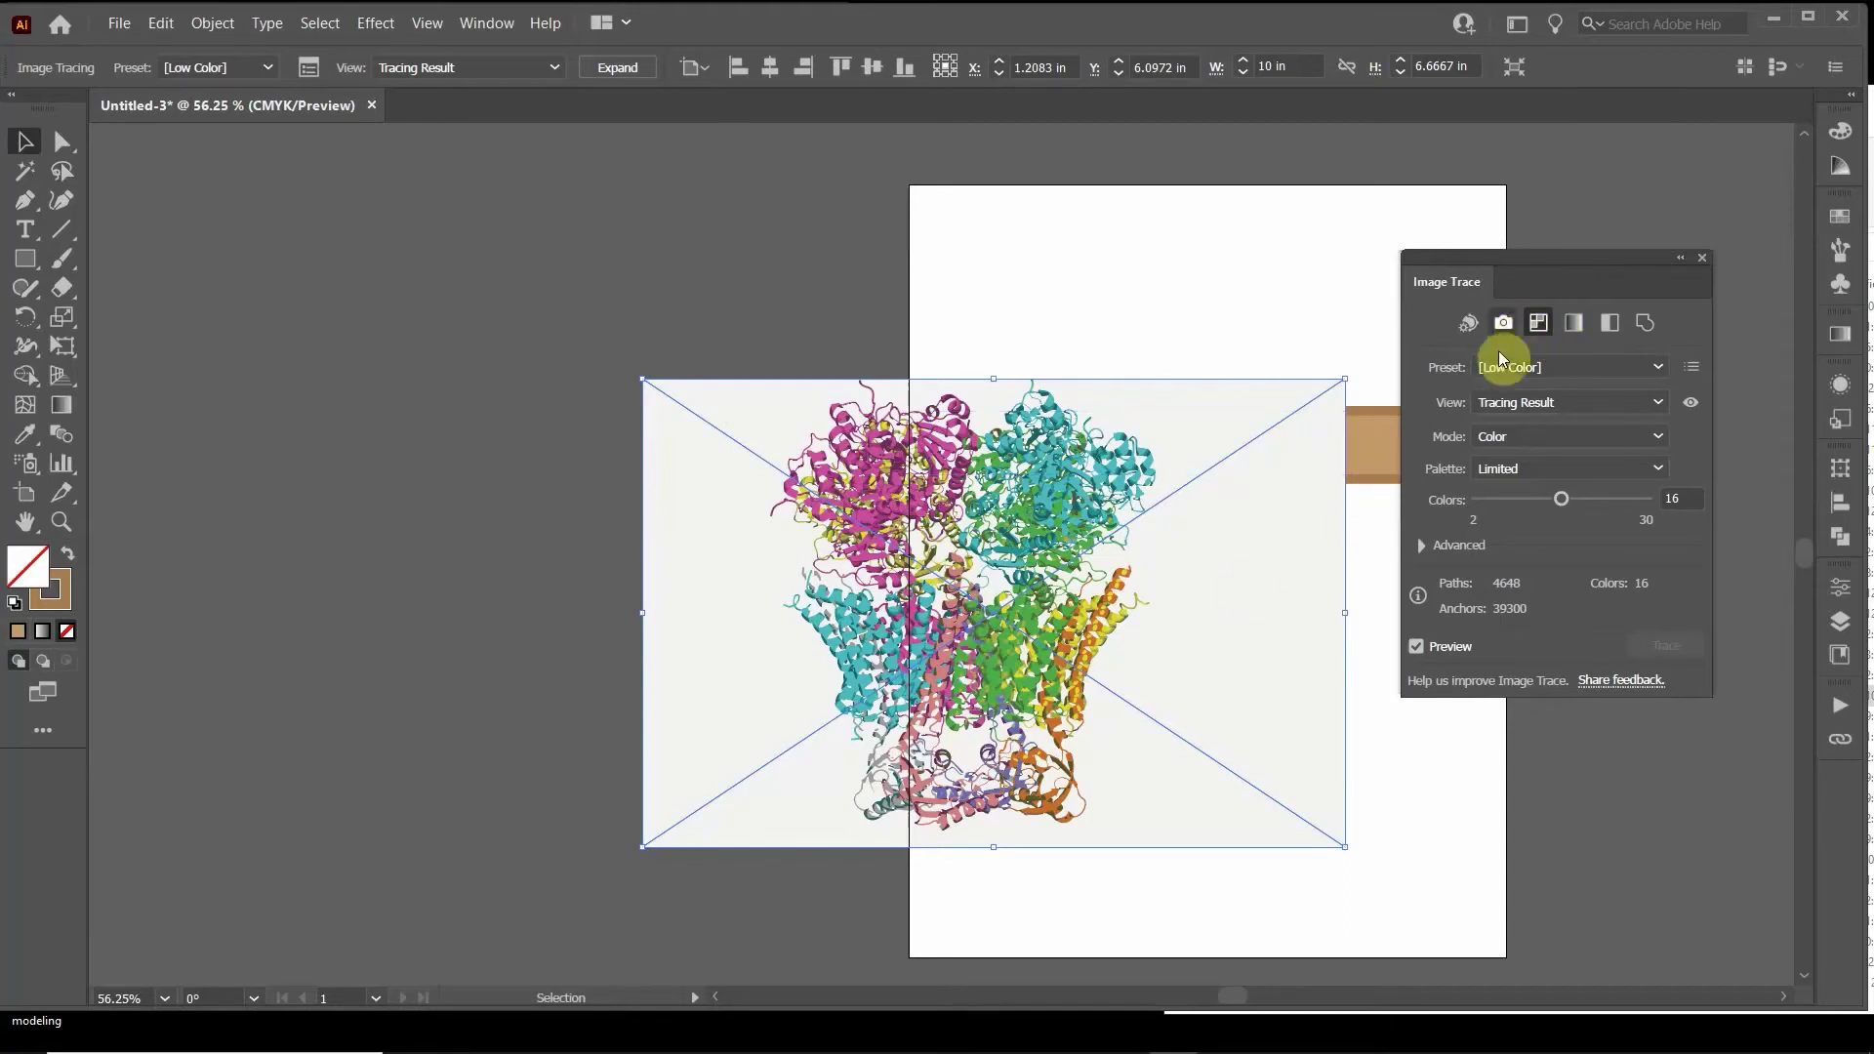
left_click(1421, 547)
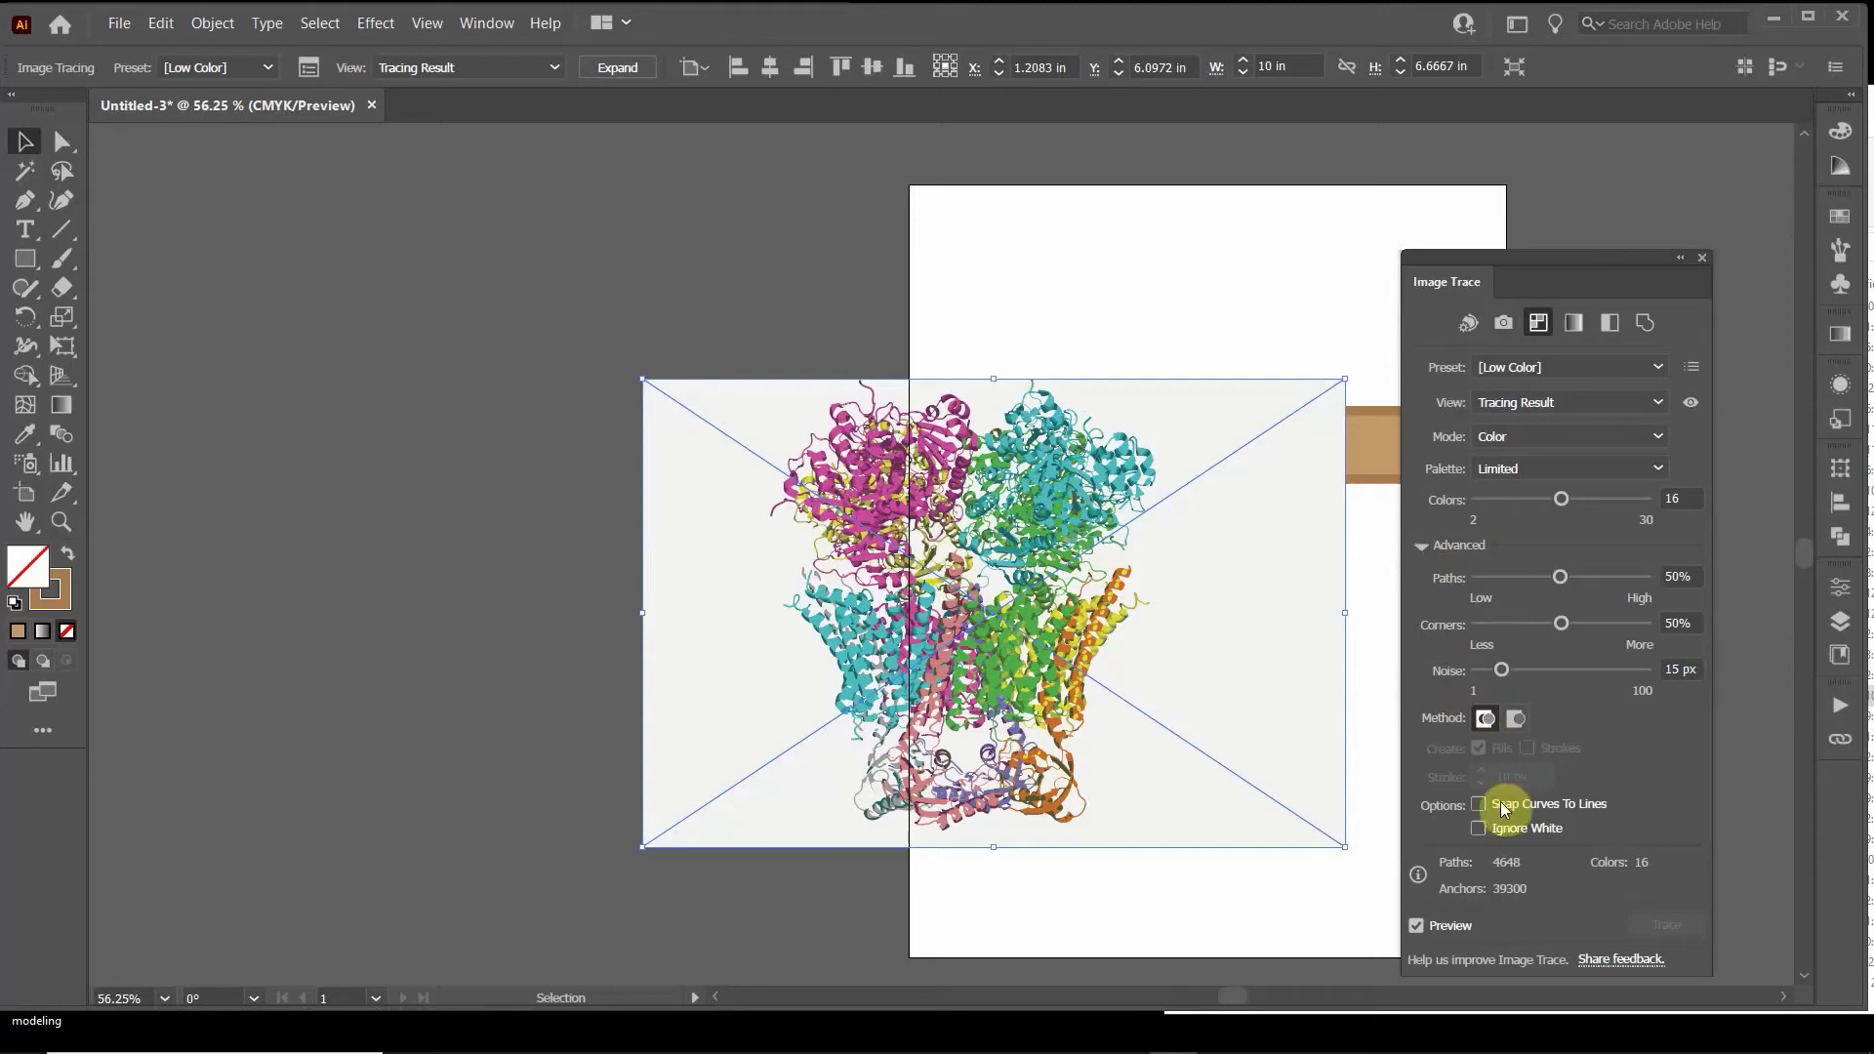
left_click(1478, 829)
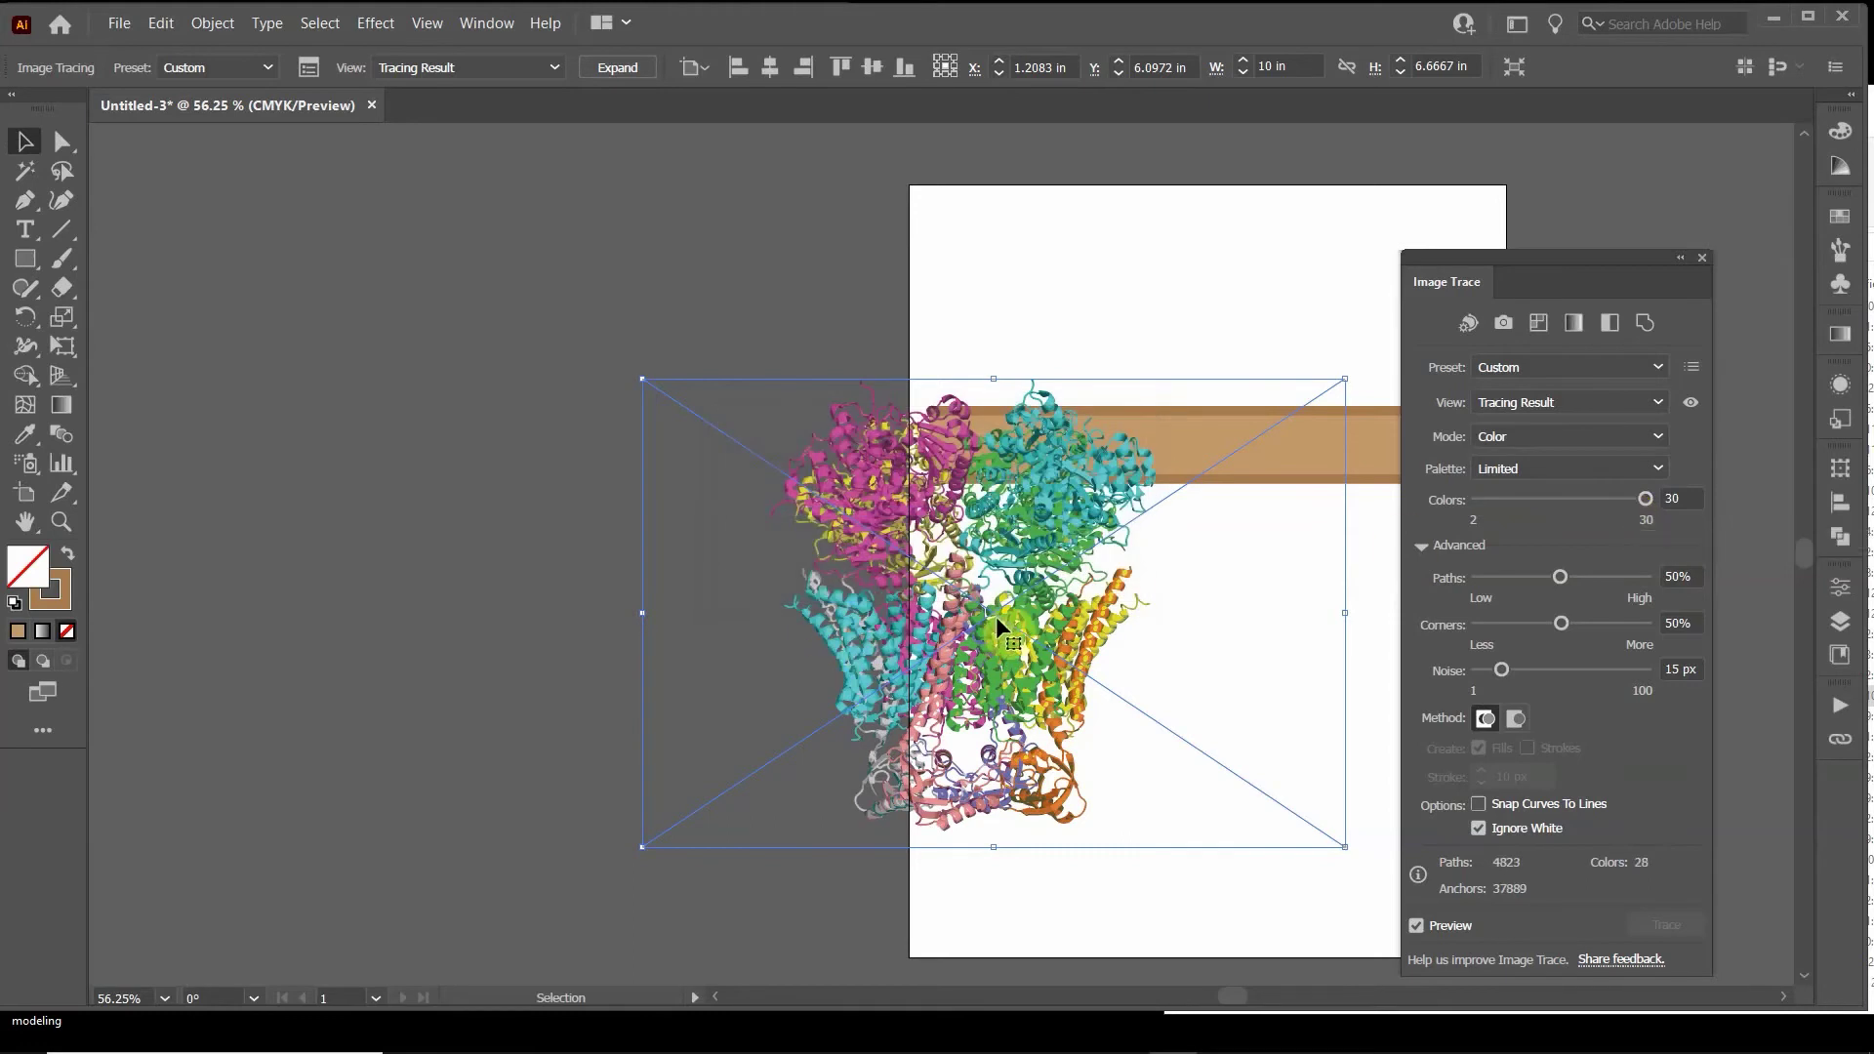
- Scale the traced protein image down to about 7.7 by 5.1 in and close the trace settings
scroll(991, 605, "up", 2)
scroll(993, 613, "up", 1)
scroll(993, 613, "down", 1)
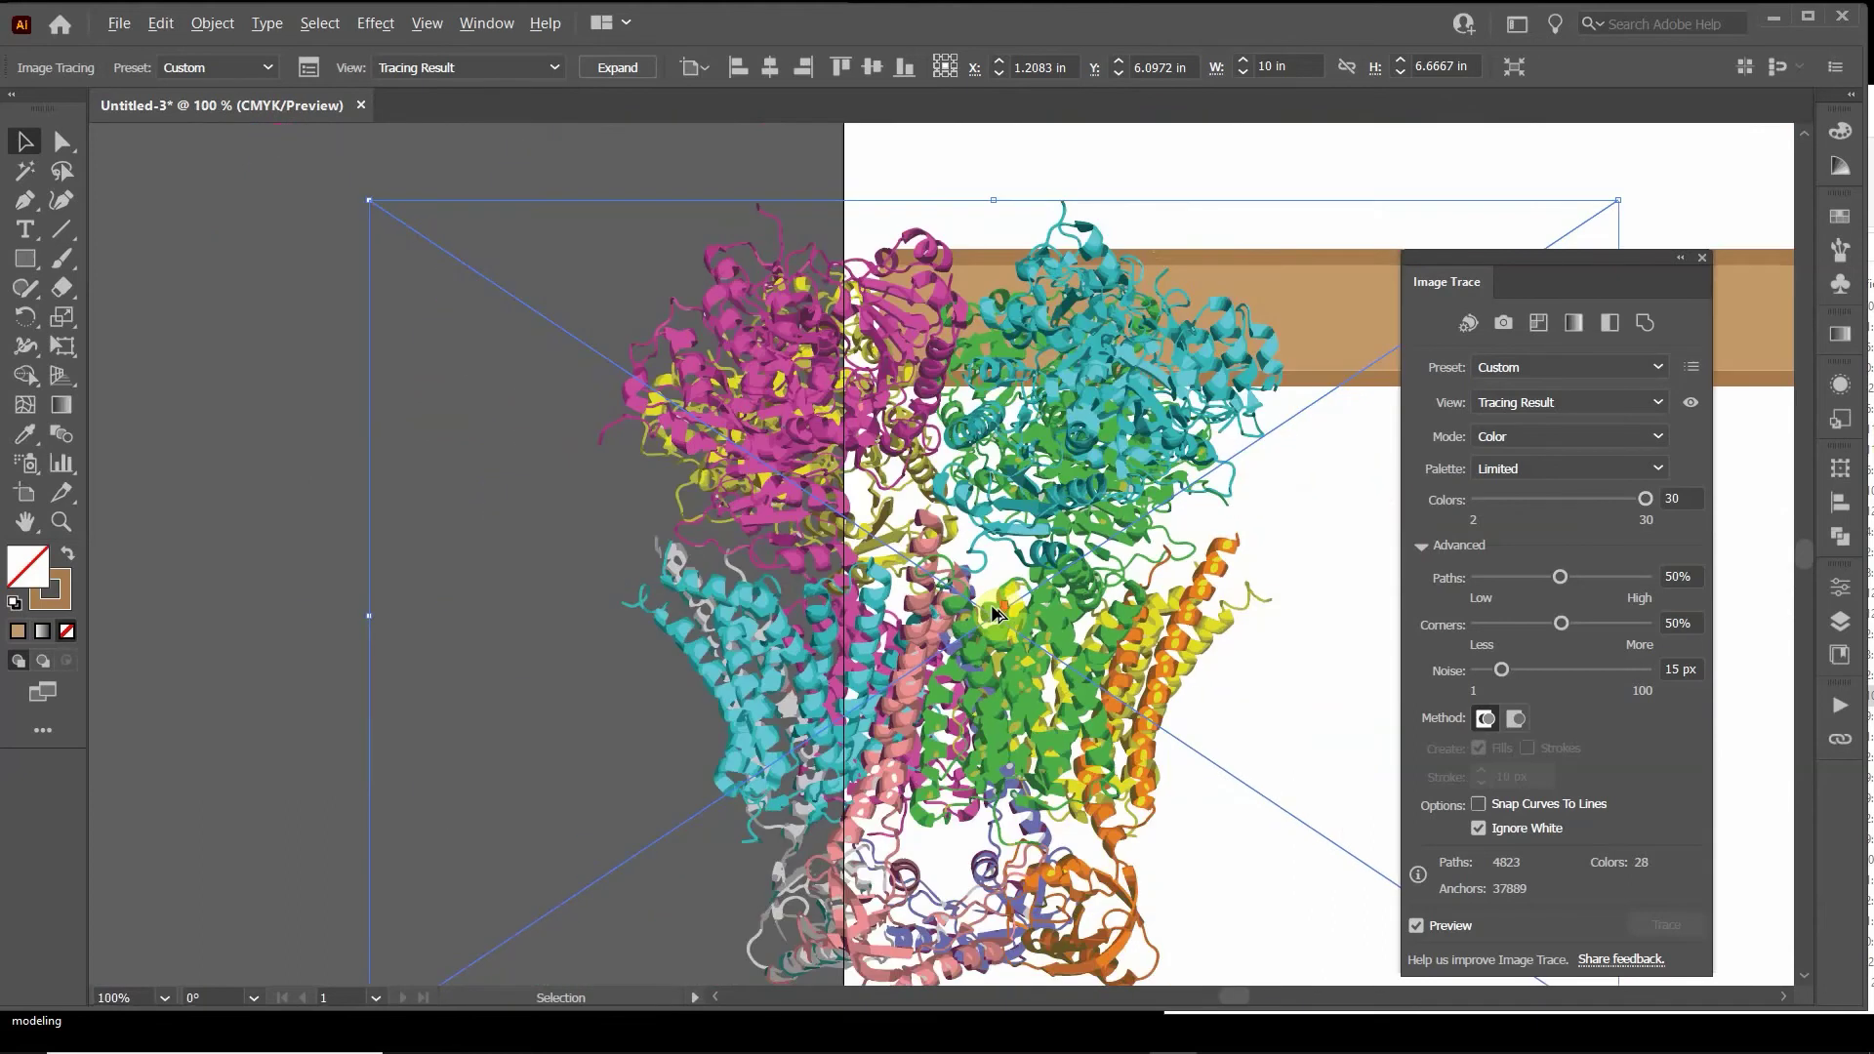
scroll(993, 613, "down", 1)
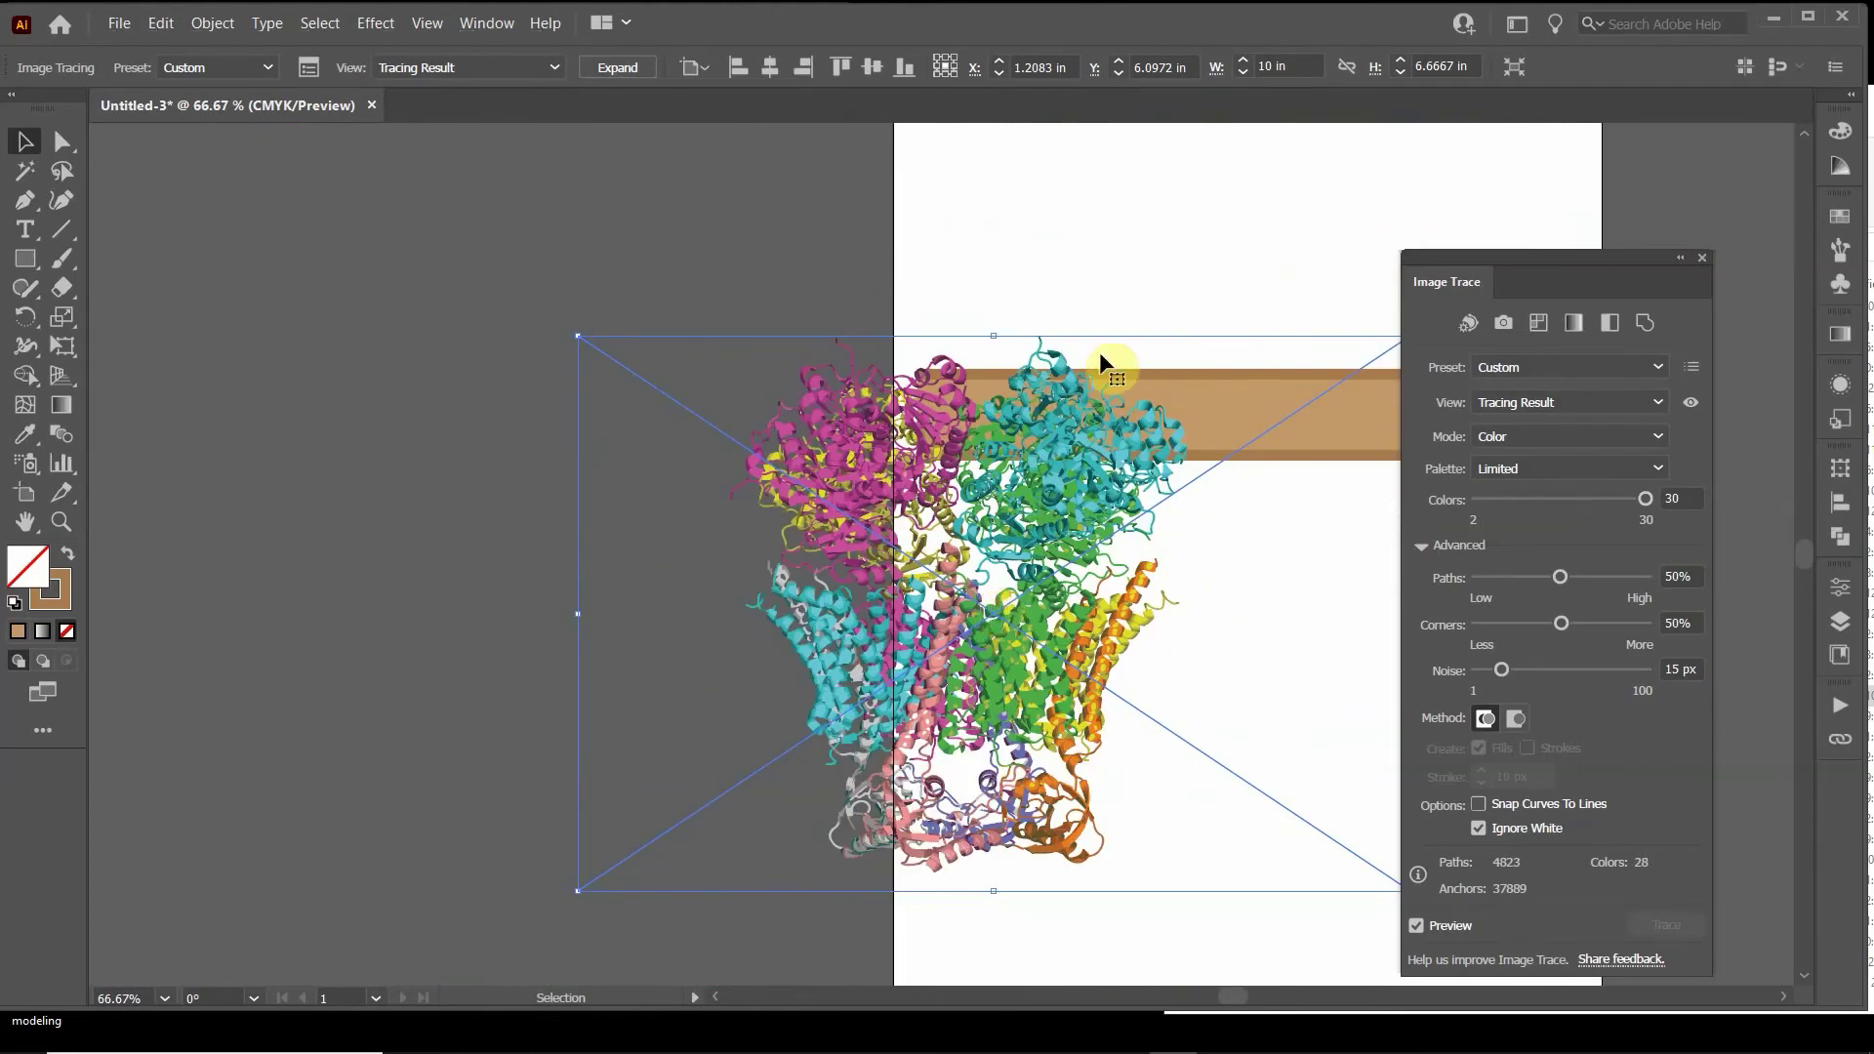
left_click_drag(1071, 310, 867, 246)
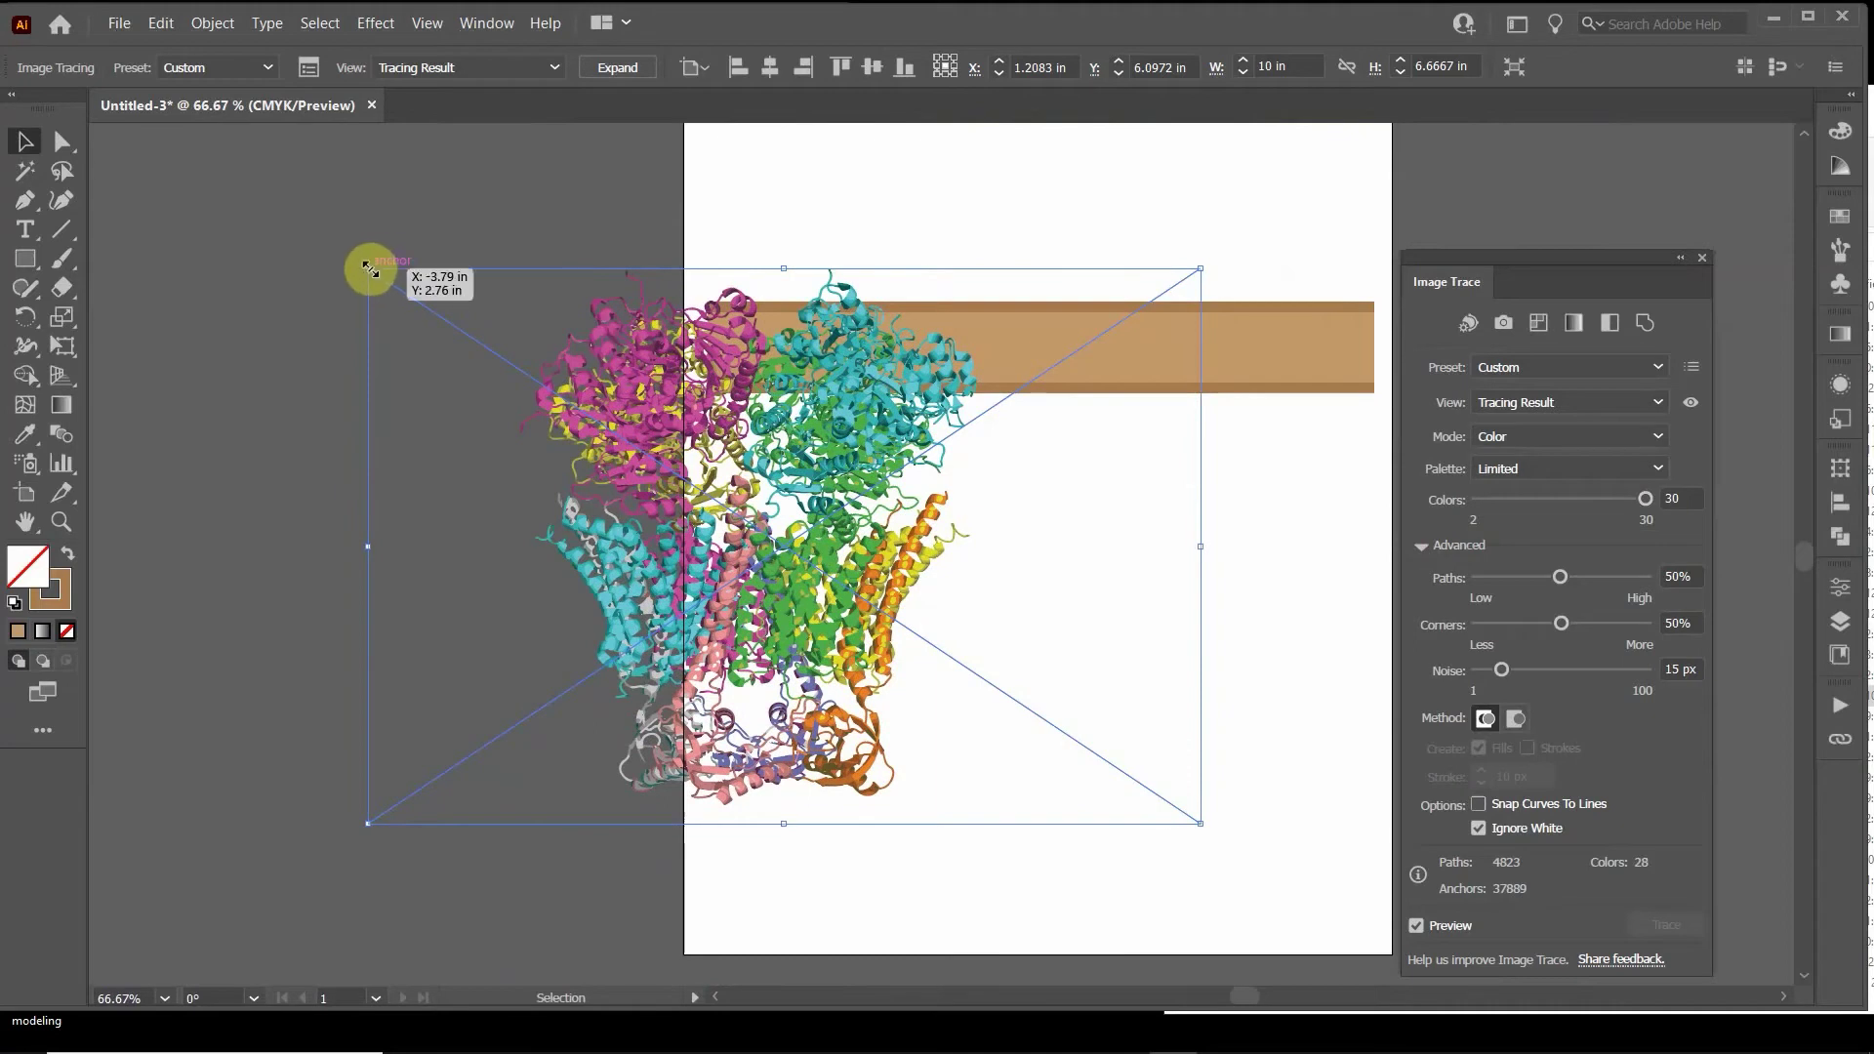
left_click_drag(371, 270, 534, 401)
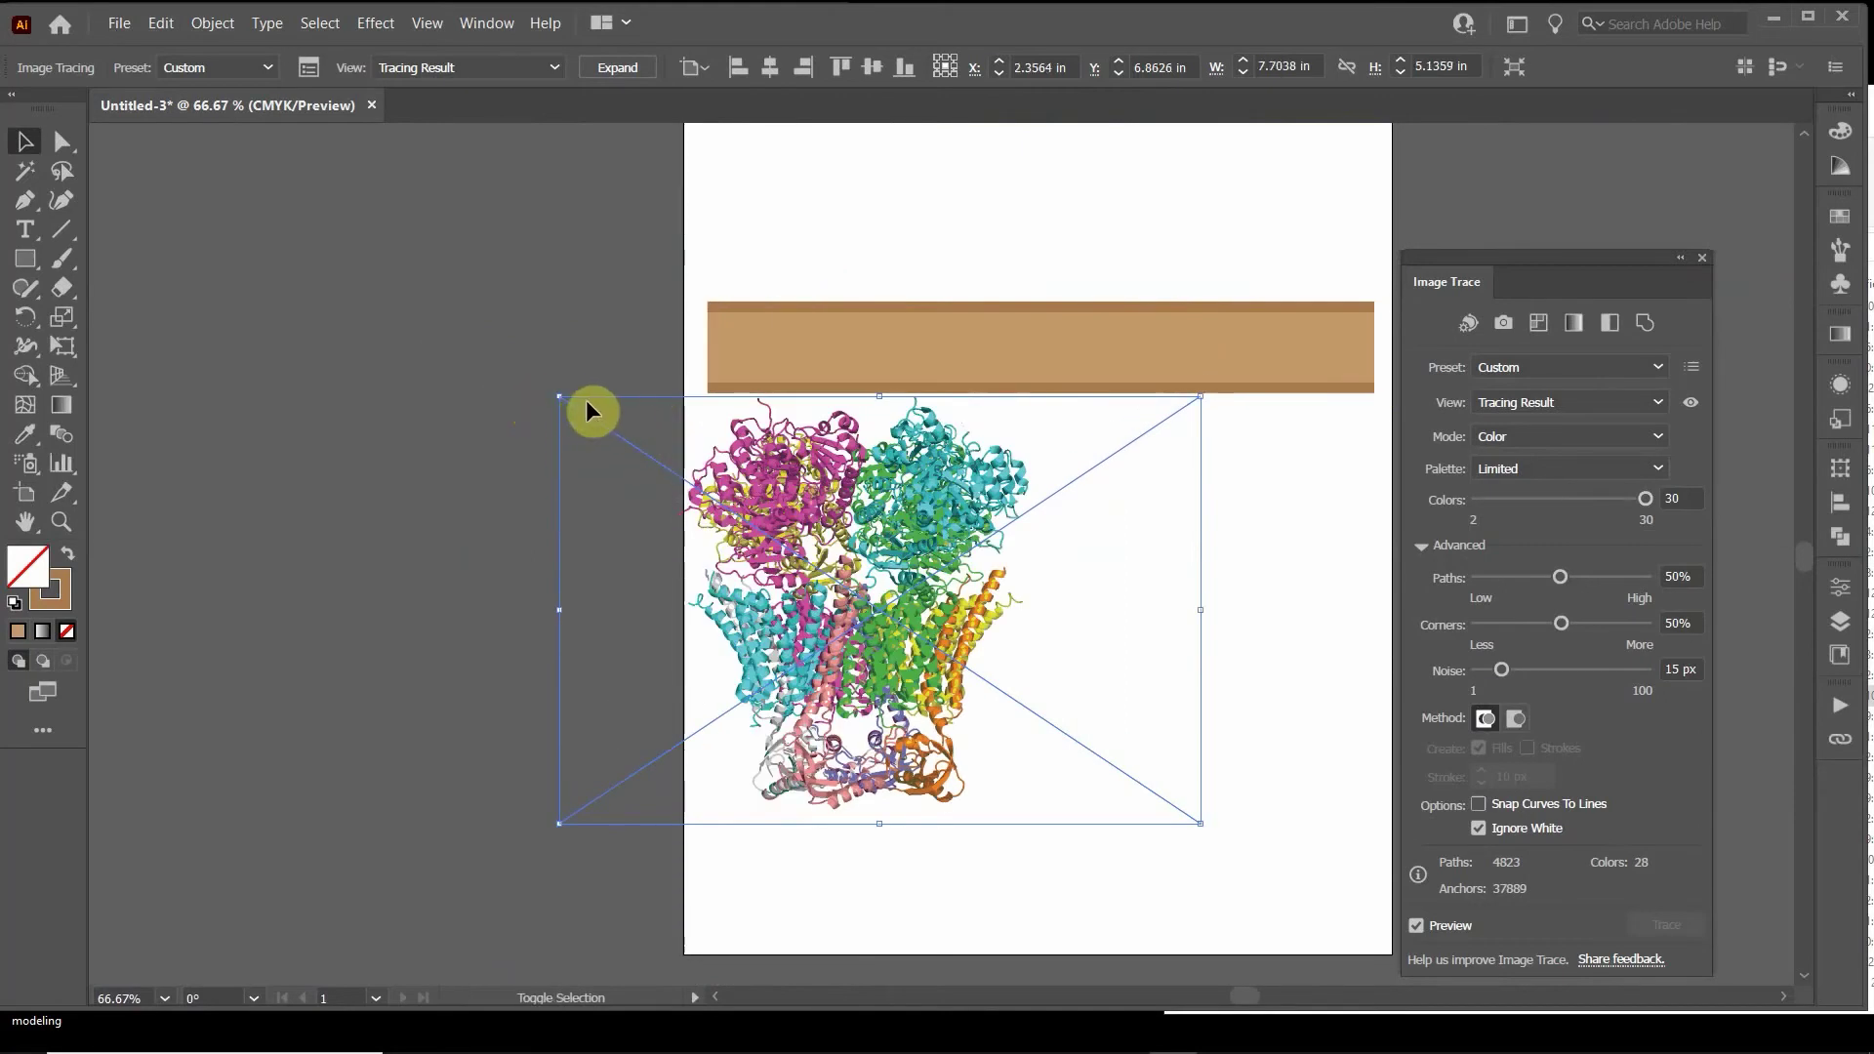
left_click(1702, 257)
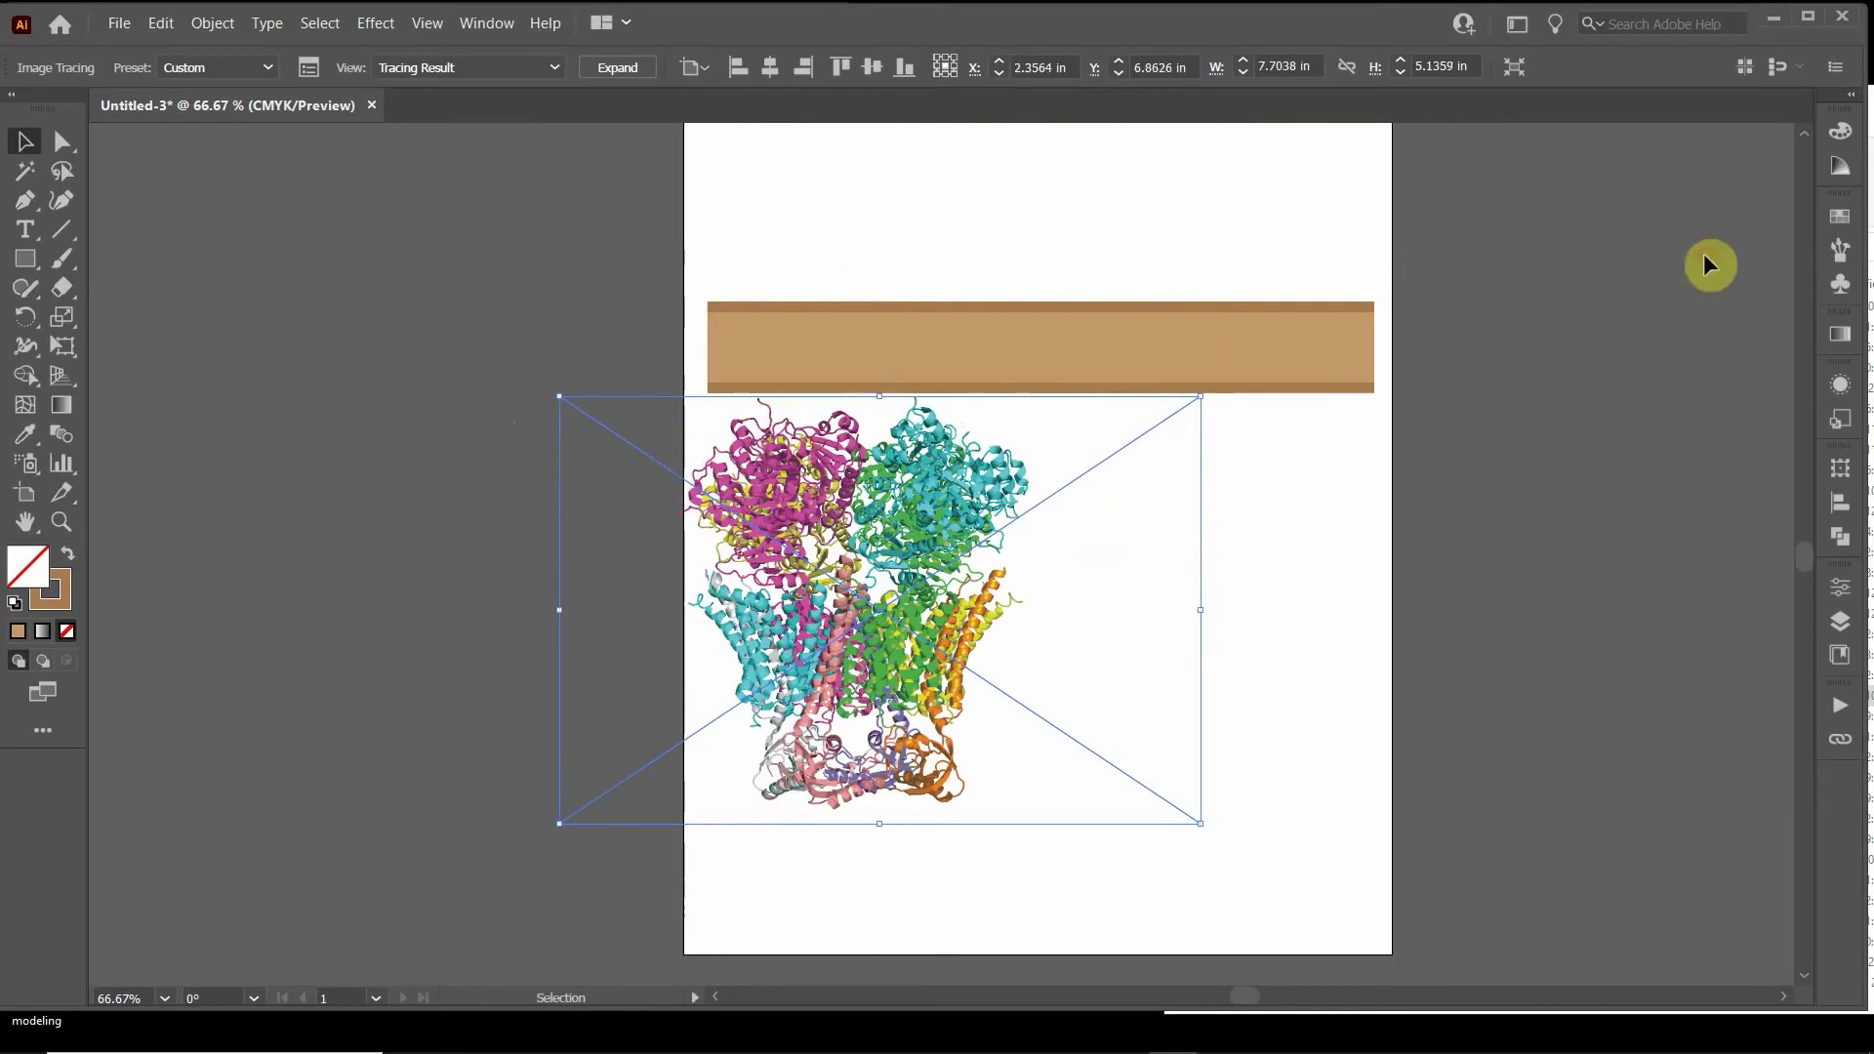
- Try scaling the traced protein image down to about 5.6 by 3.7 in, and undo that scaling
mouse_move(560, 396)
left_mouse_down()
mouse_move(674, 500)
mouse_move(738, 515)
left_mouse_up()
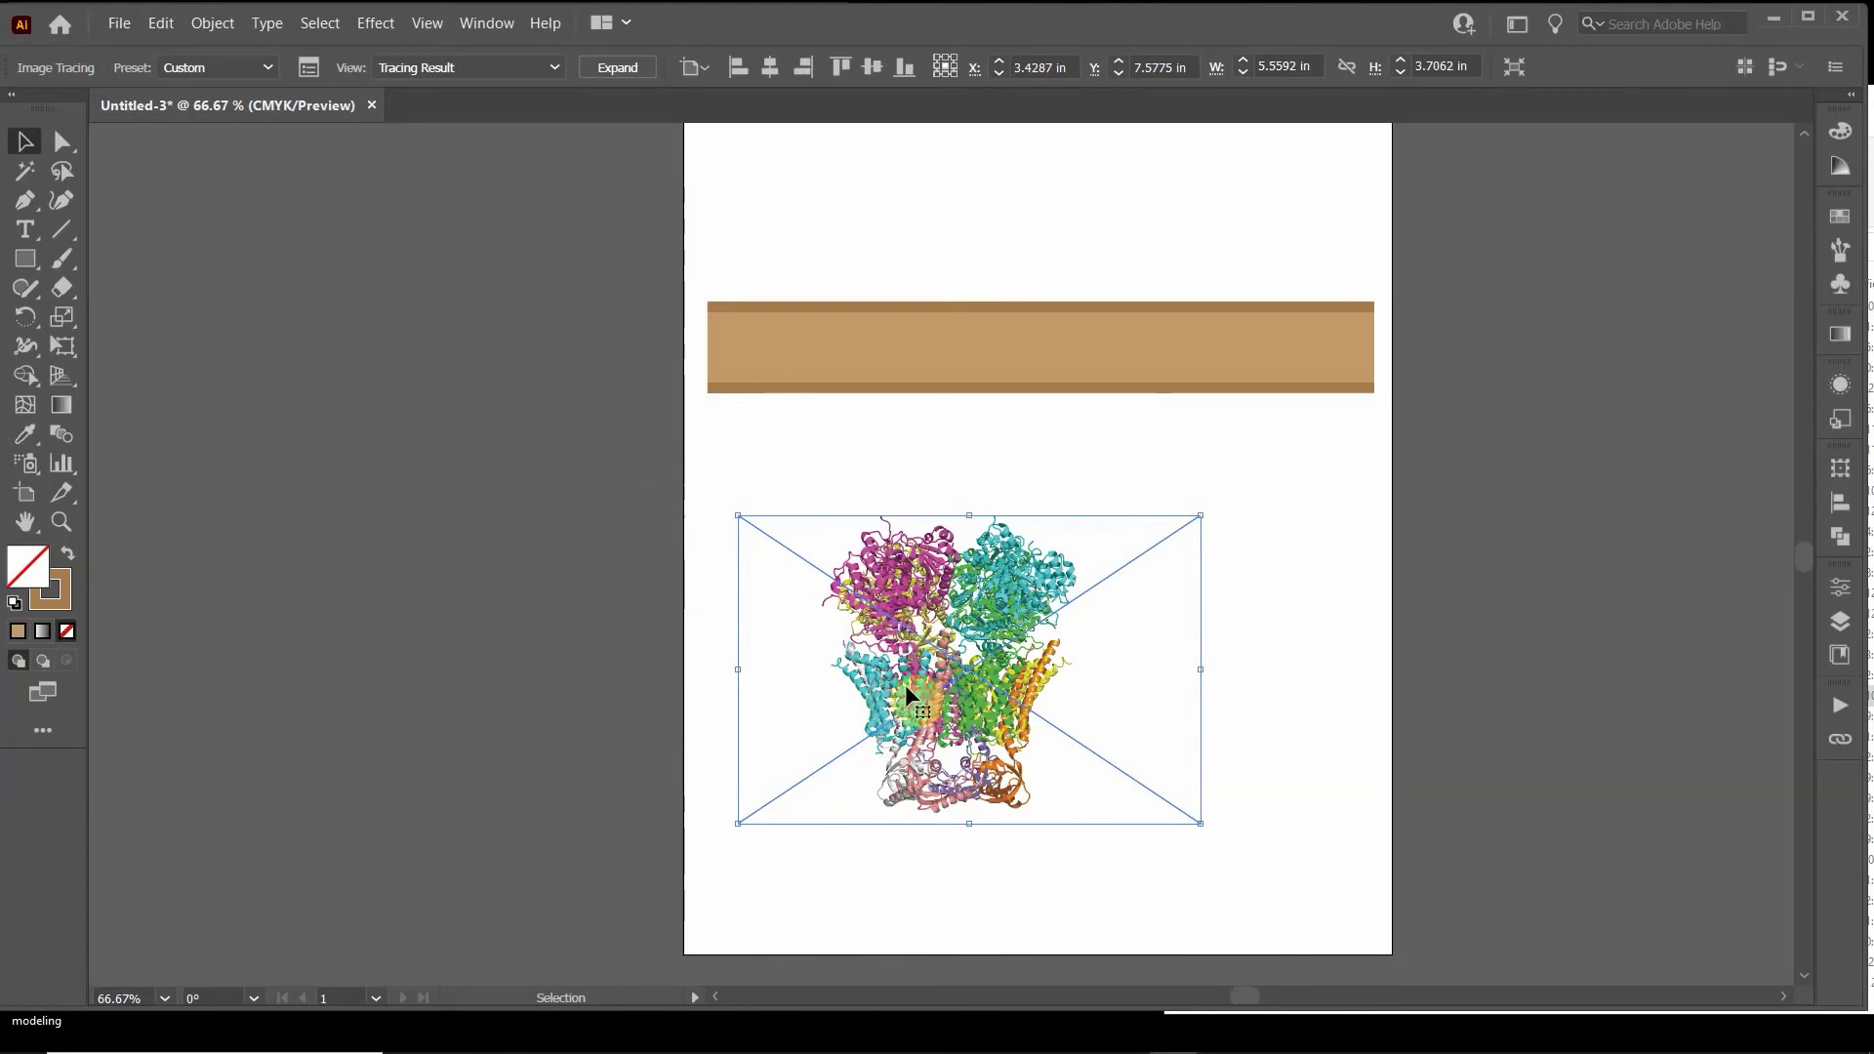
scroll(907, 687, "up", 2)
scroll(907, 692, "down", 2)
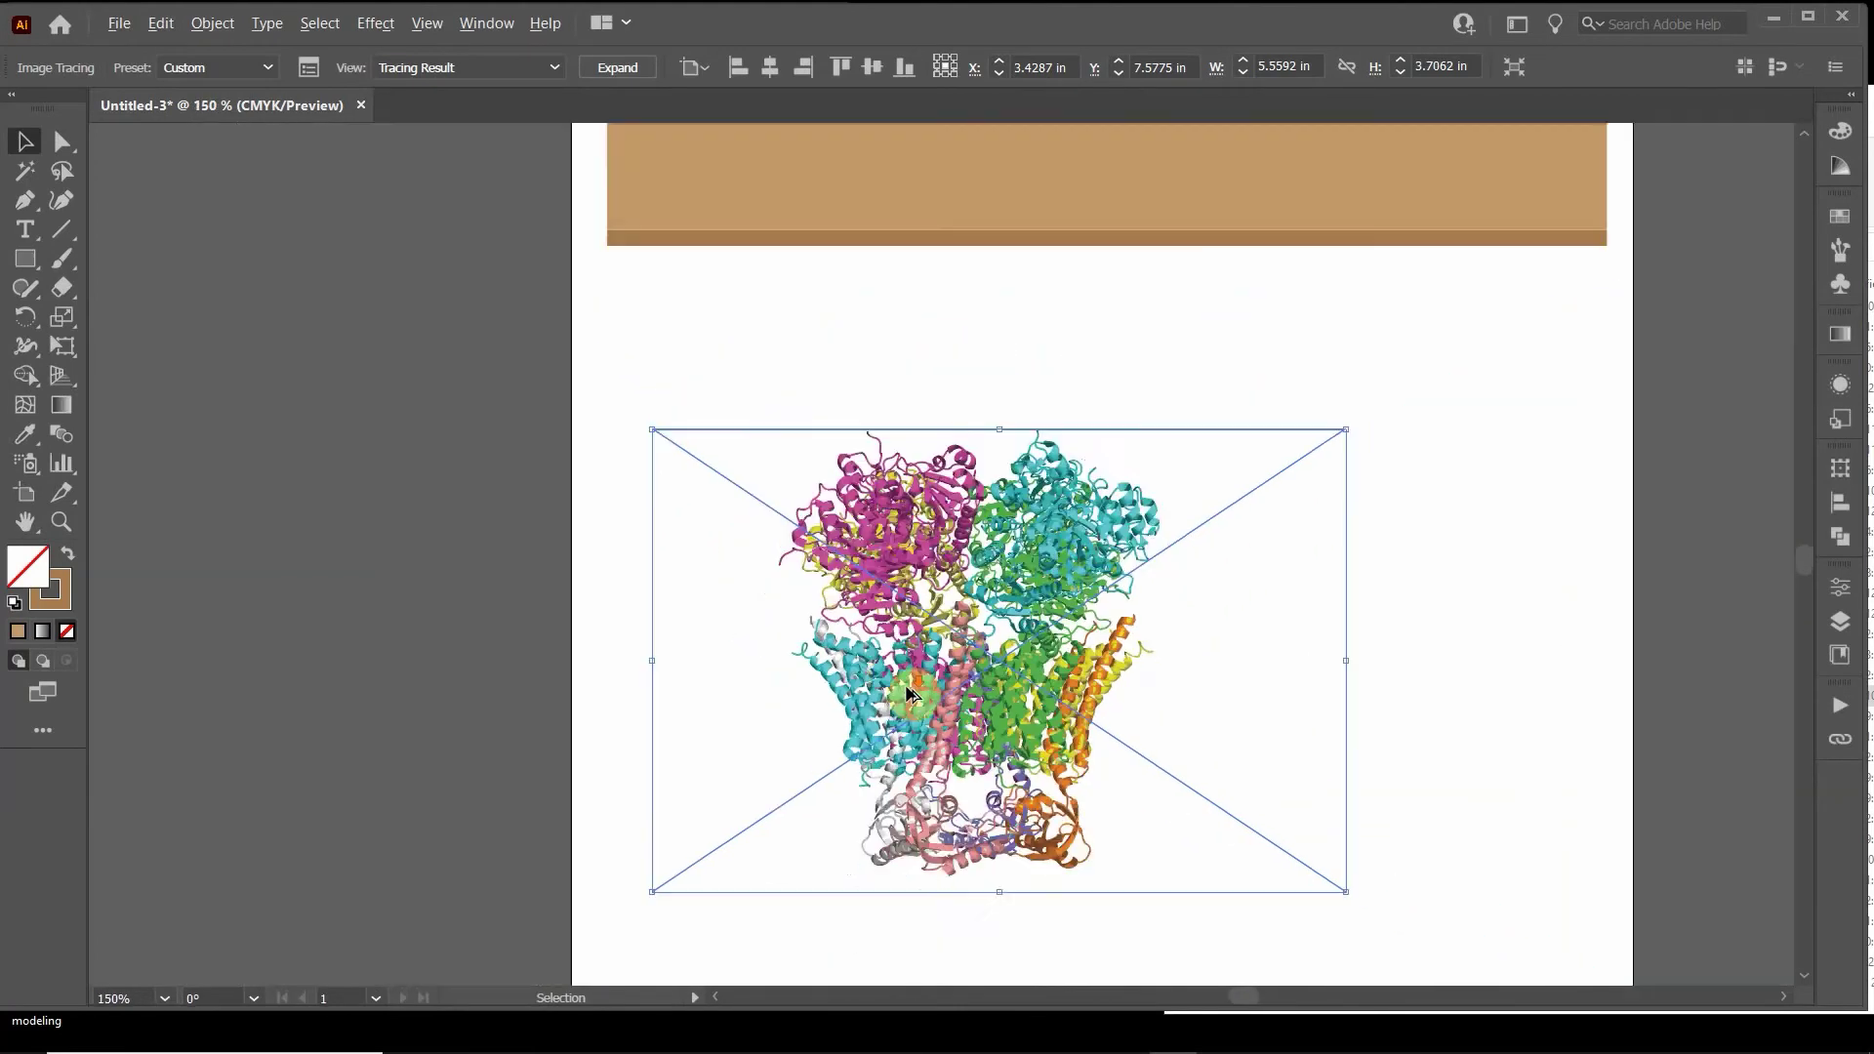
key("a")
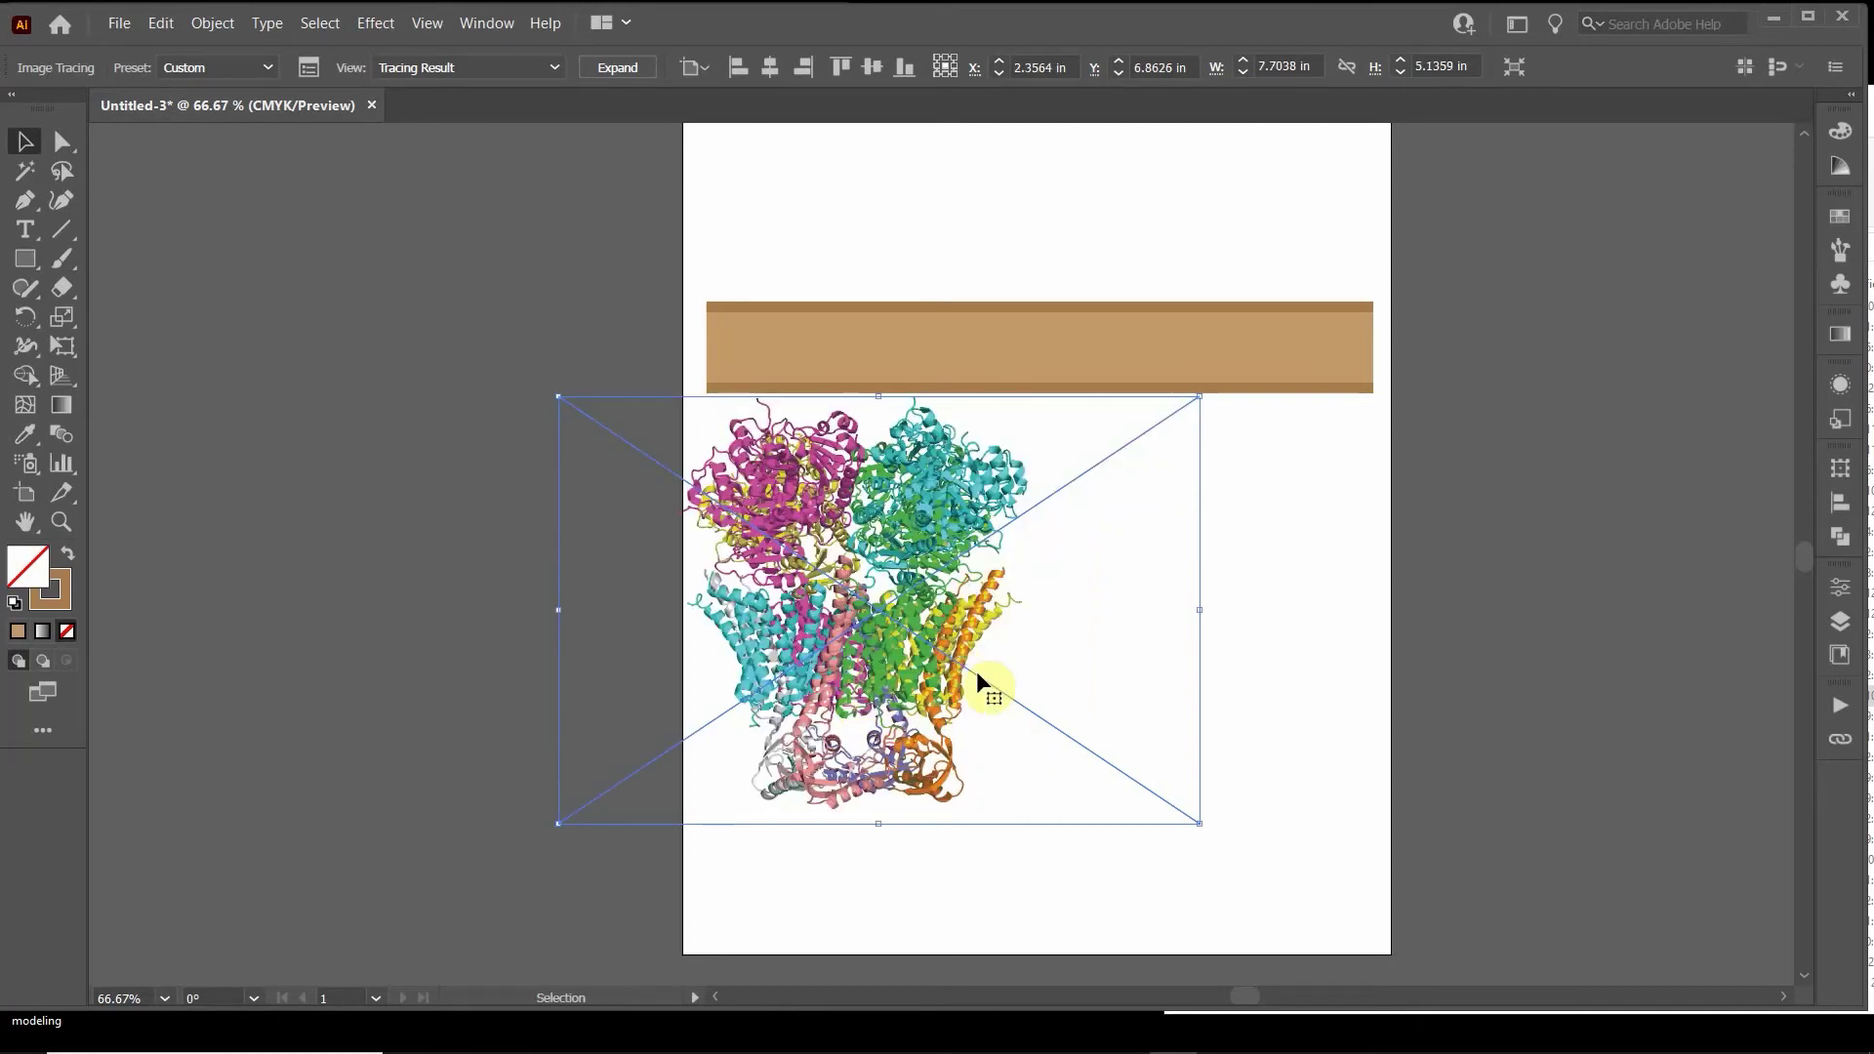
- Expand the traced protein image into editable vector paths and deselect it
scroll(841, 629, "up", 3)
scroll(841, 630, "down", 3)
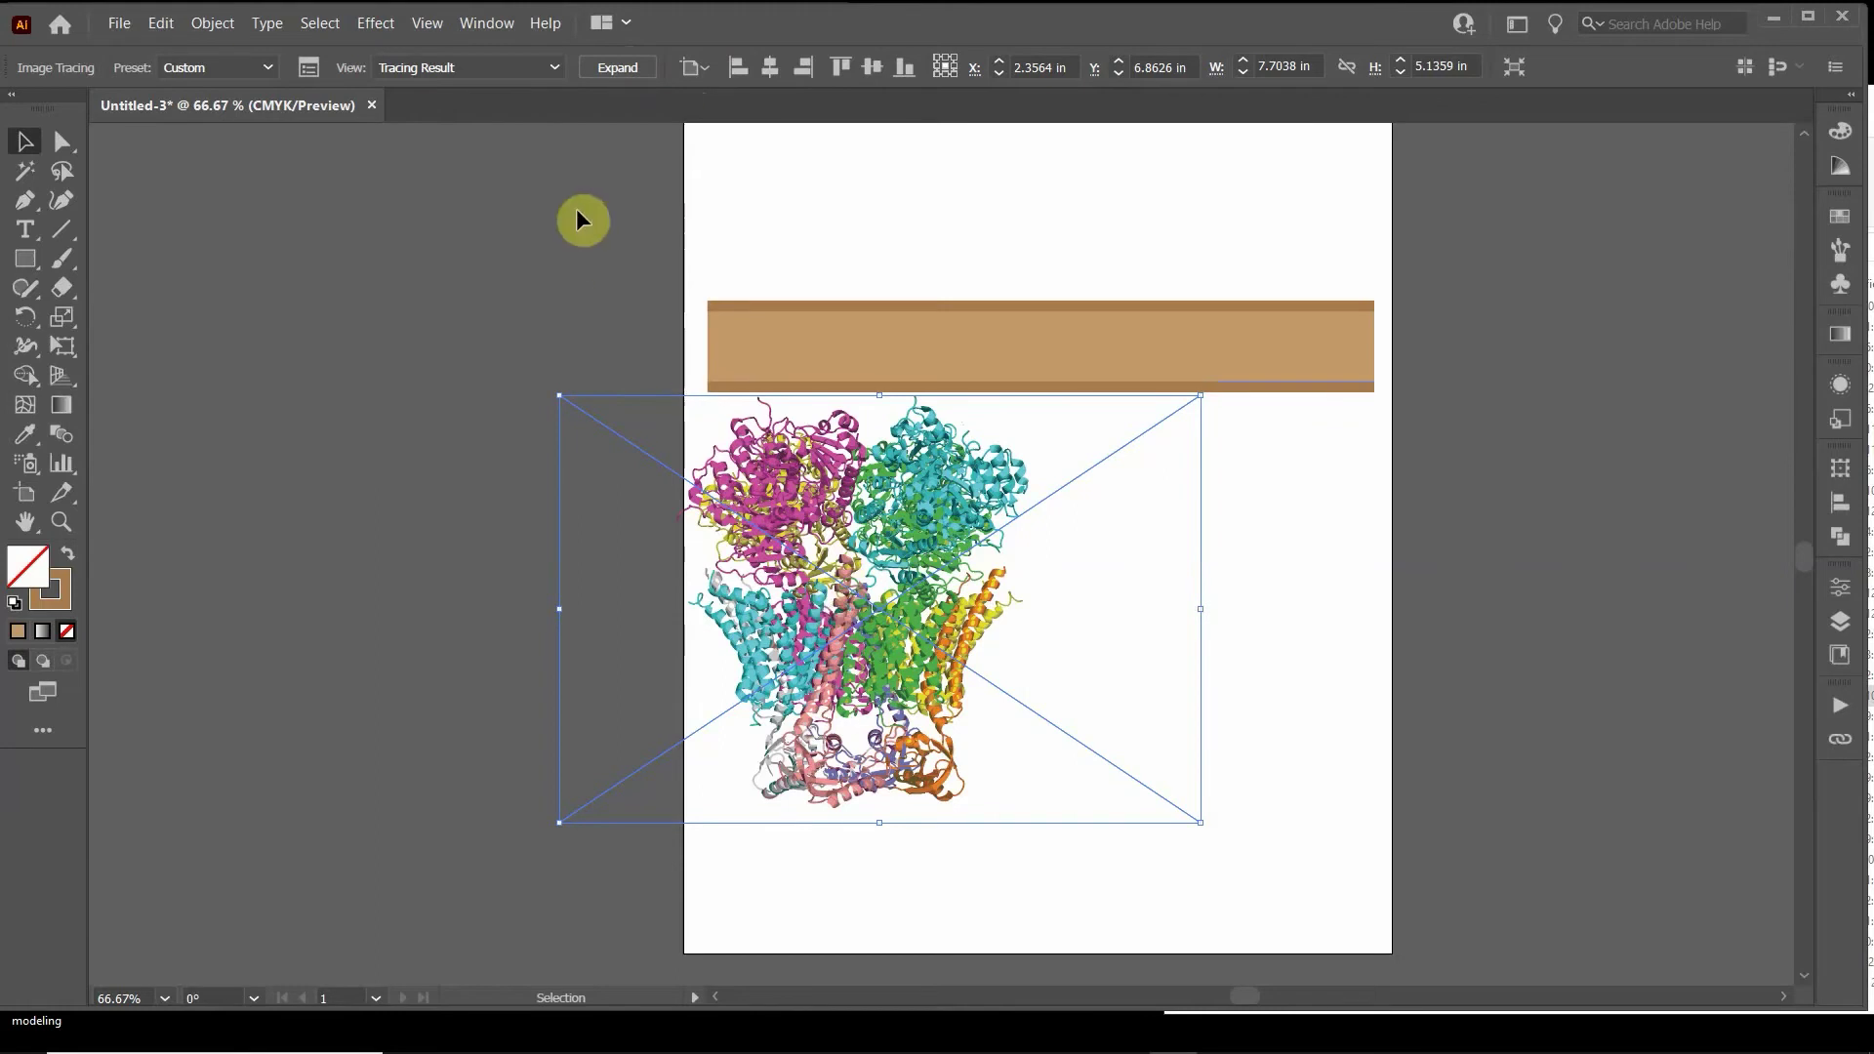
left_click(619, 71)
left_click(518, 728)
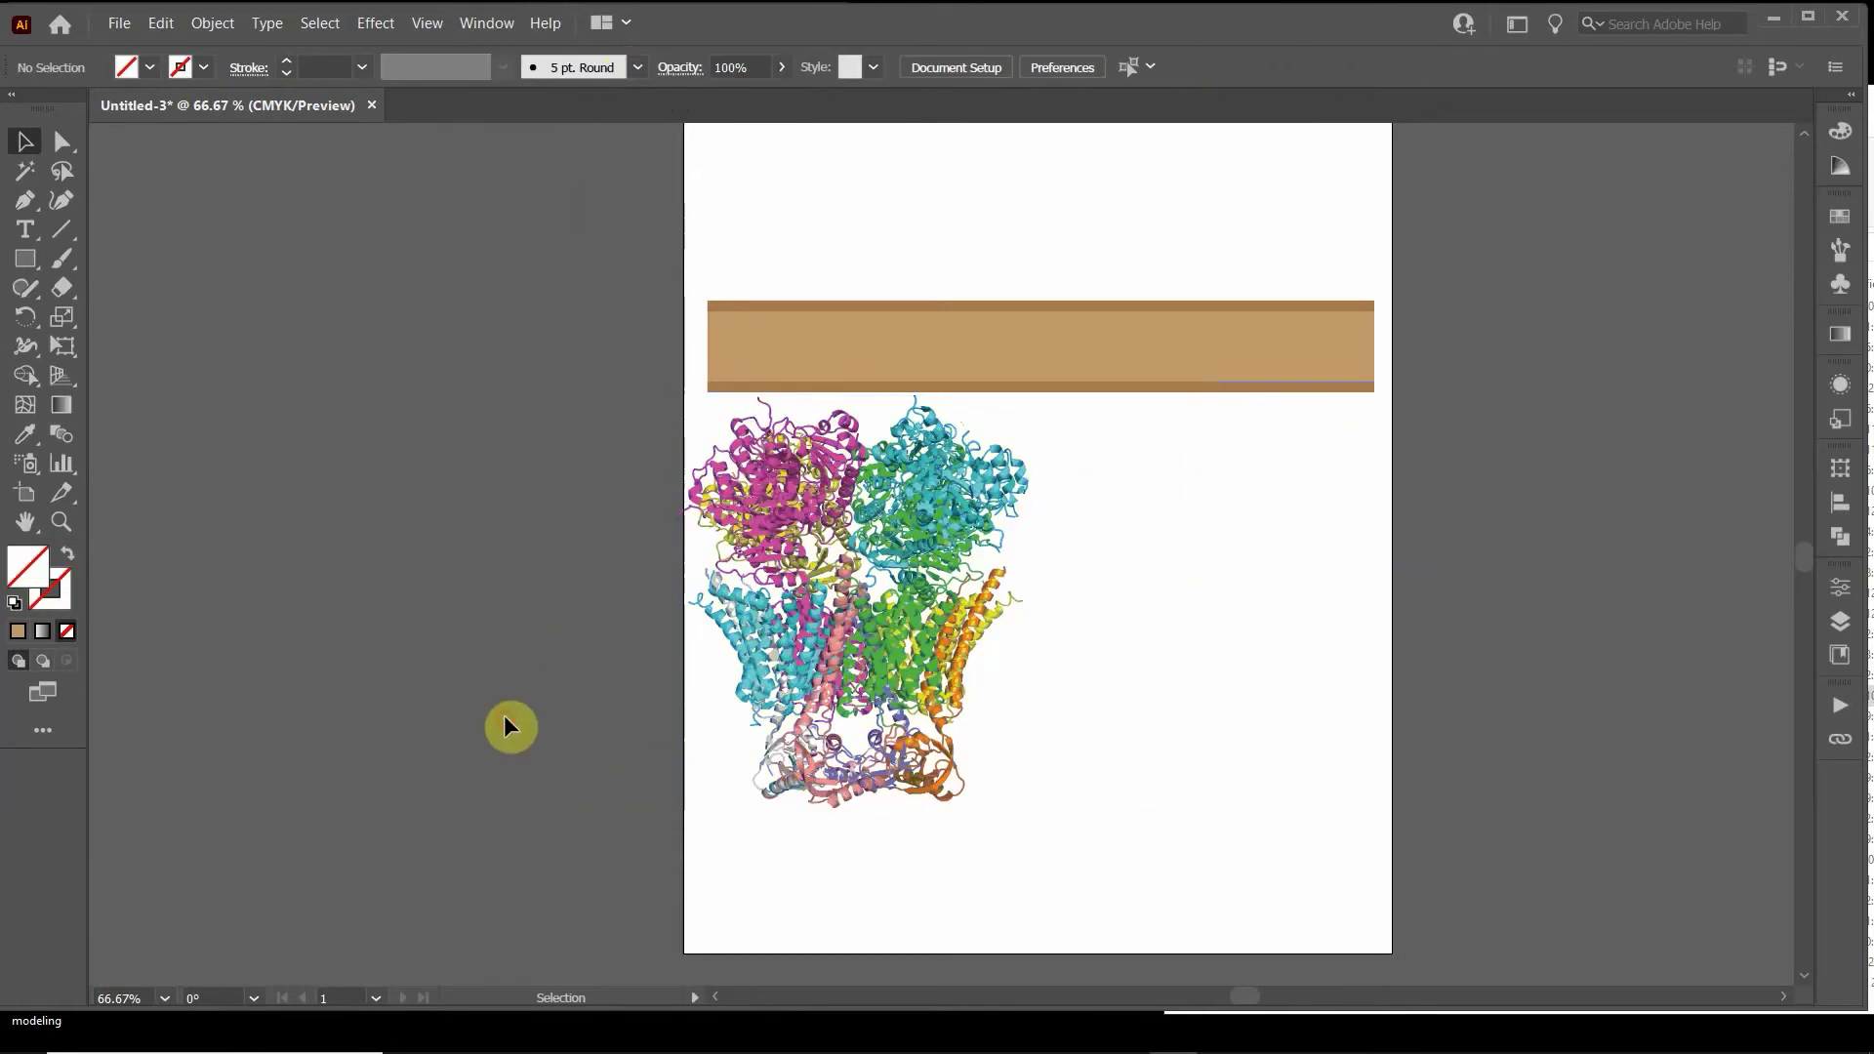
- Move the expanded protein group onto the brown membrane band and shrink it so its middle helix section spans the band
left_click(791, 669)
left_click_drag(863, 671, 1001, 451)
scroll(1001, 451, "up", 2)
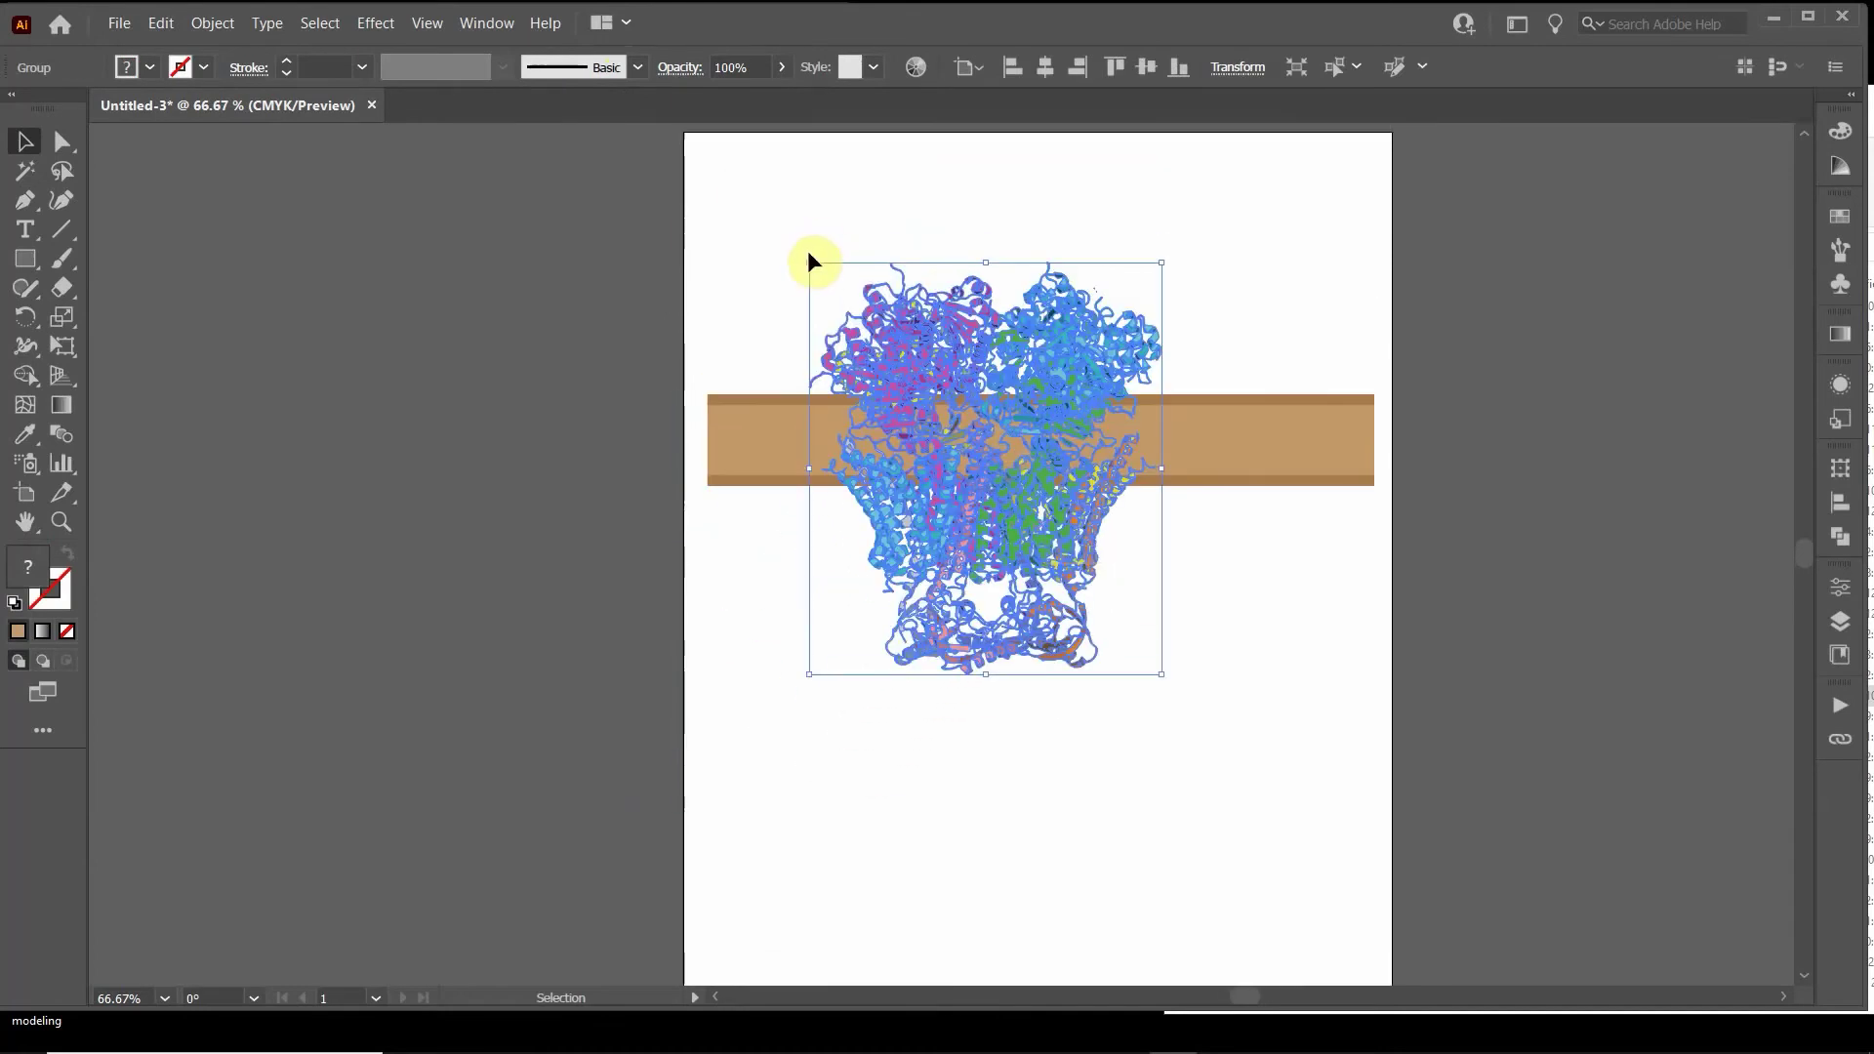
left_click_drag(818, 264, 877, 330)
left_click_drag(951, 559, 926, 457)
left_click(883, 564)
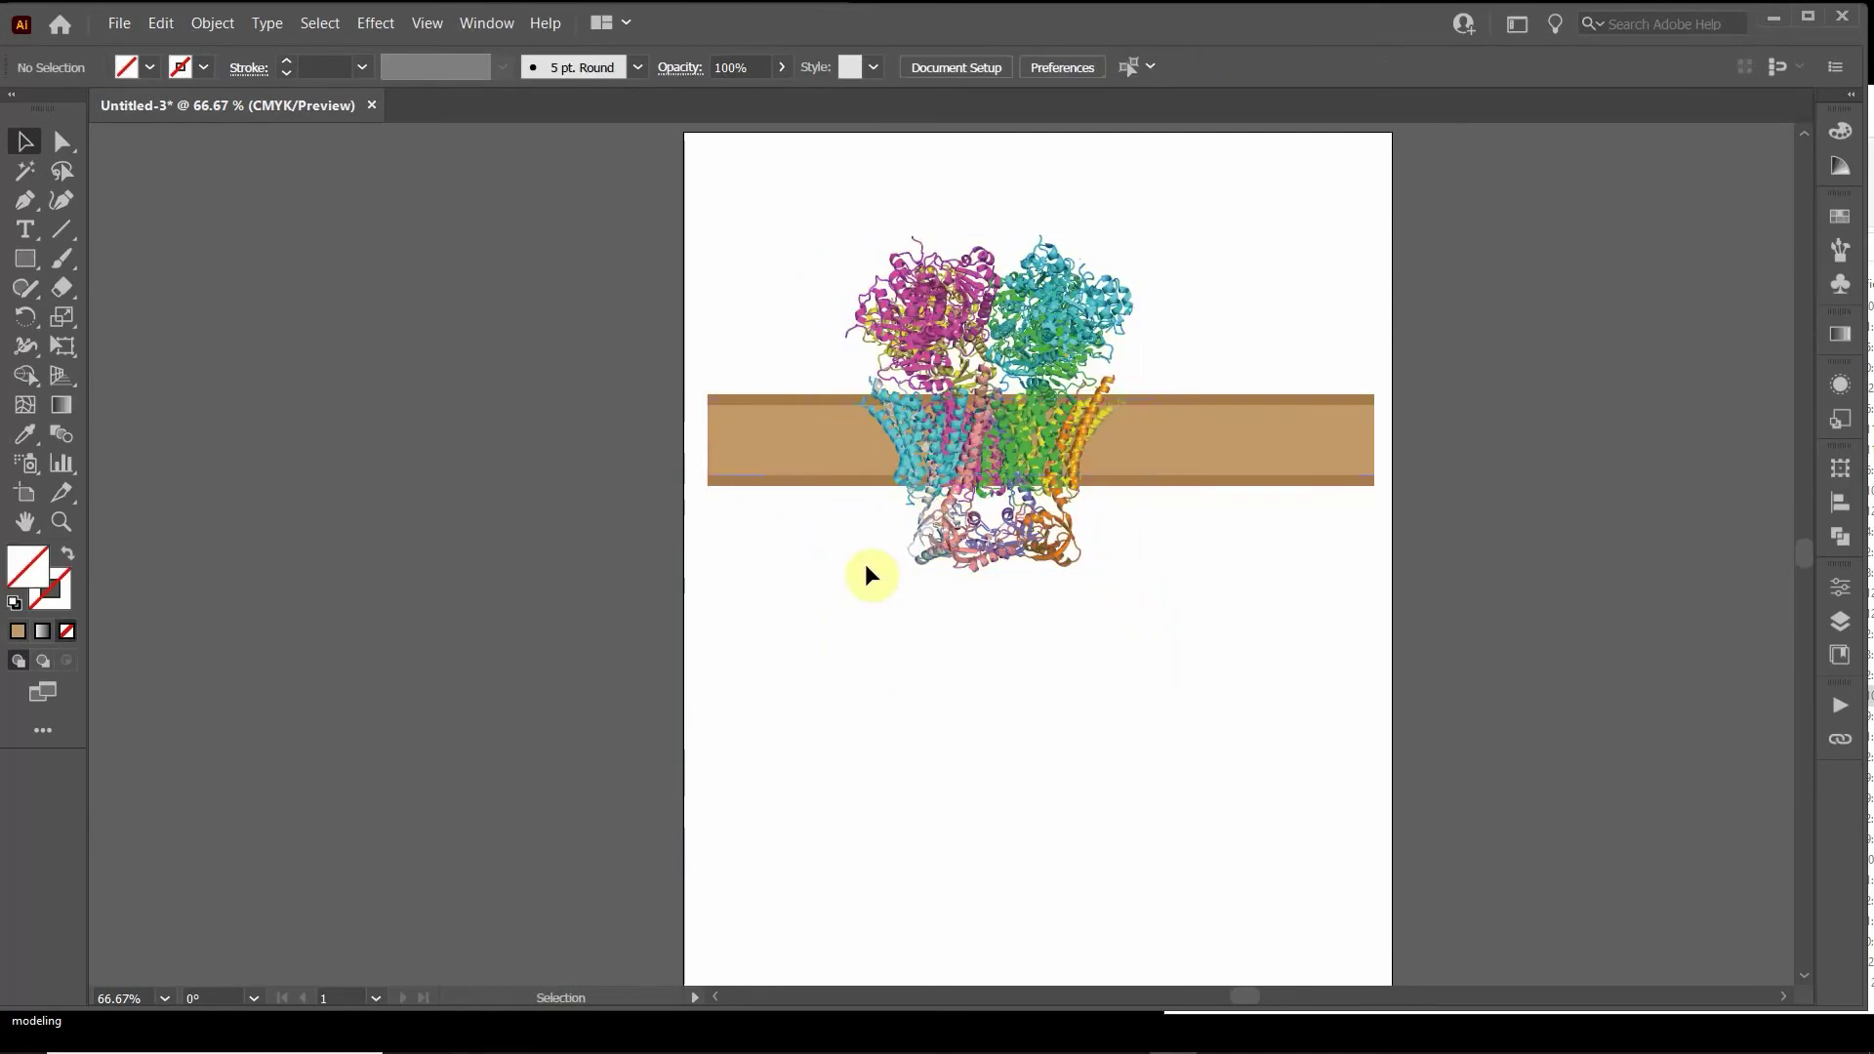
- Scale the protein and membrane together down to about 2.9 in wide and move them into the upper-left part of the artboard
scroll(1051, 393, "up", 2)
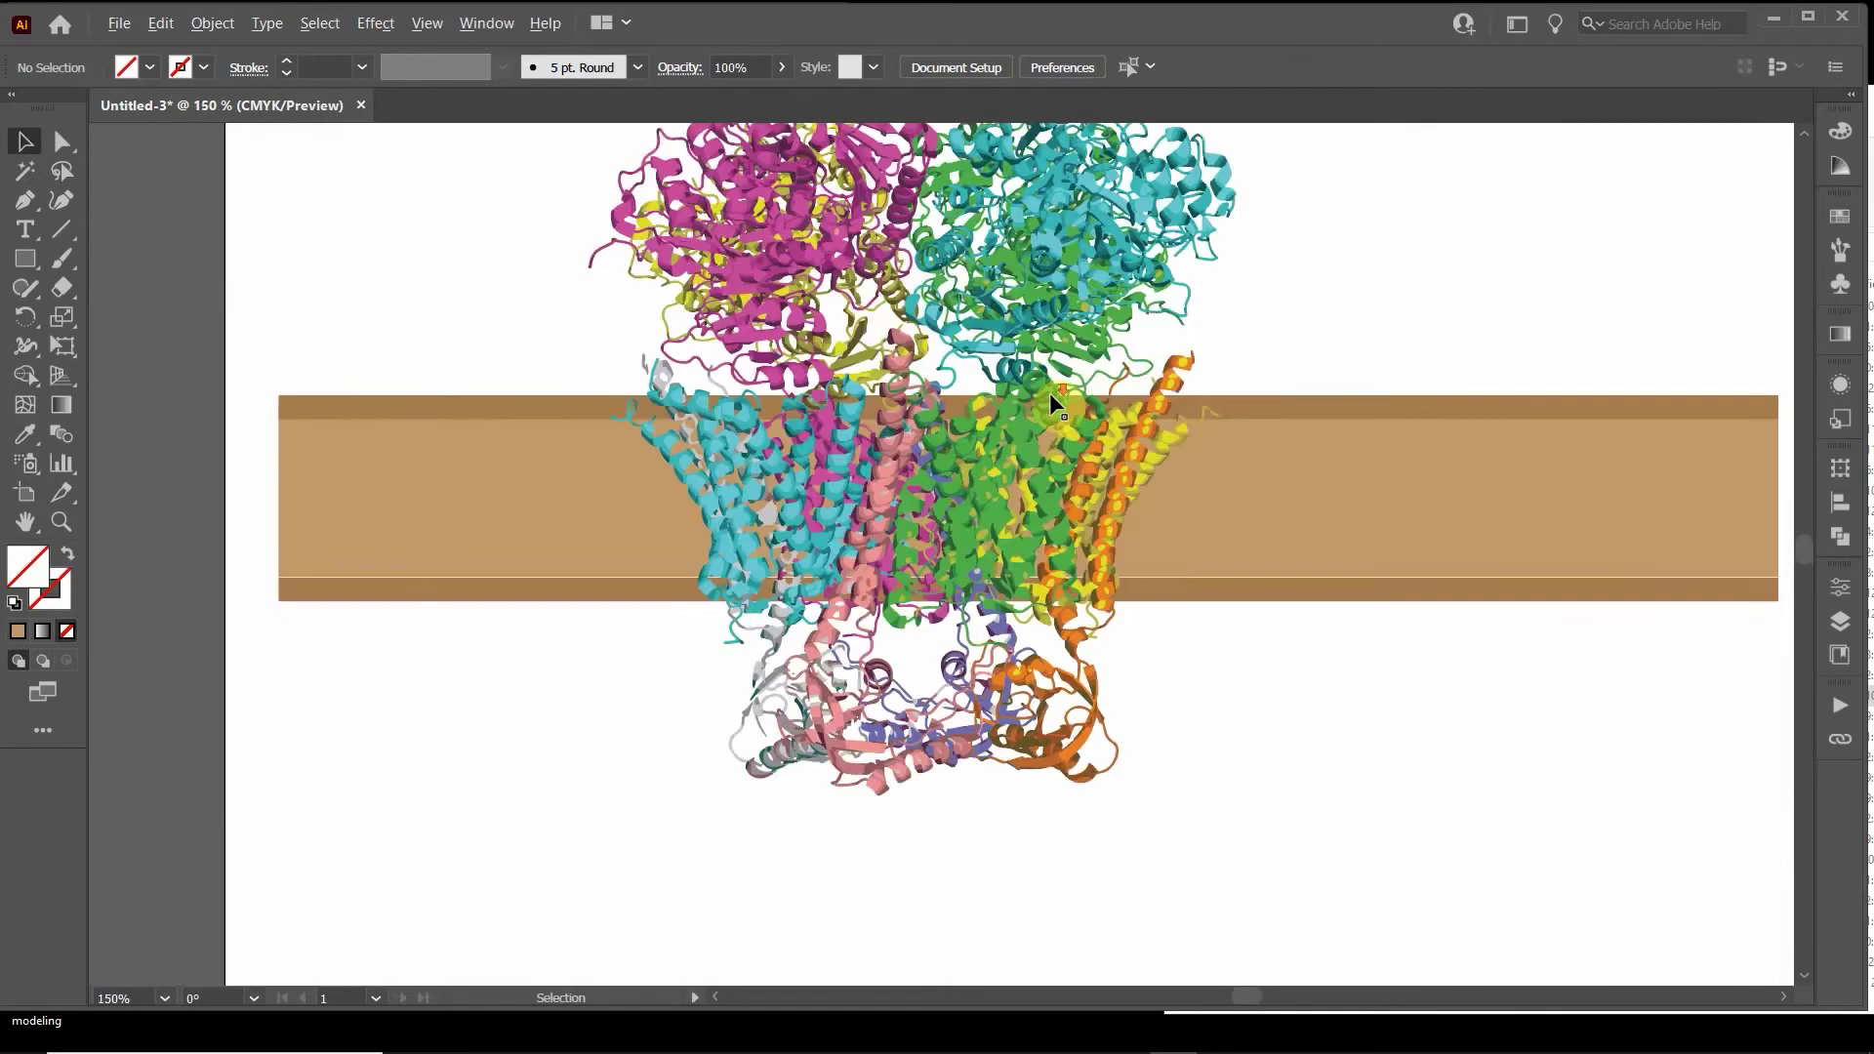
scroll(1051, 393, "down", 1)
left_click_drag(1206, 330, 1177, 422)
scroll(1177, 422, "down", 1)
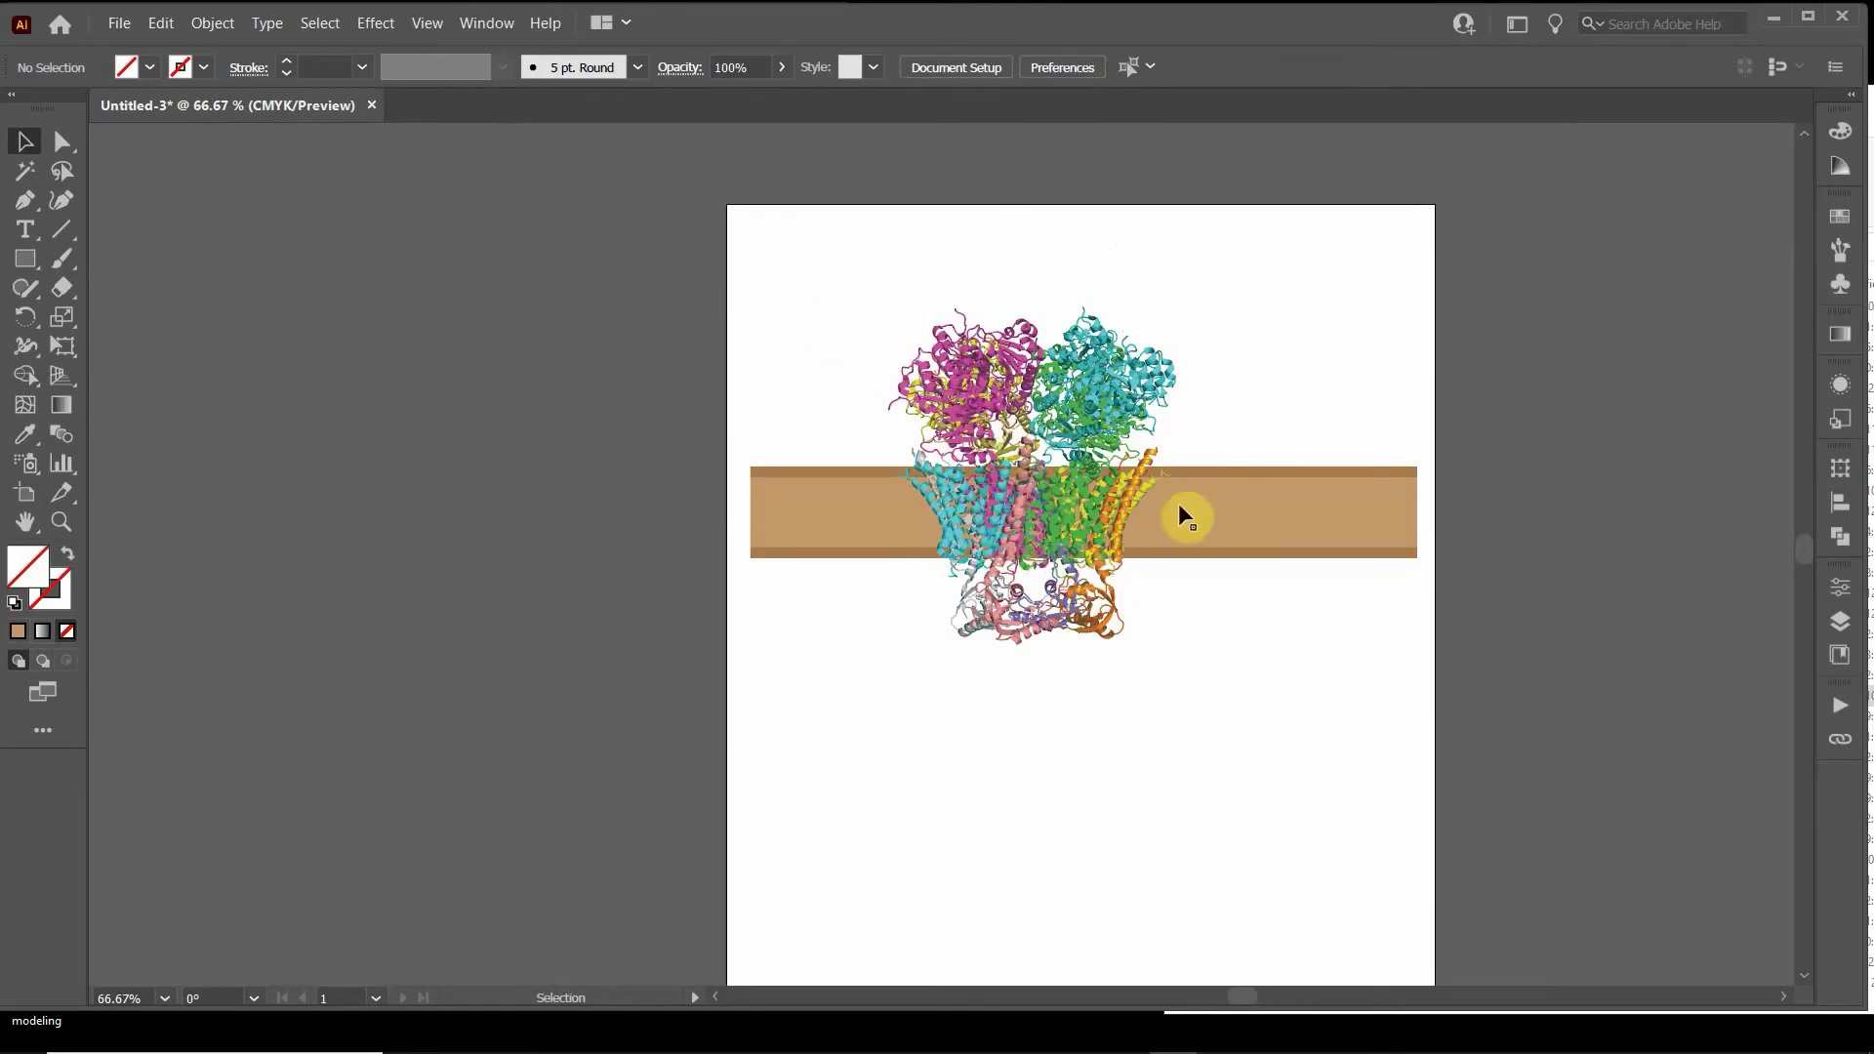
left_click_drag(802, 310, 1302, 736)
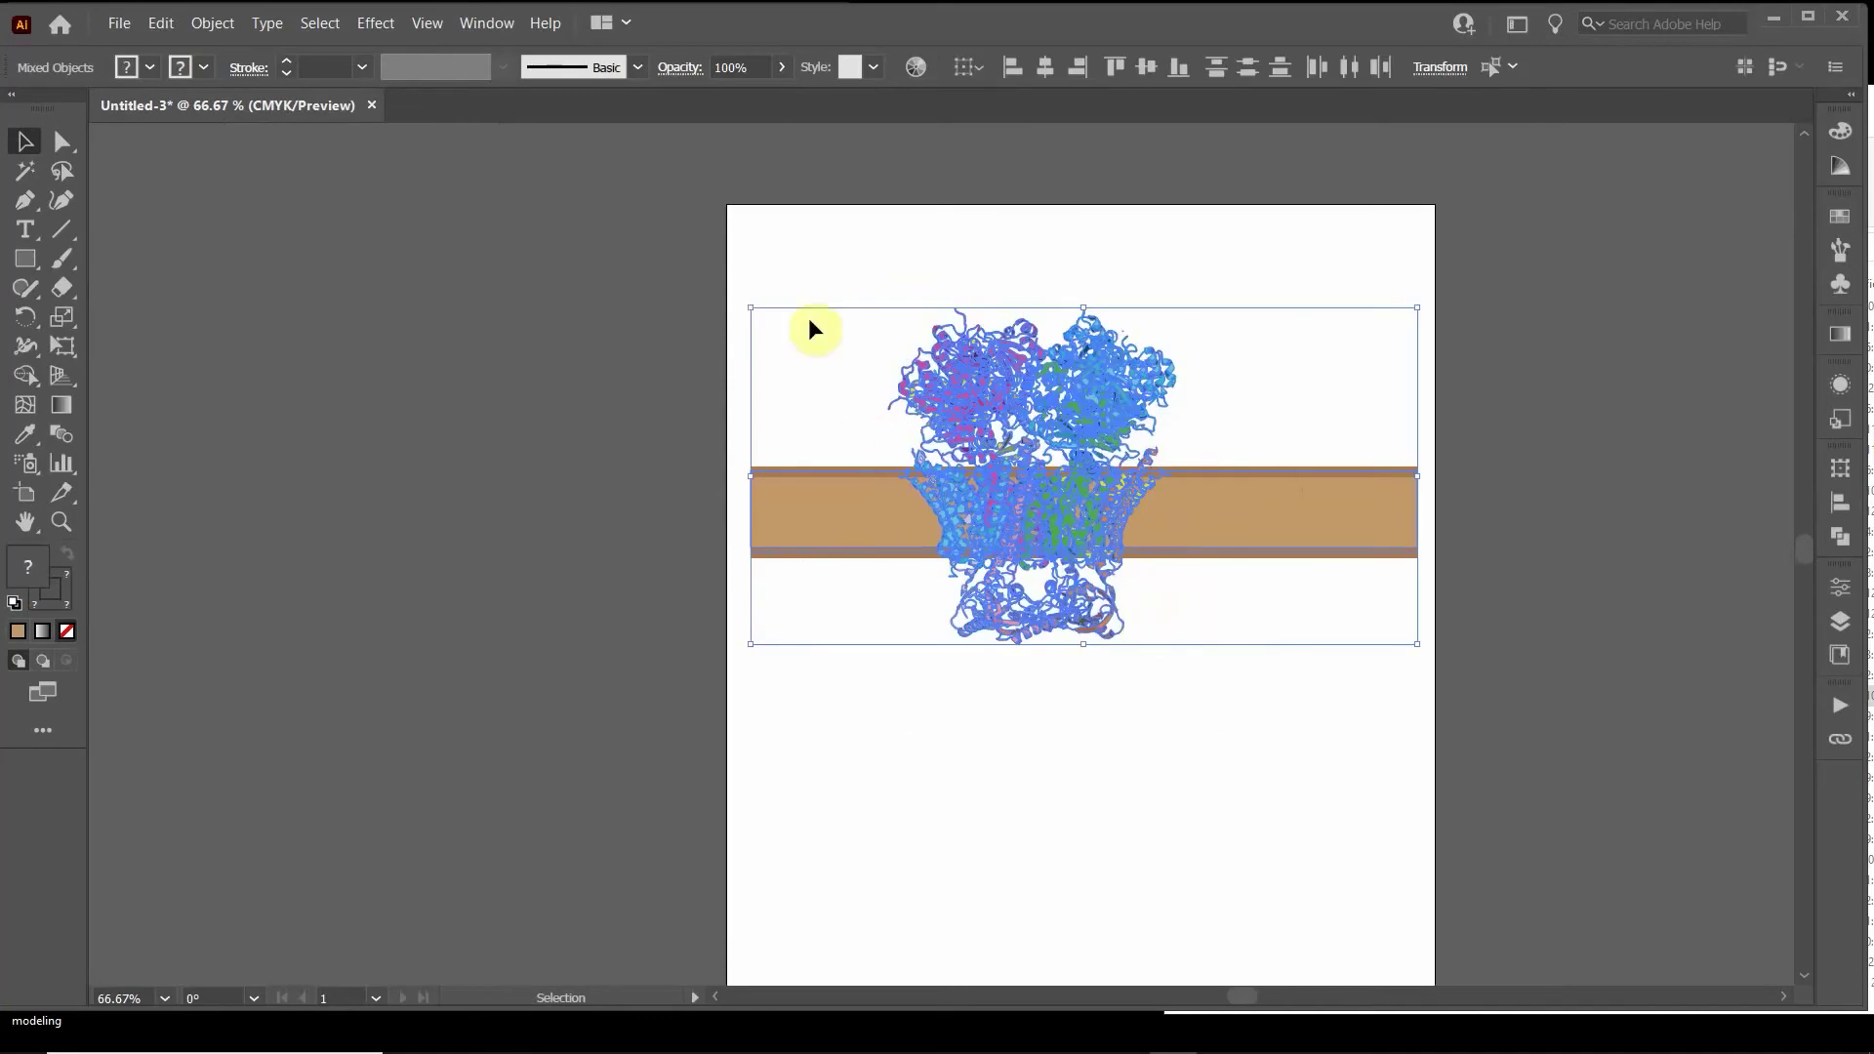
left_click_drag(757, 312, 1014, 522)
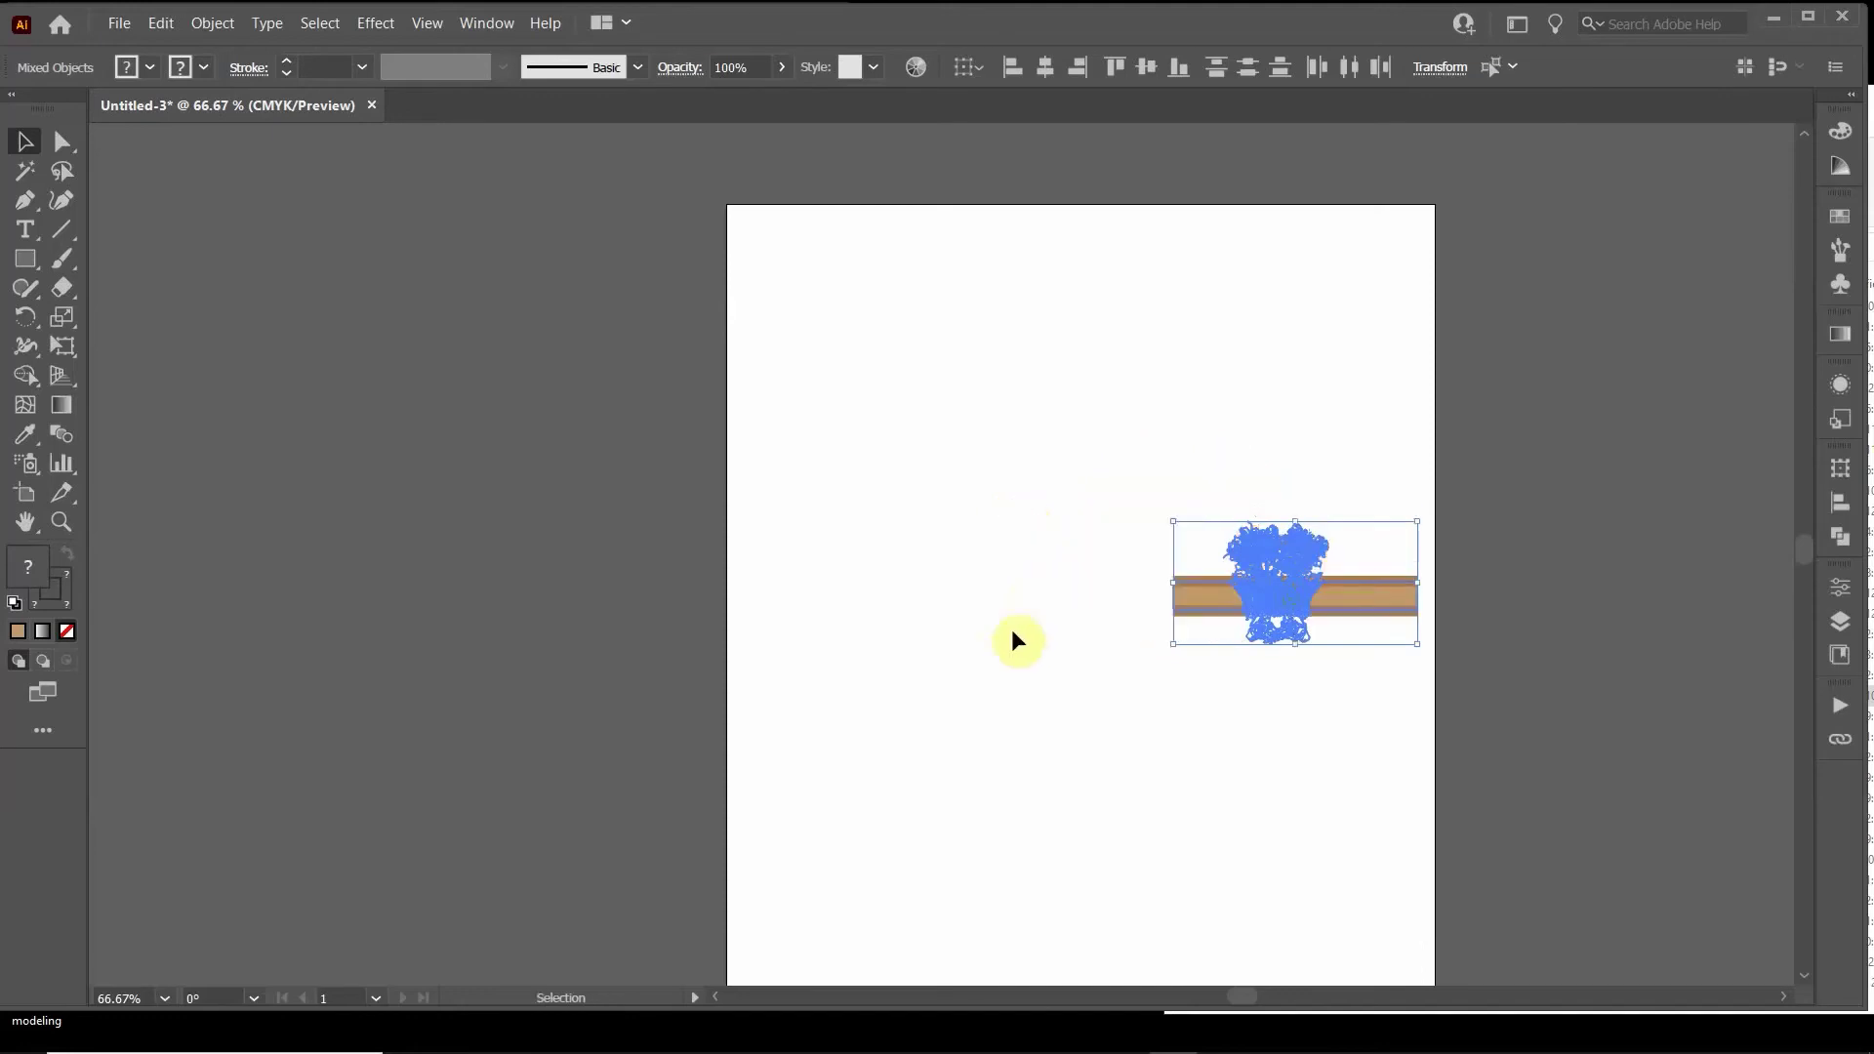
left_click_drag(1297, 611, 964, 532)
left_click(965, 532)
scroll(961, 388, "up", 2)
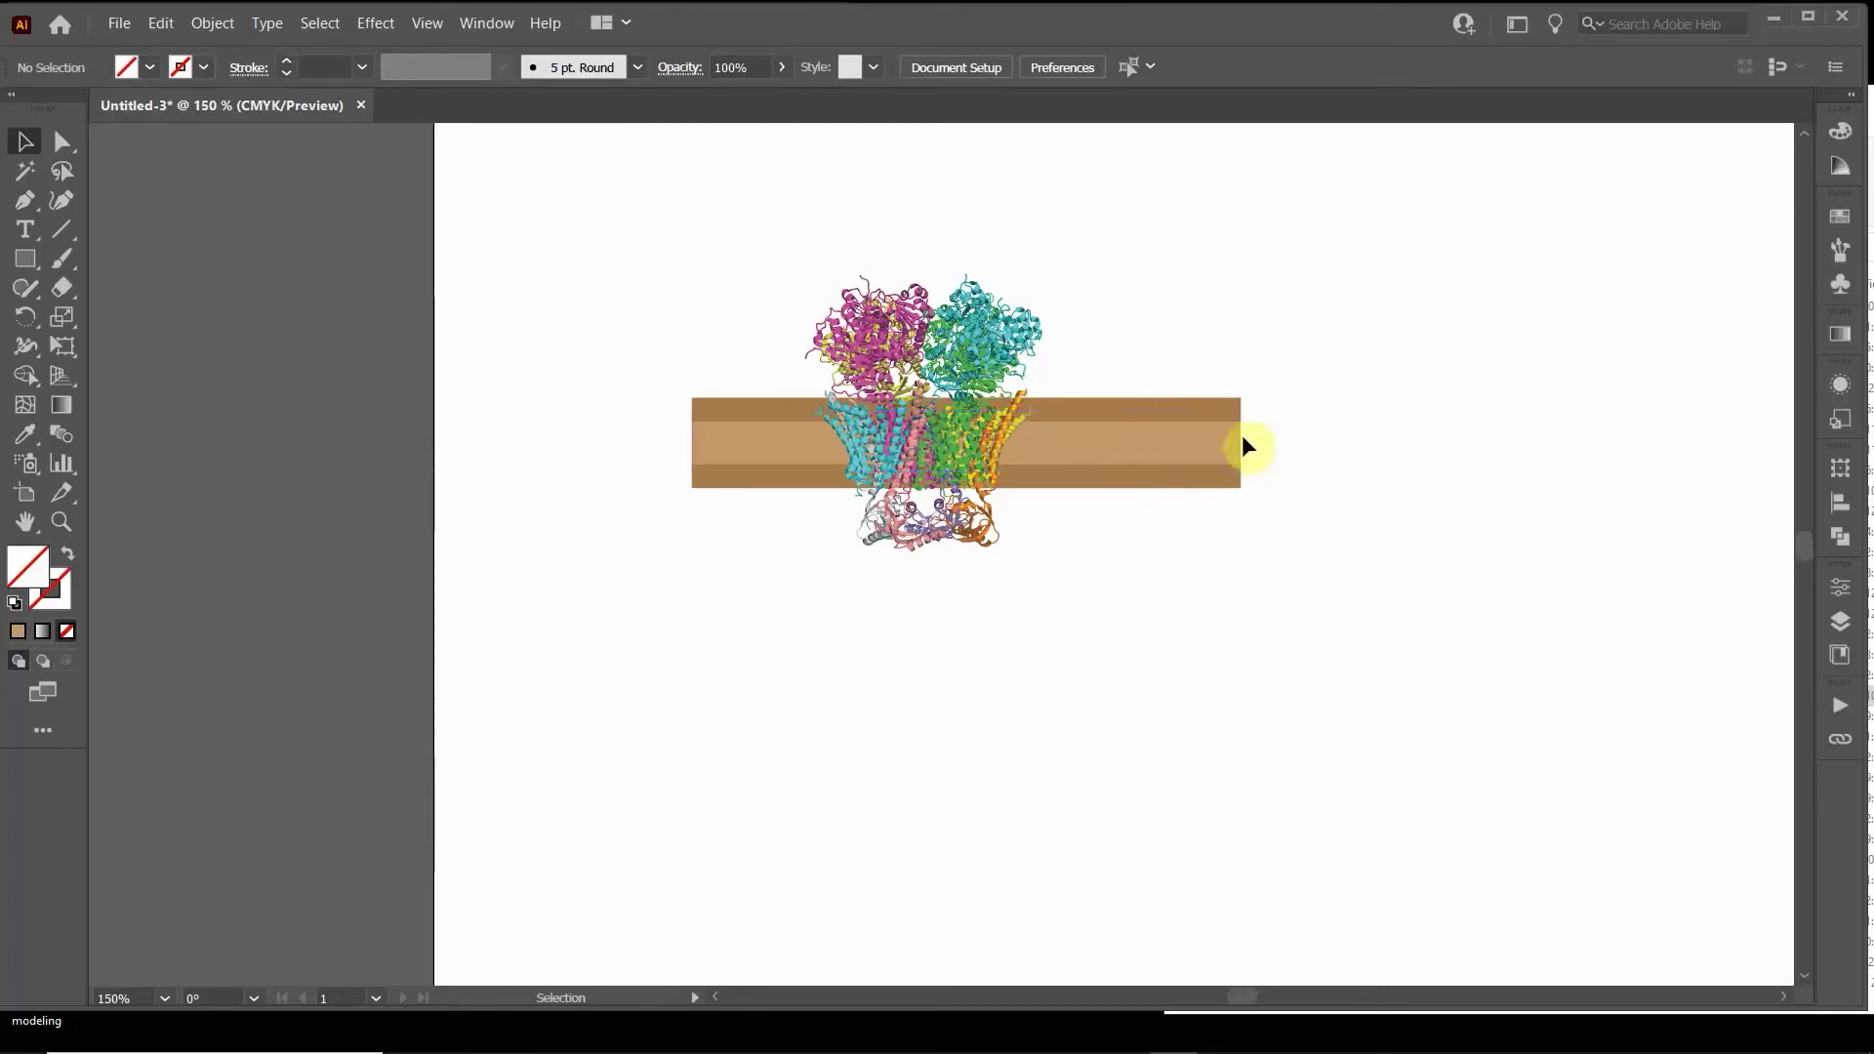
left_click_drag(1110, 348, 1154, 431)
left_click(1123, 410)
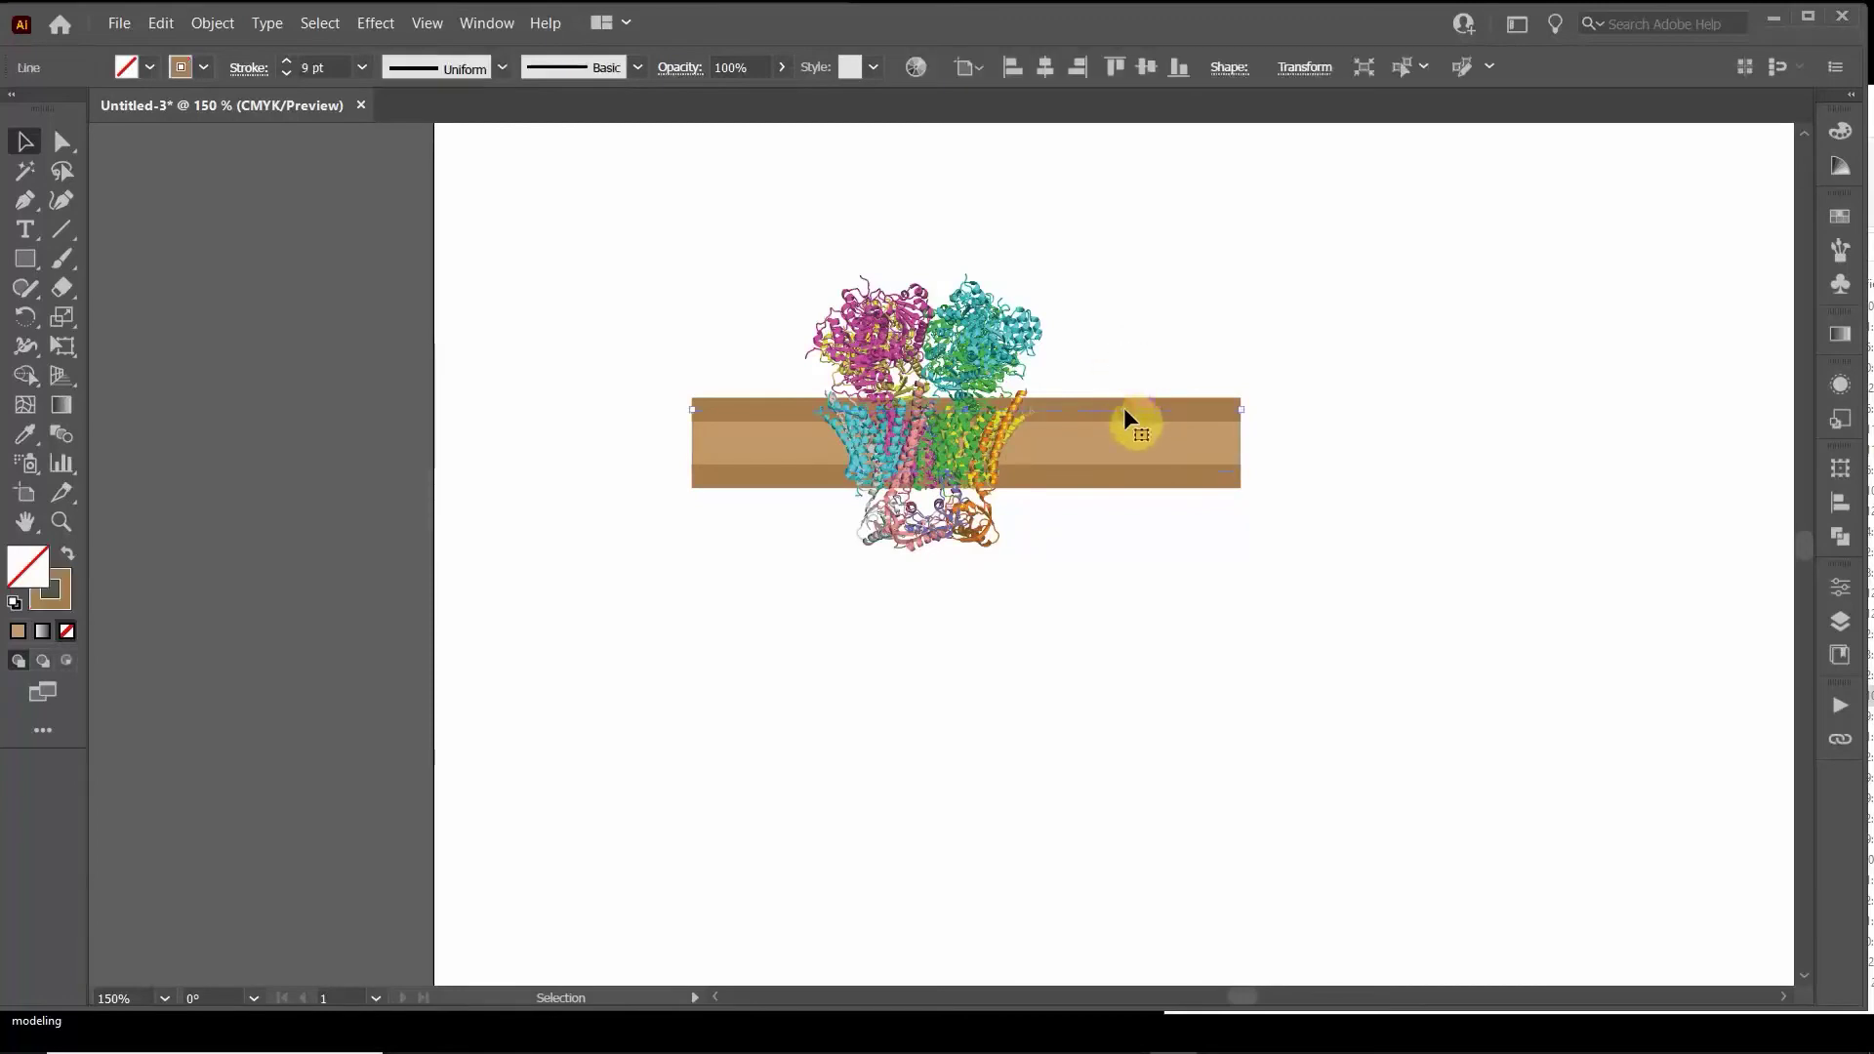
left_click(1120, 479)
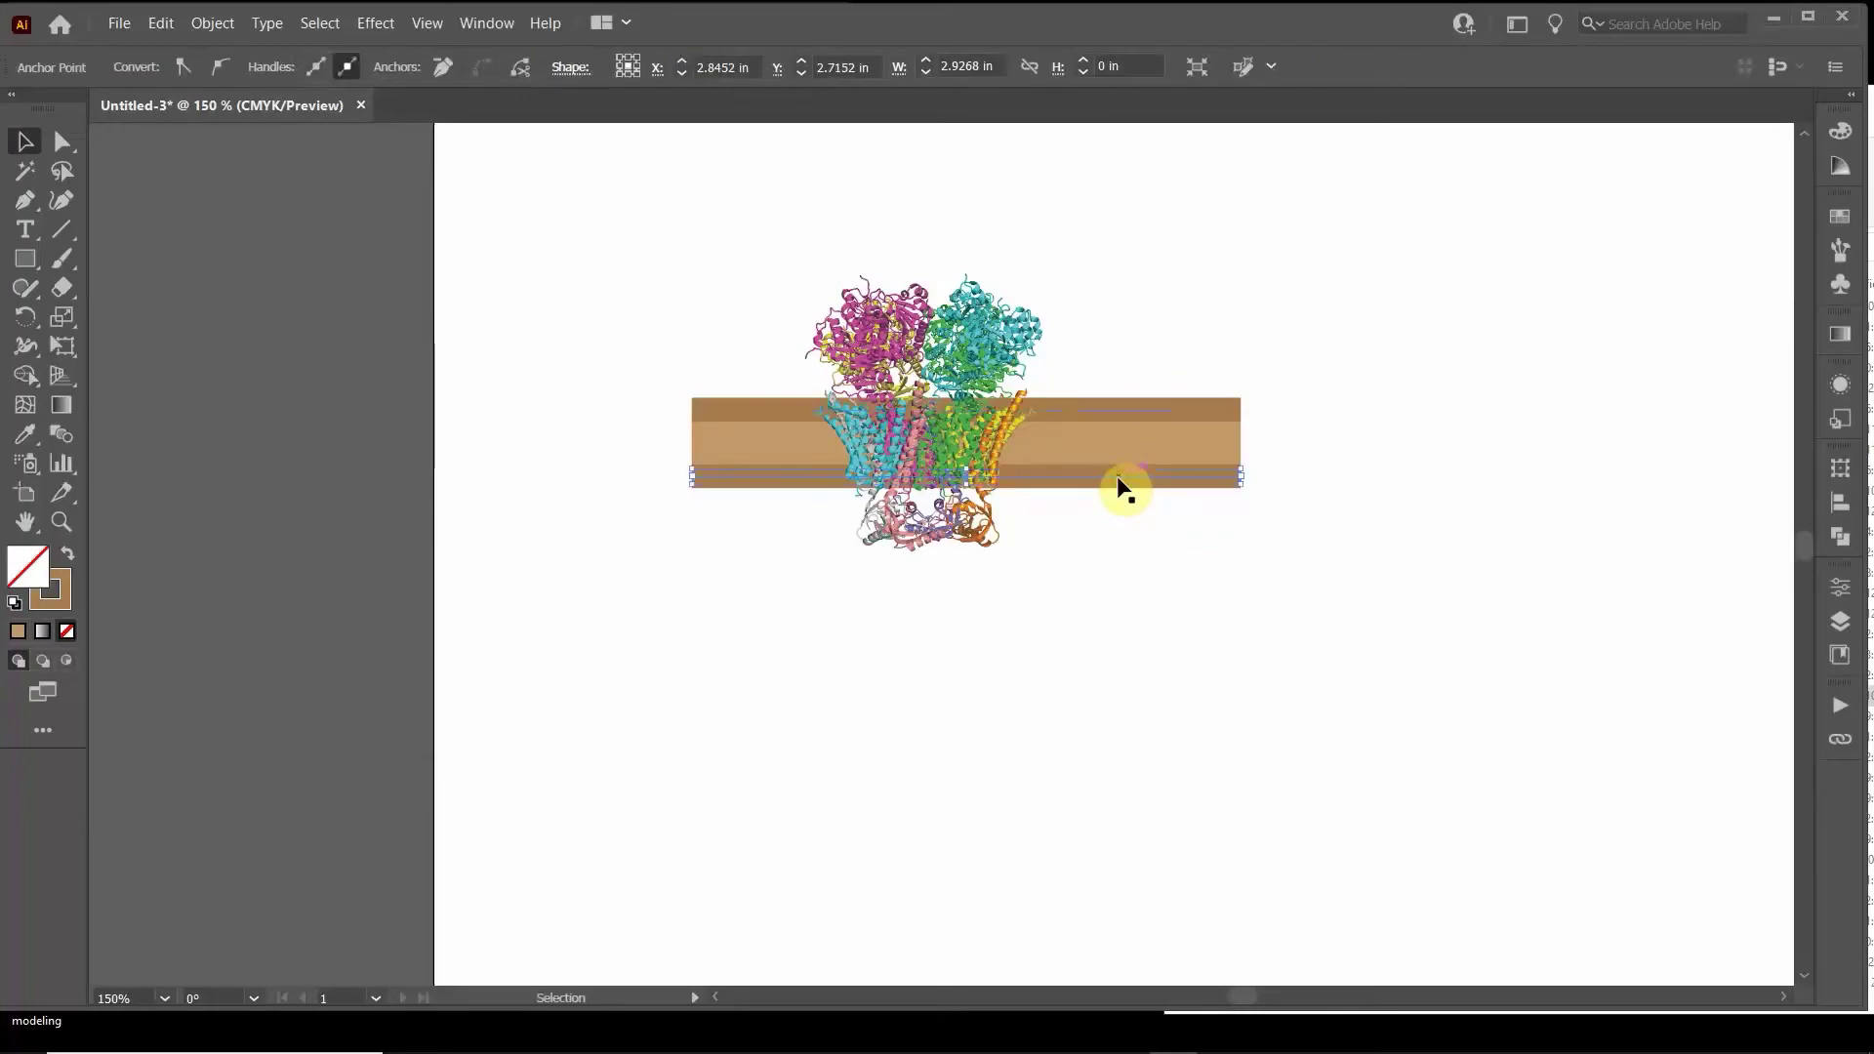
left_click(1129, 410, "shift")
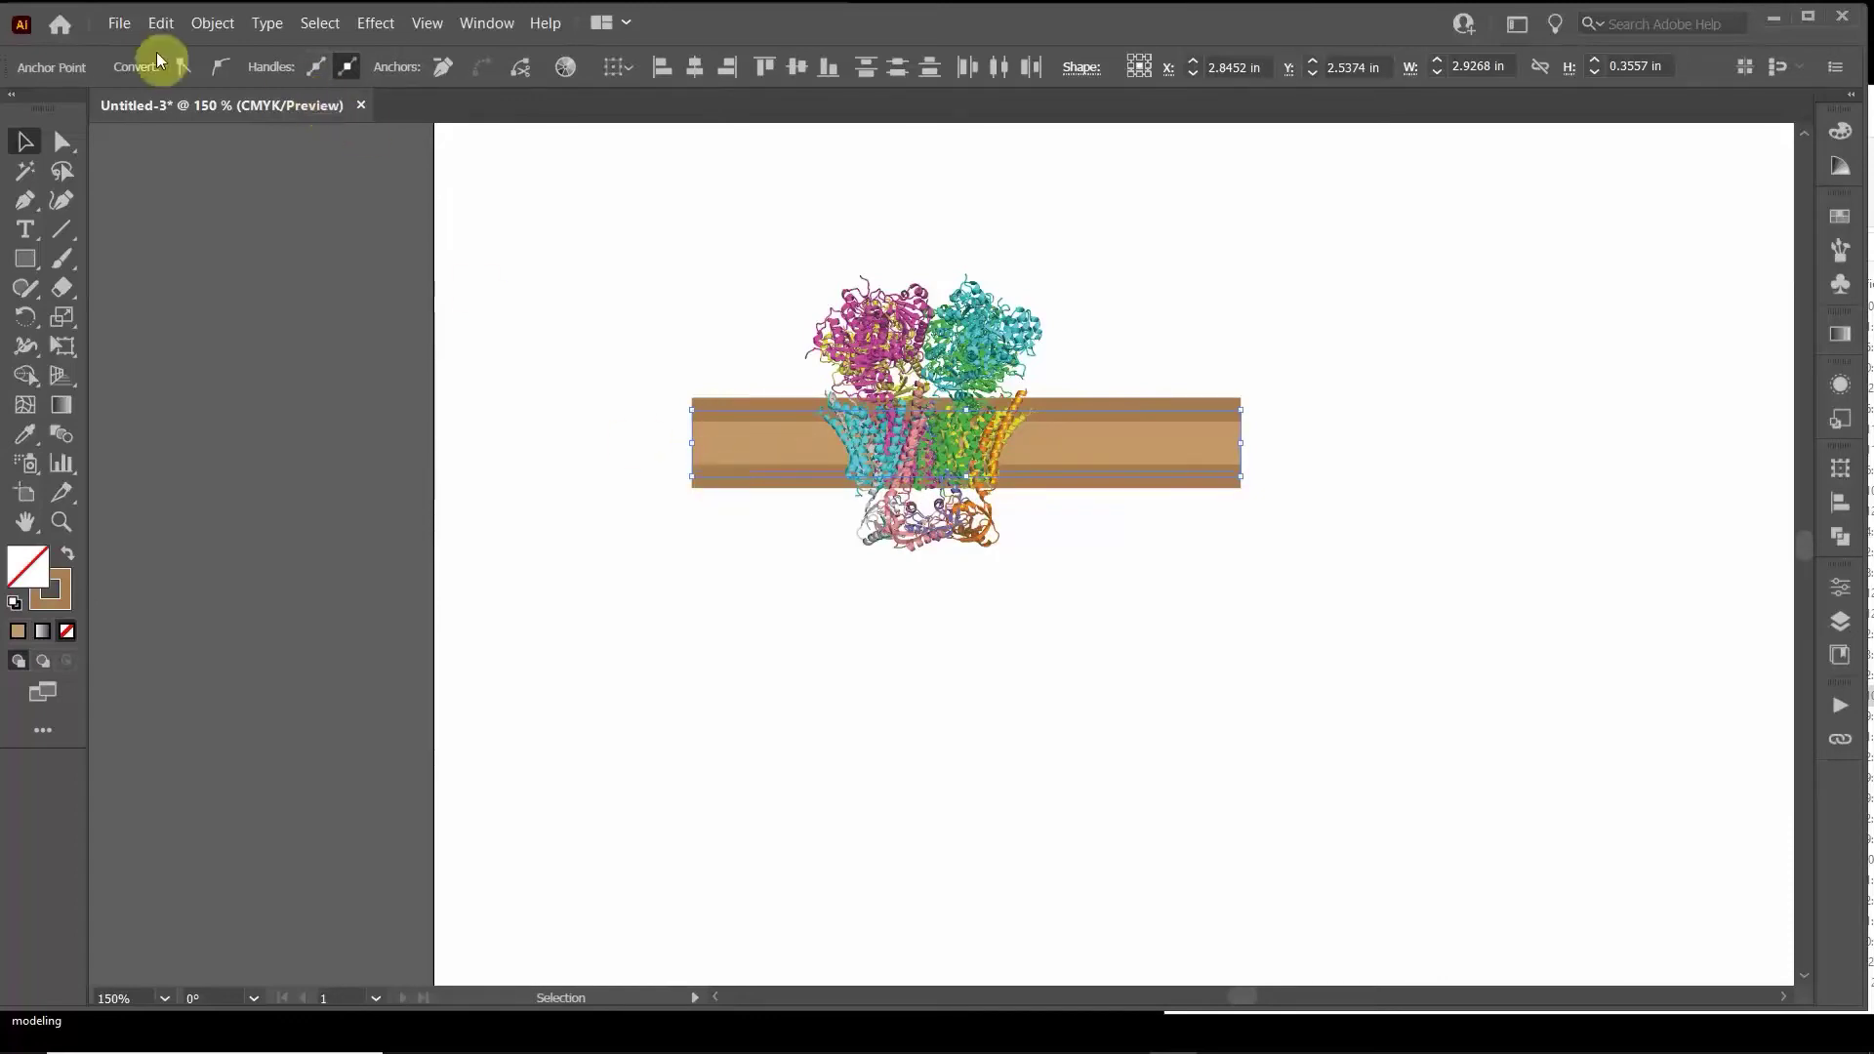
left_click(568, 294)
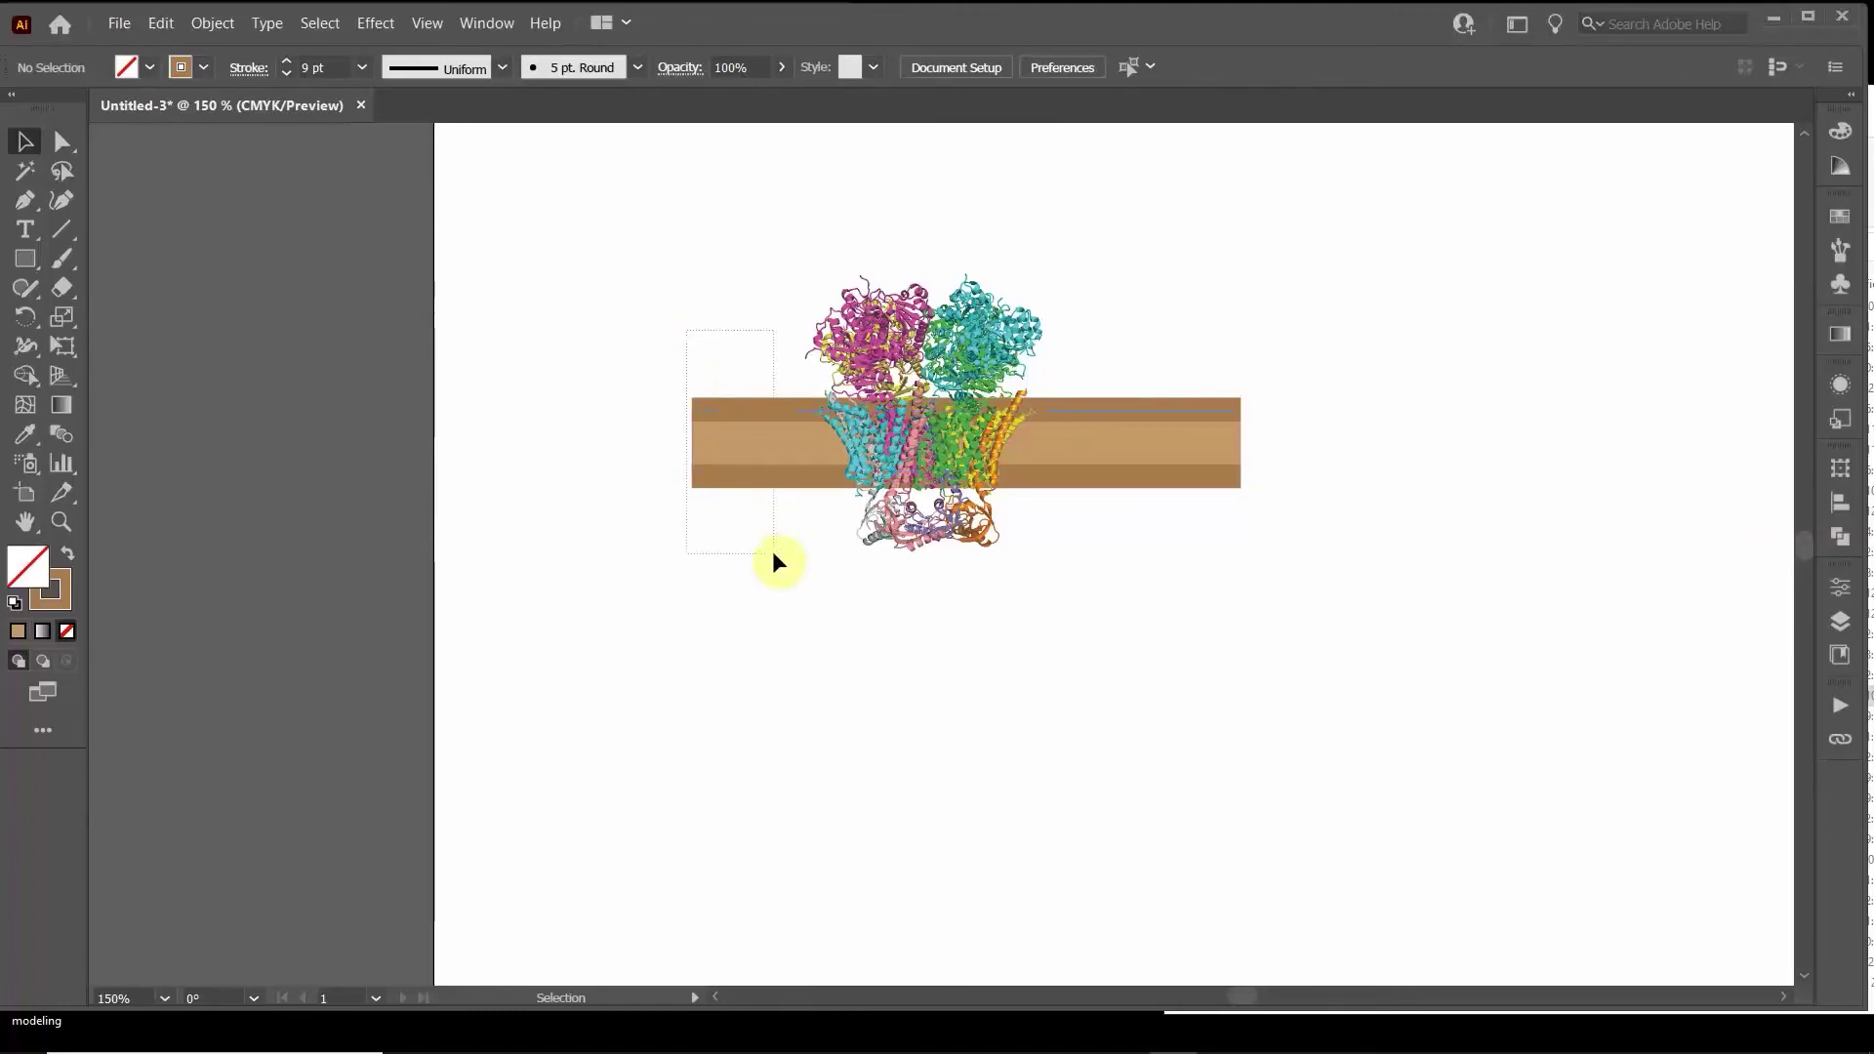
- Select only the two dark membrane border lines, set their stroke weight to 5 pt, and deselect them
left_click_drag(771, 551, 725, 499)
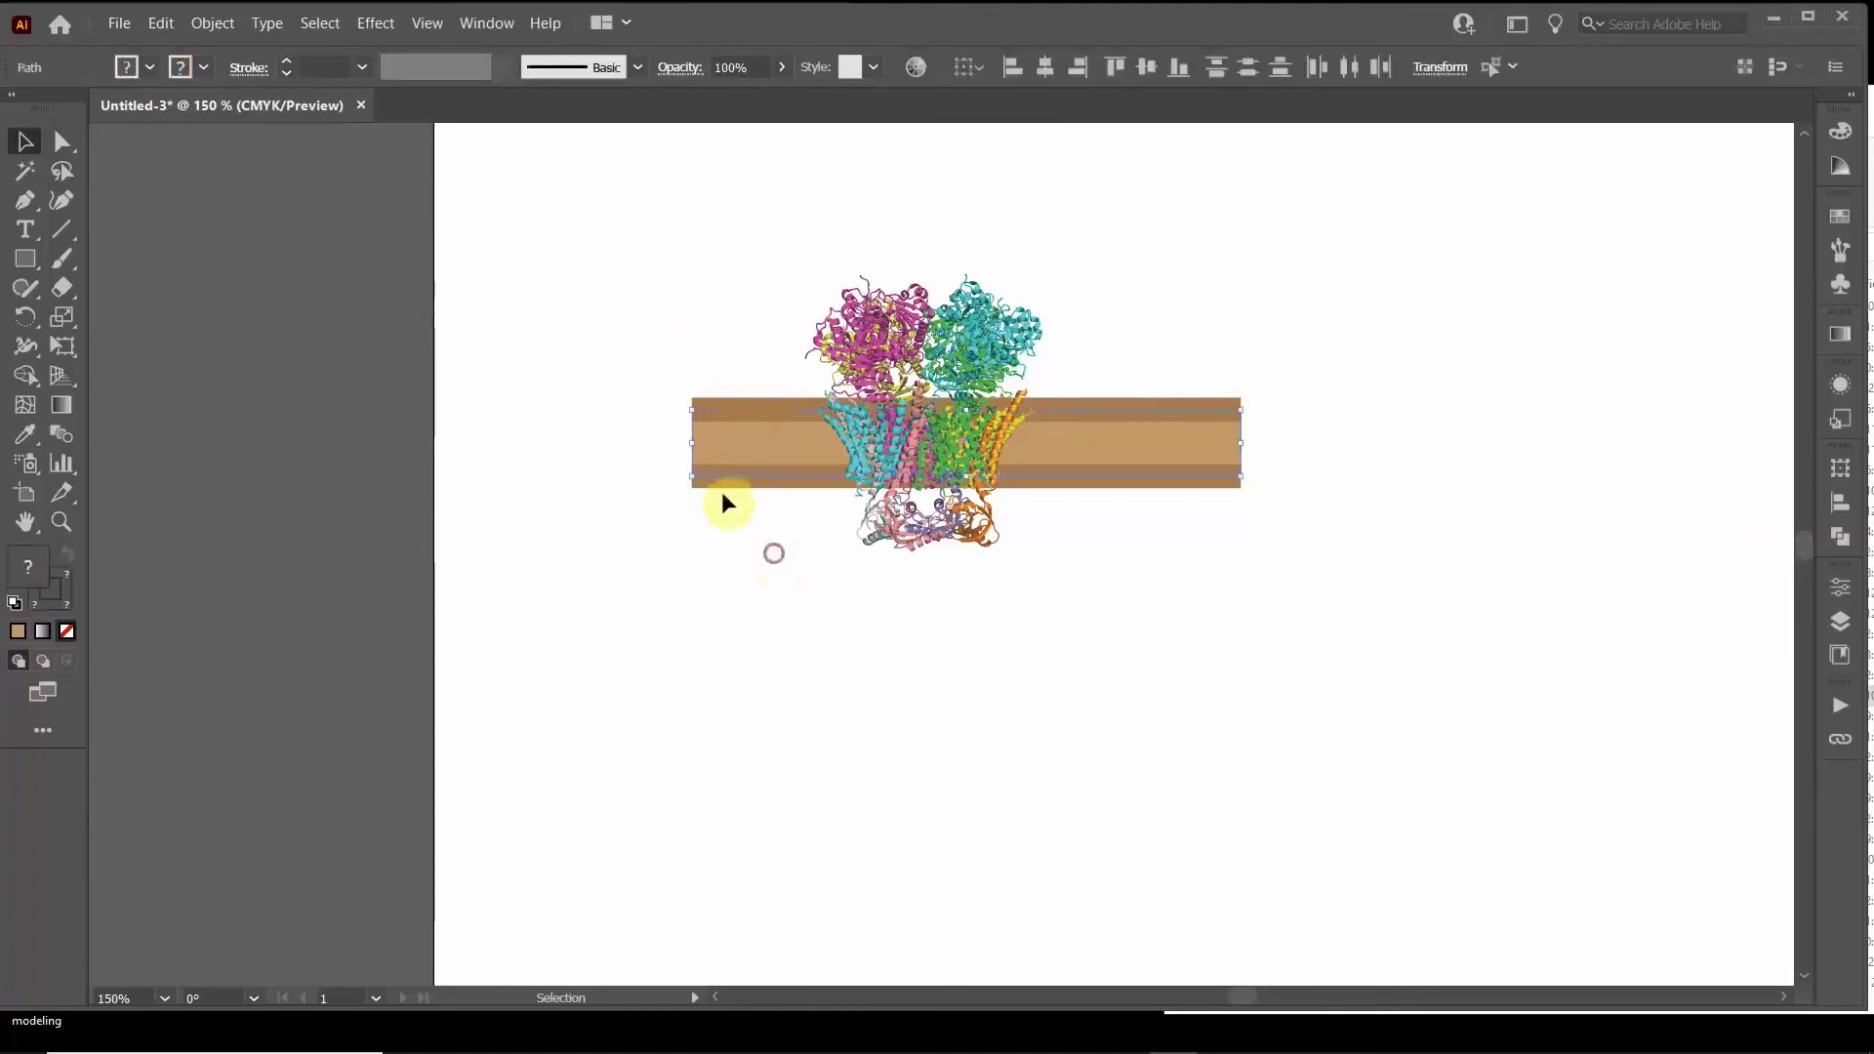
left_click(740, 439, "shift")
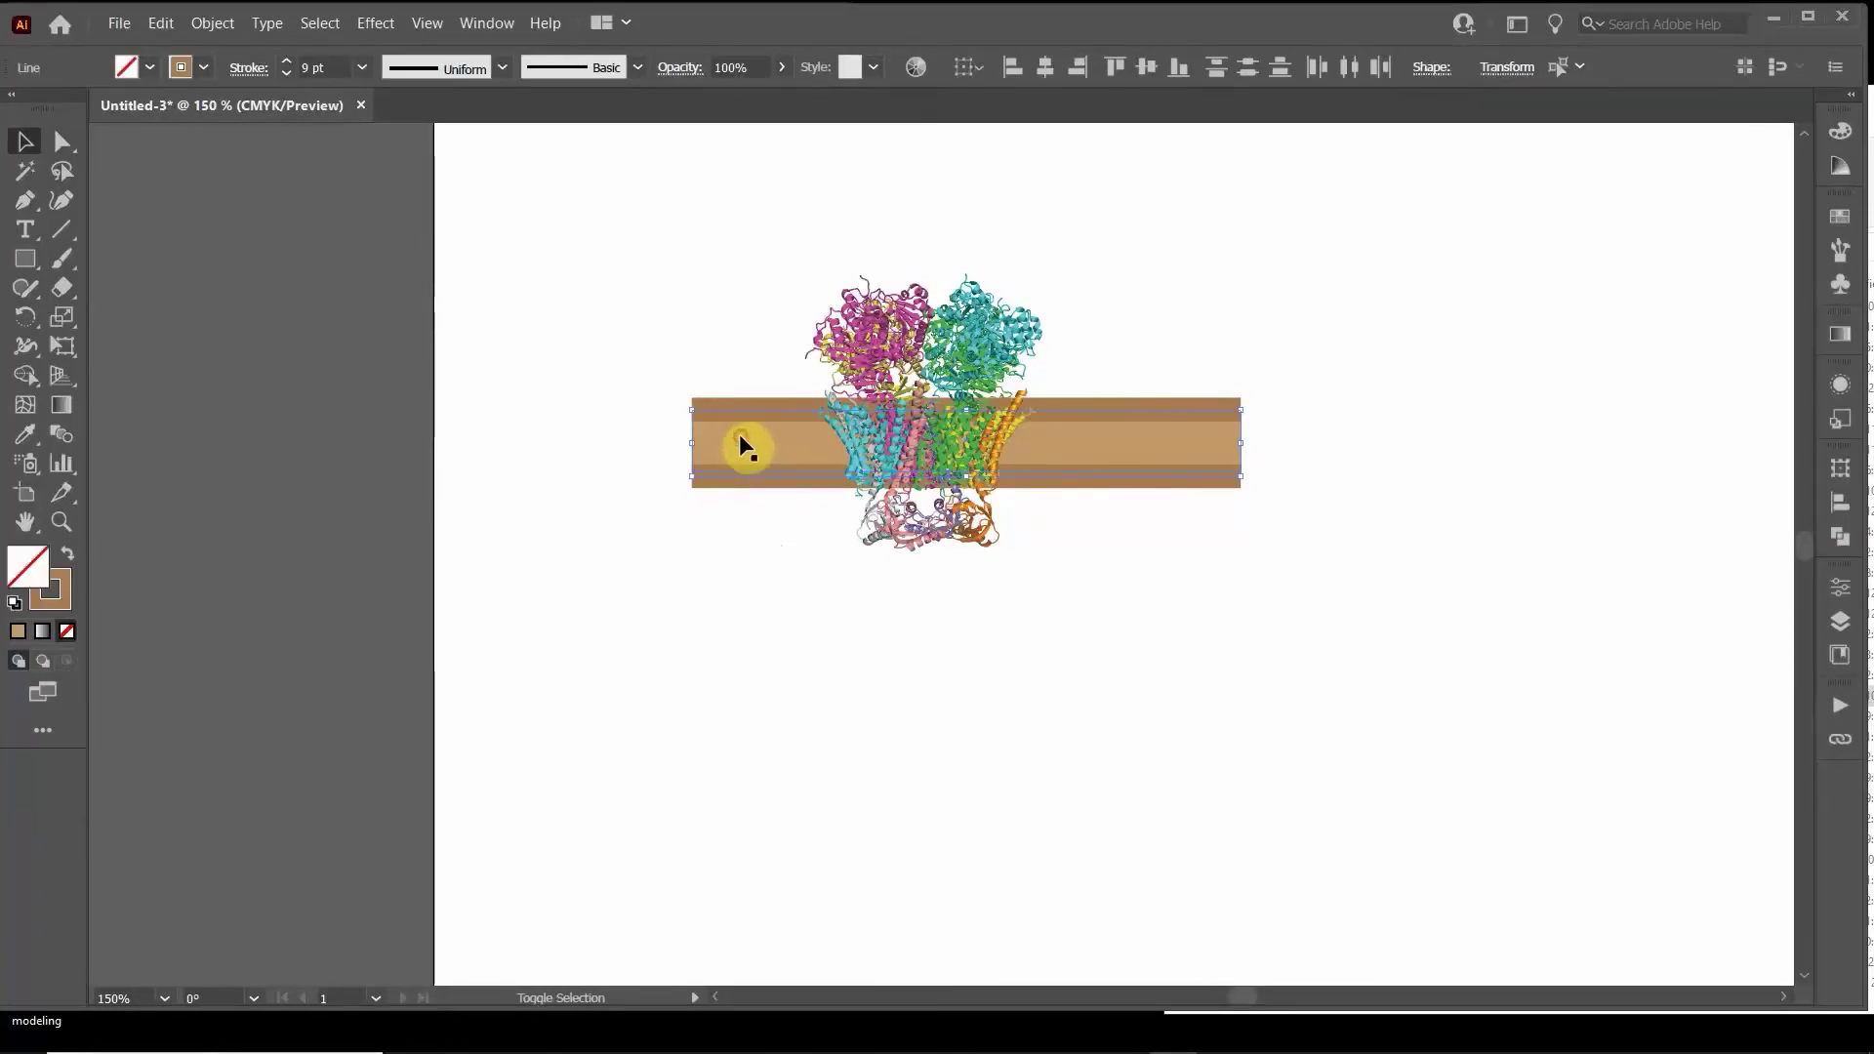
left_click(363, 66)
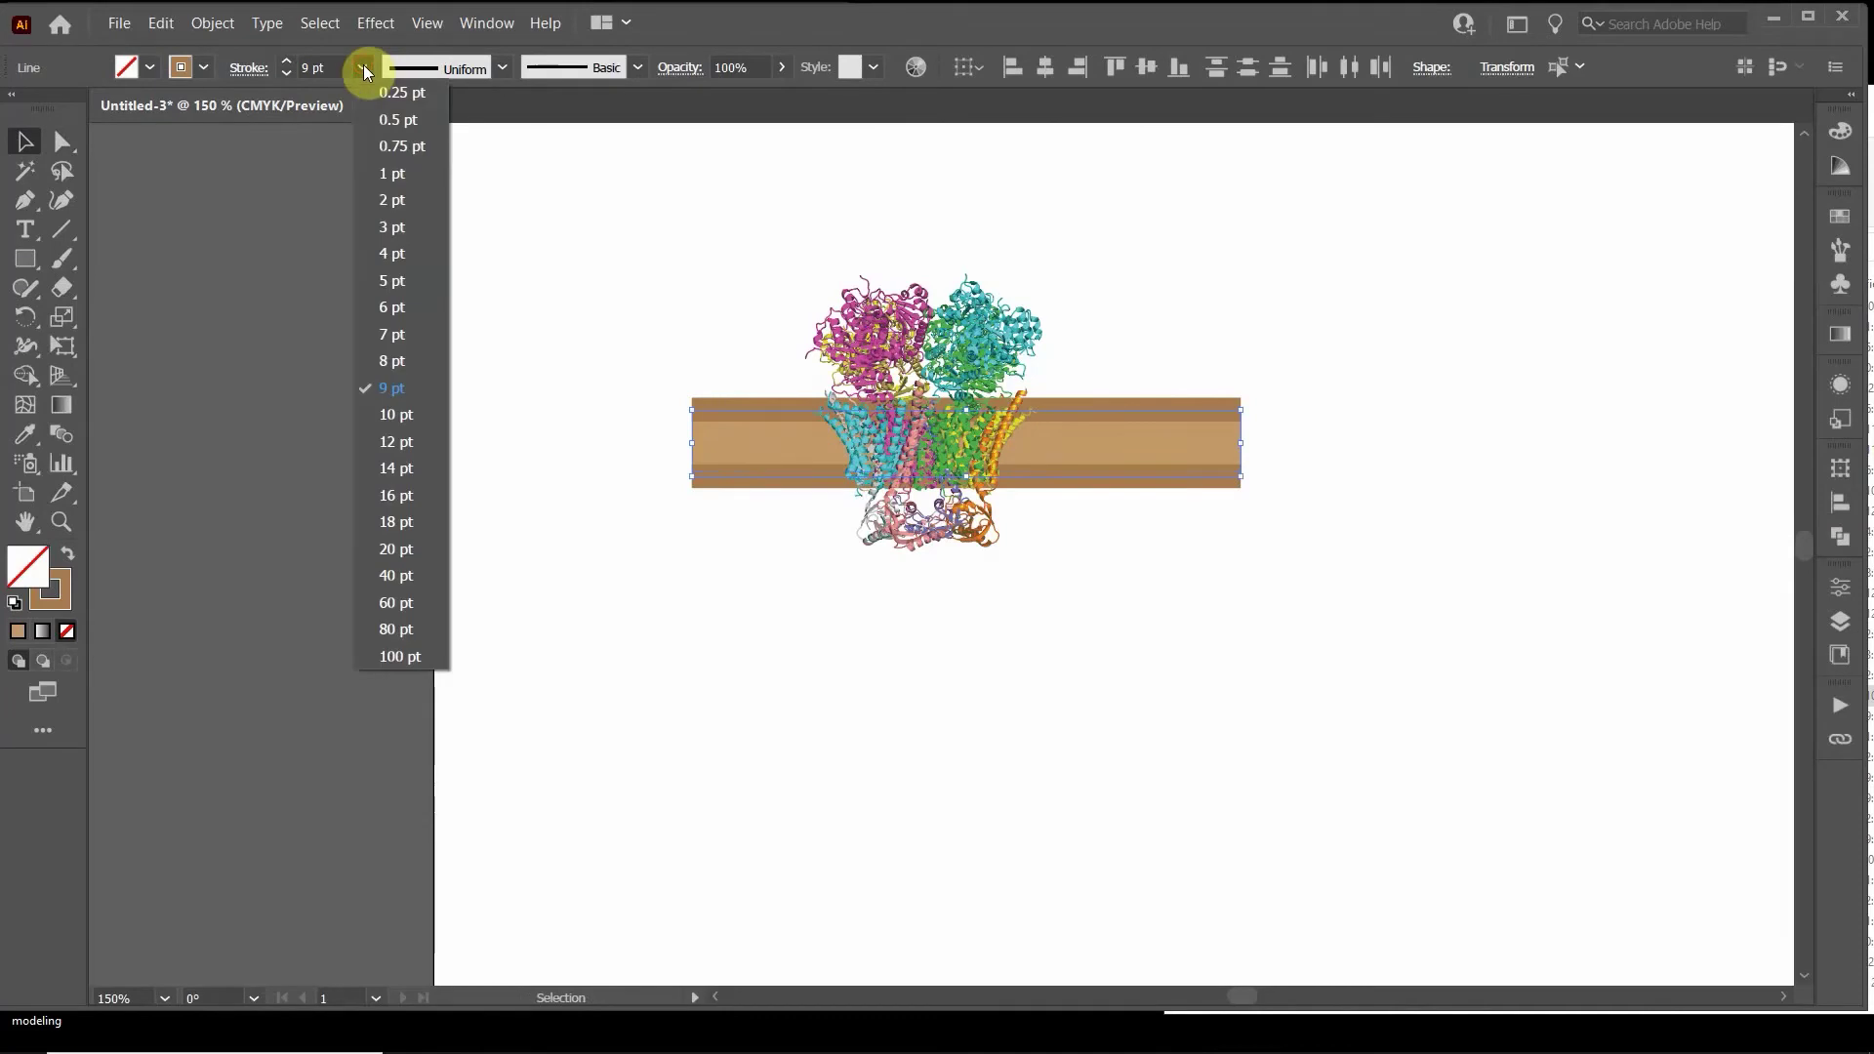
left_click(394, 281)
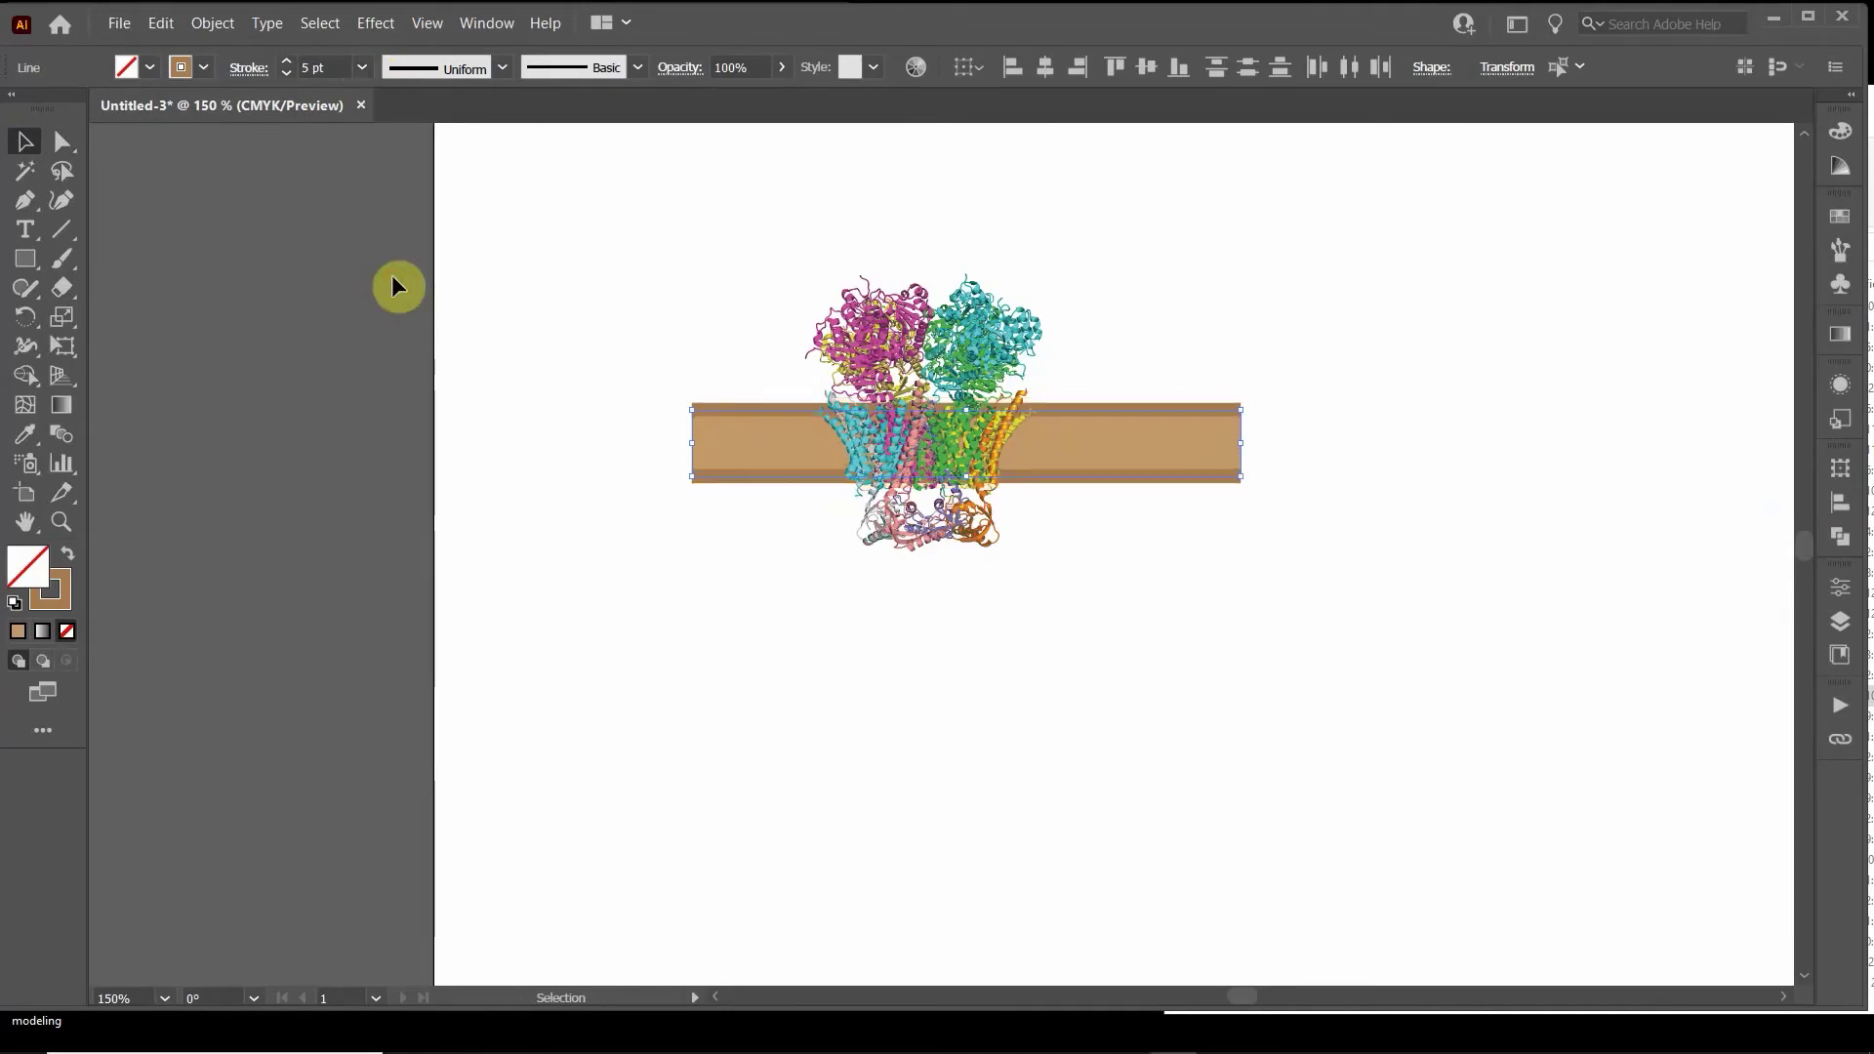
left_click(556, 322)
- Examine the traced protein's helices and their color detail up close where they cross the membrane
scroll(1150, 635, "down", 1)
left_click_drag(1151, 636, 1014, 701)
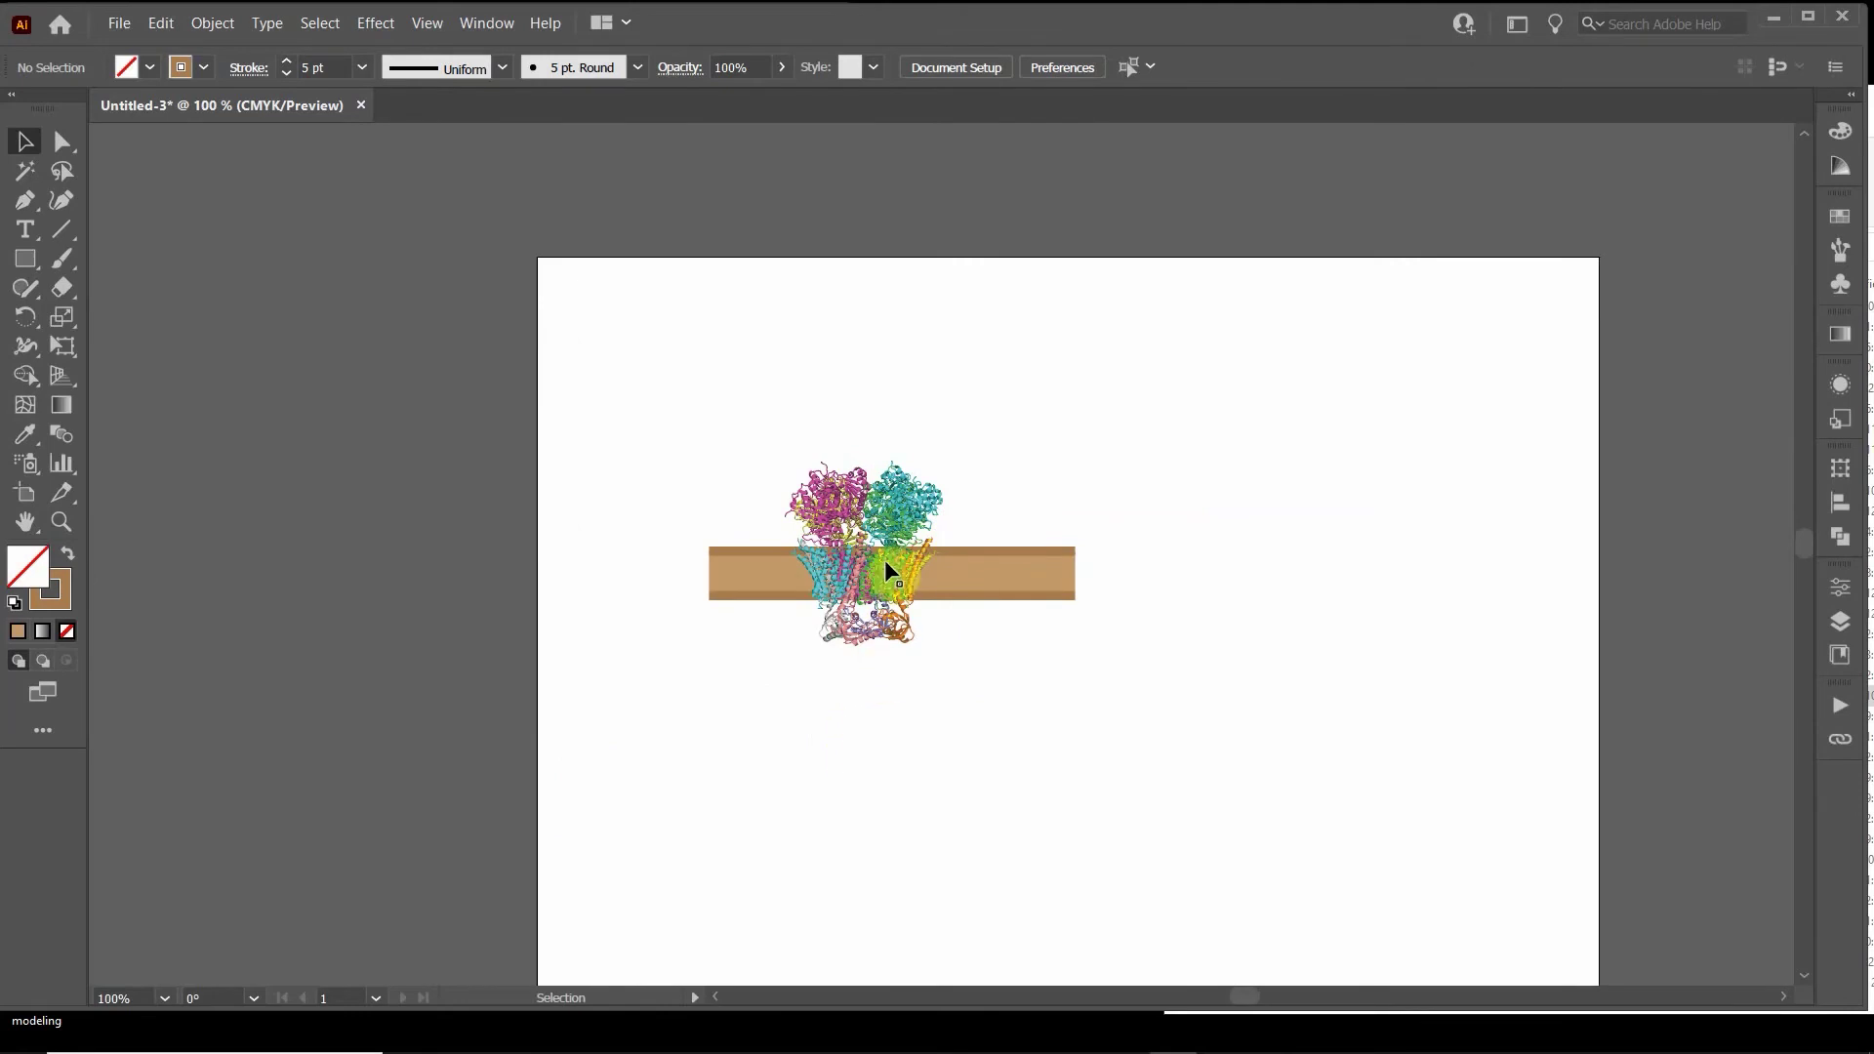
scroll(859, 607, "up", 3)
scroll(857, 601, "up", 2)
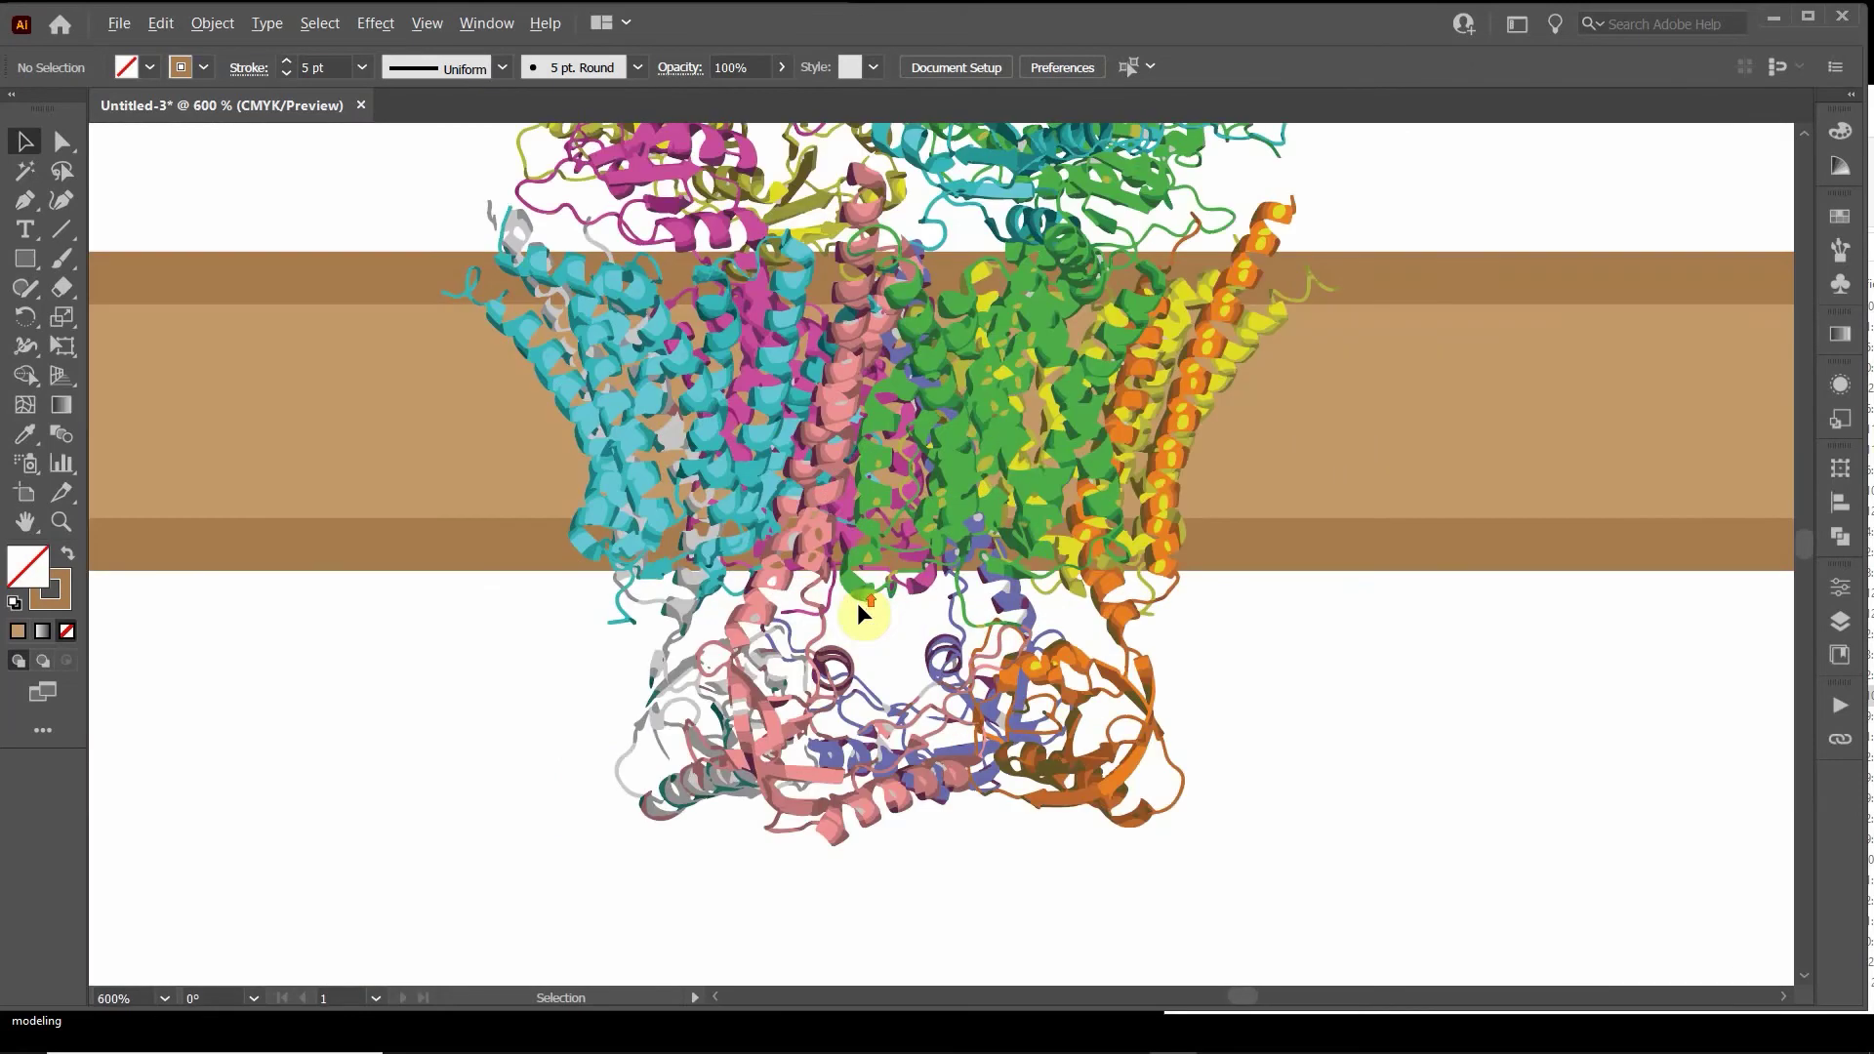
scroll(1019, 470, "up", 2)
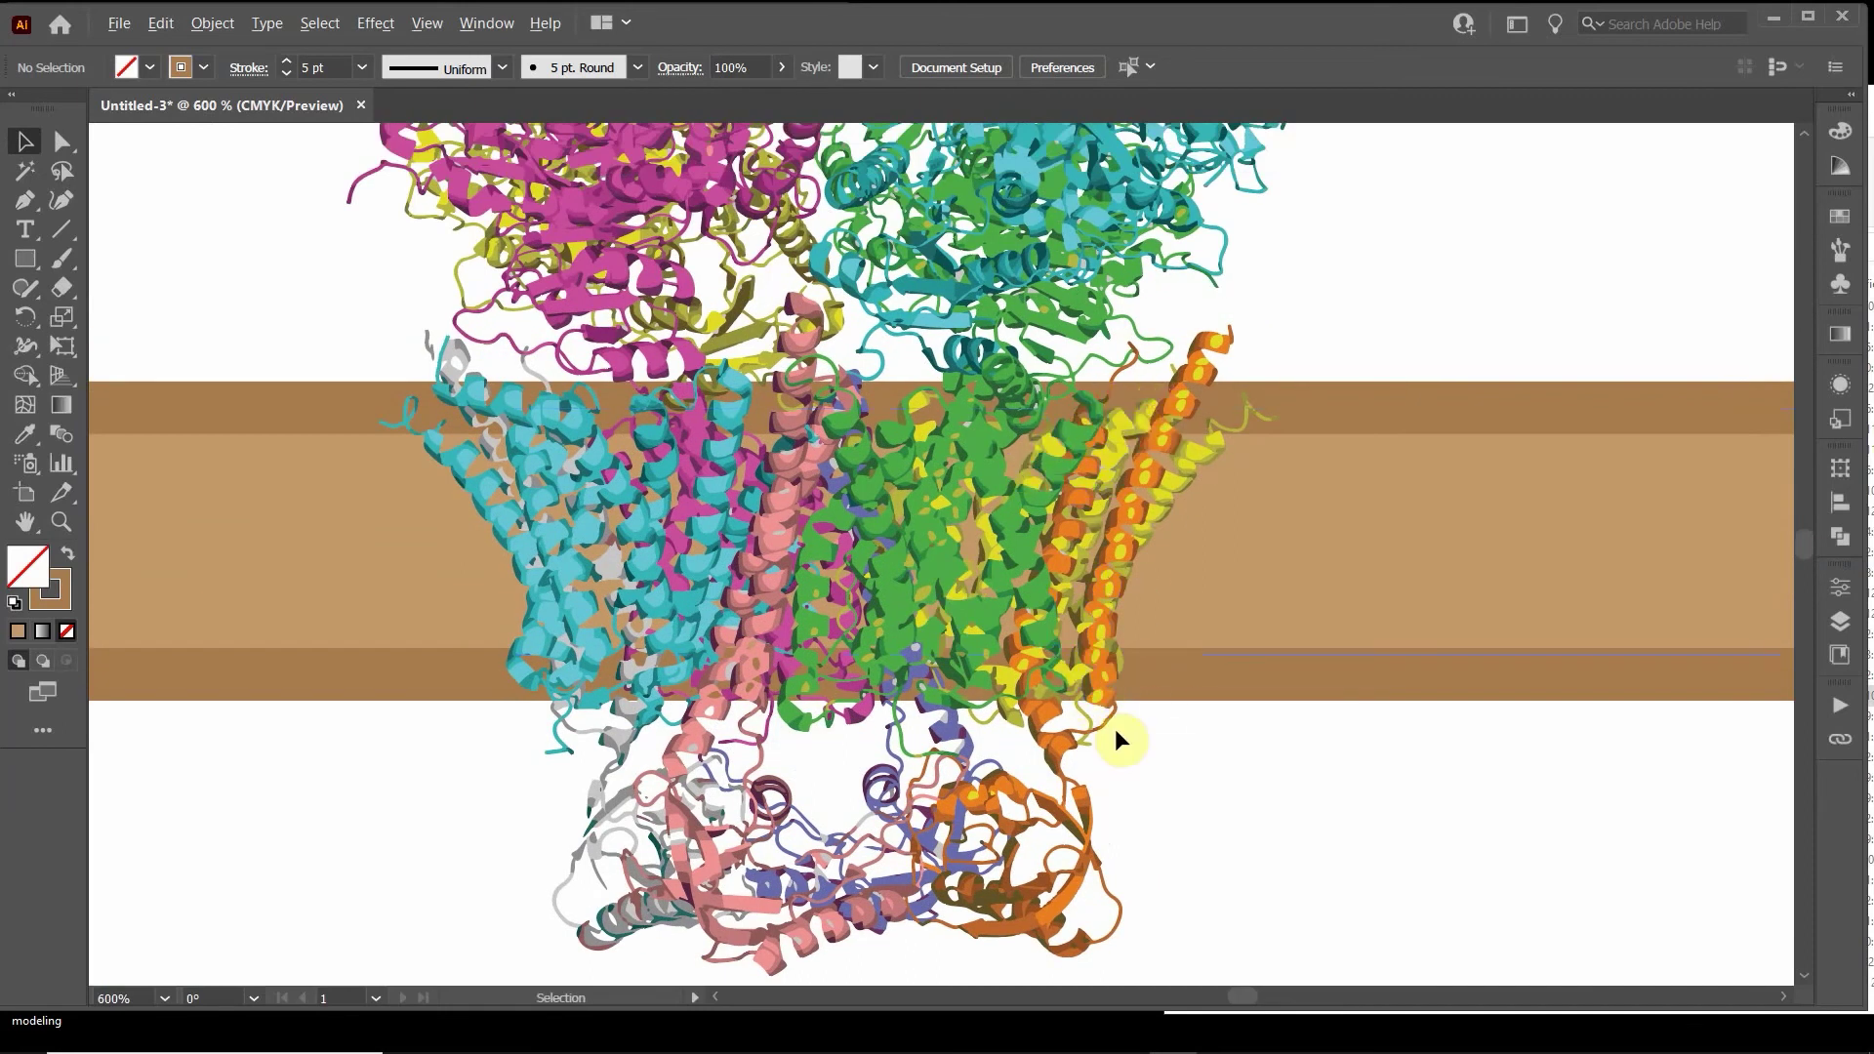
scroll(1115, 728, "down", 2)
scroll(1116, 729, "up", 2)
scroll(1107, 706, "up", 2)
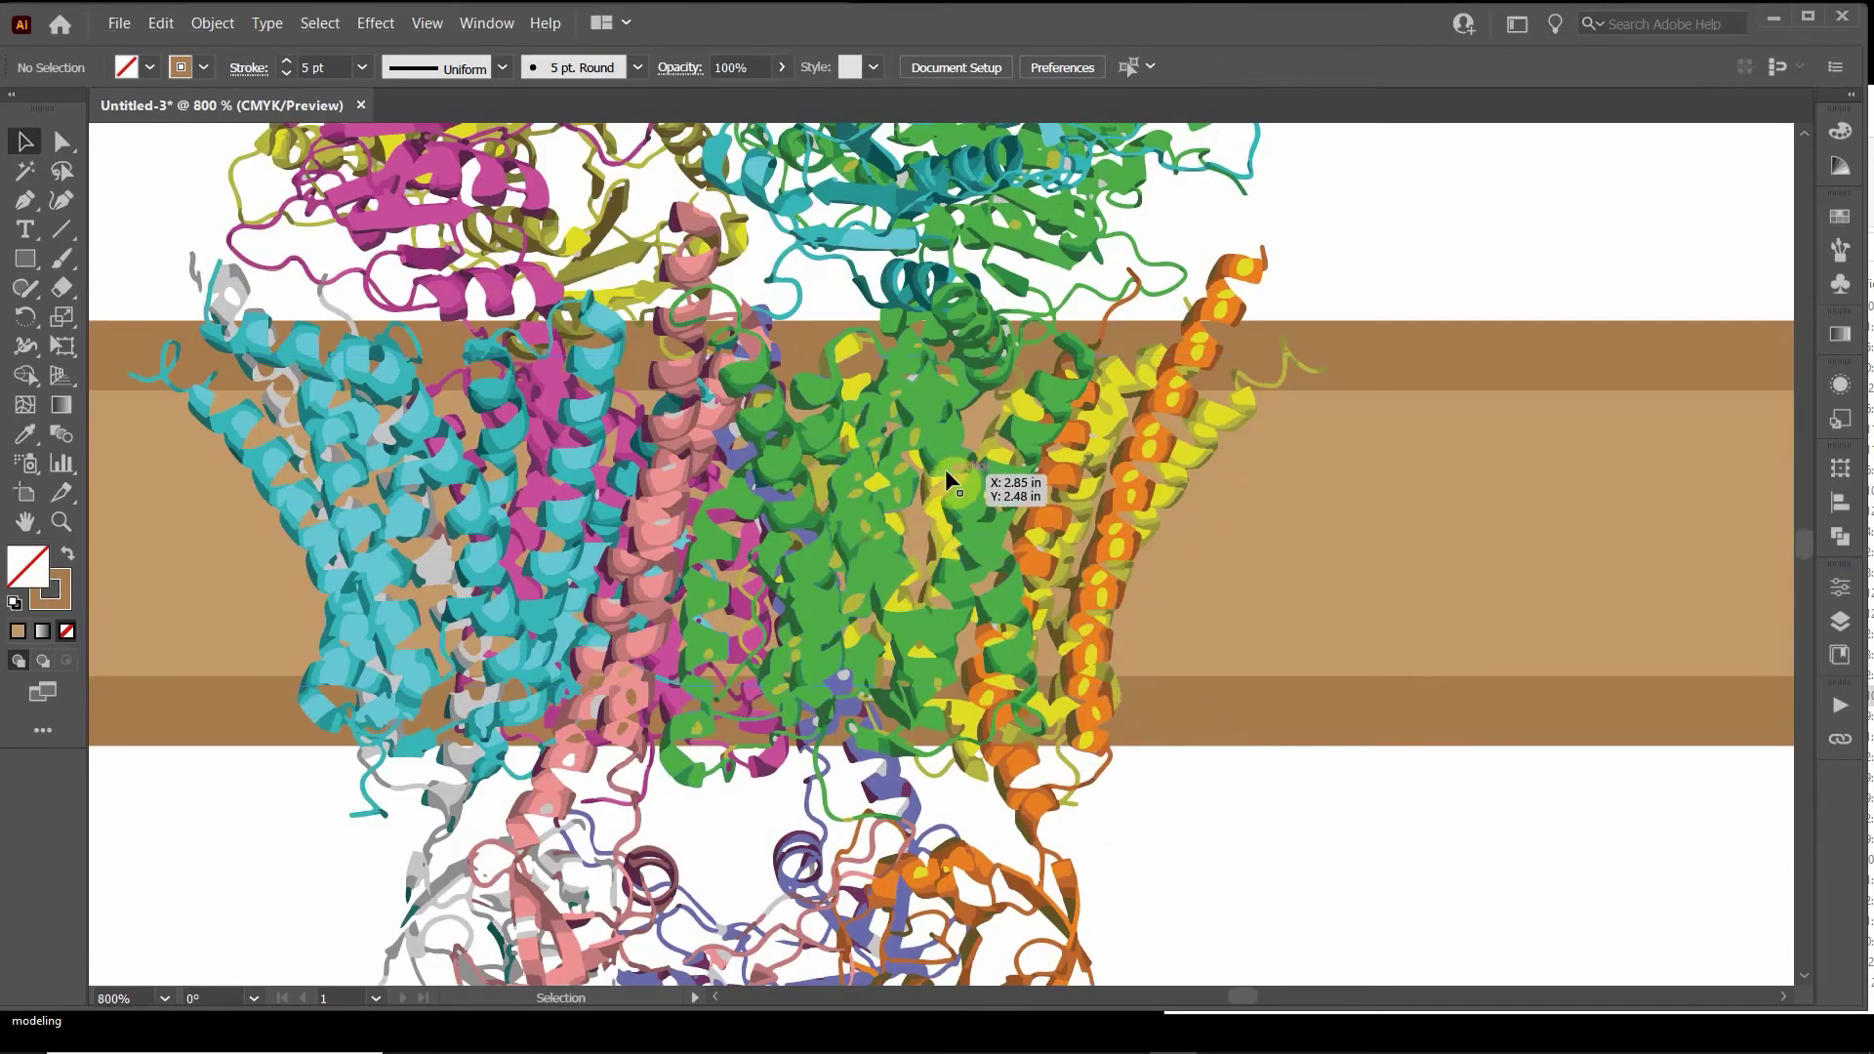
scroll(861, 642, "down", 4)
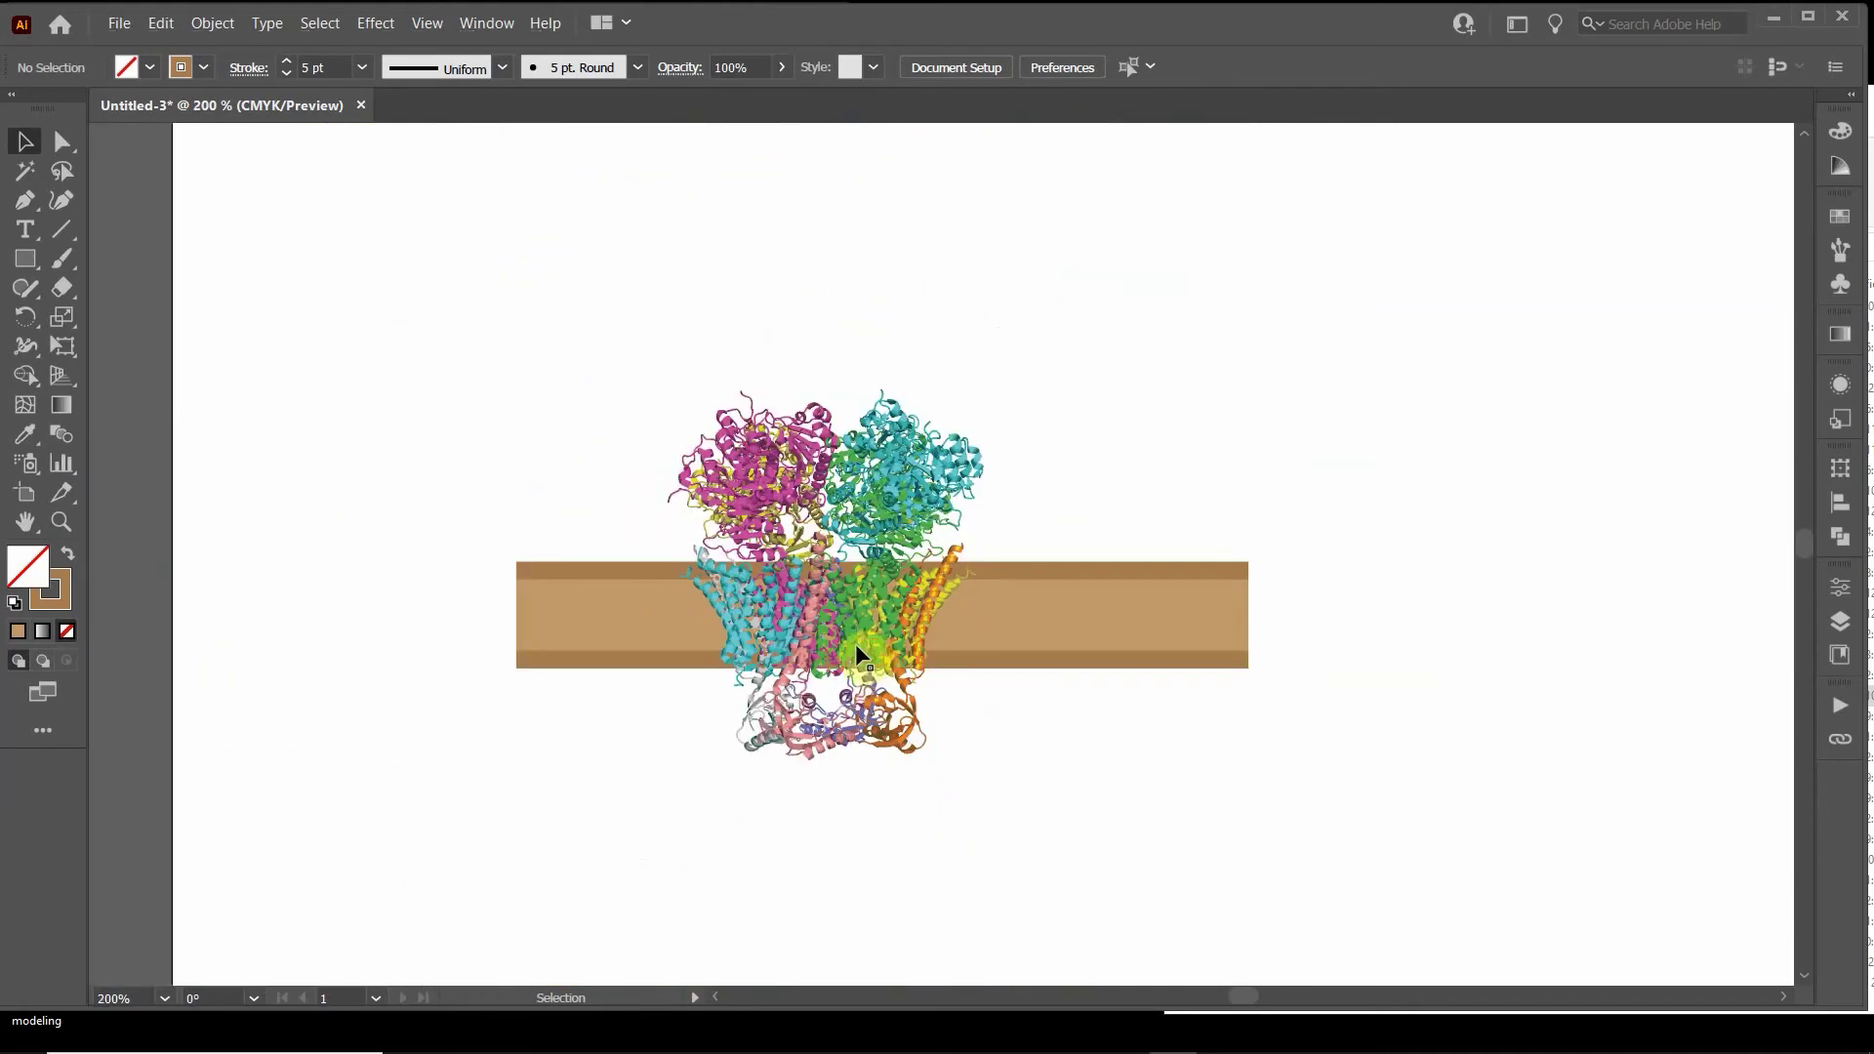
- Switch to PyMOL, recall the command "png example.png, width=3000, height=2000, dpi=300" for review, and return to Illustrator
mouse_move(659, 1051)
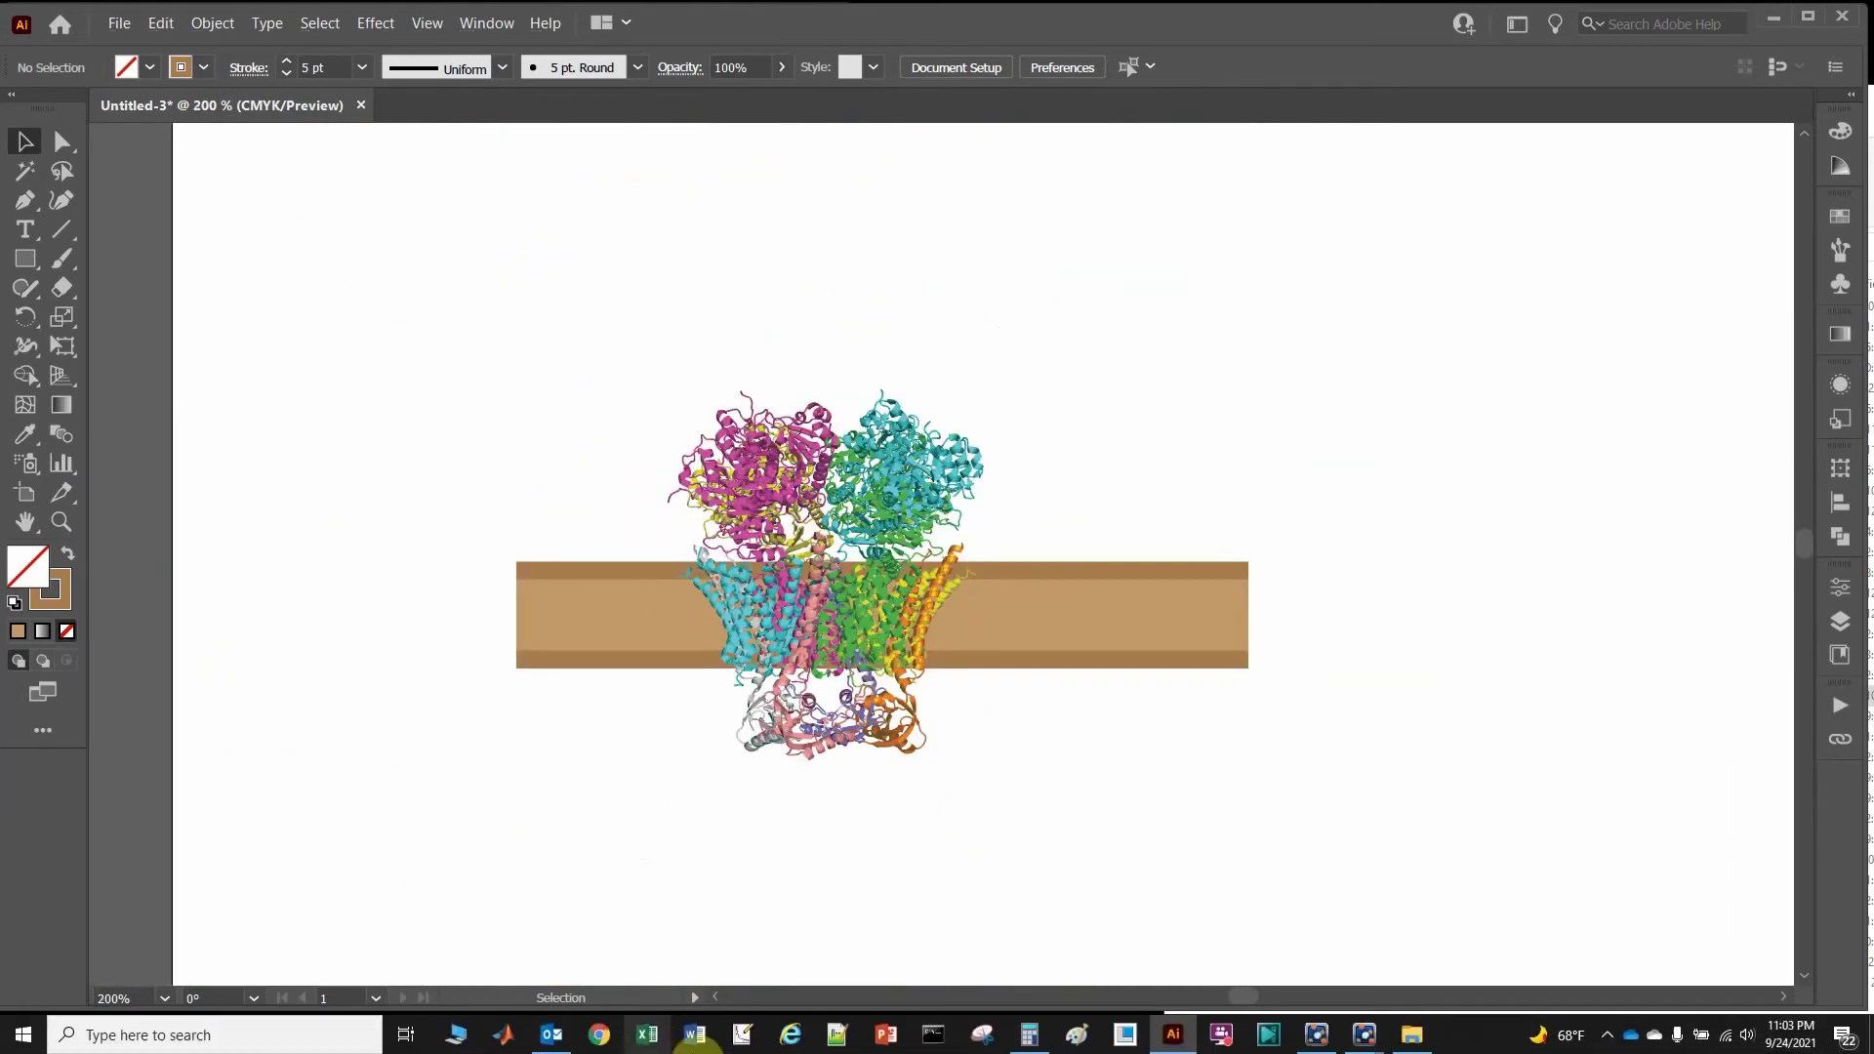
left_click(1364, 1037)
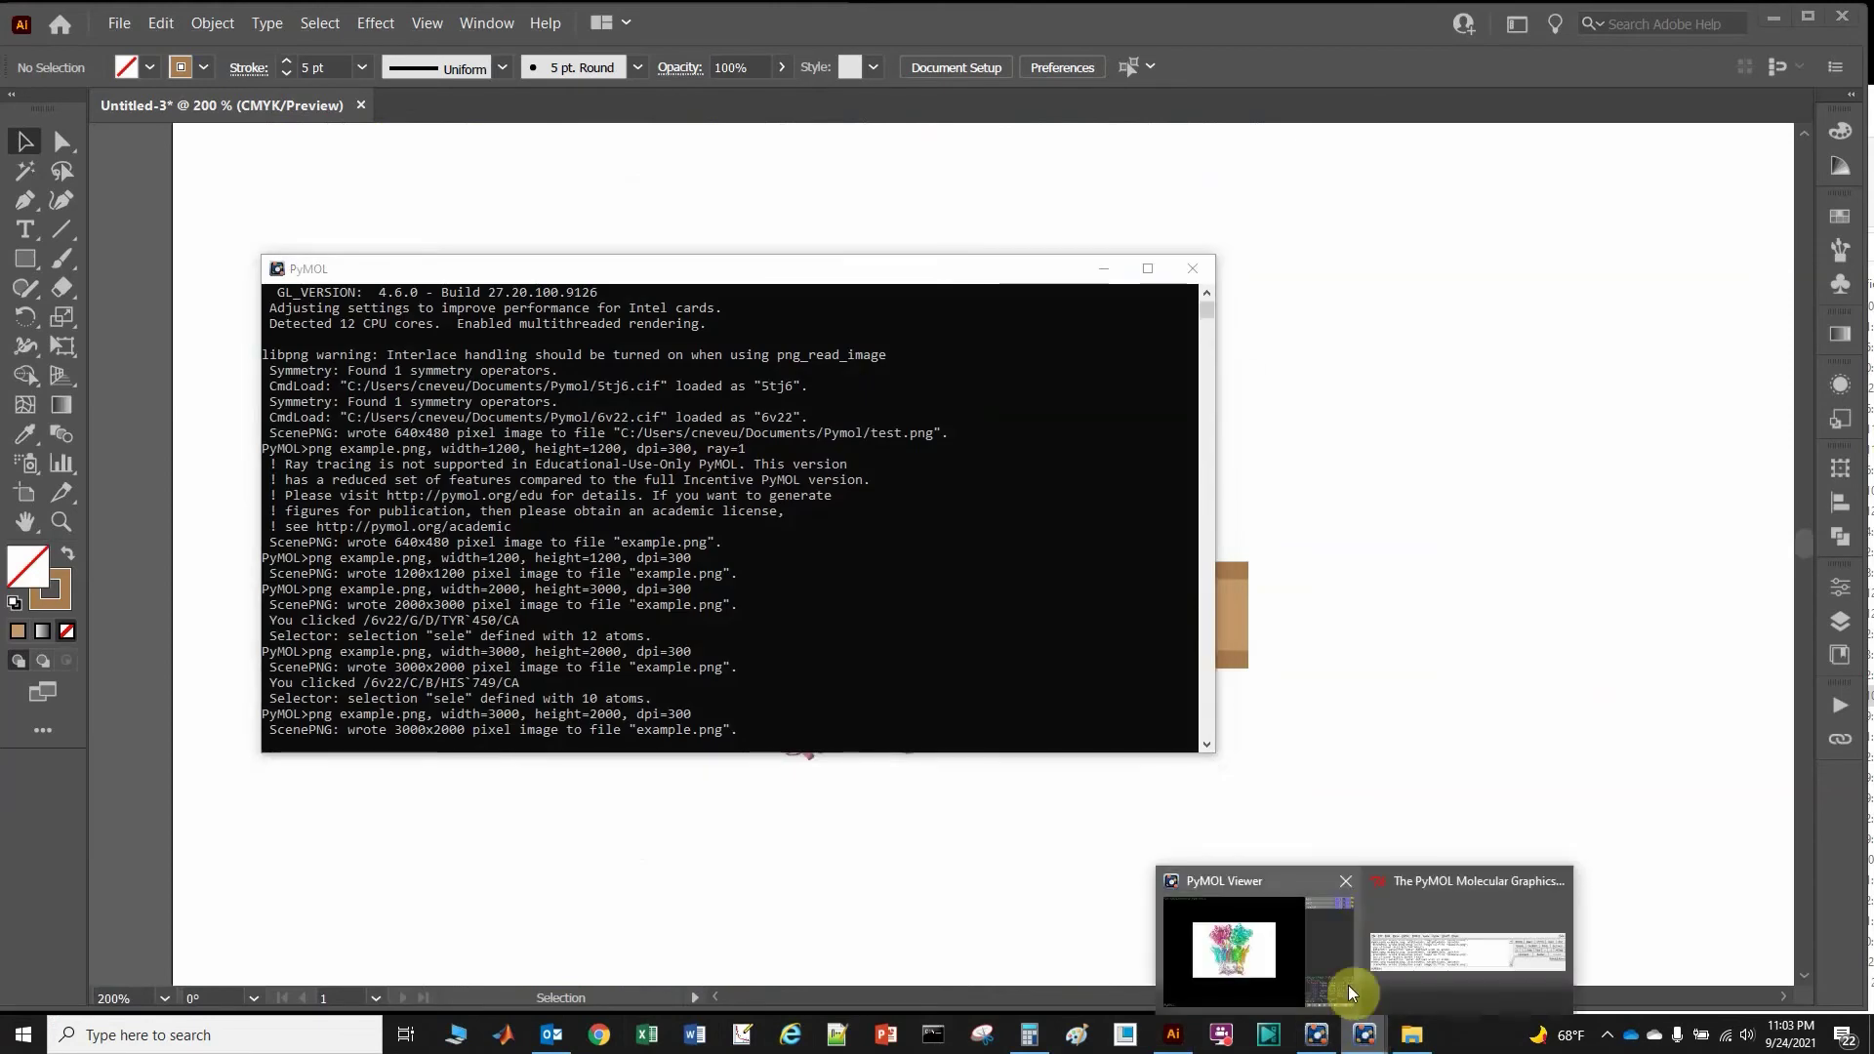
left_click(1415, 952)
left_click(1236, 940)
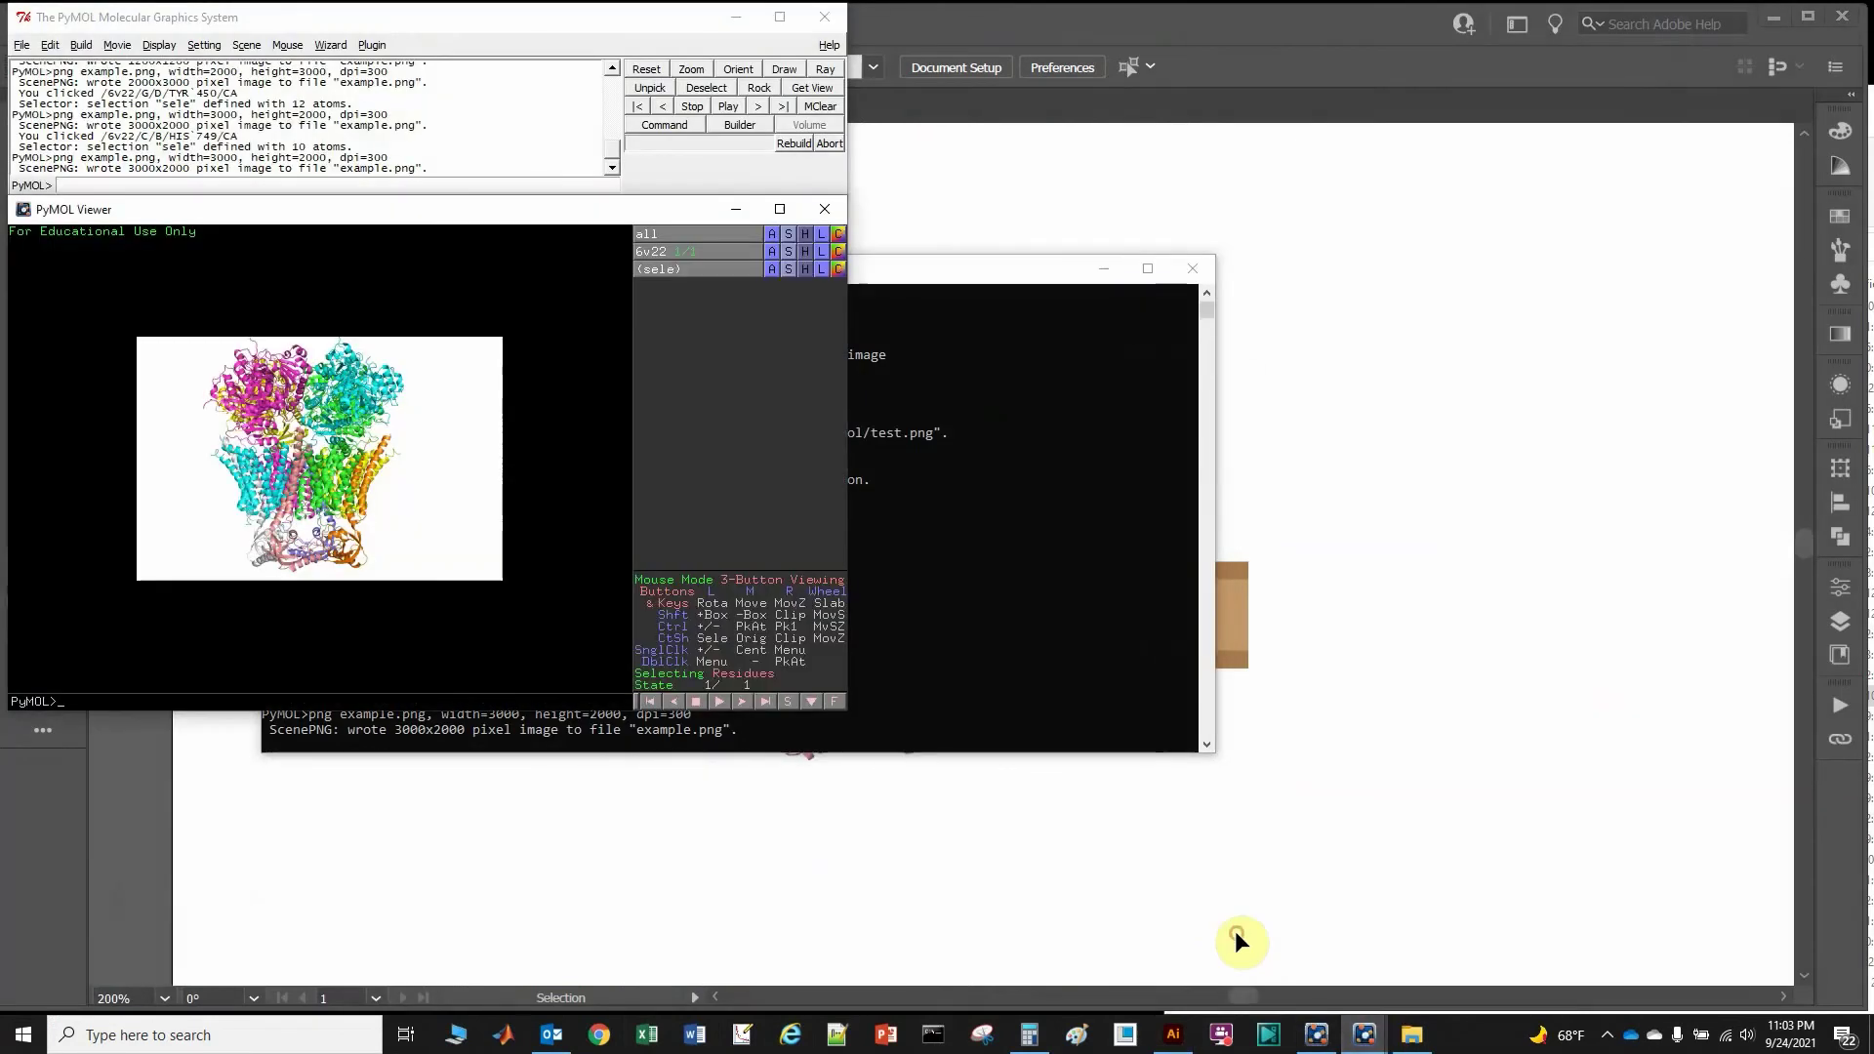
left_click(305, 323)
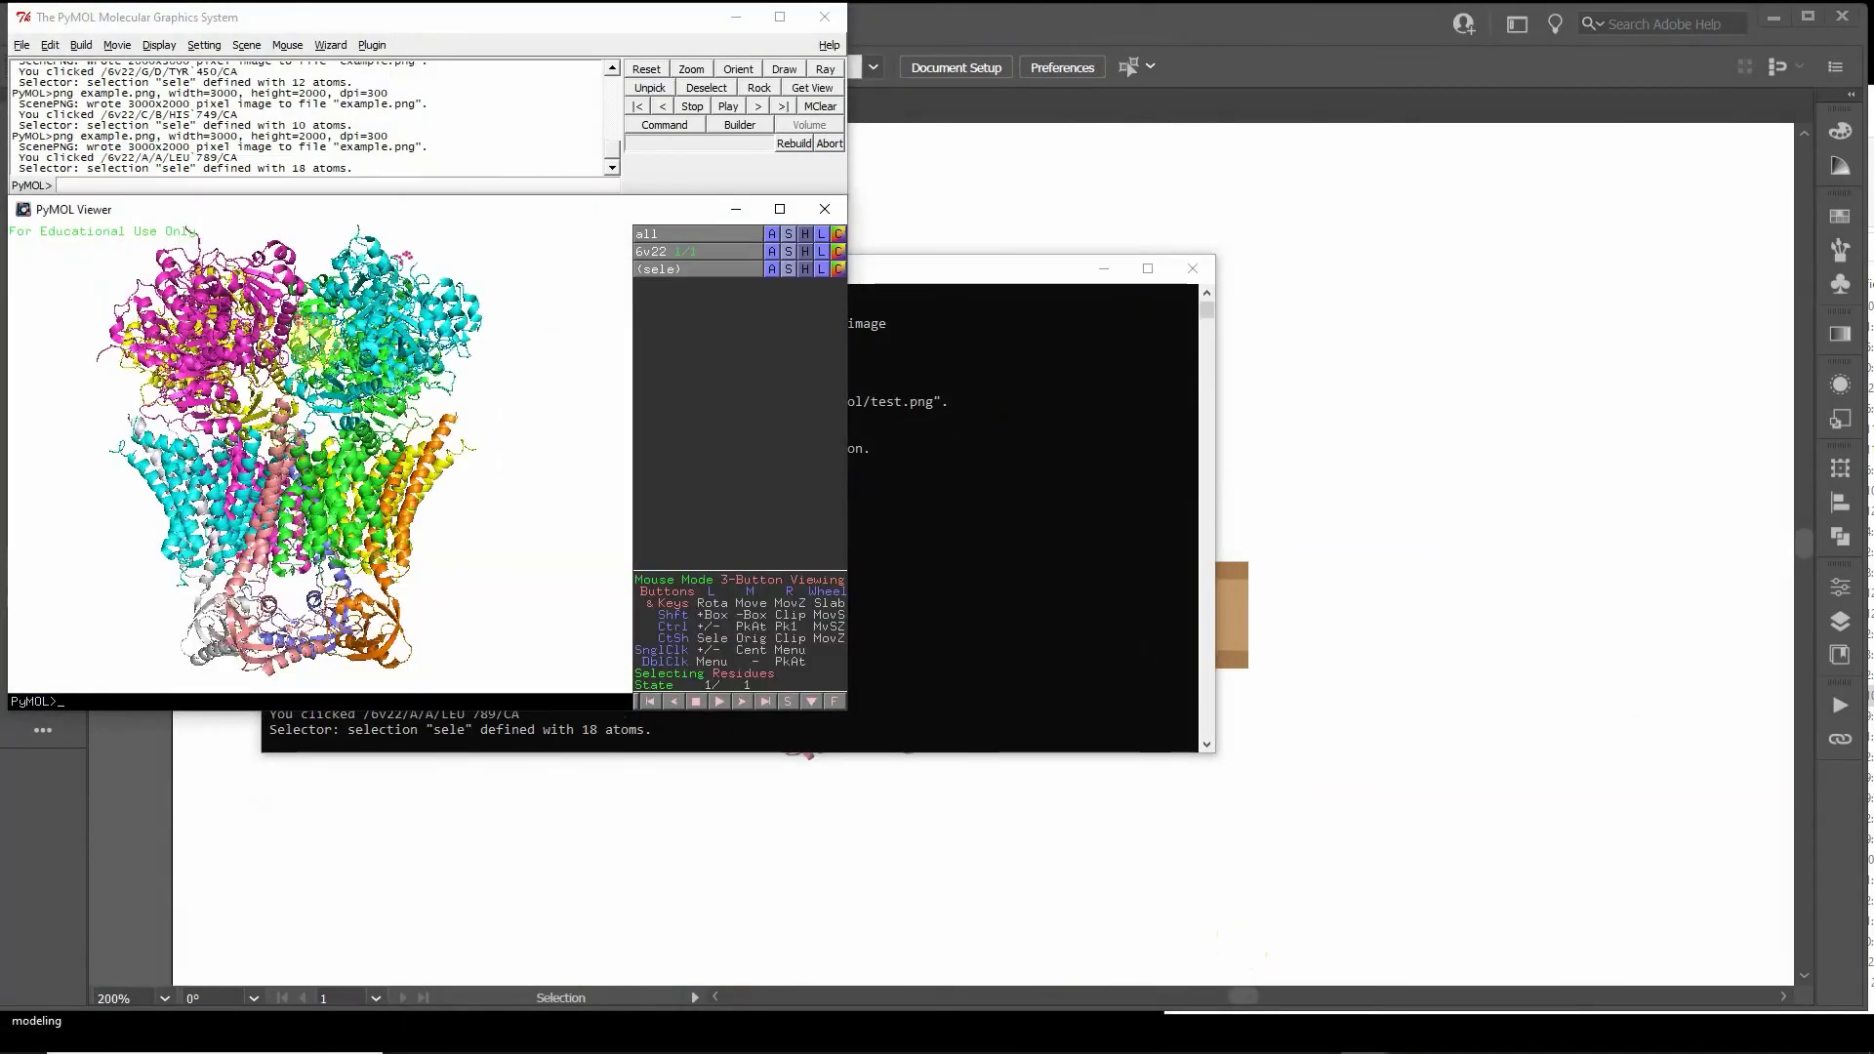
left_click(178, 185)
key("Up")
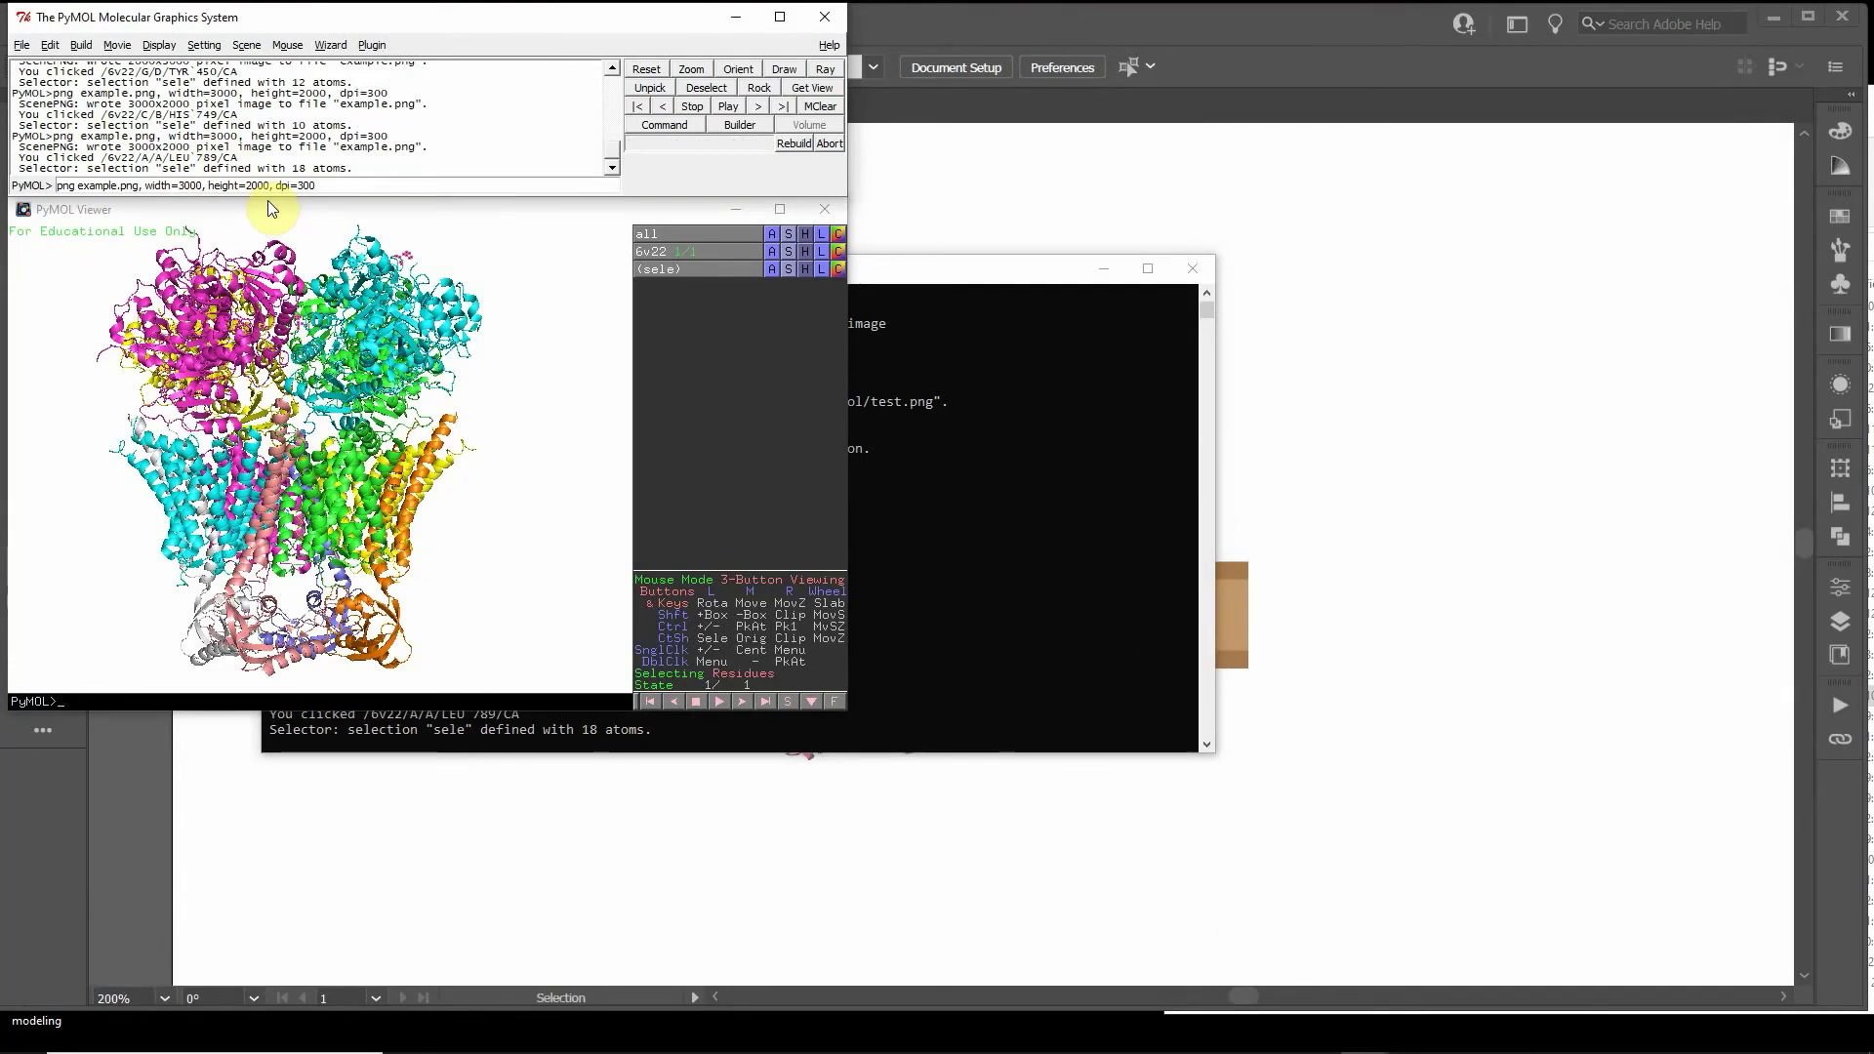
left_click(1321, 443)
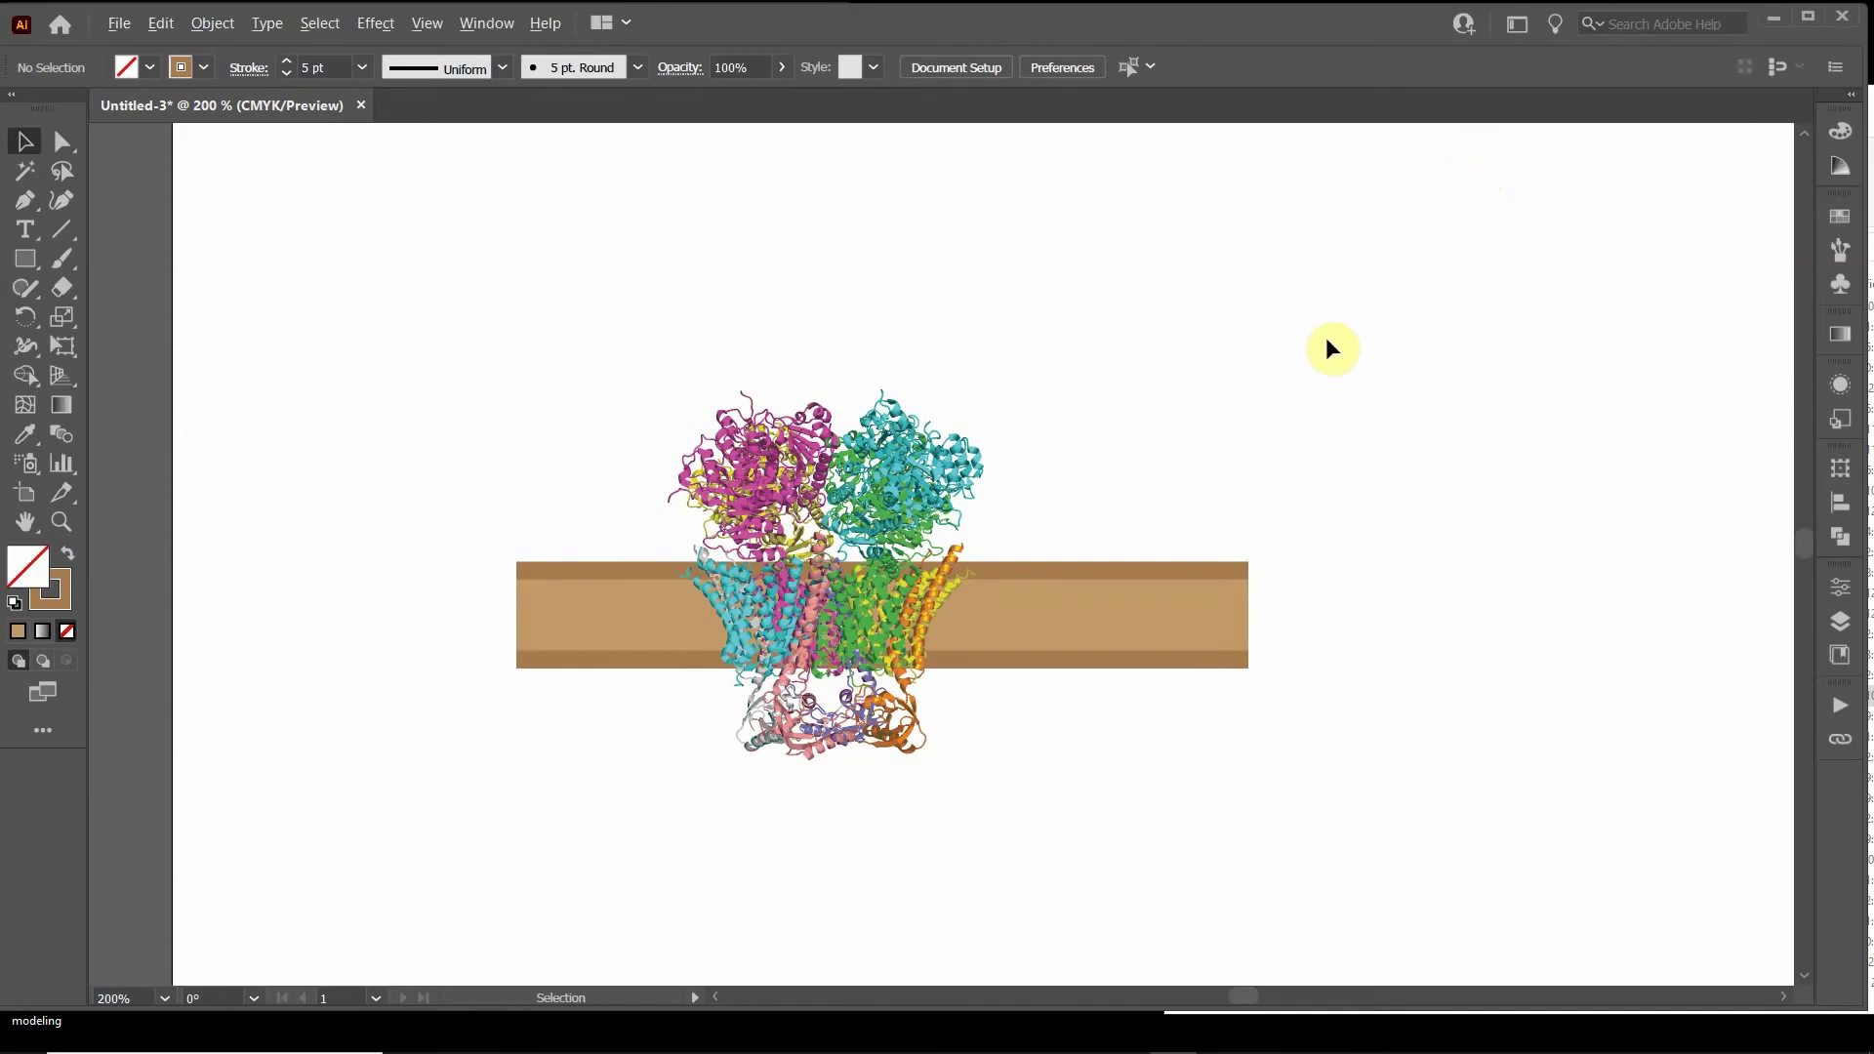
- Place the example image from the Documents folder beside the artboard and select it
scroll(1331, 348, "down", 2)
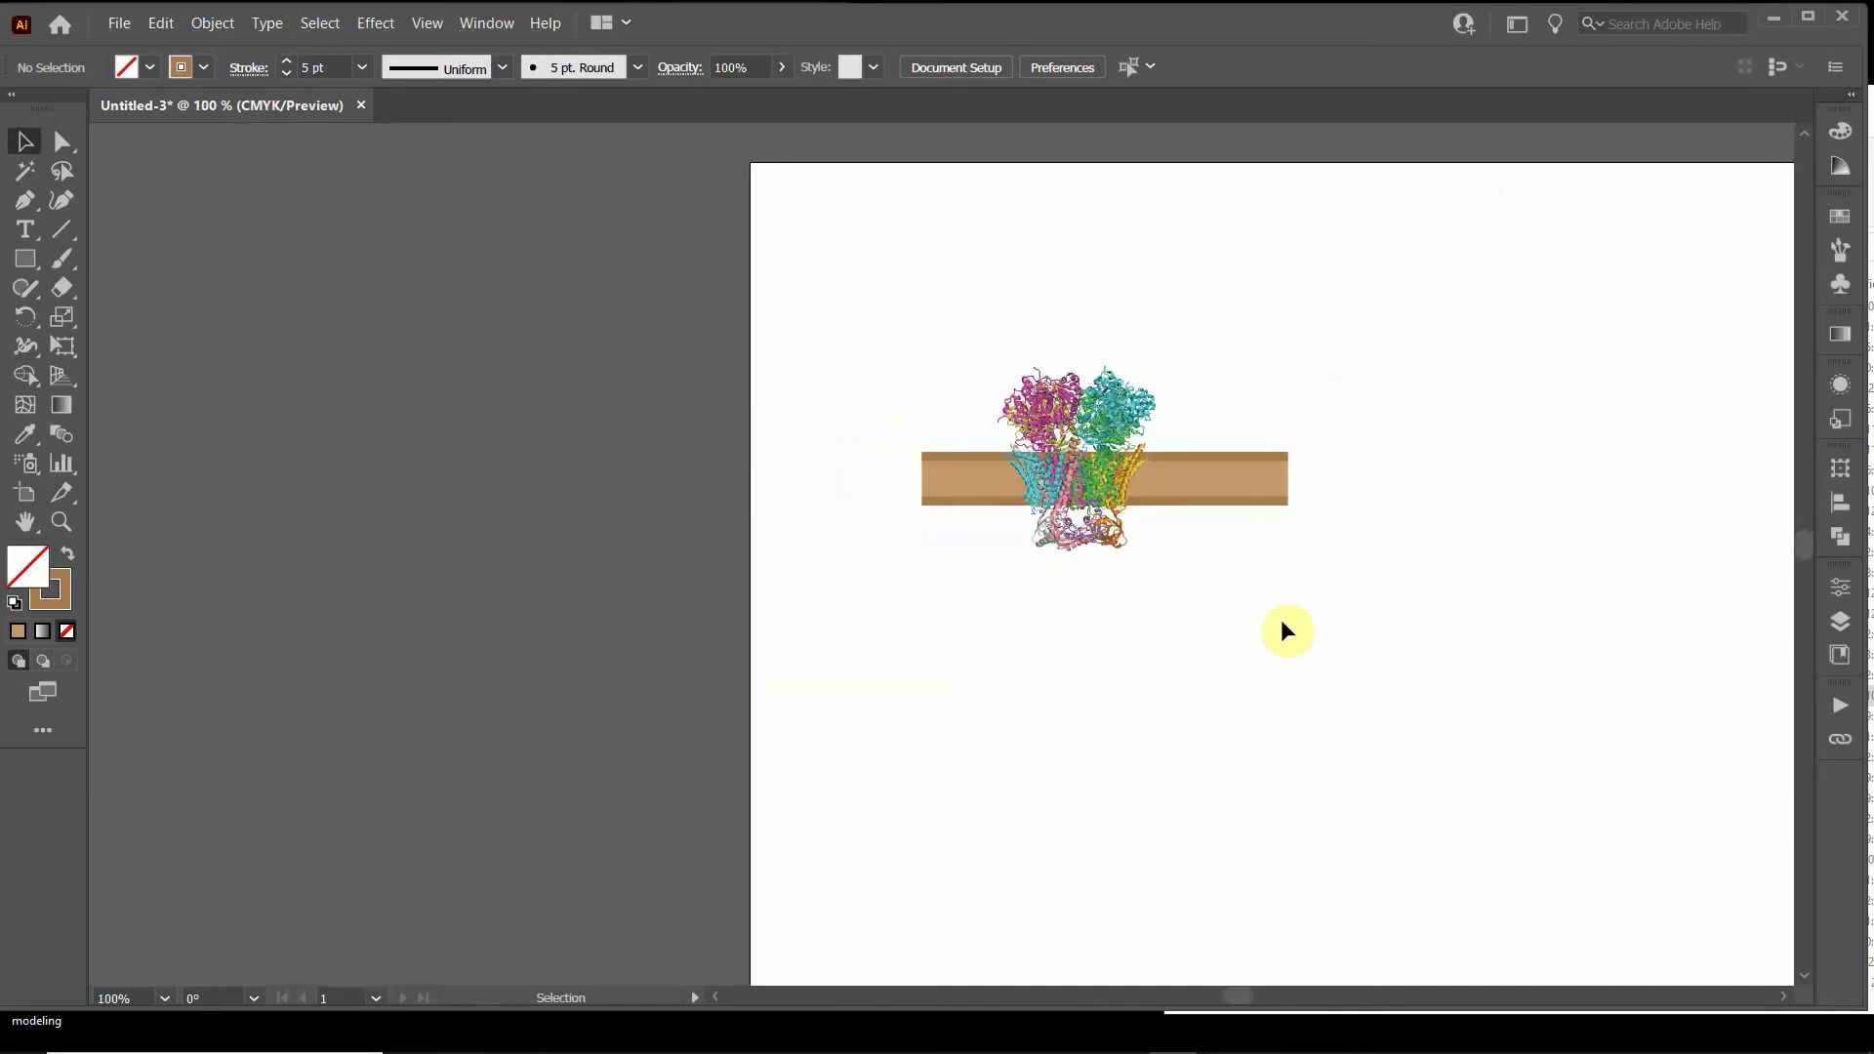
mouse_move(1169, 1051)
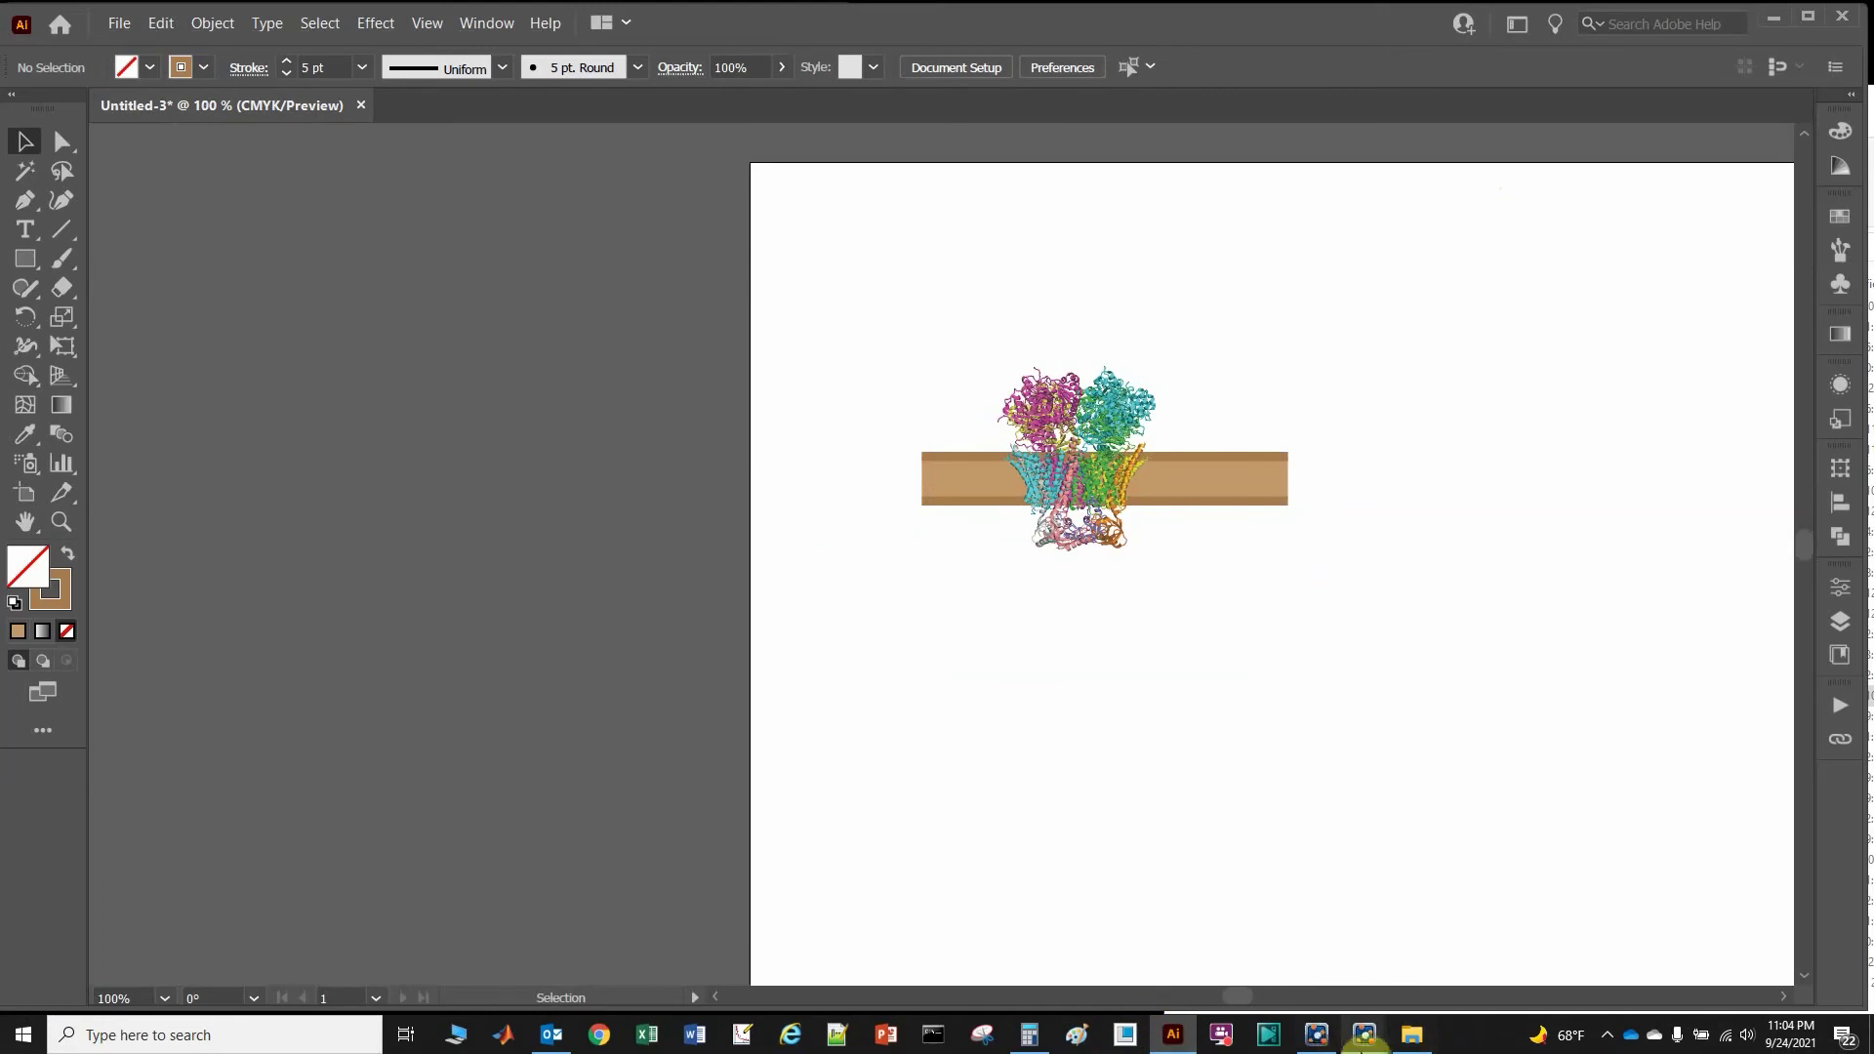
left_click(1412, 1035)
left_click(1628, 699)
left_click_drag(1628, 699, 517, 782)
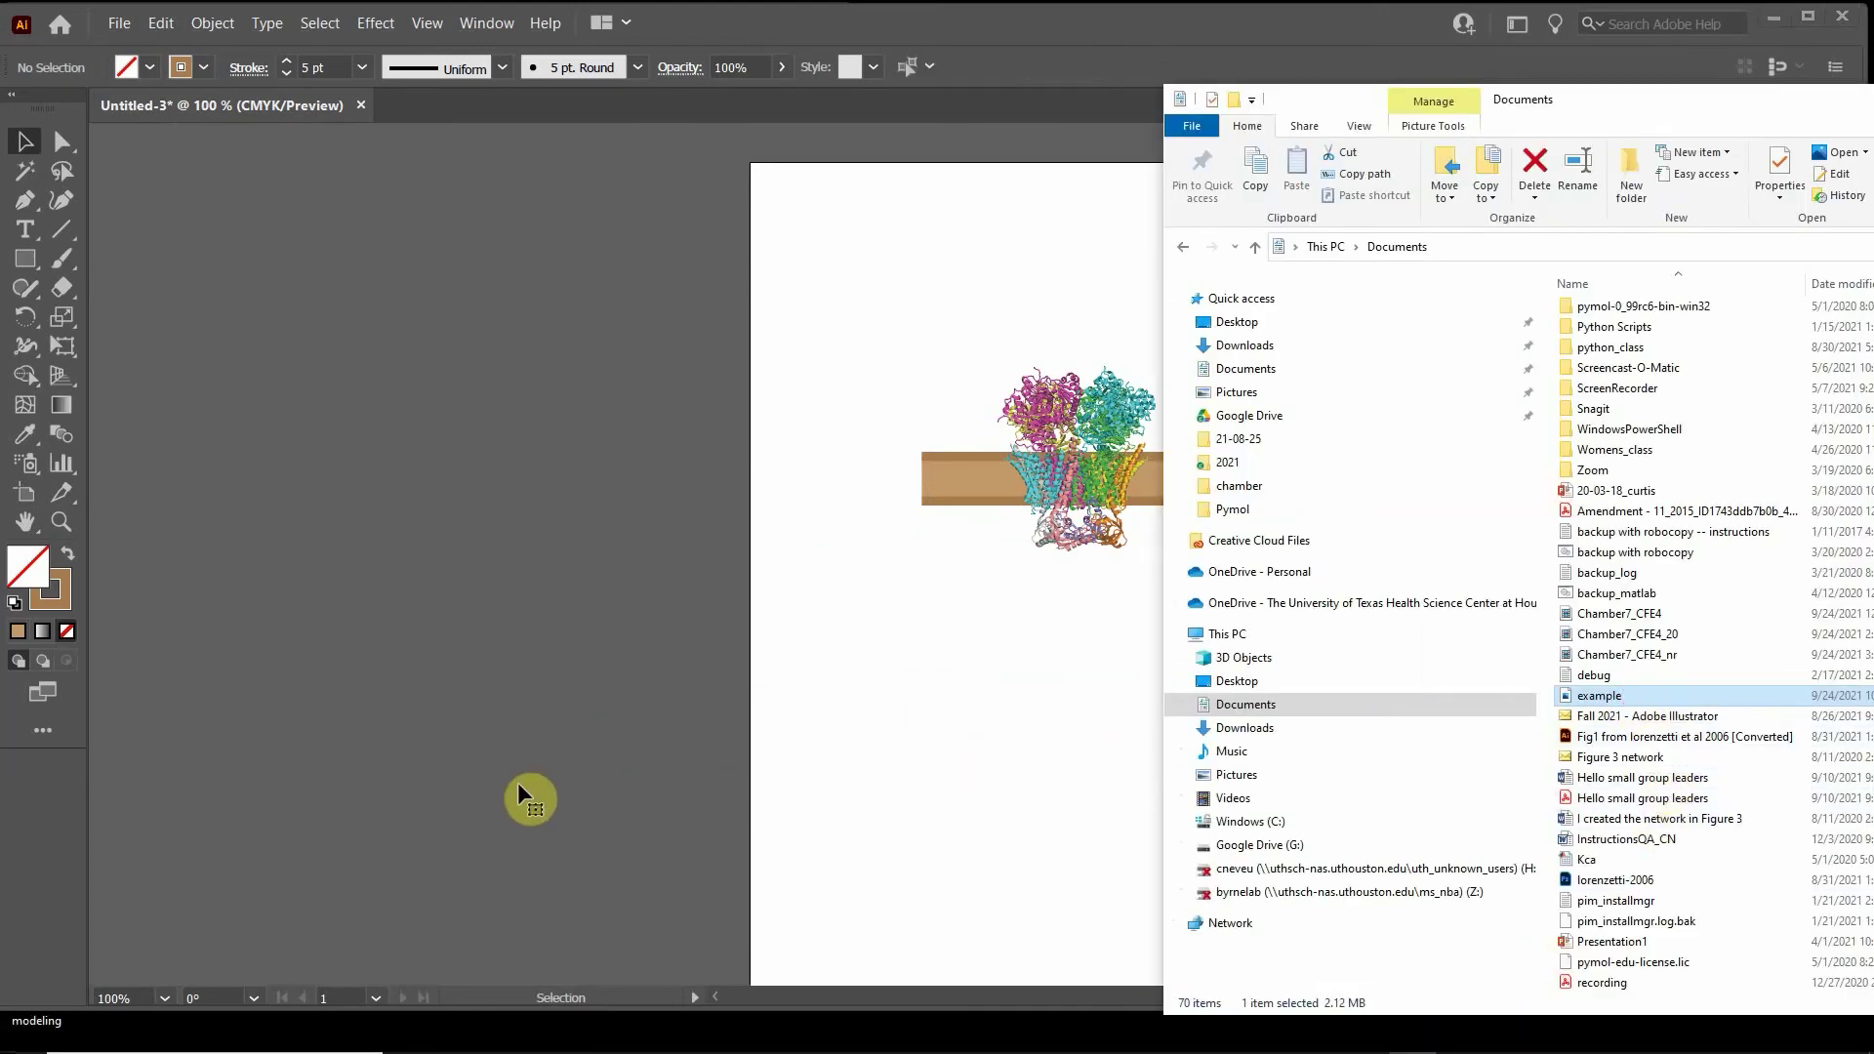
left_click(517, 782)
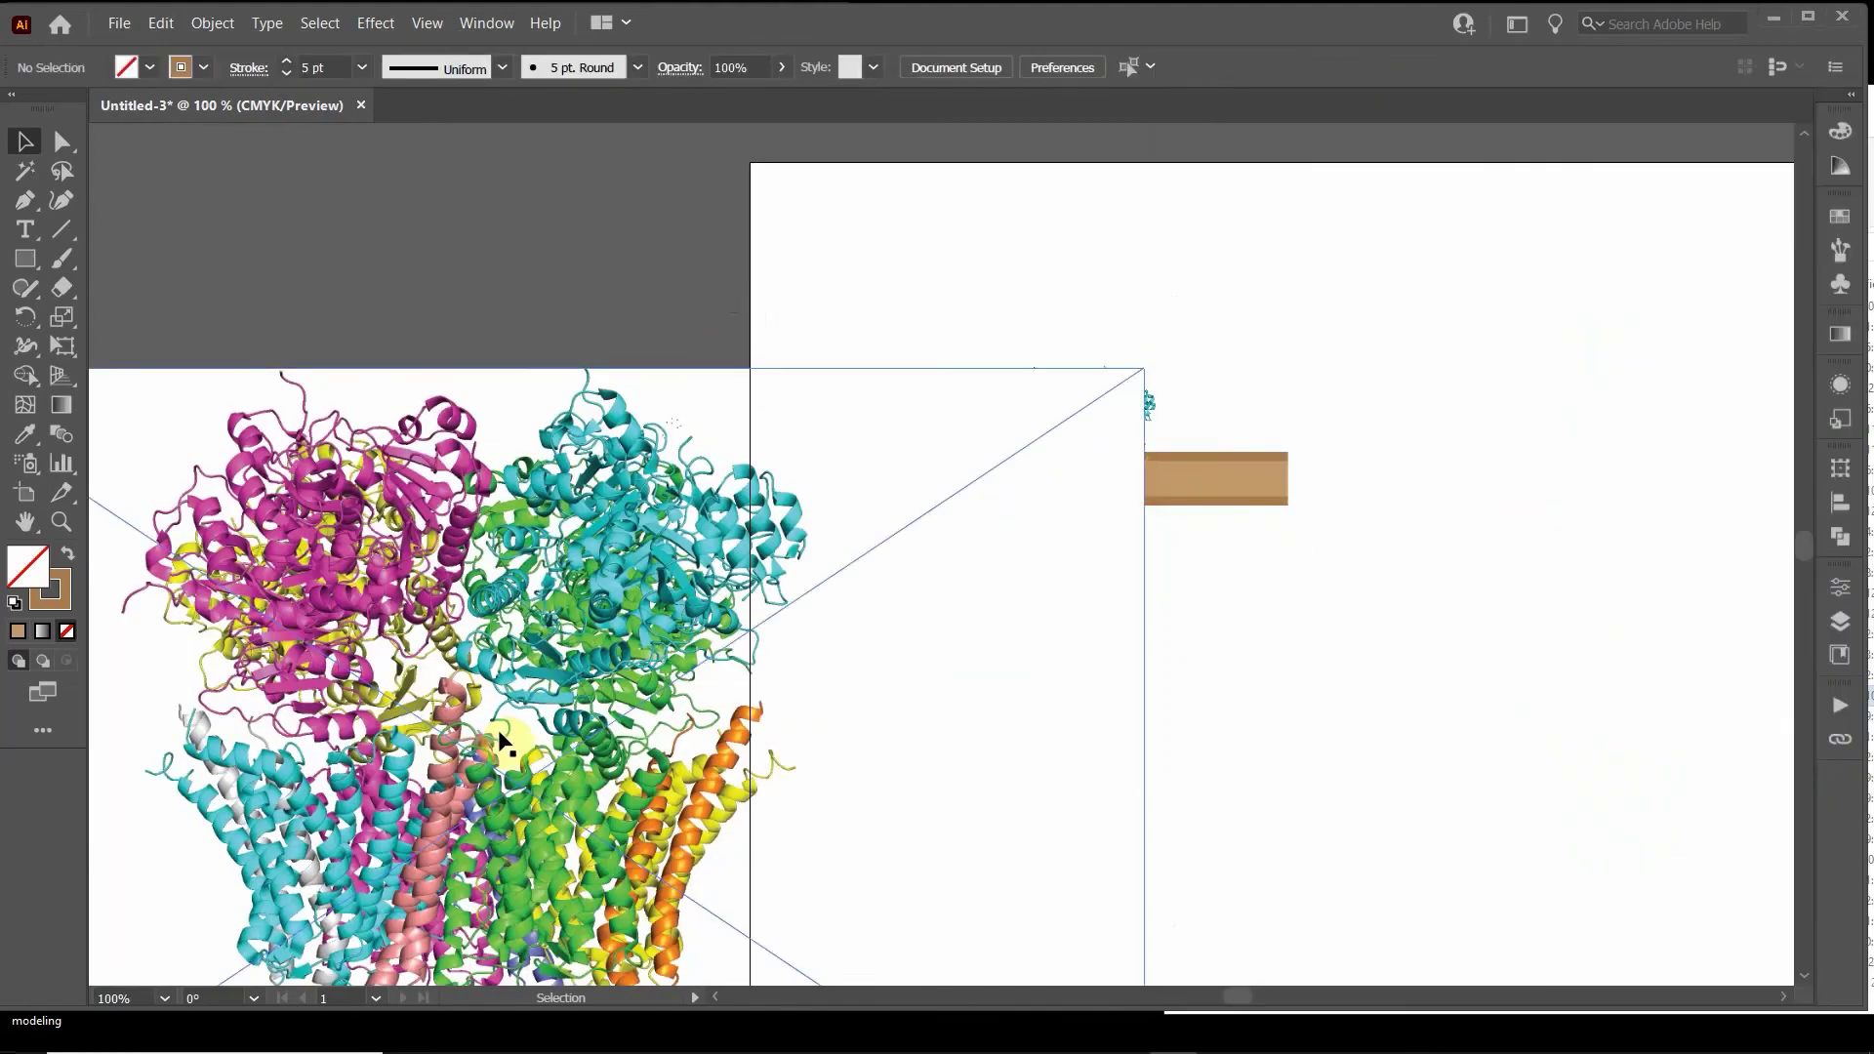
scroll(503, 742, "down", 1)
left_click_drag(454, 783, 873, 533)
left_click(876, 576)
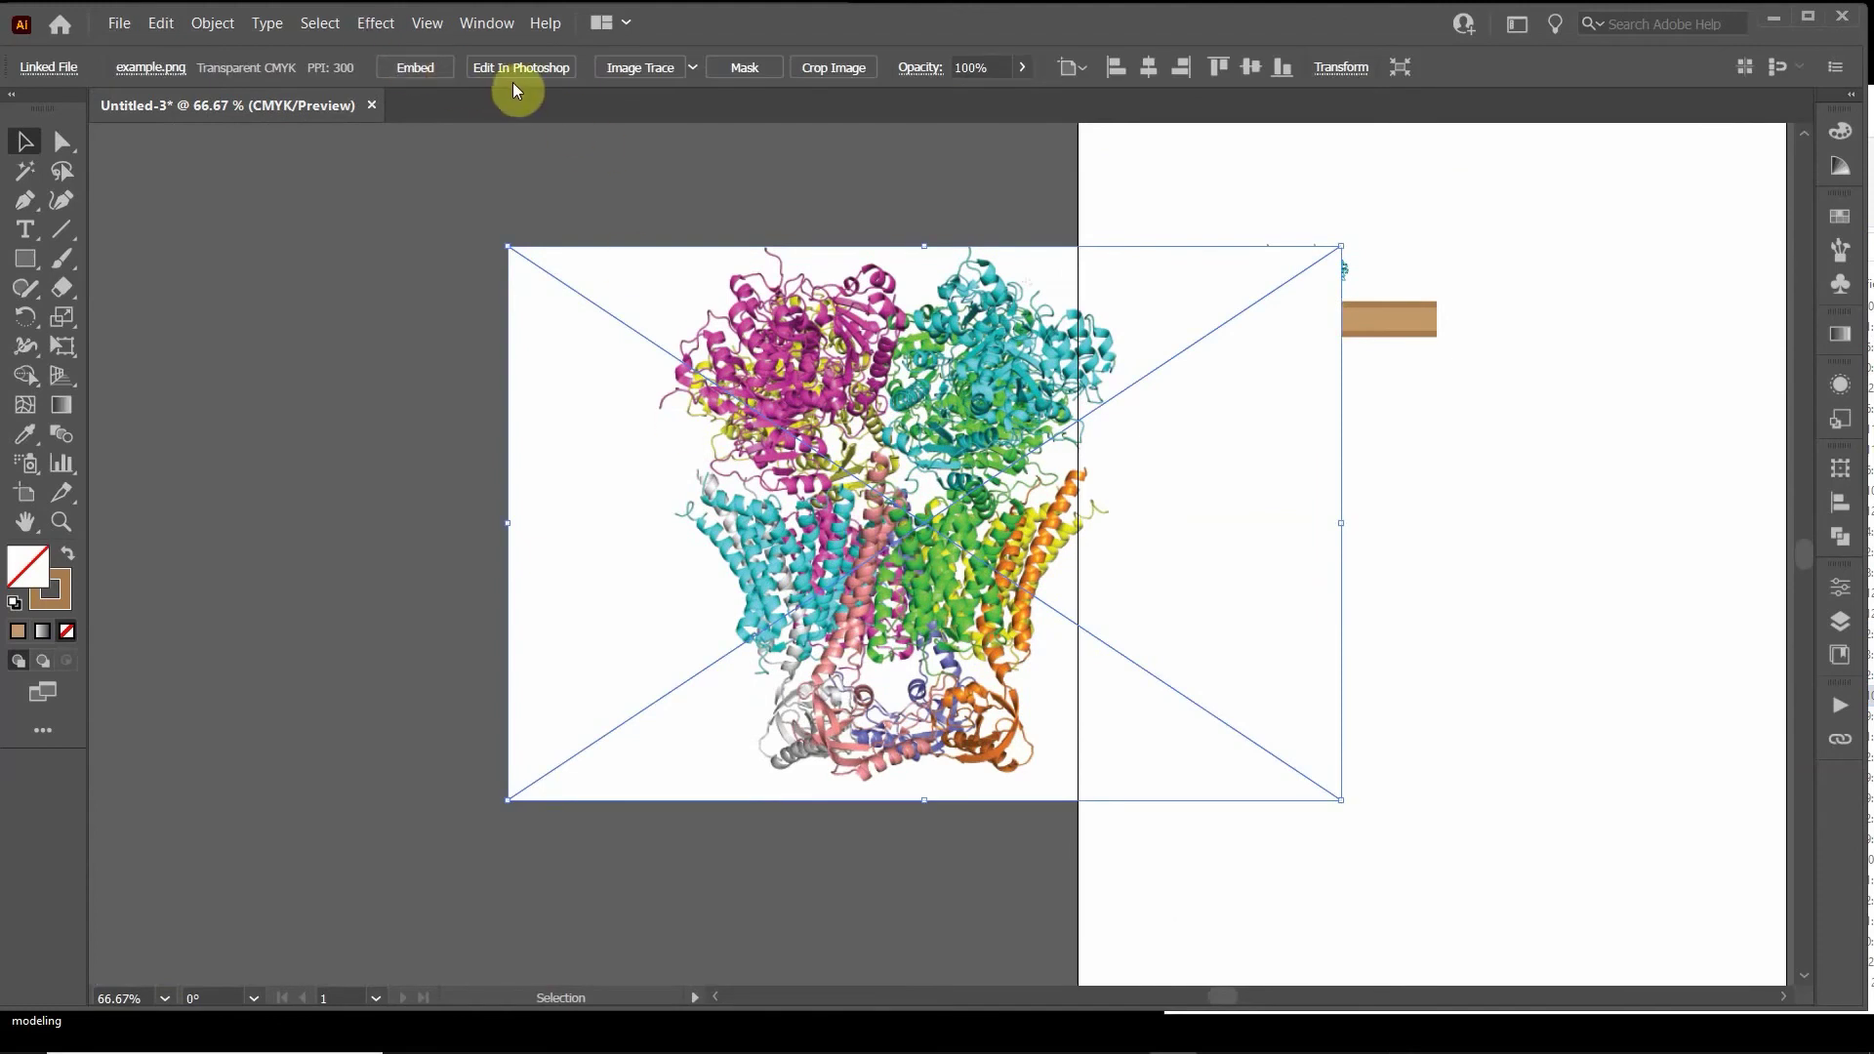
- Run Image Trace on the newly placed protein image, accepting the slow trace, and apply the High Color preset
left_click(623, 68)
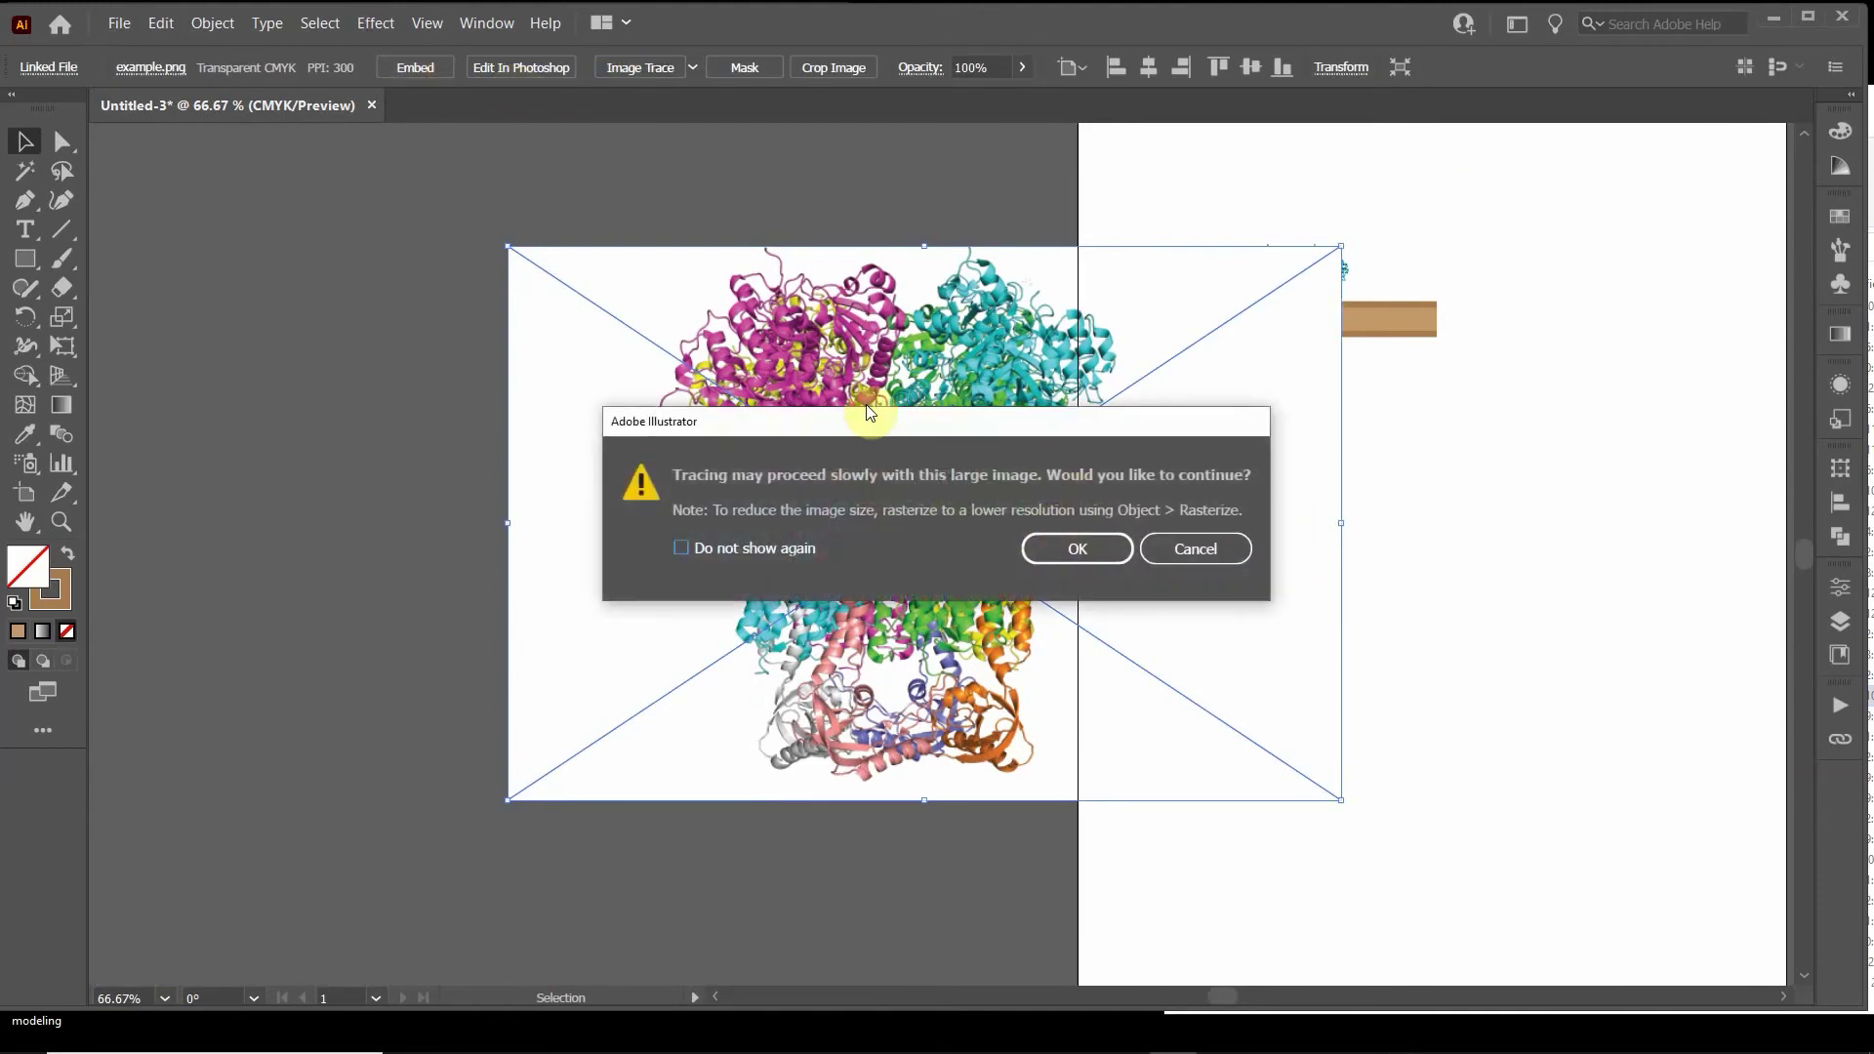
left_click(1078, 549)
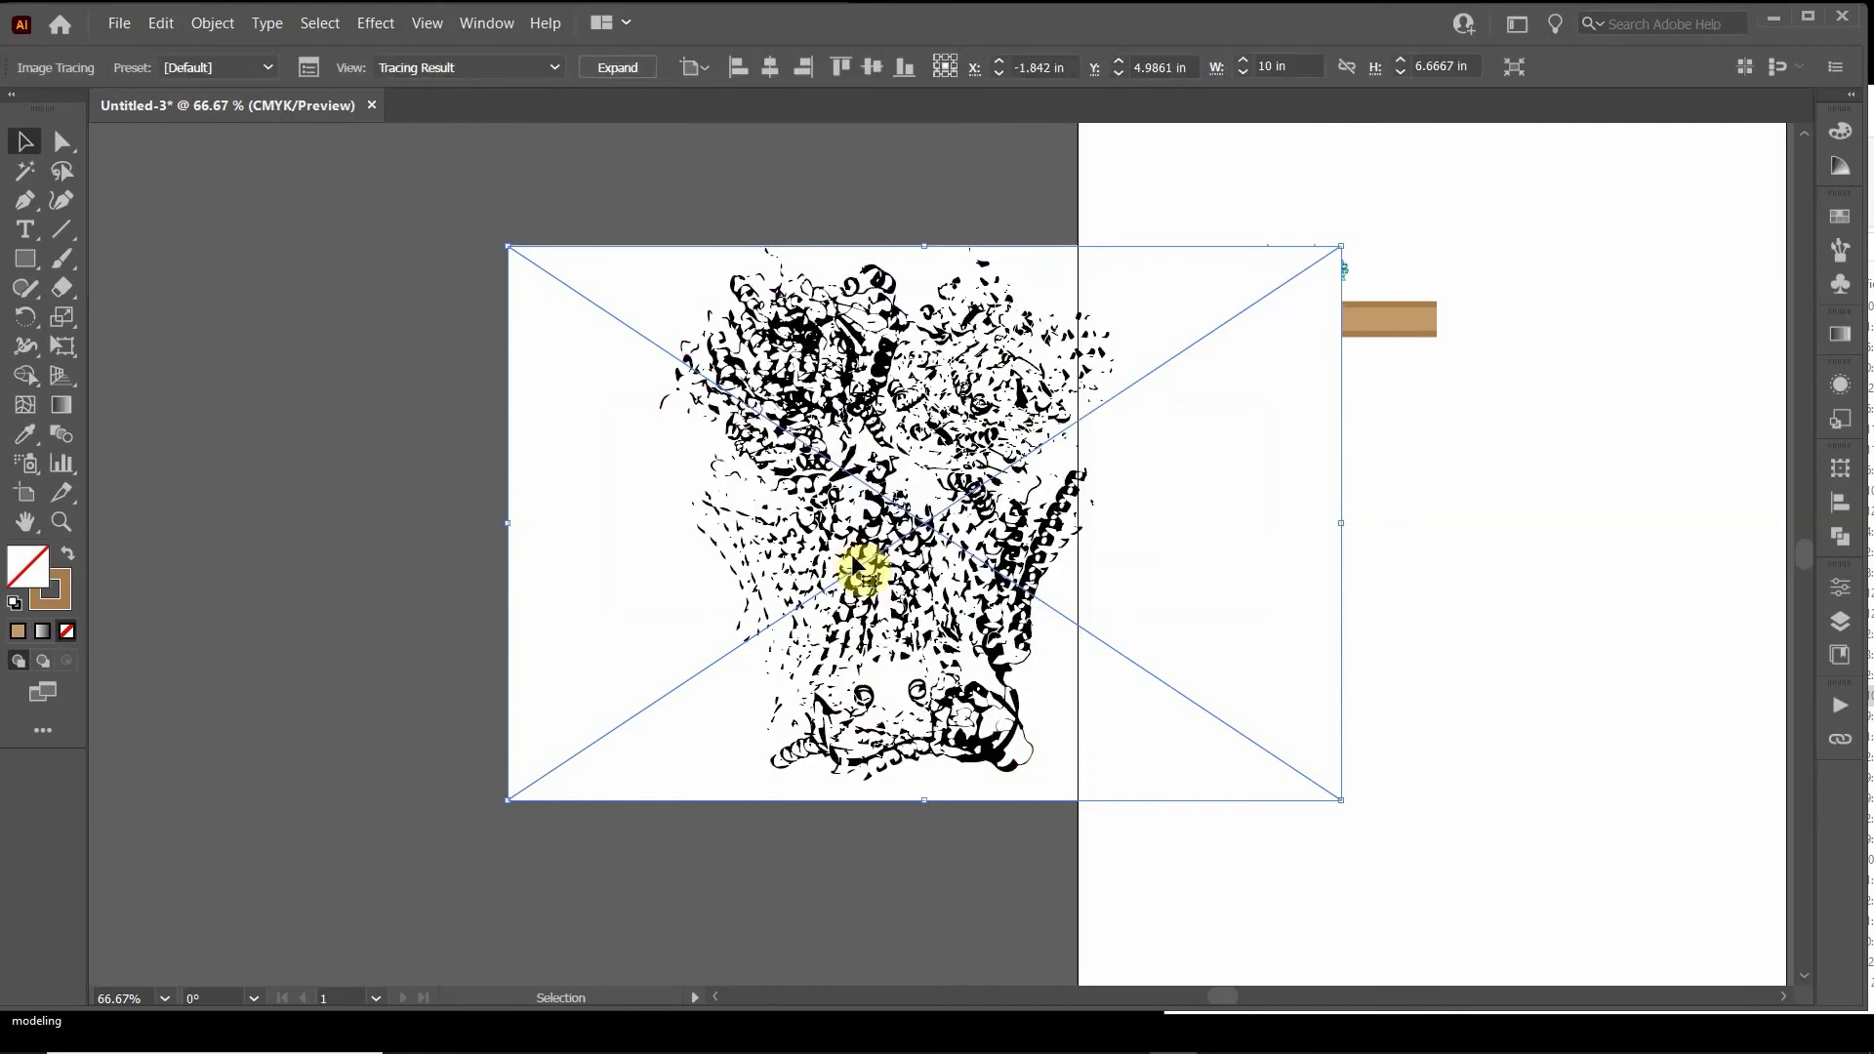
left_click(308, 66)
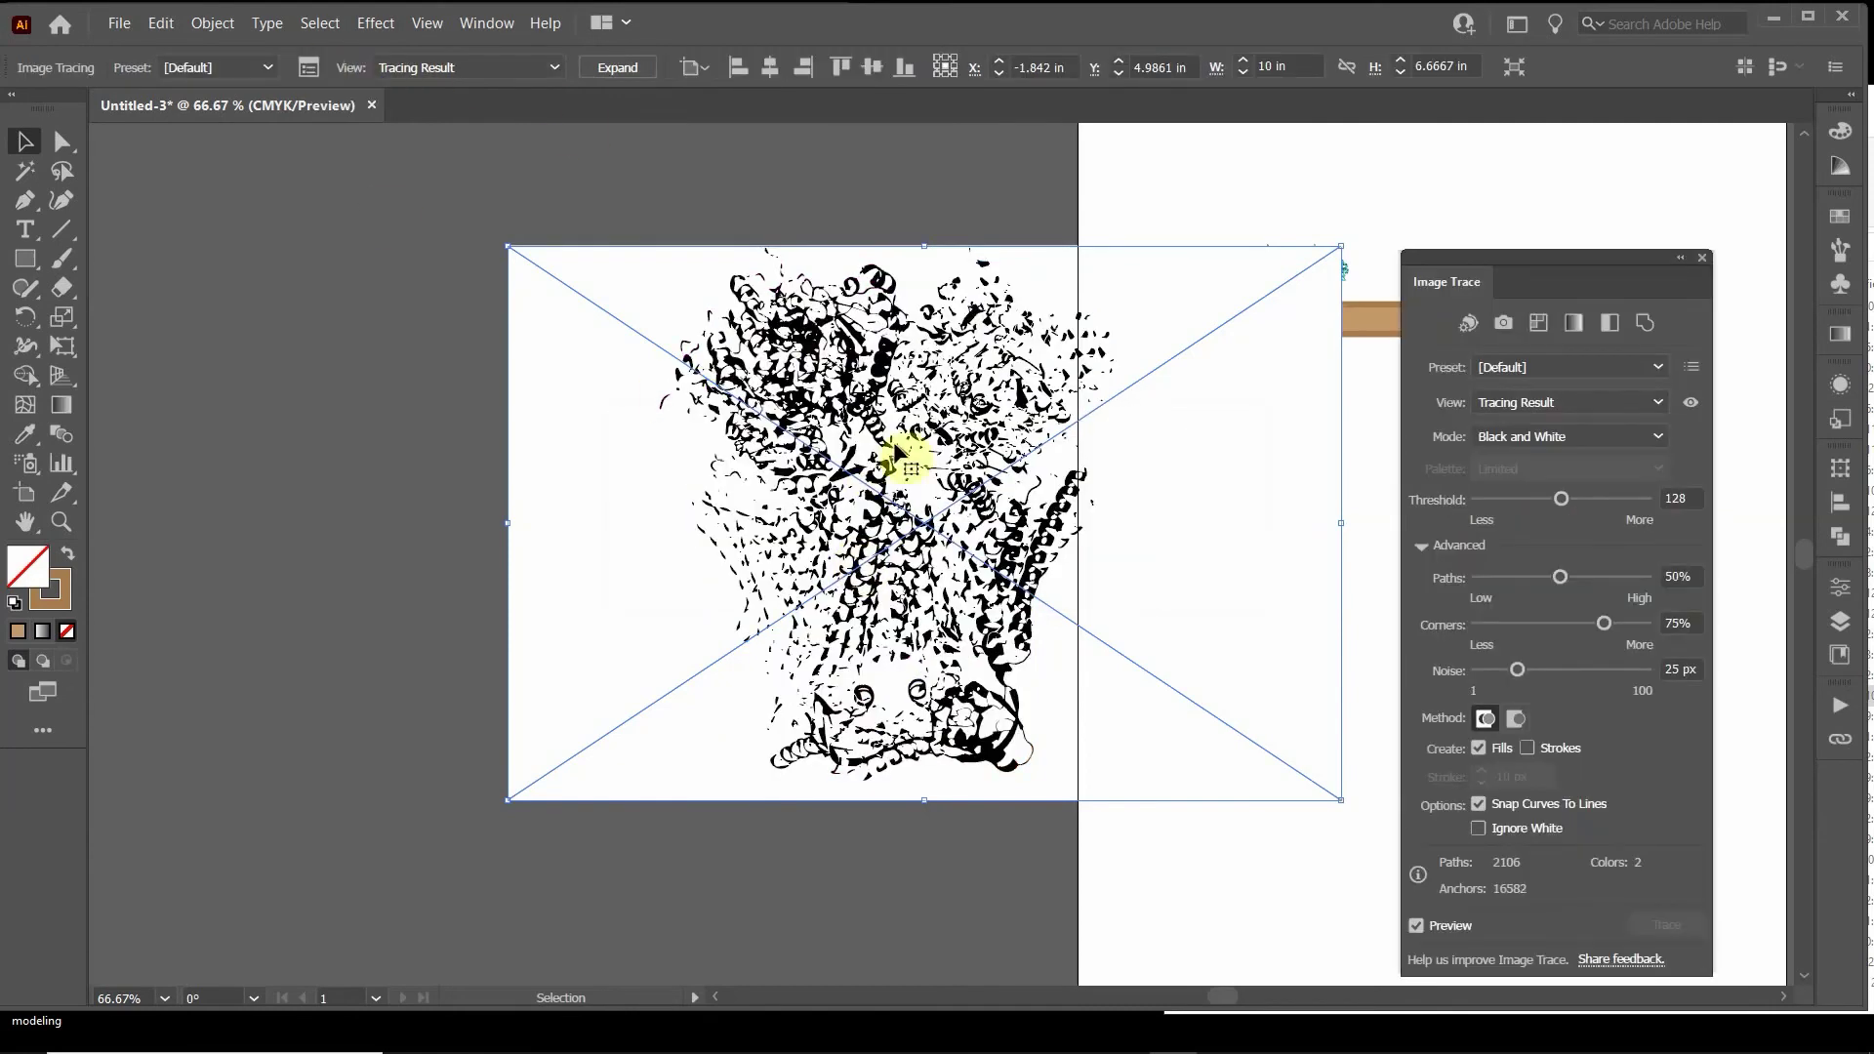
left_click(1504, 325)
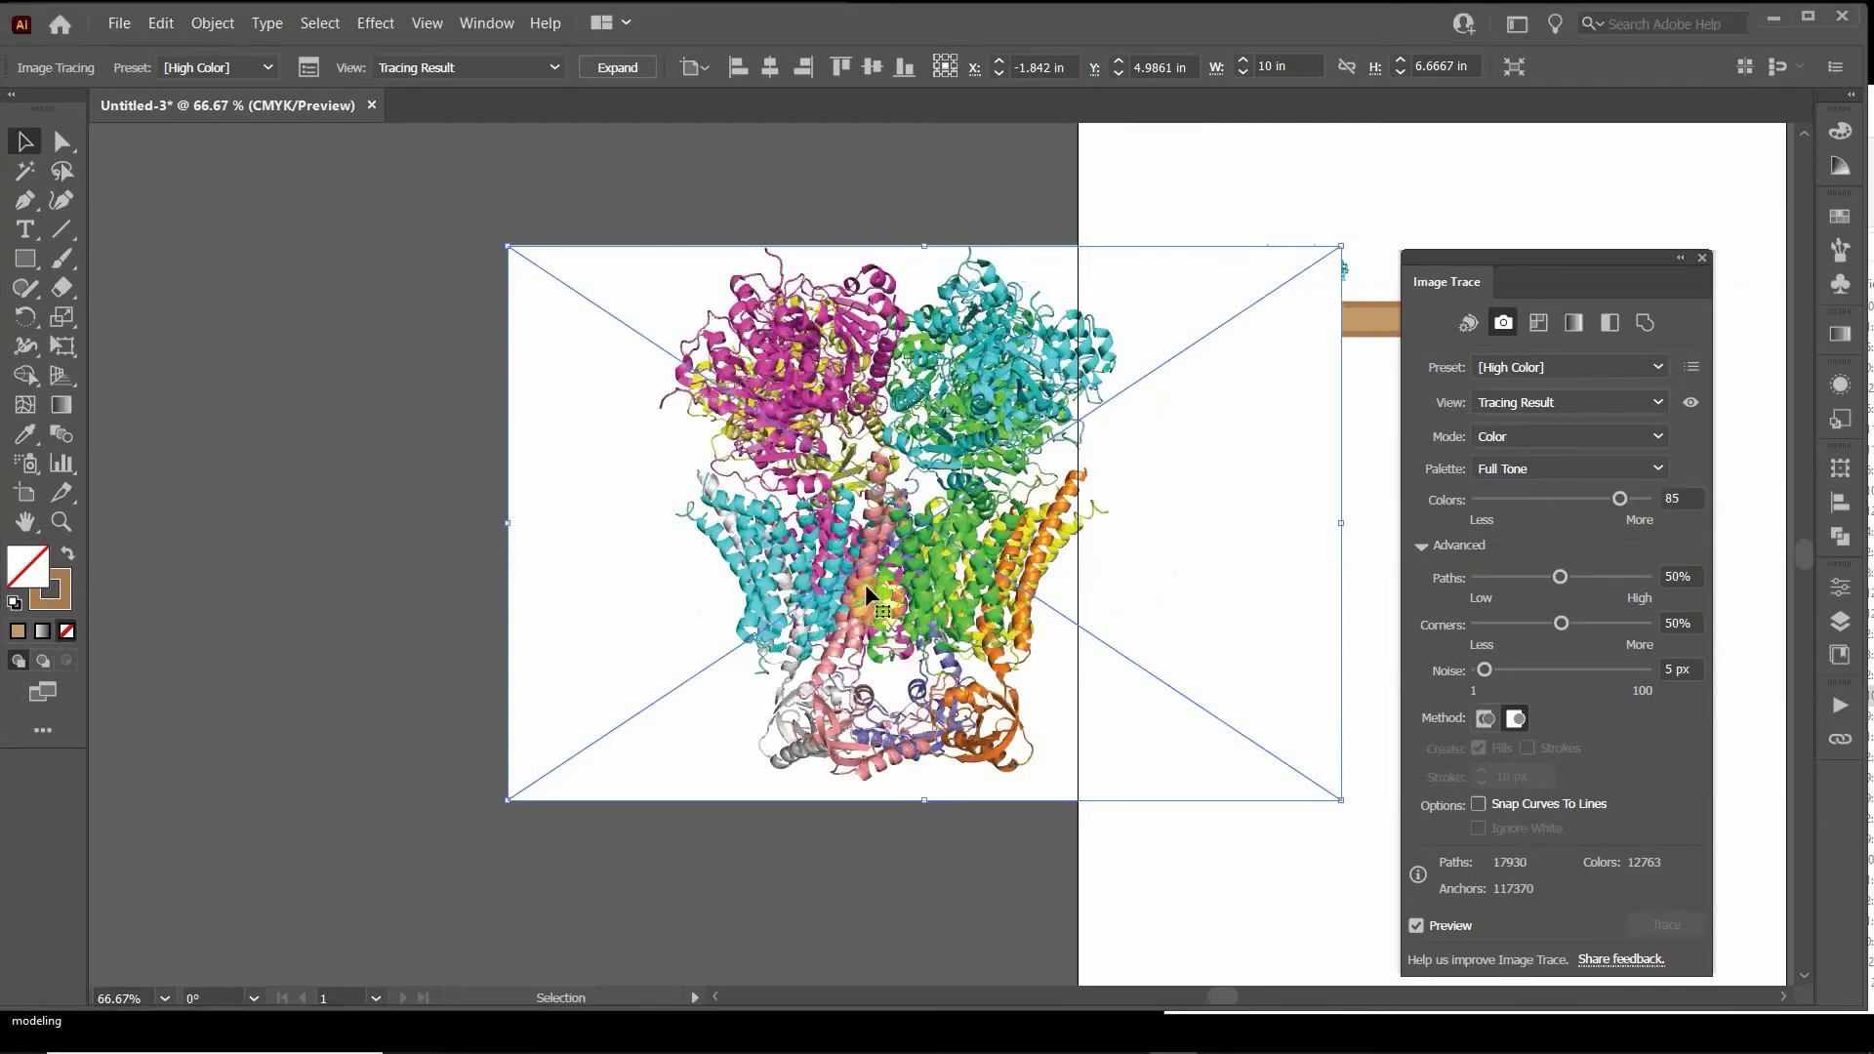
- Inspect the color trace of the protein up close and raise its Colors setting to 100
scroll(870, 584, "up", 2)
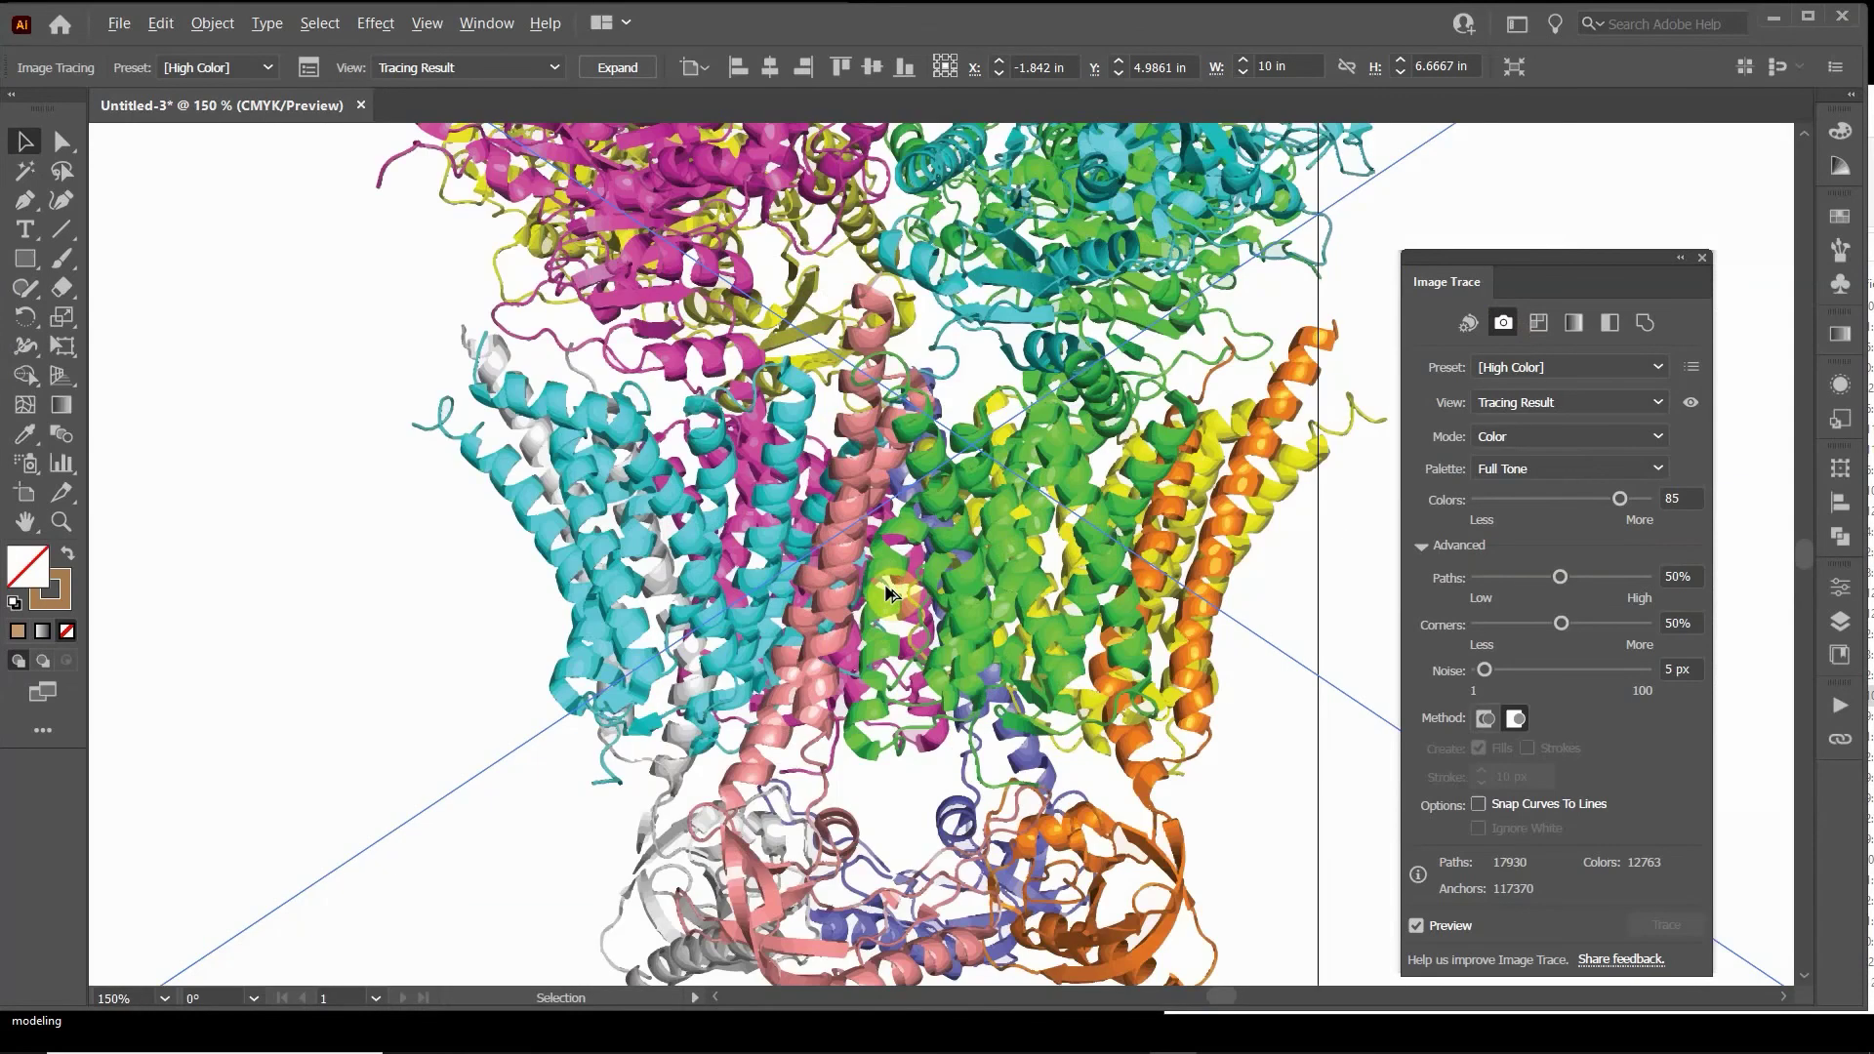
scroll(889, 590, "down", 2)
left_click_drag(1624, 496, 1652, 499)
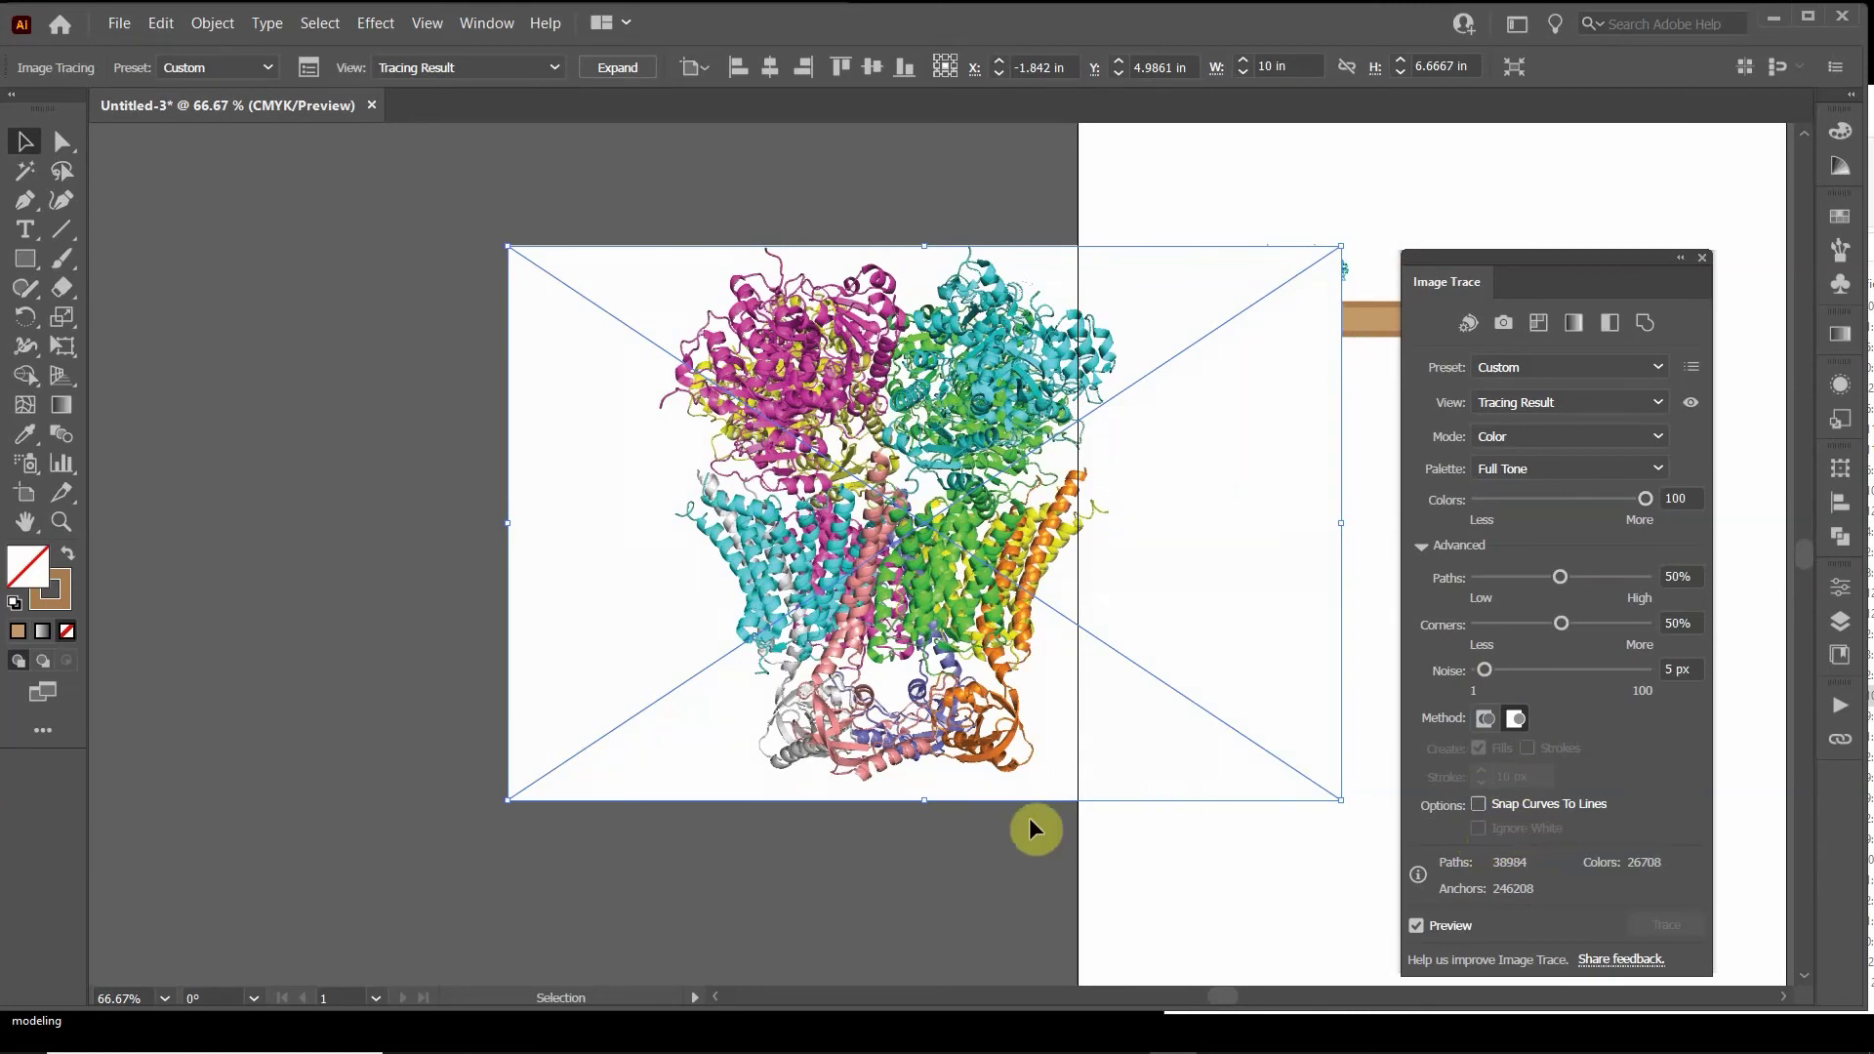
- Expand the traced protein image into paths and move it onto the artboard below the small membrane figure
left_click(1703, 258)
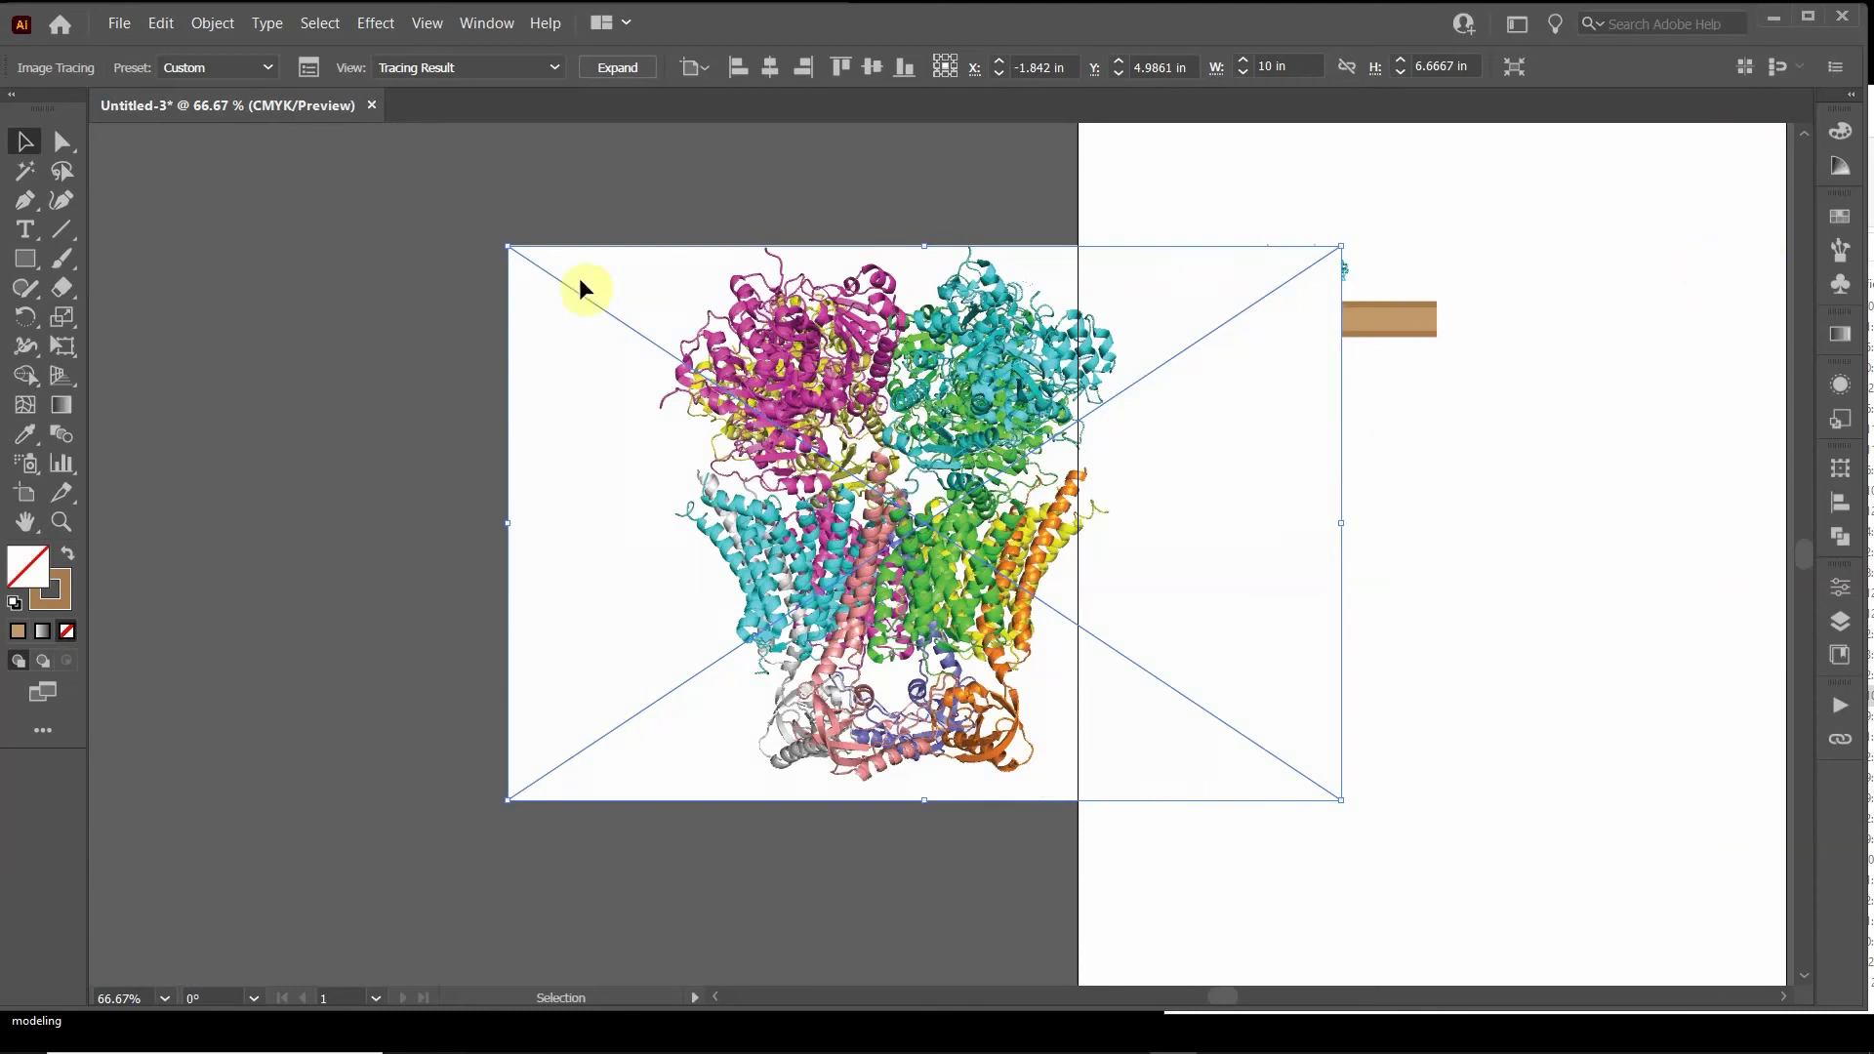
left_click(639, 66)
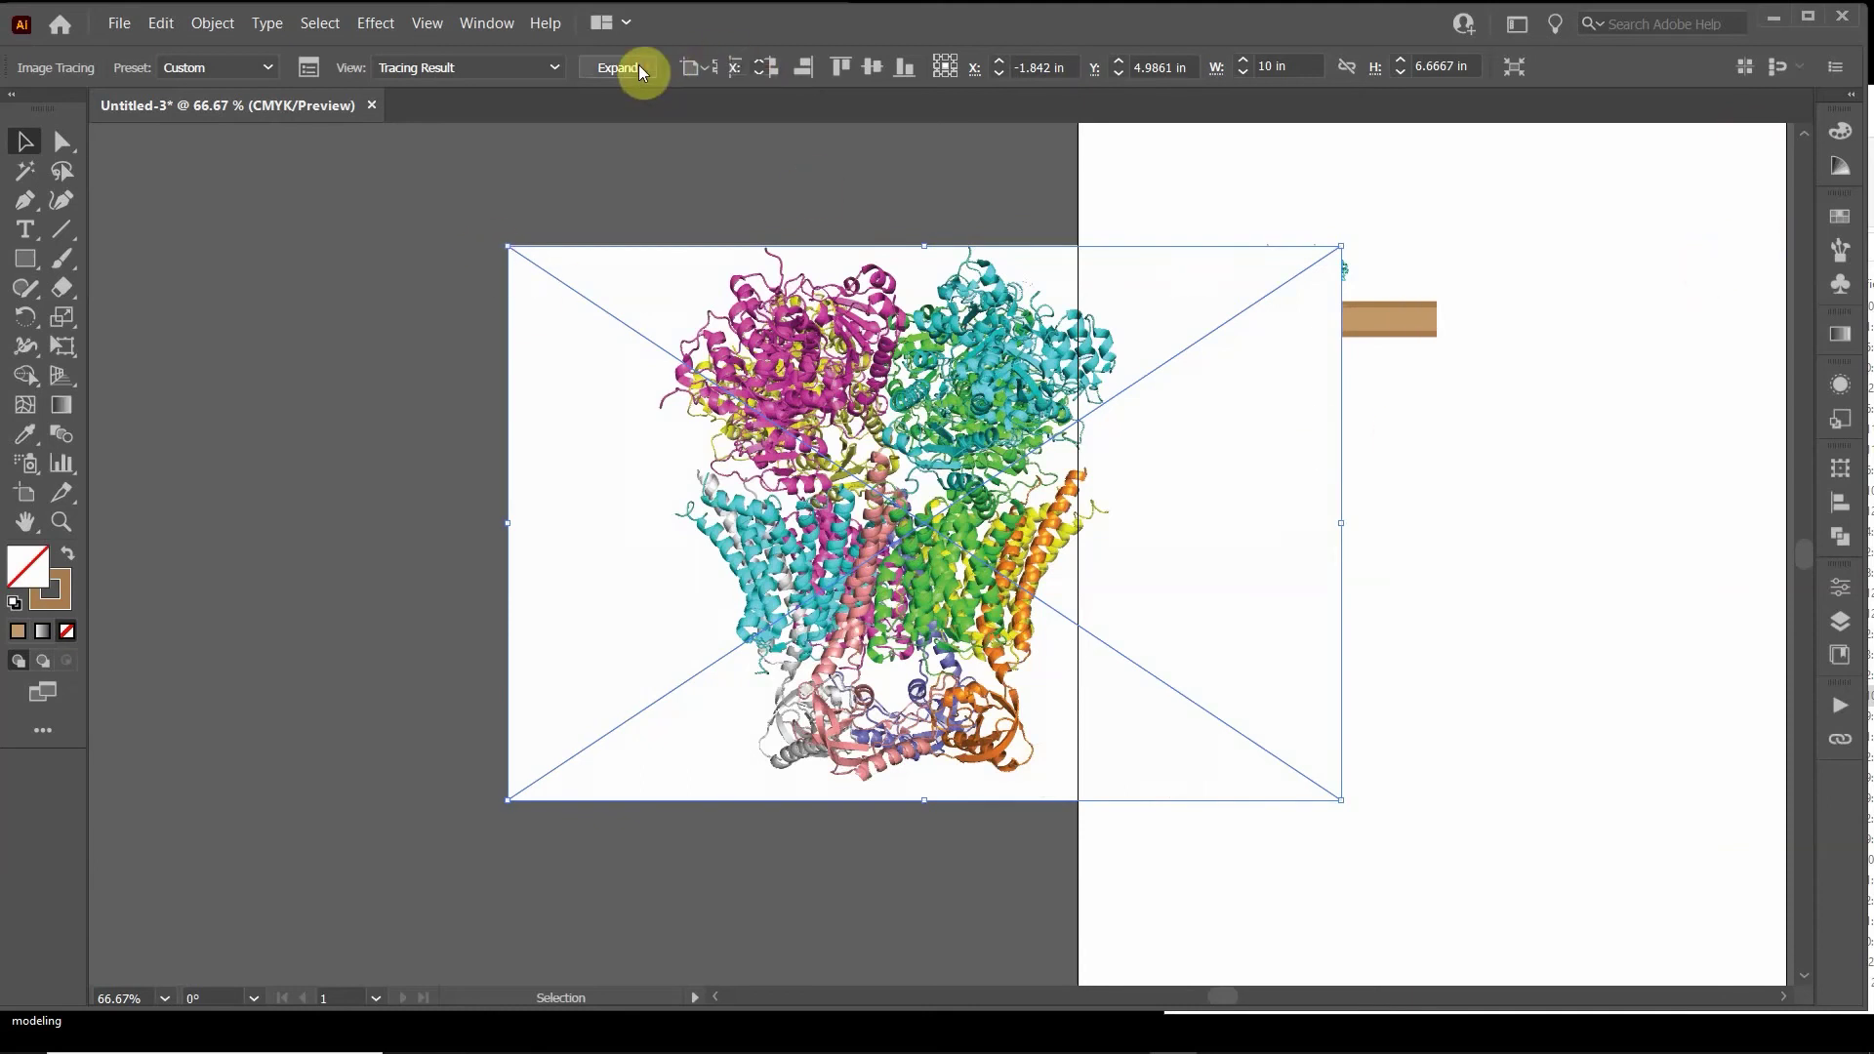
left_click(607, 352)
left_click(605, 371)
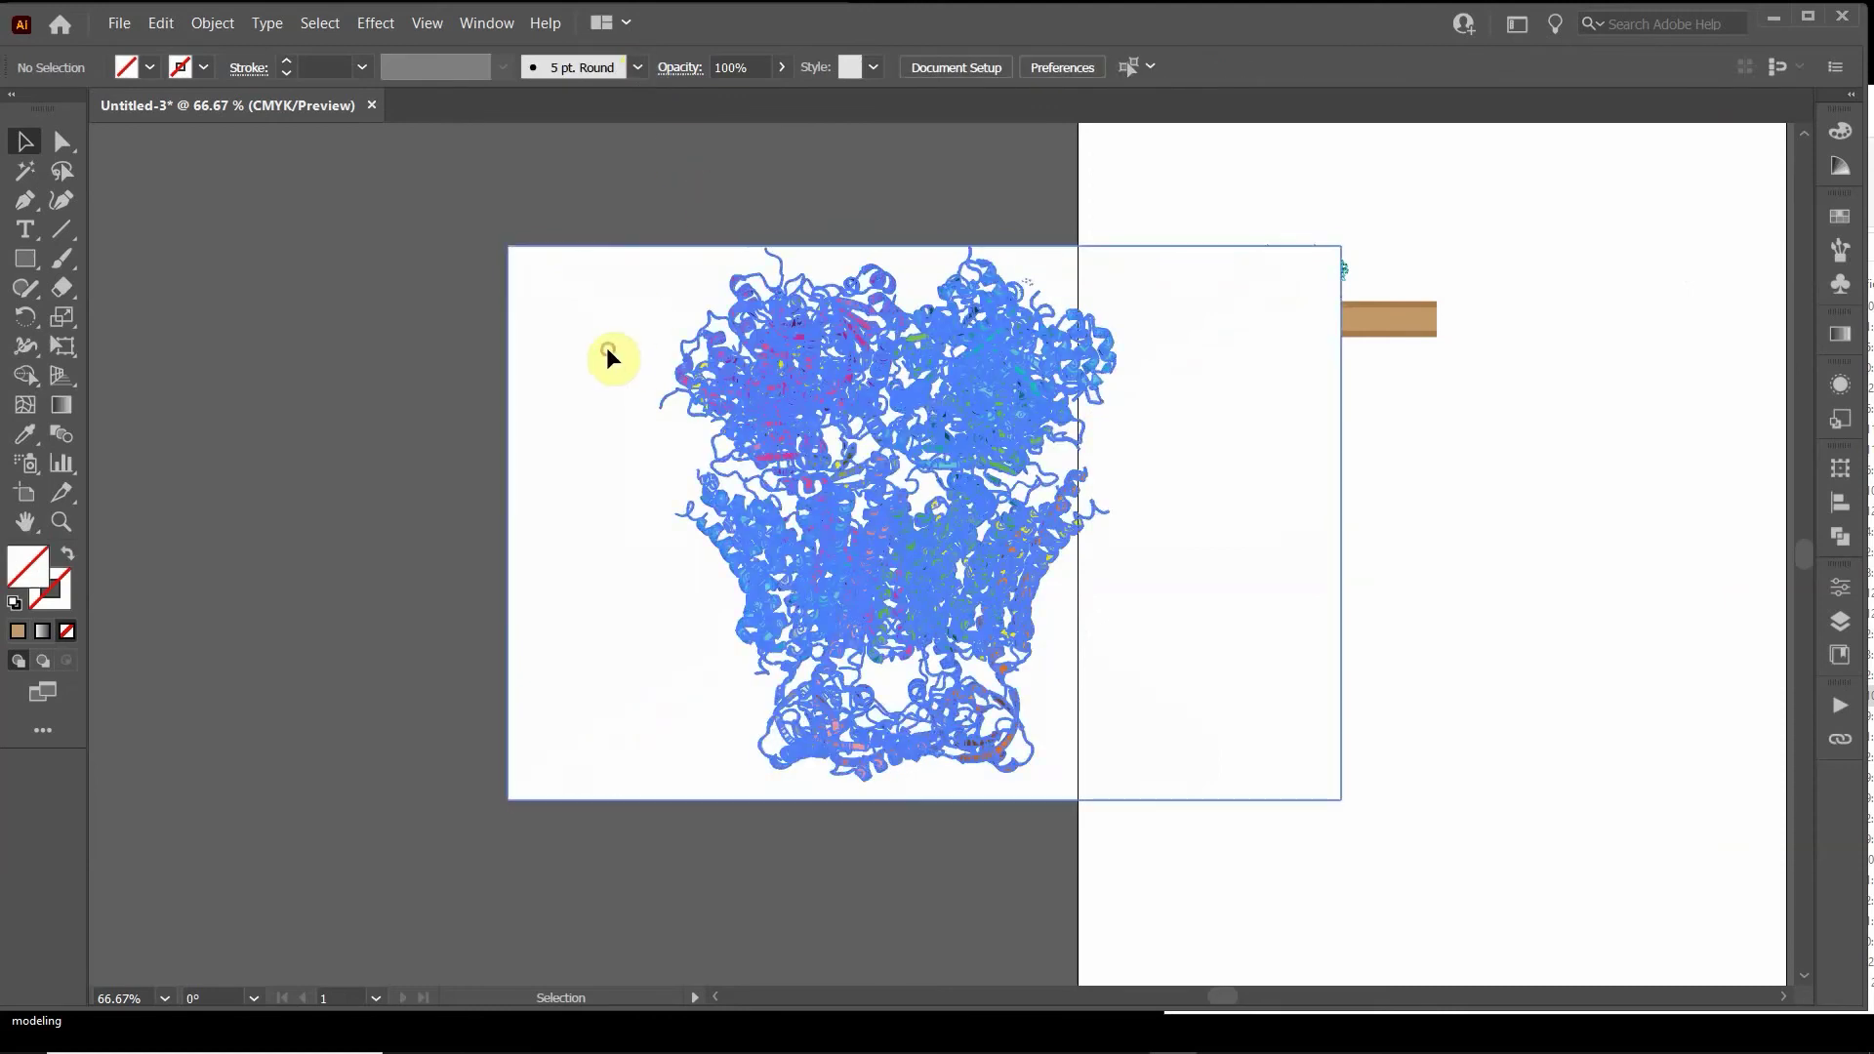
mouse_move(651, 373)
left_mouse_down()
mouse_move(673, 415)
mouse_move(1005, 581)
mouse_move(953, 532)
left_mouse_up()
scroll(1129, 807, "down", 1)
left_click(570, 673)
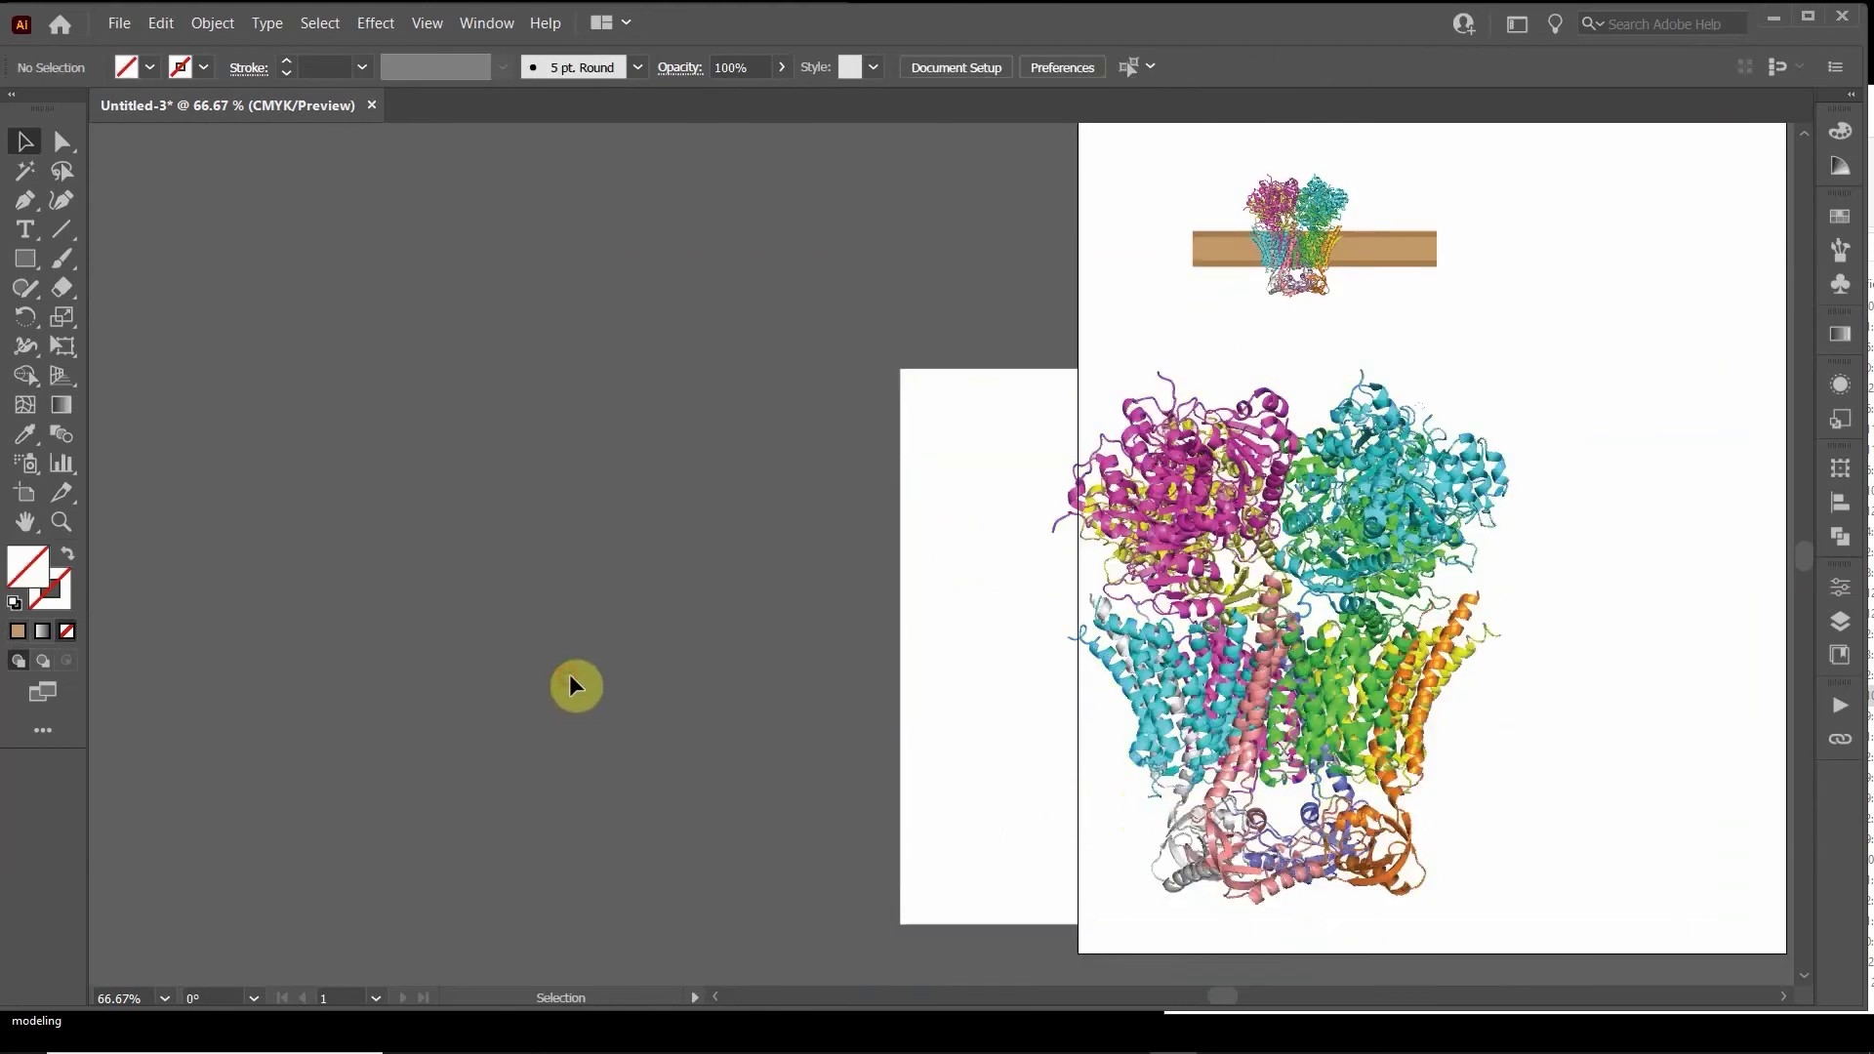
- Draw a wide rectangle across the large protein's transmembrane helices and give it a dark brown fill and stroke
left_click(33, 260)
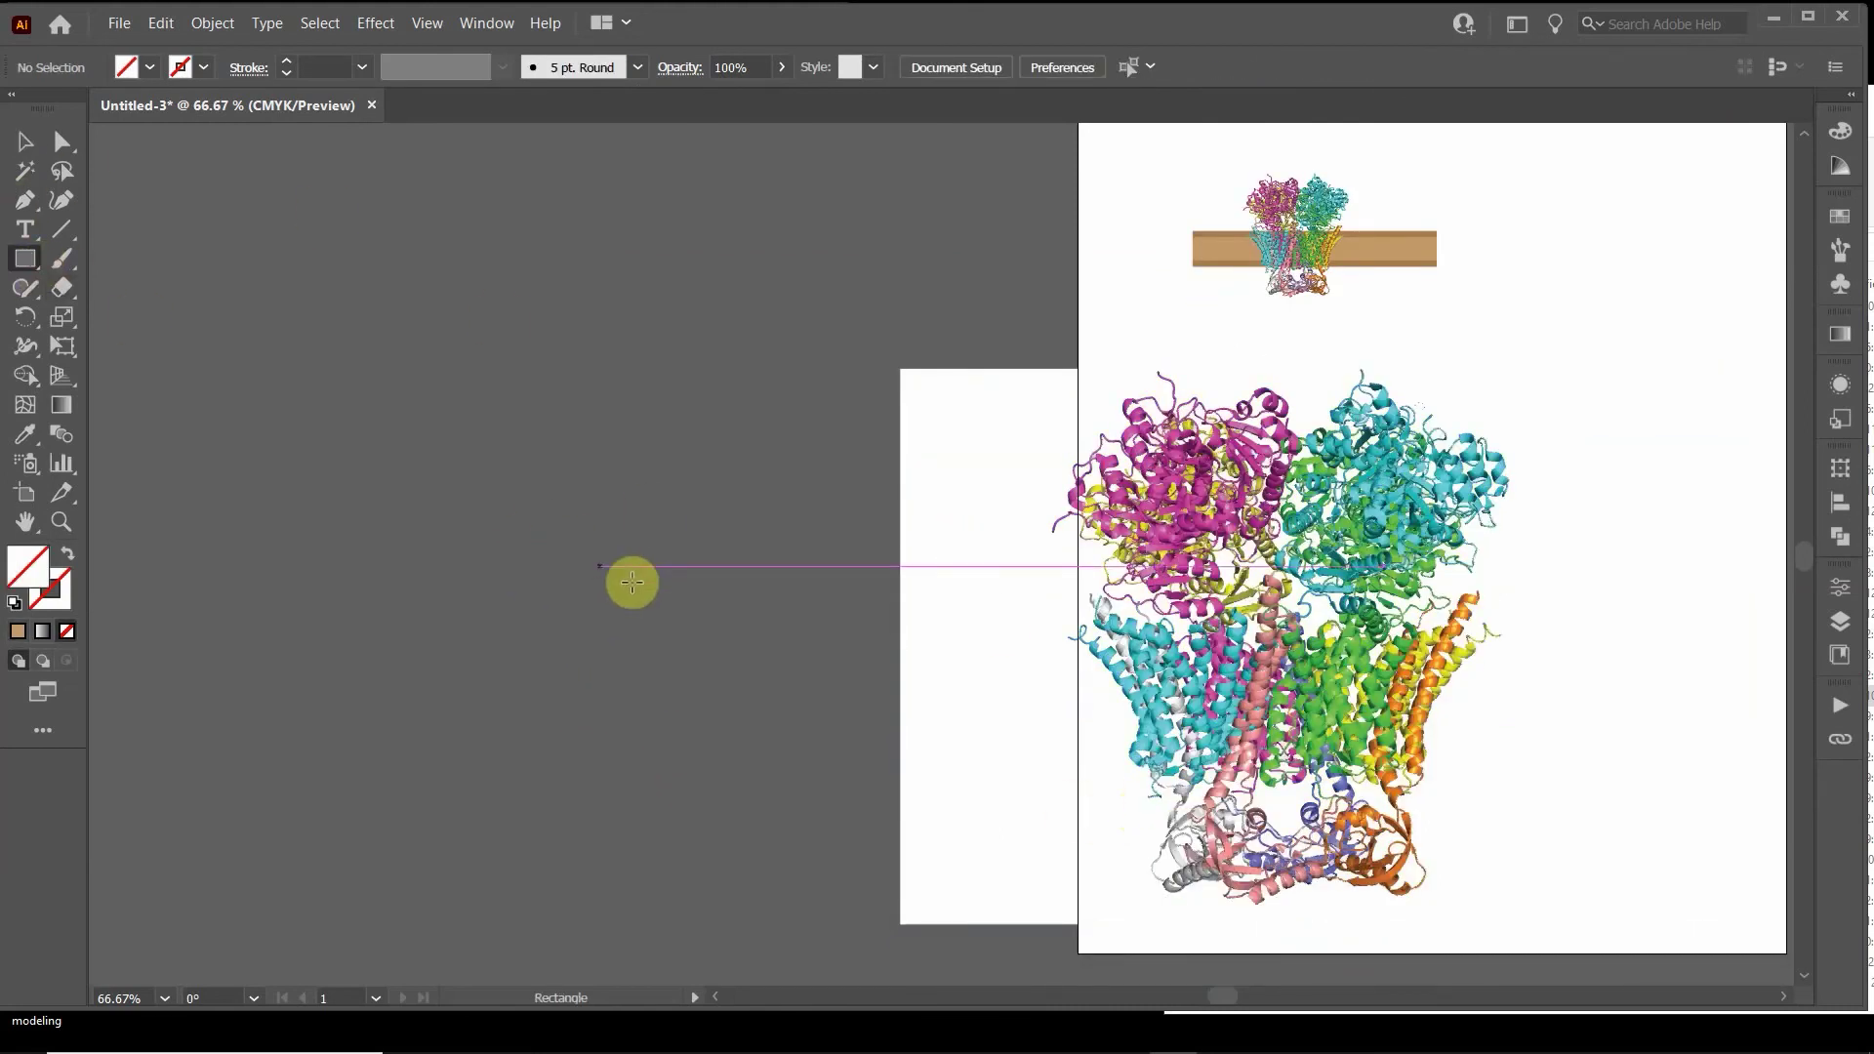
left_click_drag(688, 601, 1734, 781)
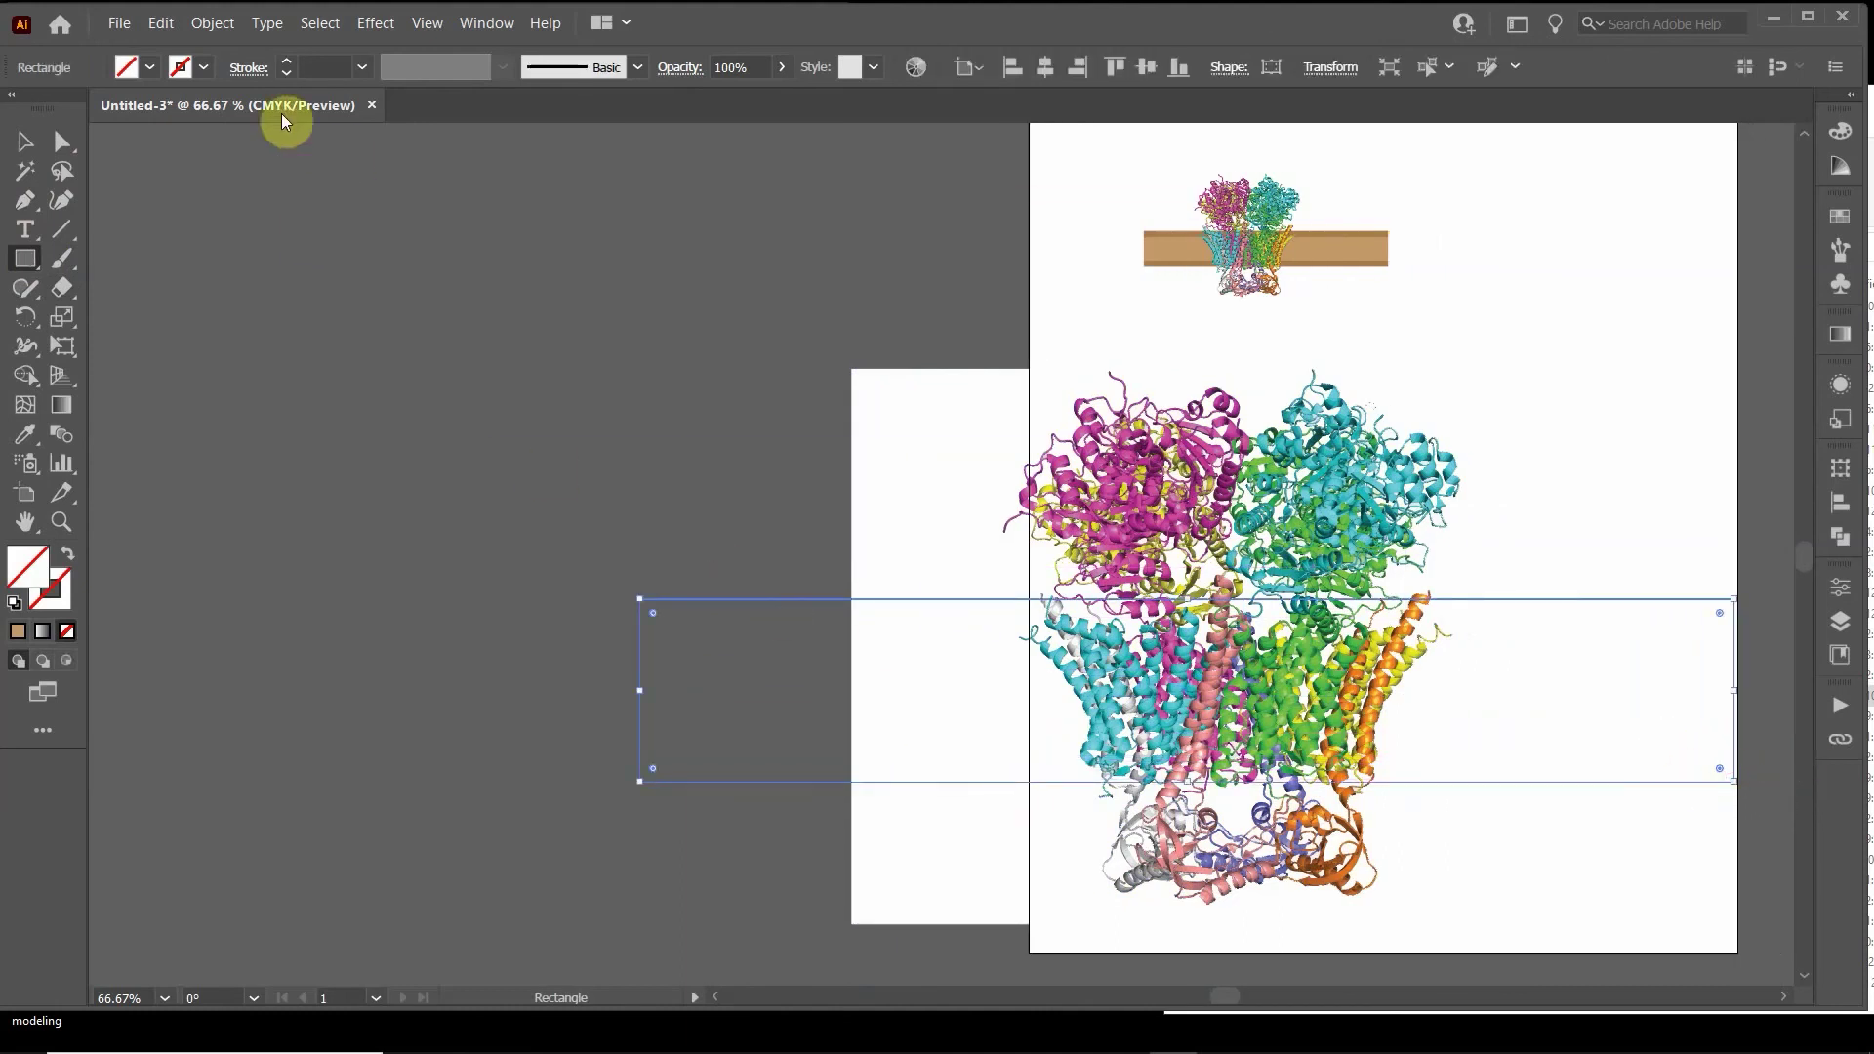
left_click(203, 66)
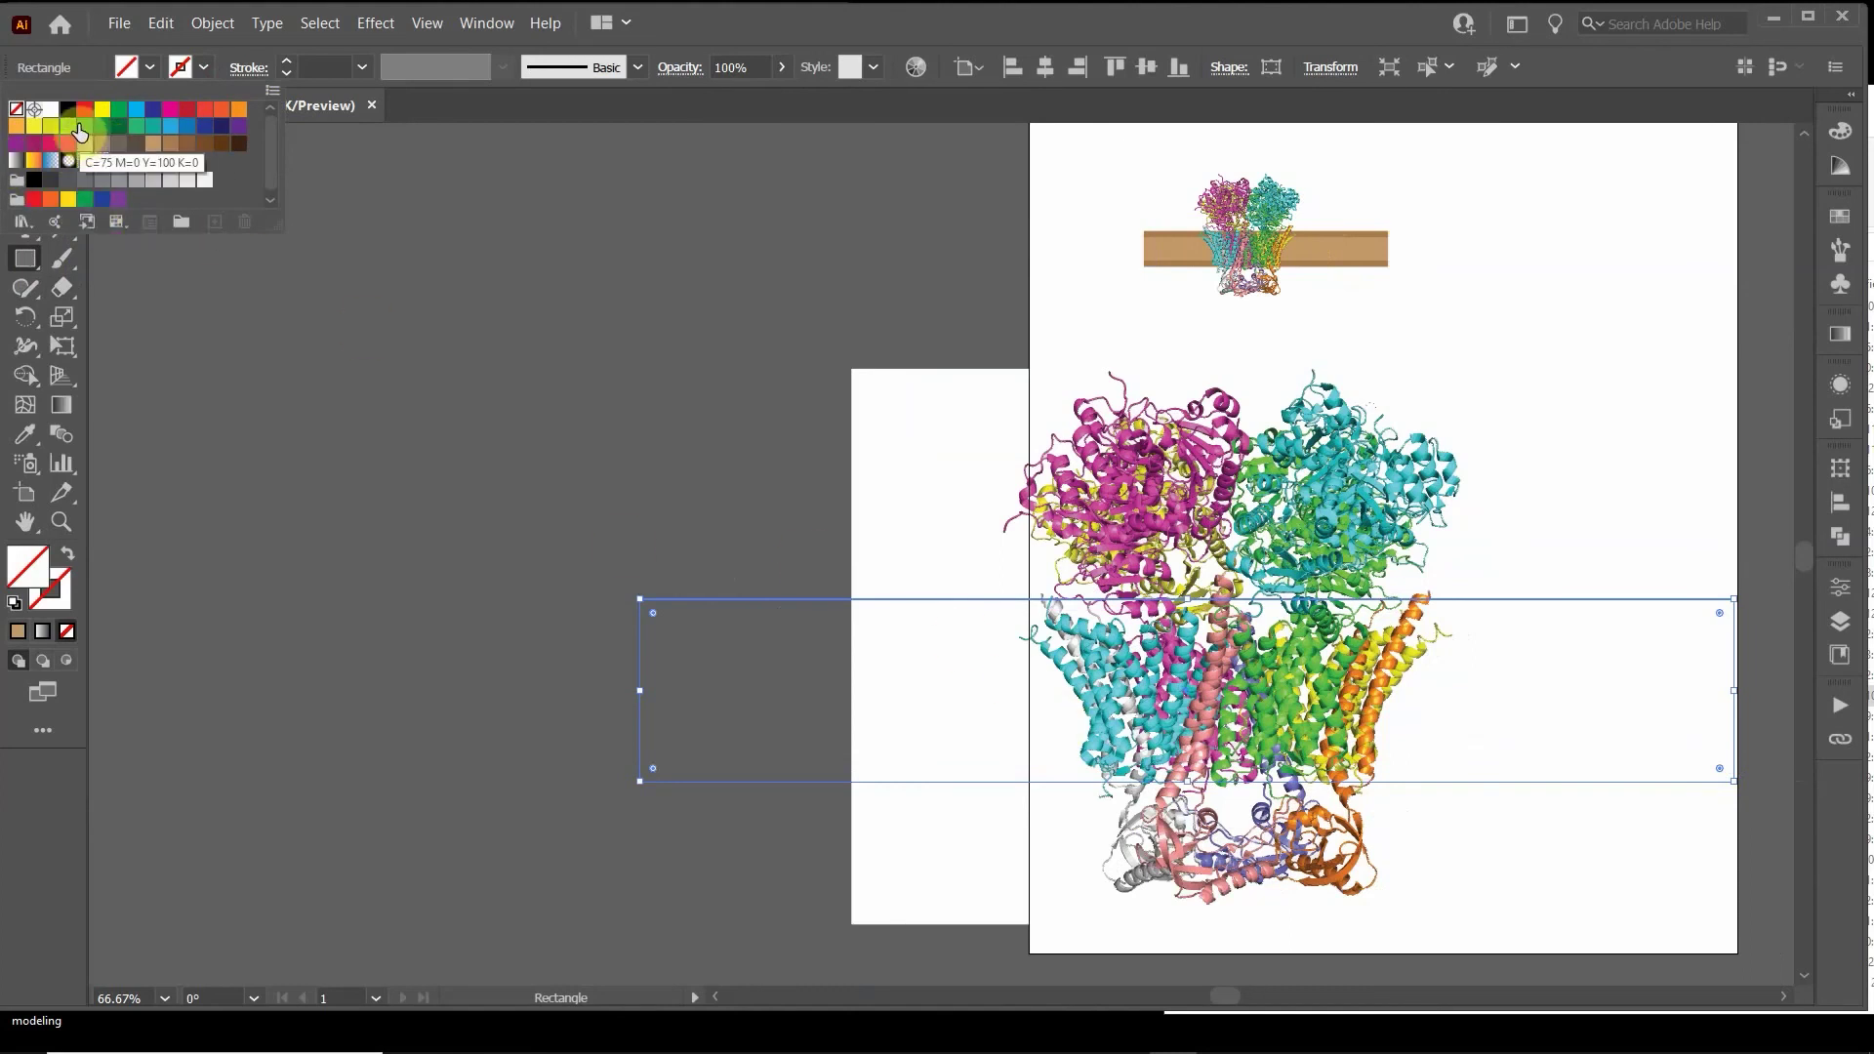
left_click(221, 149)
left_click(156, 66)
left_click(156, 65)
left_click(203, 146)
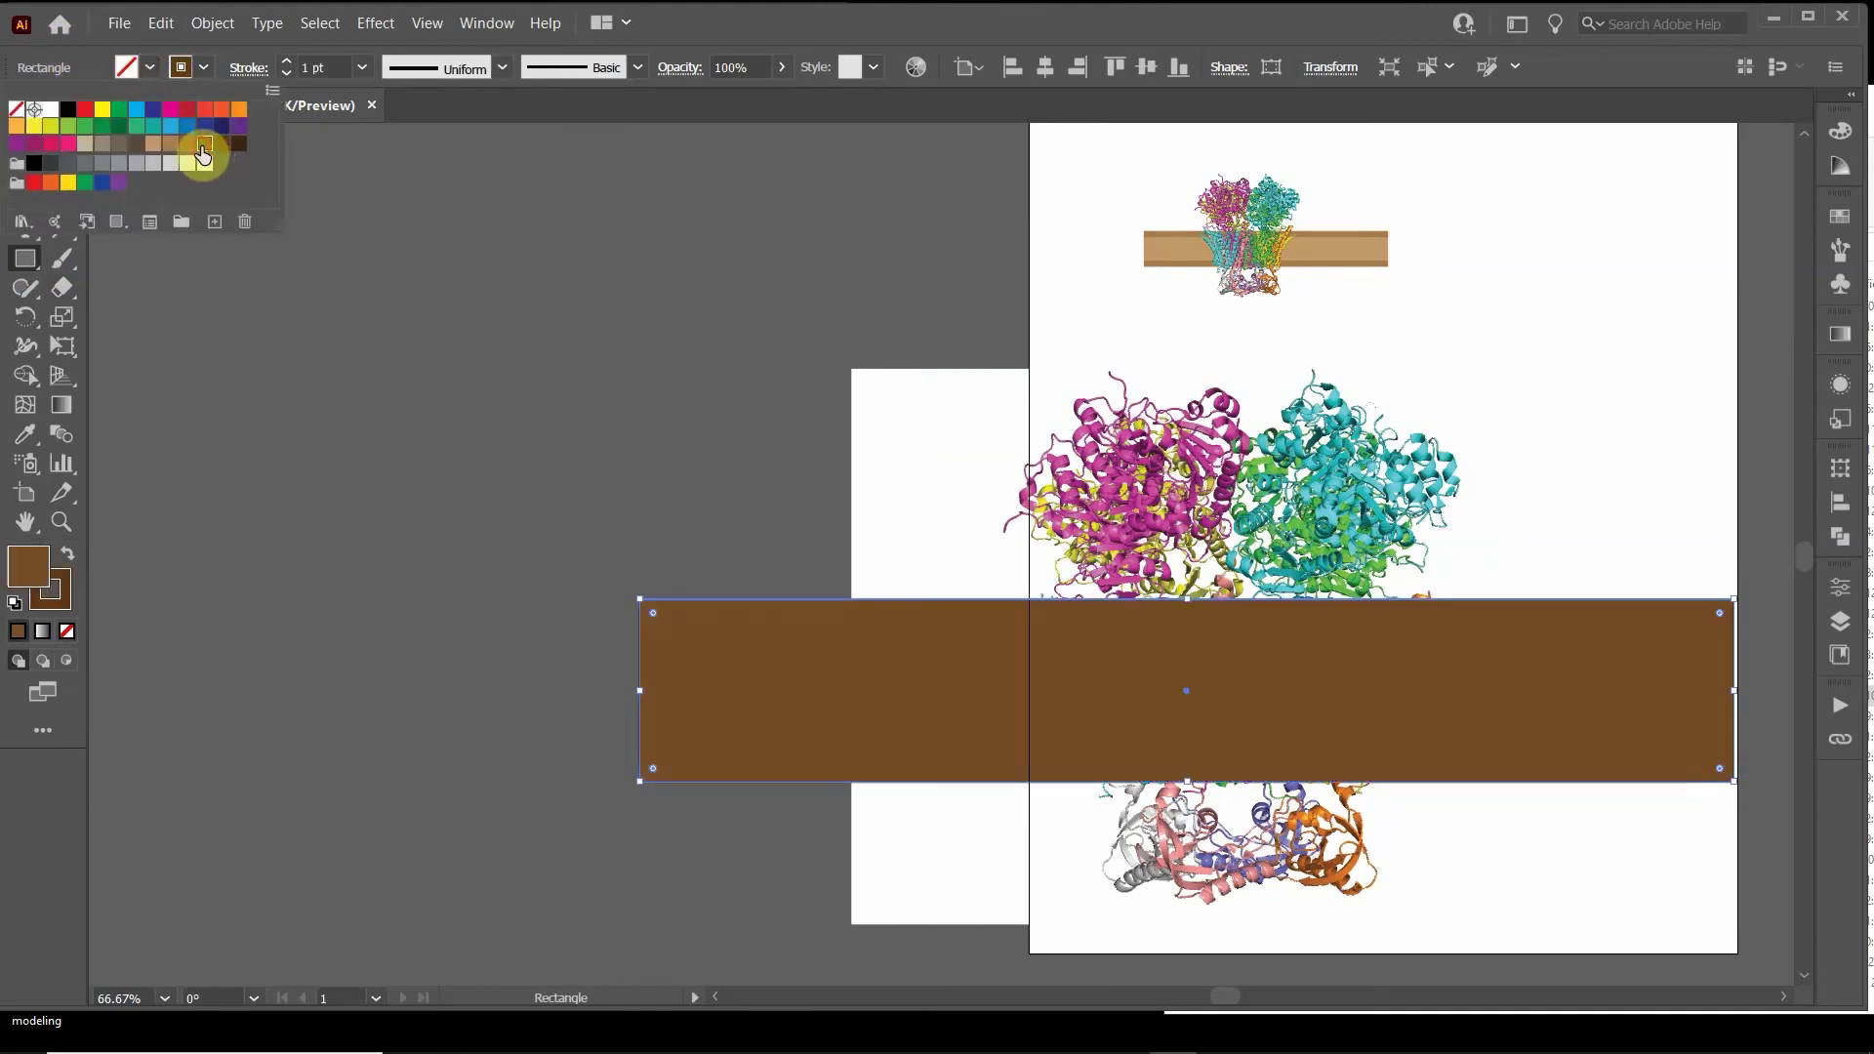
left_click(222, 147)
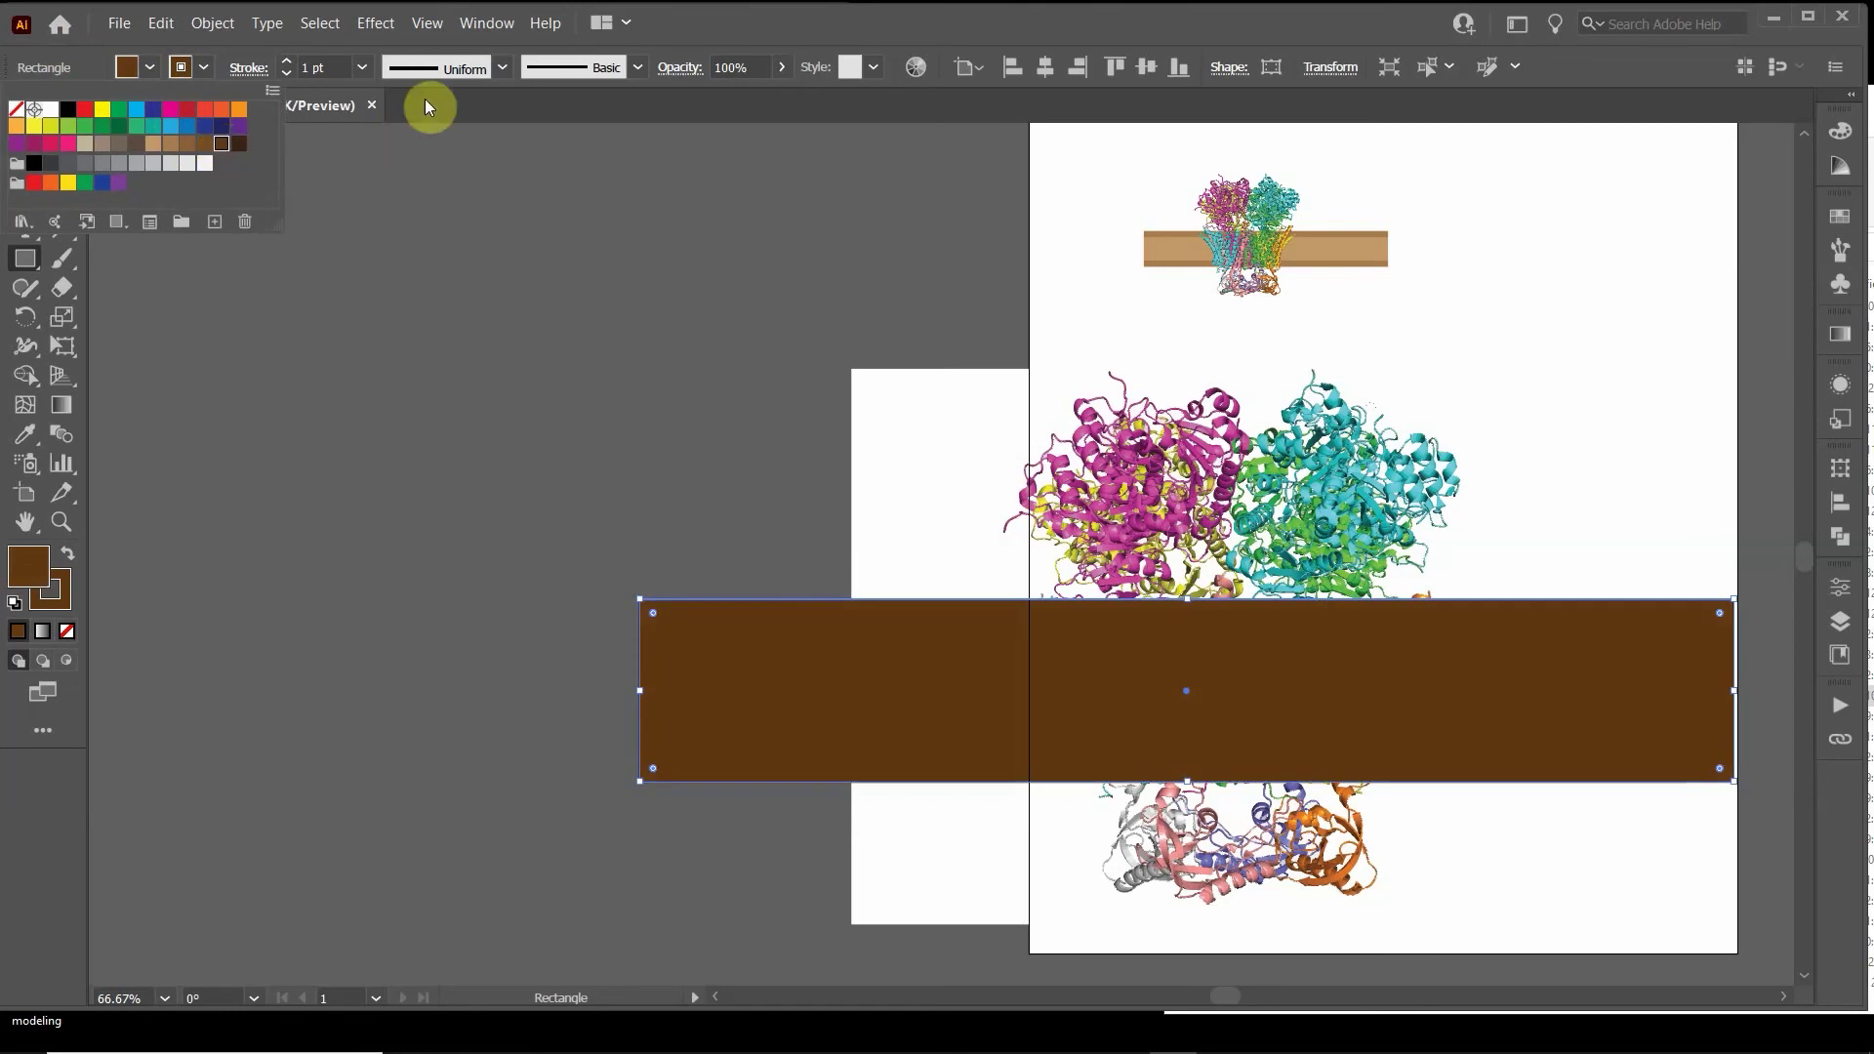
left_click(683, 33)
- Send the dark brown membrane rectangle to the back, behind the protein, and deselect it
left_click(26, 140)
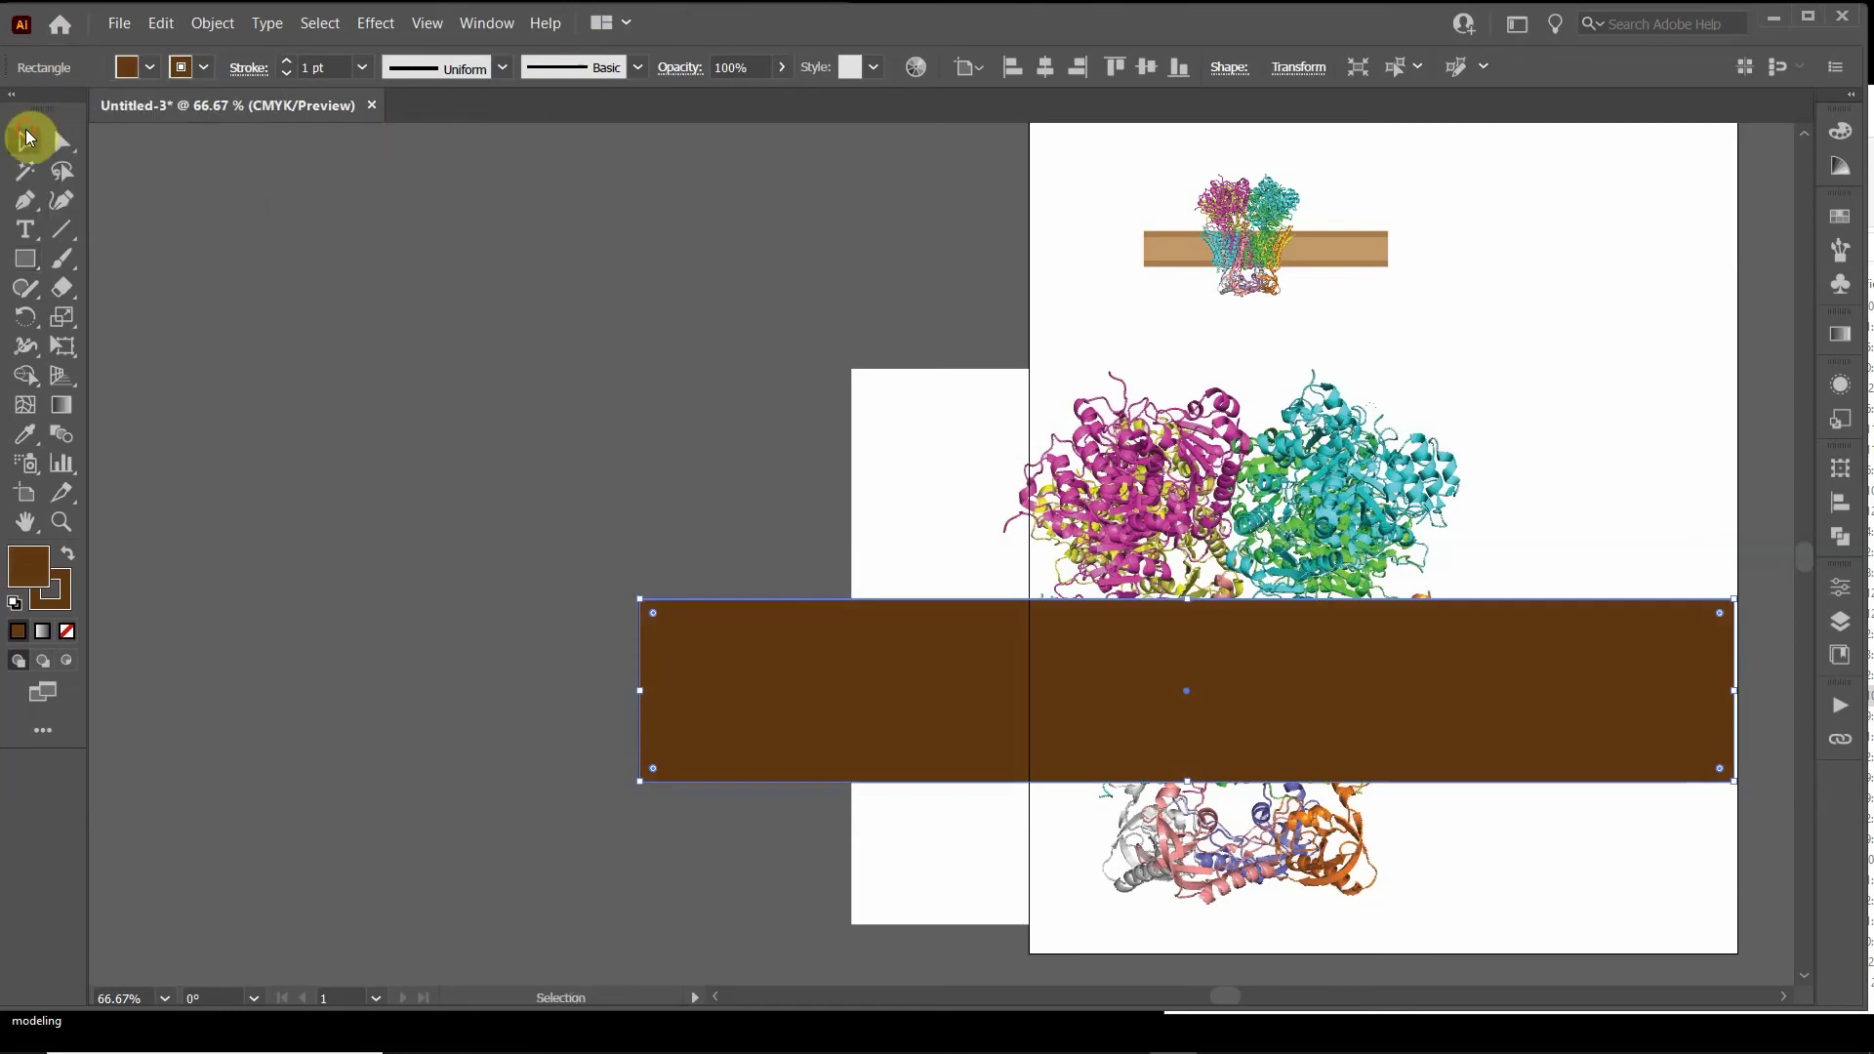
right_click(720, 659)
mouse_move(786, 559)
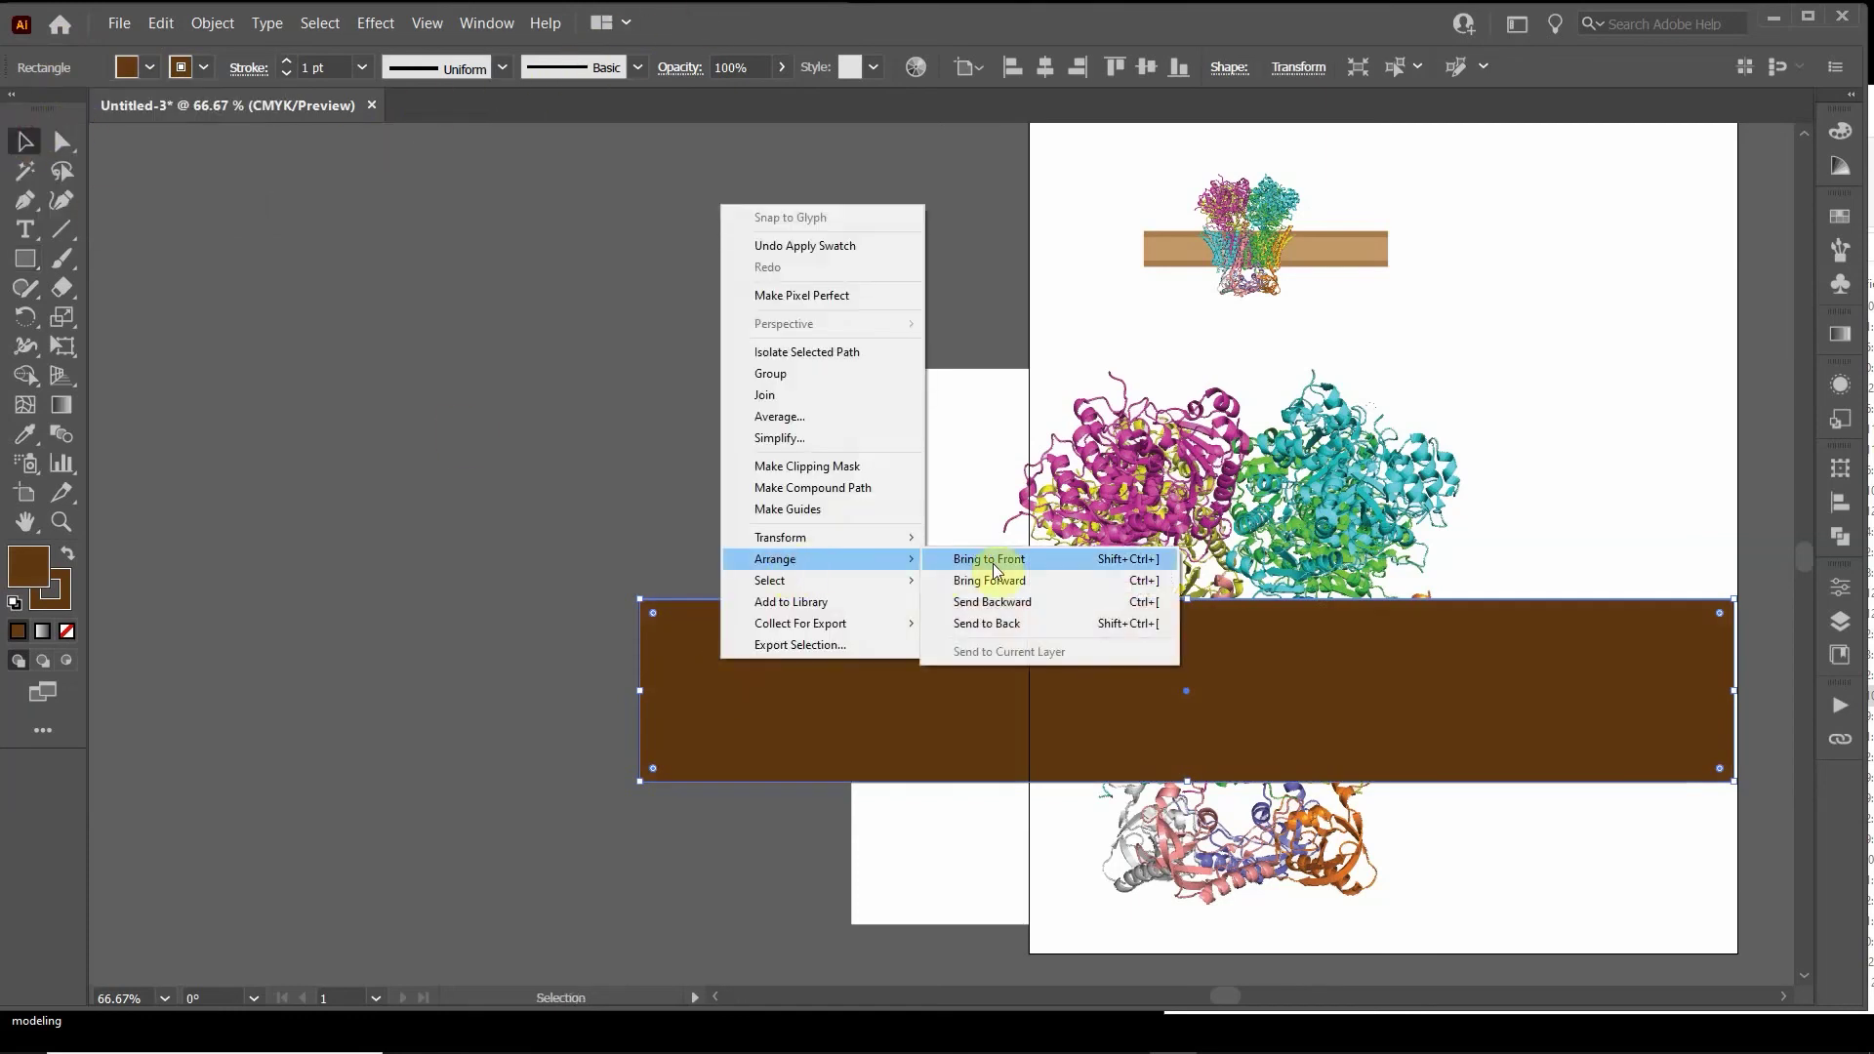
left_click(1011, 621)
left_click(655, 518)
- Isolate the expanded protein group and delete its white background path
left_click(954, 534)
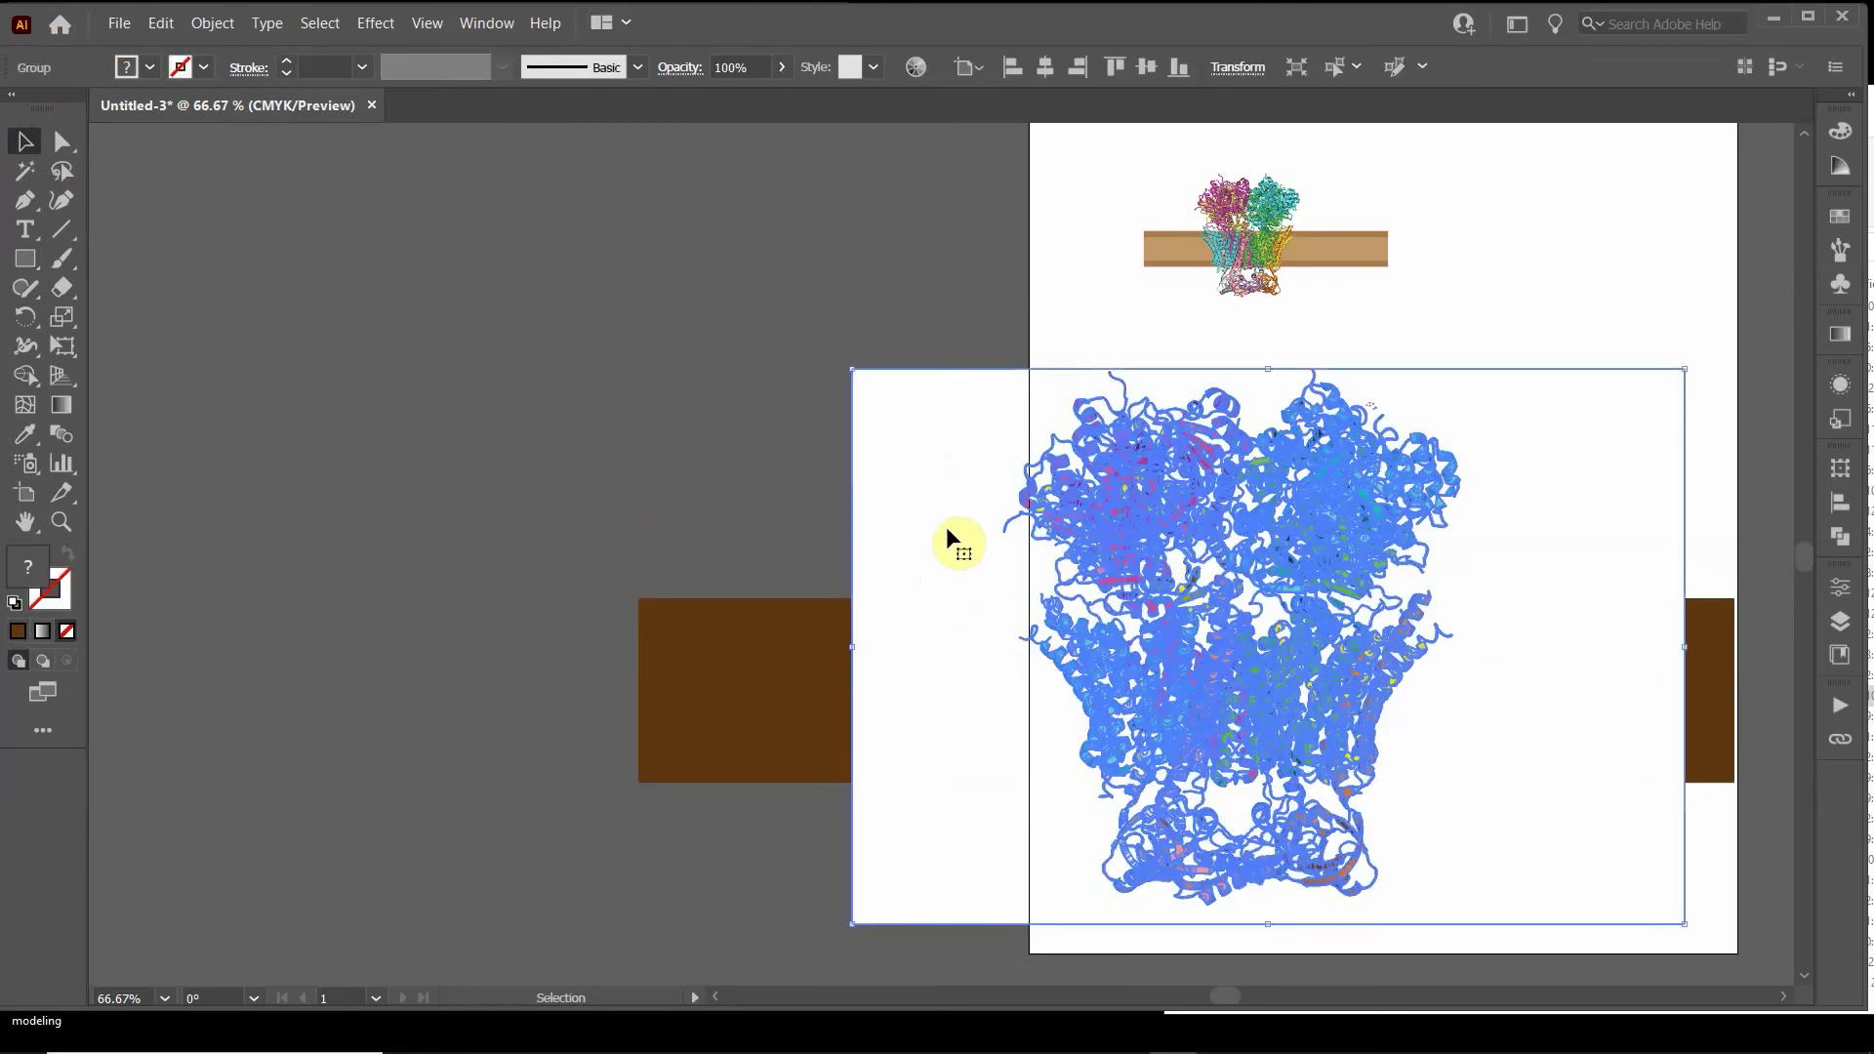
double_click(945, 526)
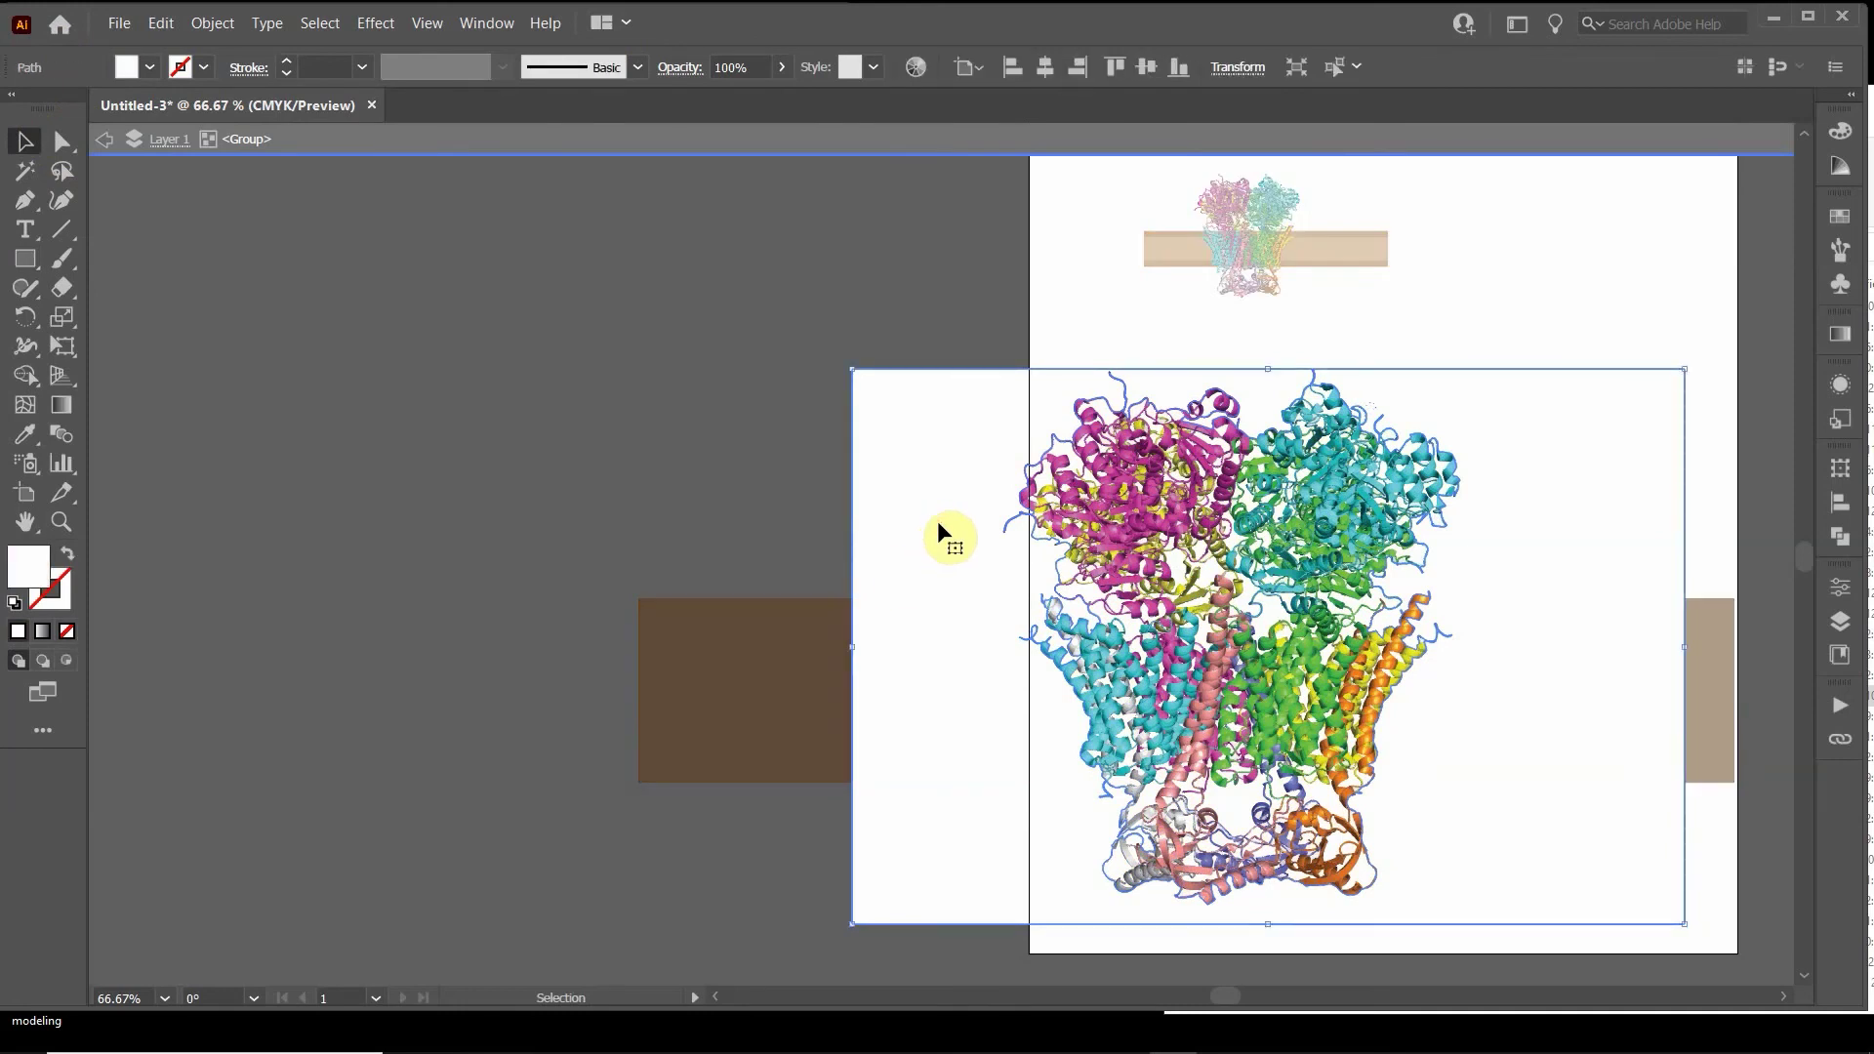
key("Delete")
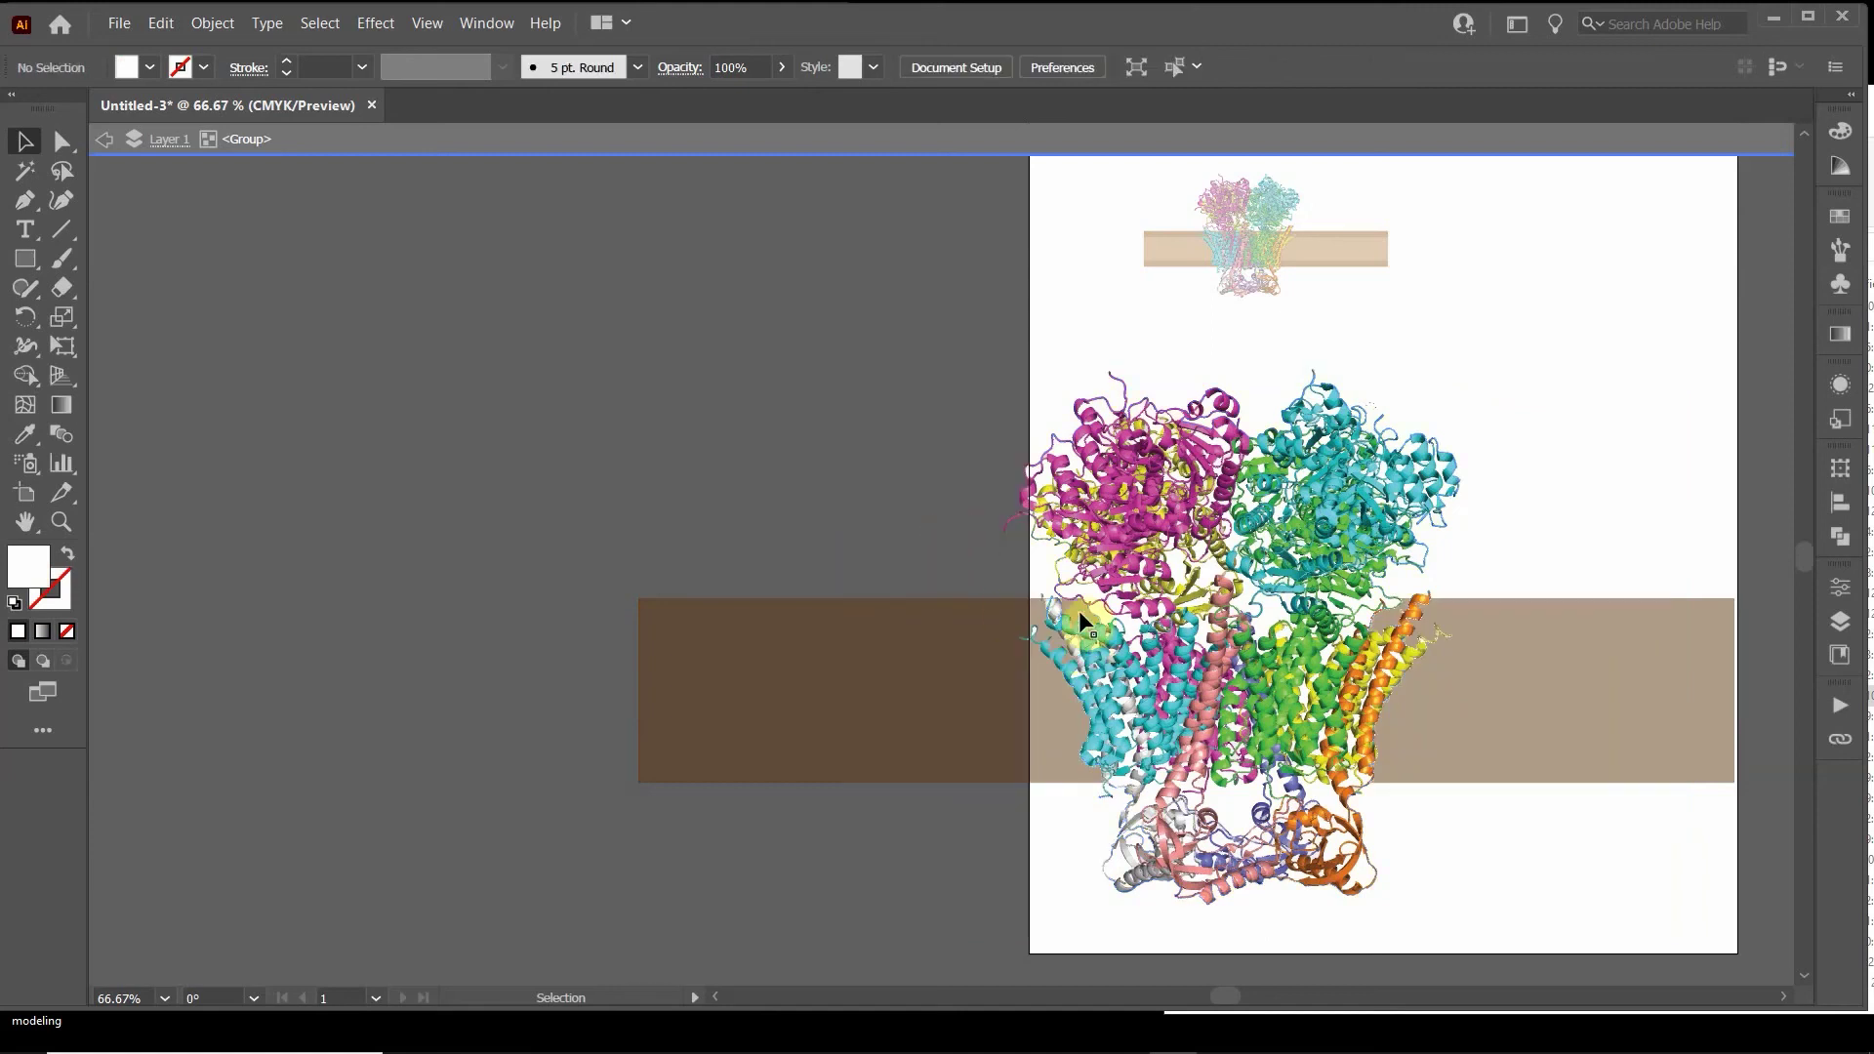
- Delete the leftover white patches between the cyan helices and over to the pink helix within the membrane
scroll(1197, 701, "up", 3)
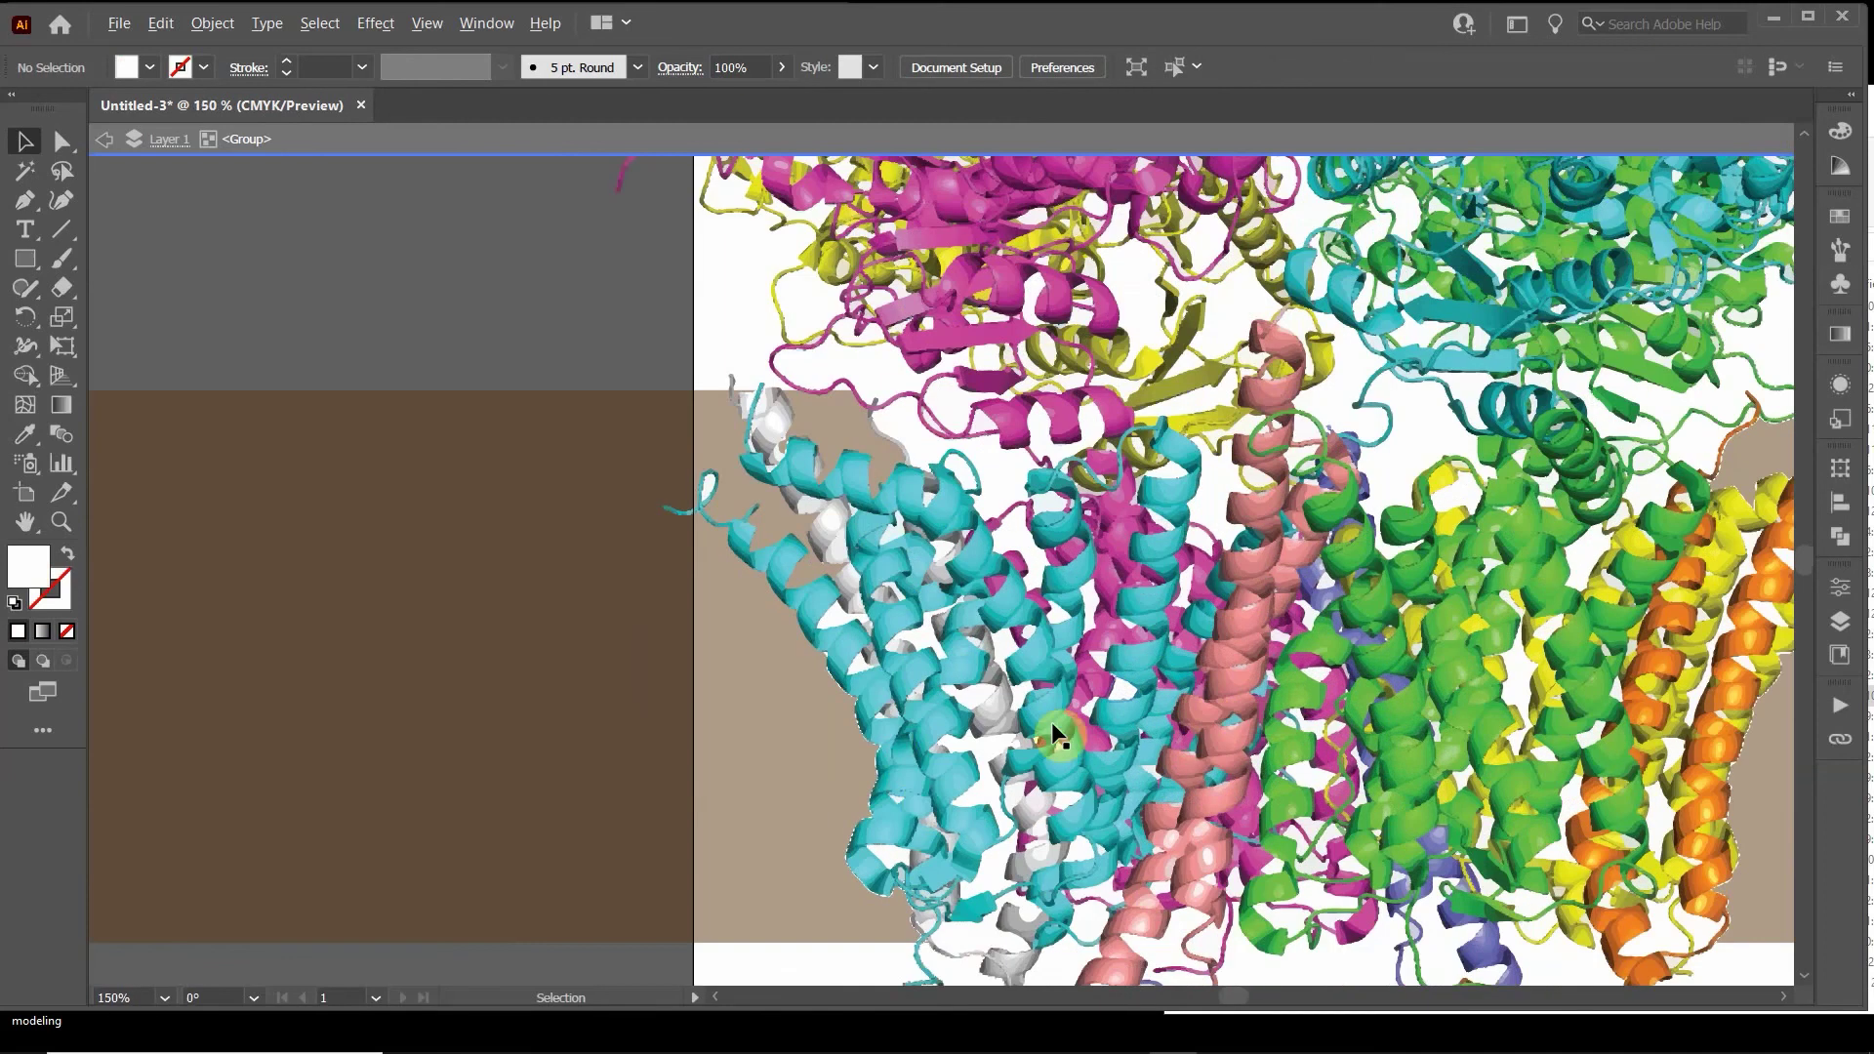
left_click(980, 749)
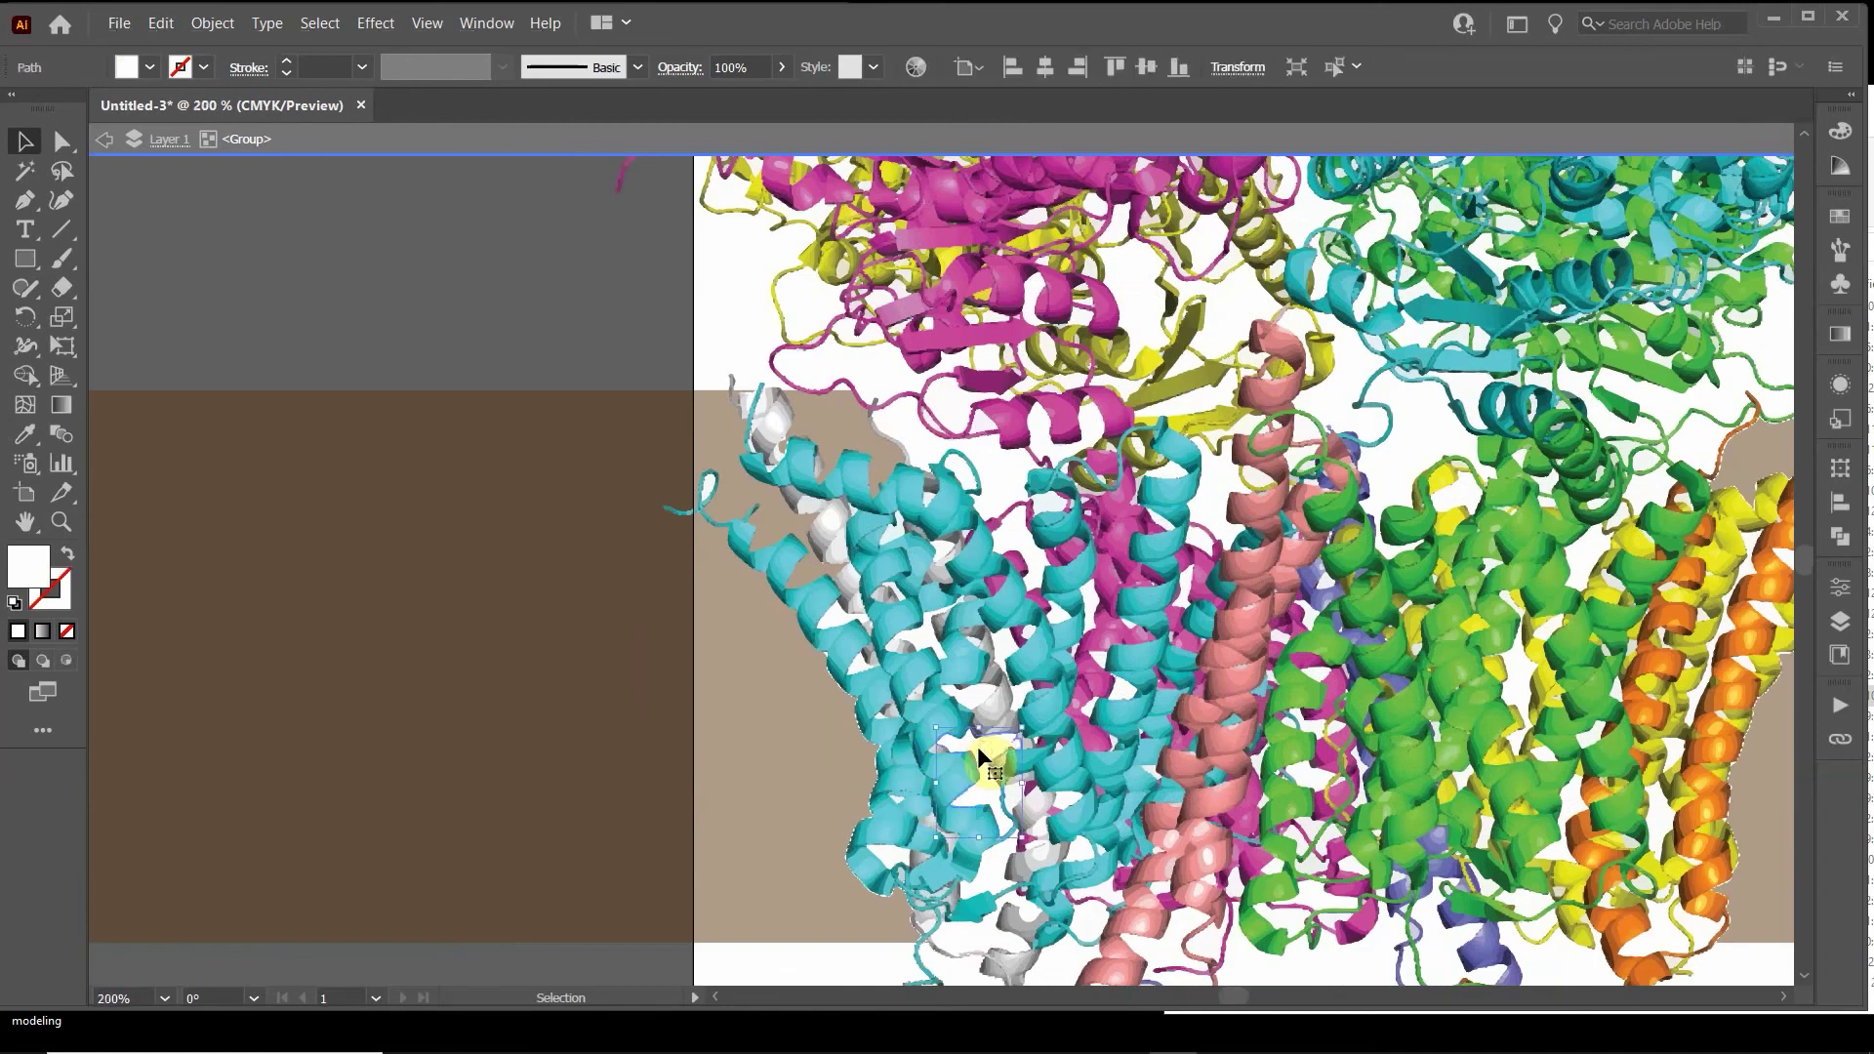
key("Delete")
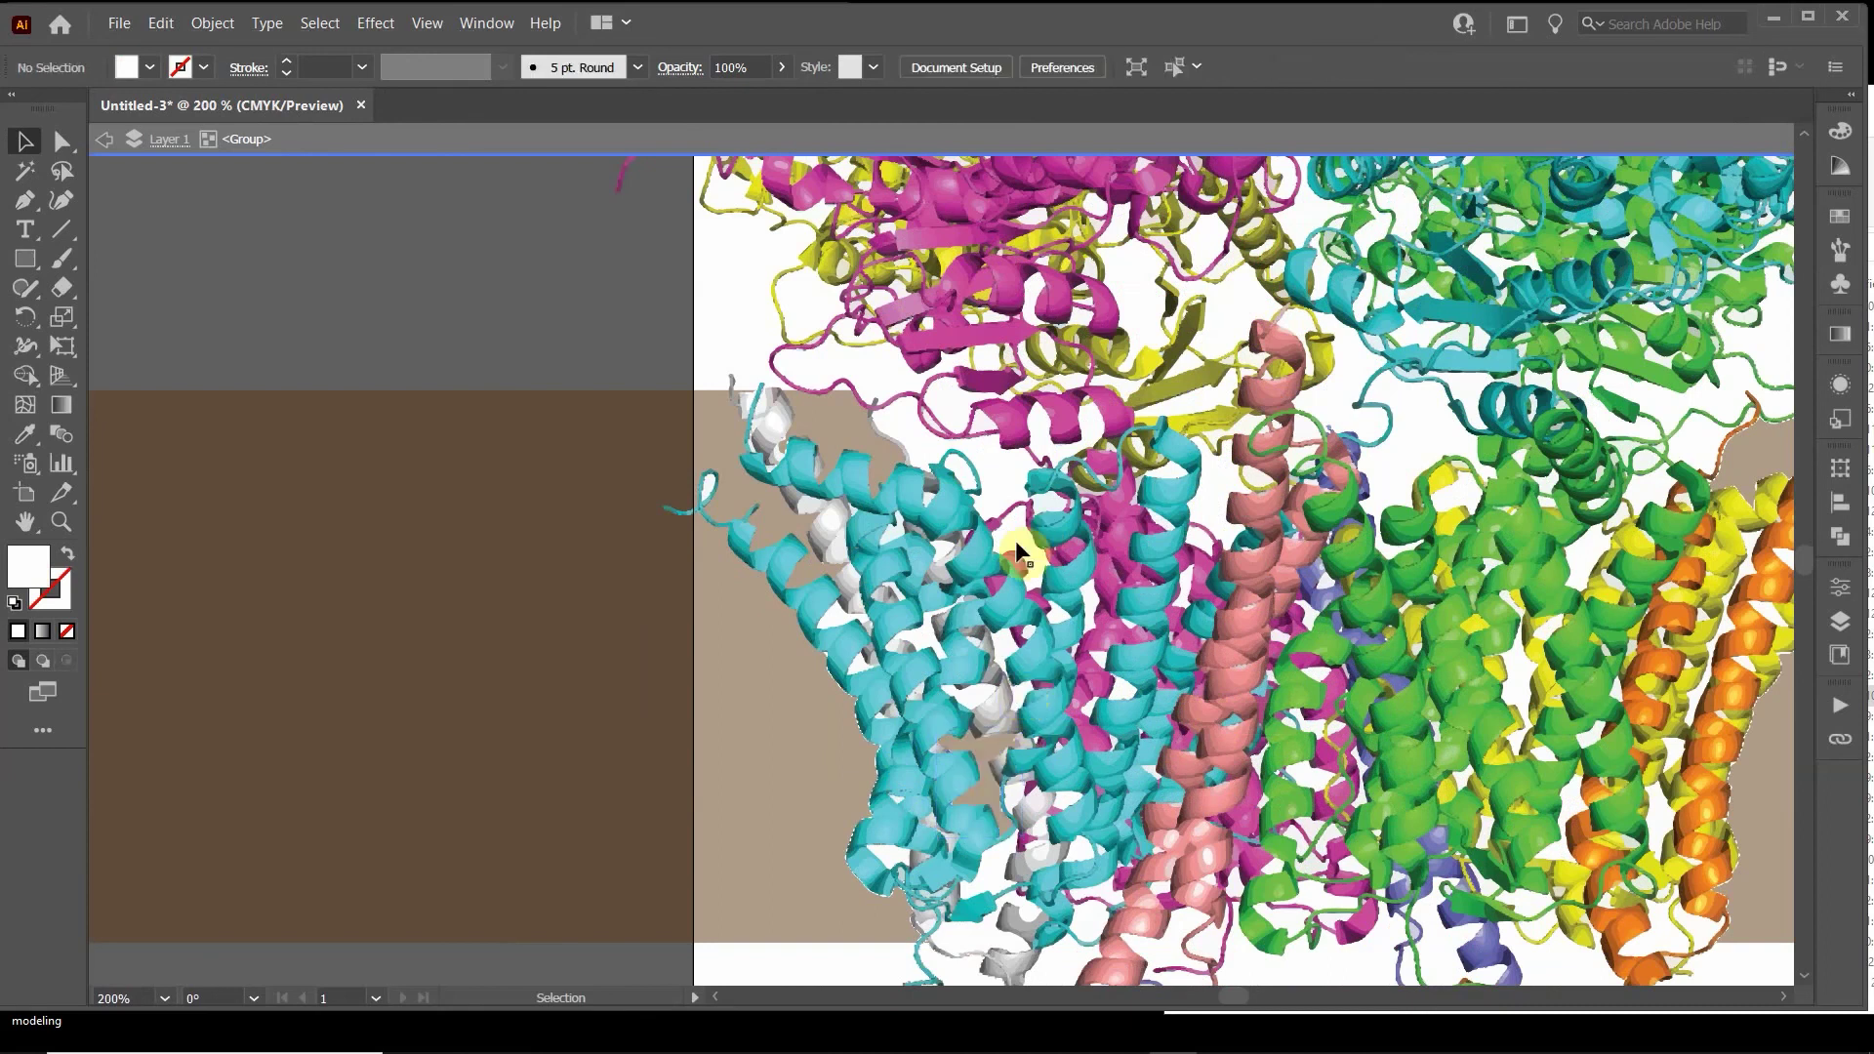
left_click(1021, 529)
key("Delete")
left_click(997, 479)
key("Delete")
left_click(1098, 600)
key("Delete")
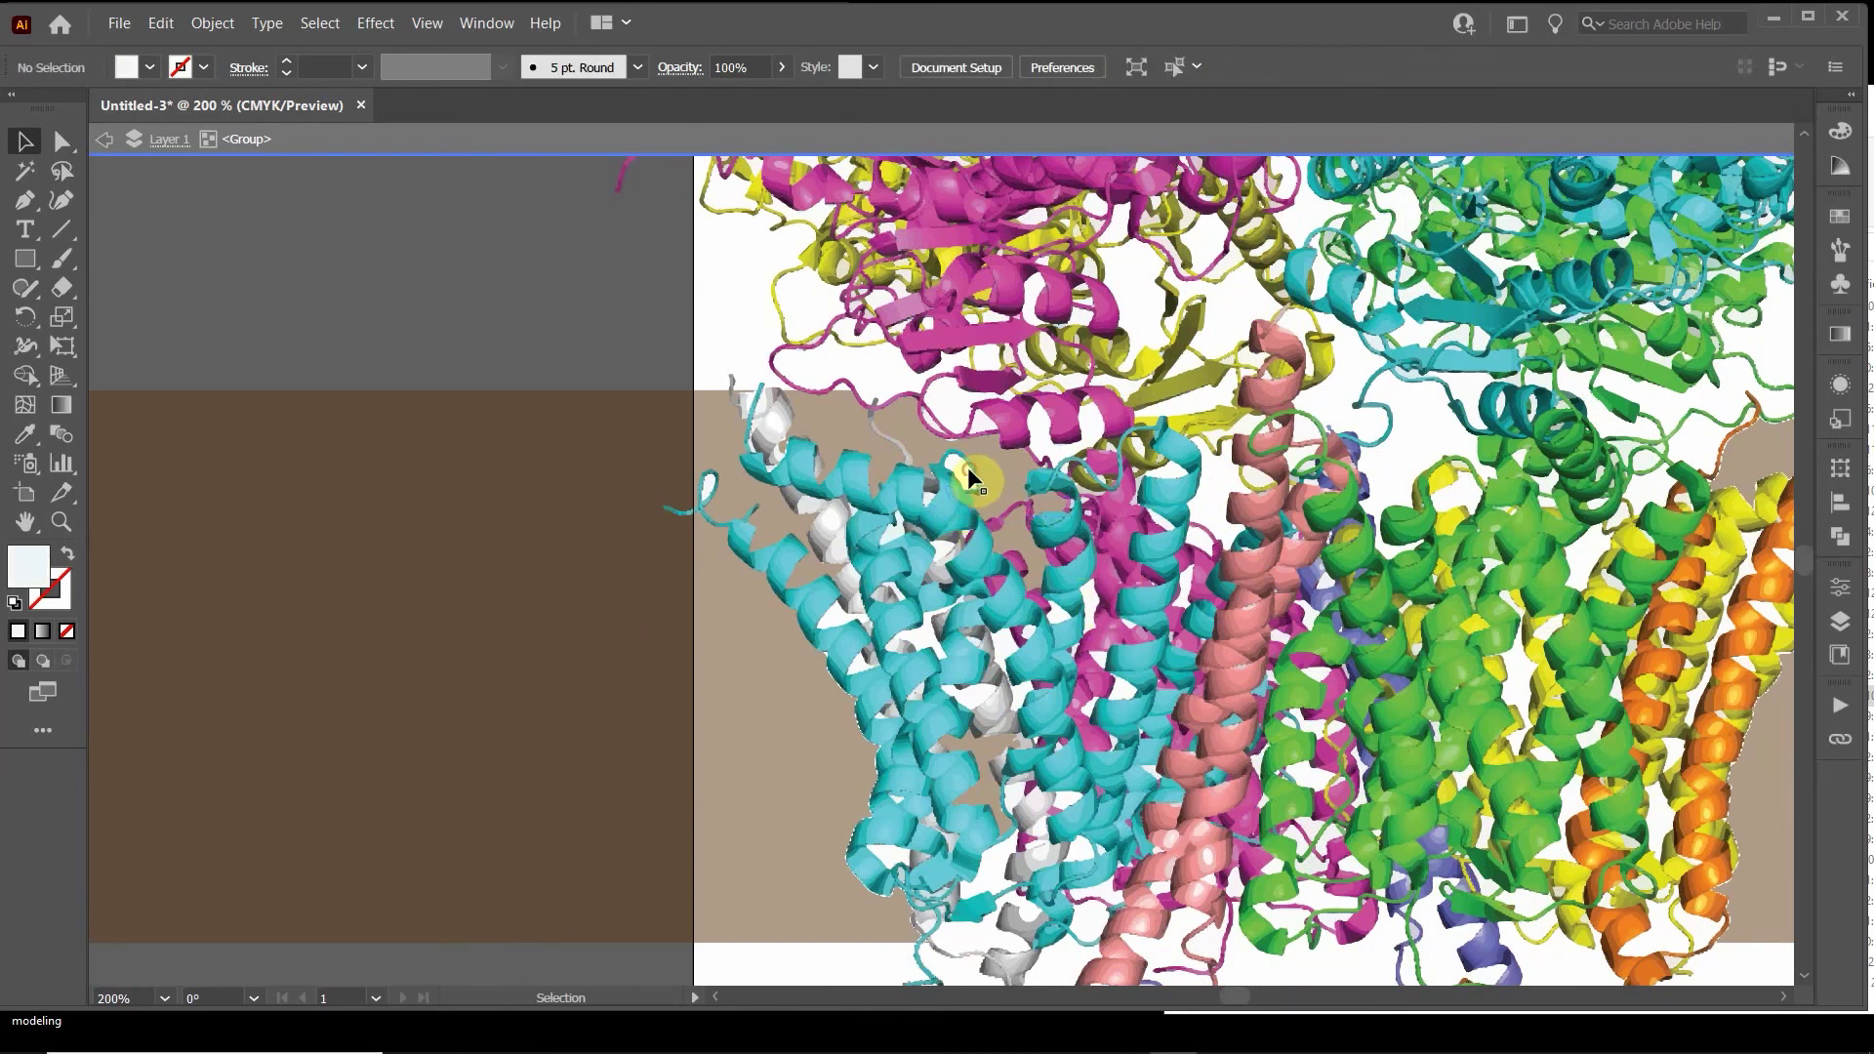
left_click(968, 476)
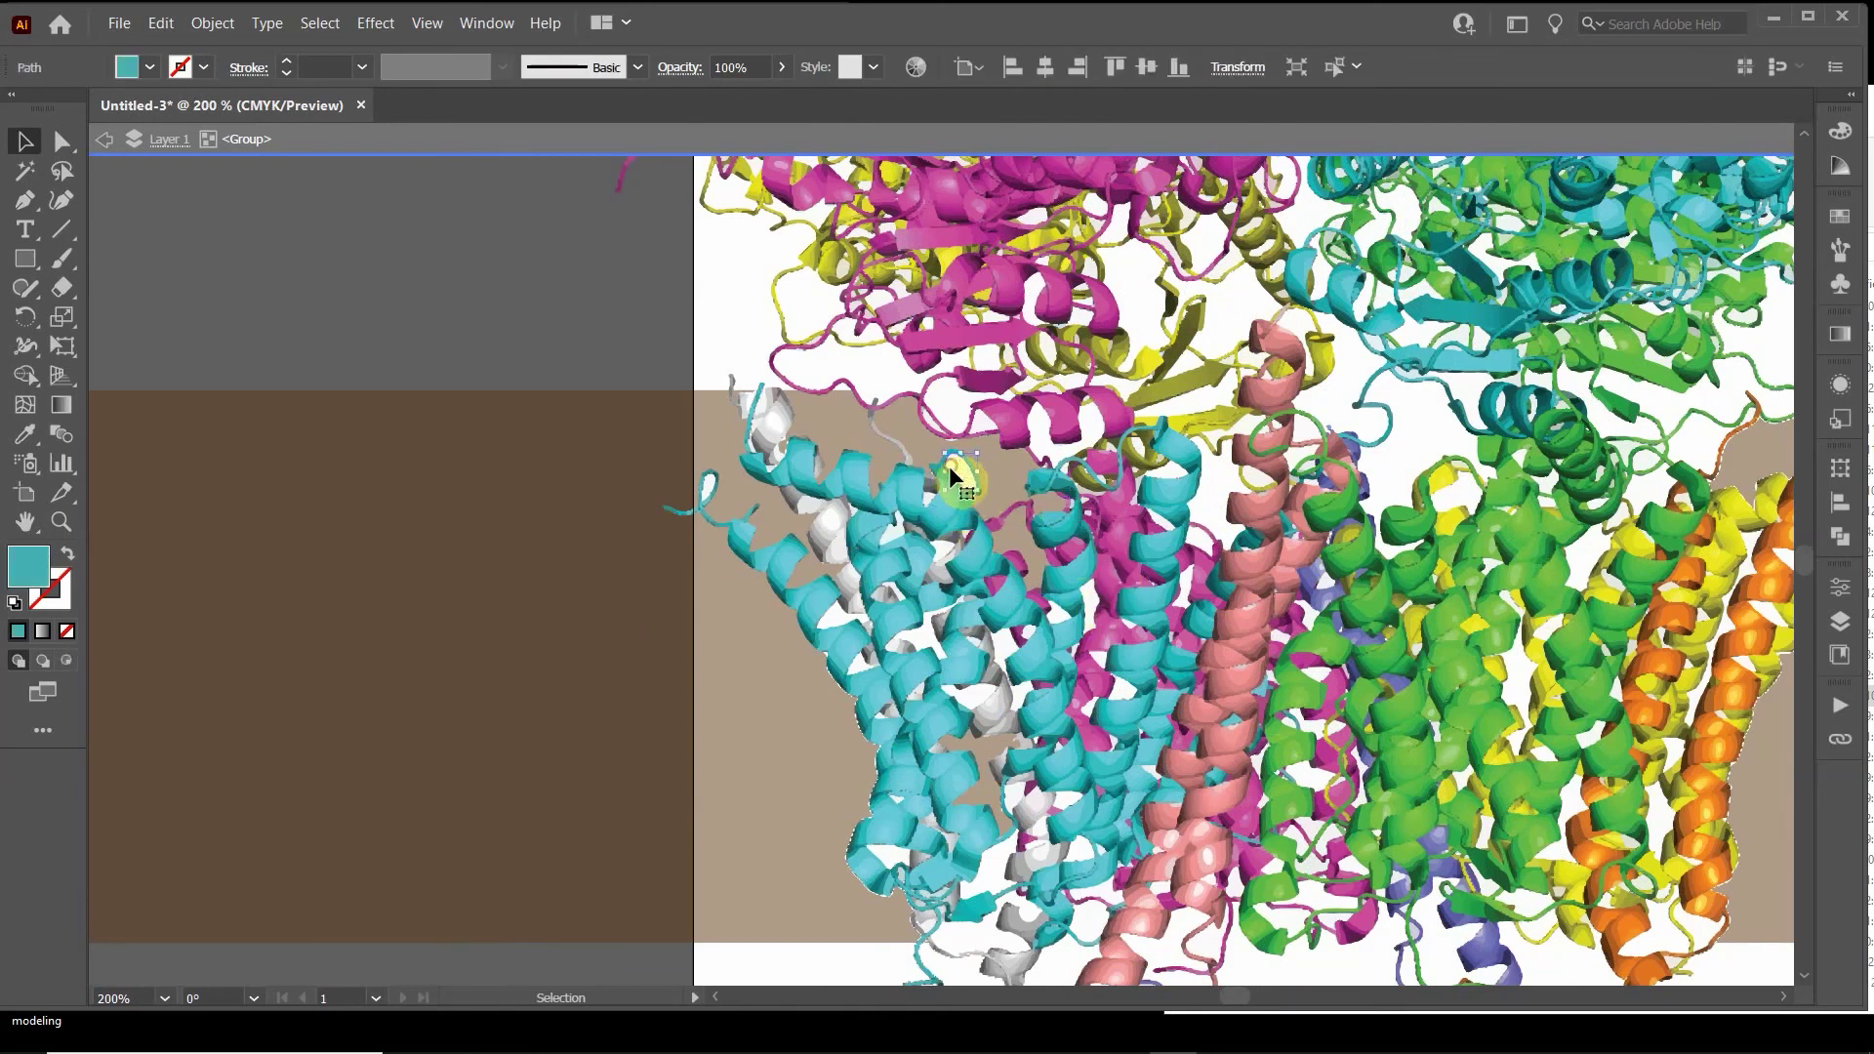
left_click(950, 464)
key("Delete")
left_click(1215, 507)
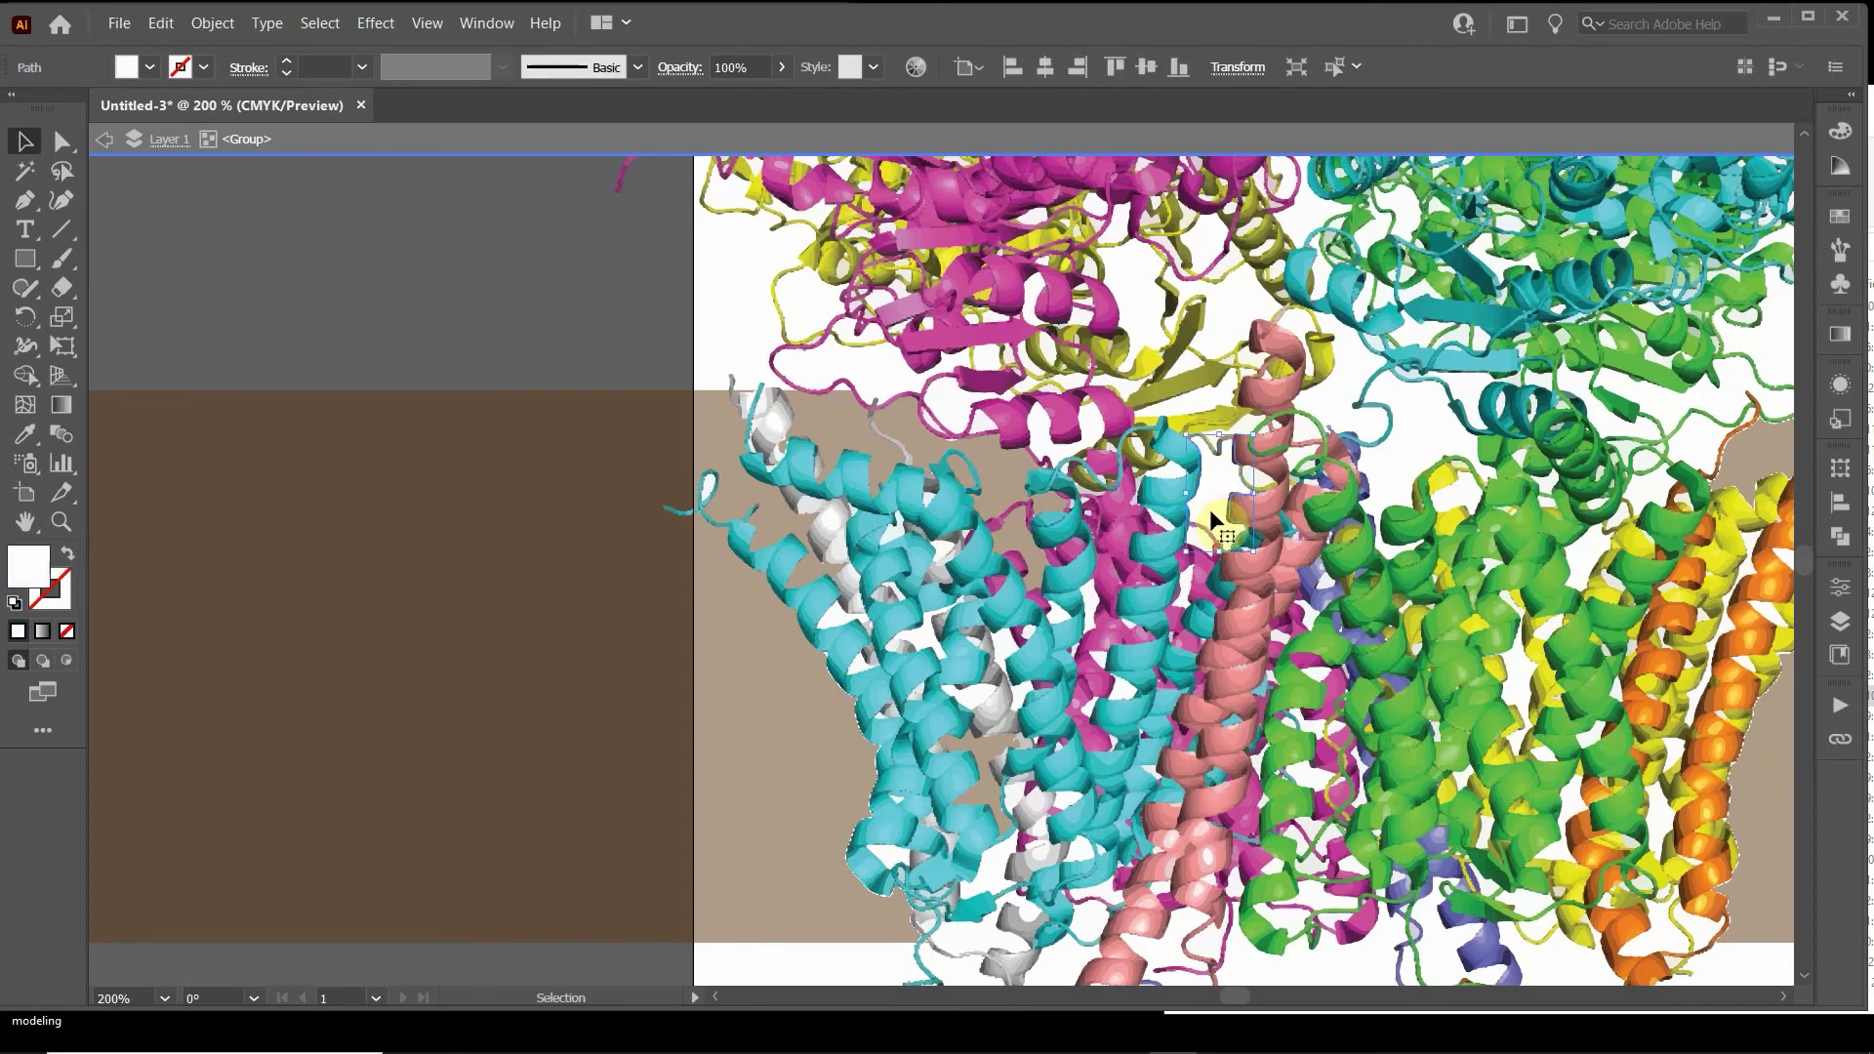
key("Delete")
- Delete the white patches above and between the green and yellow helices within the membrane
left_click(1451, 490)
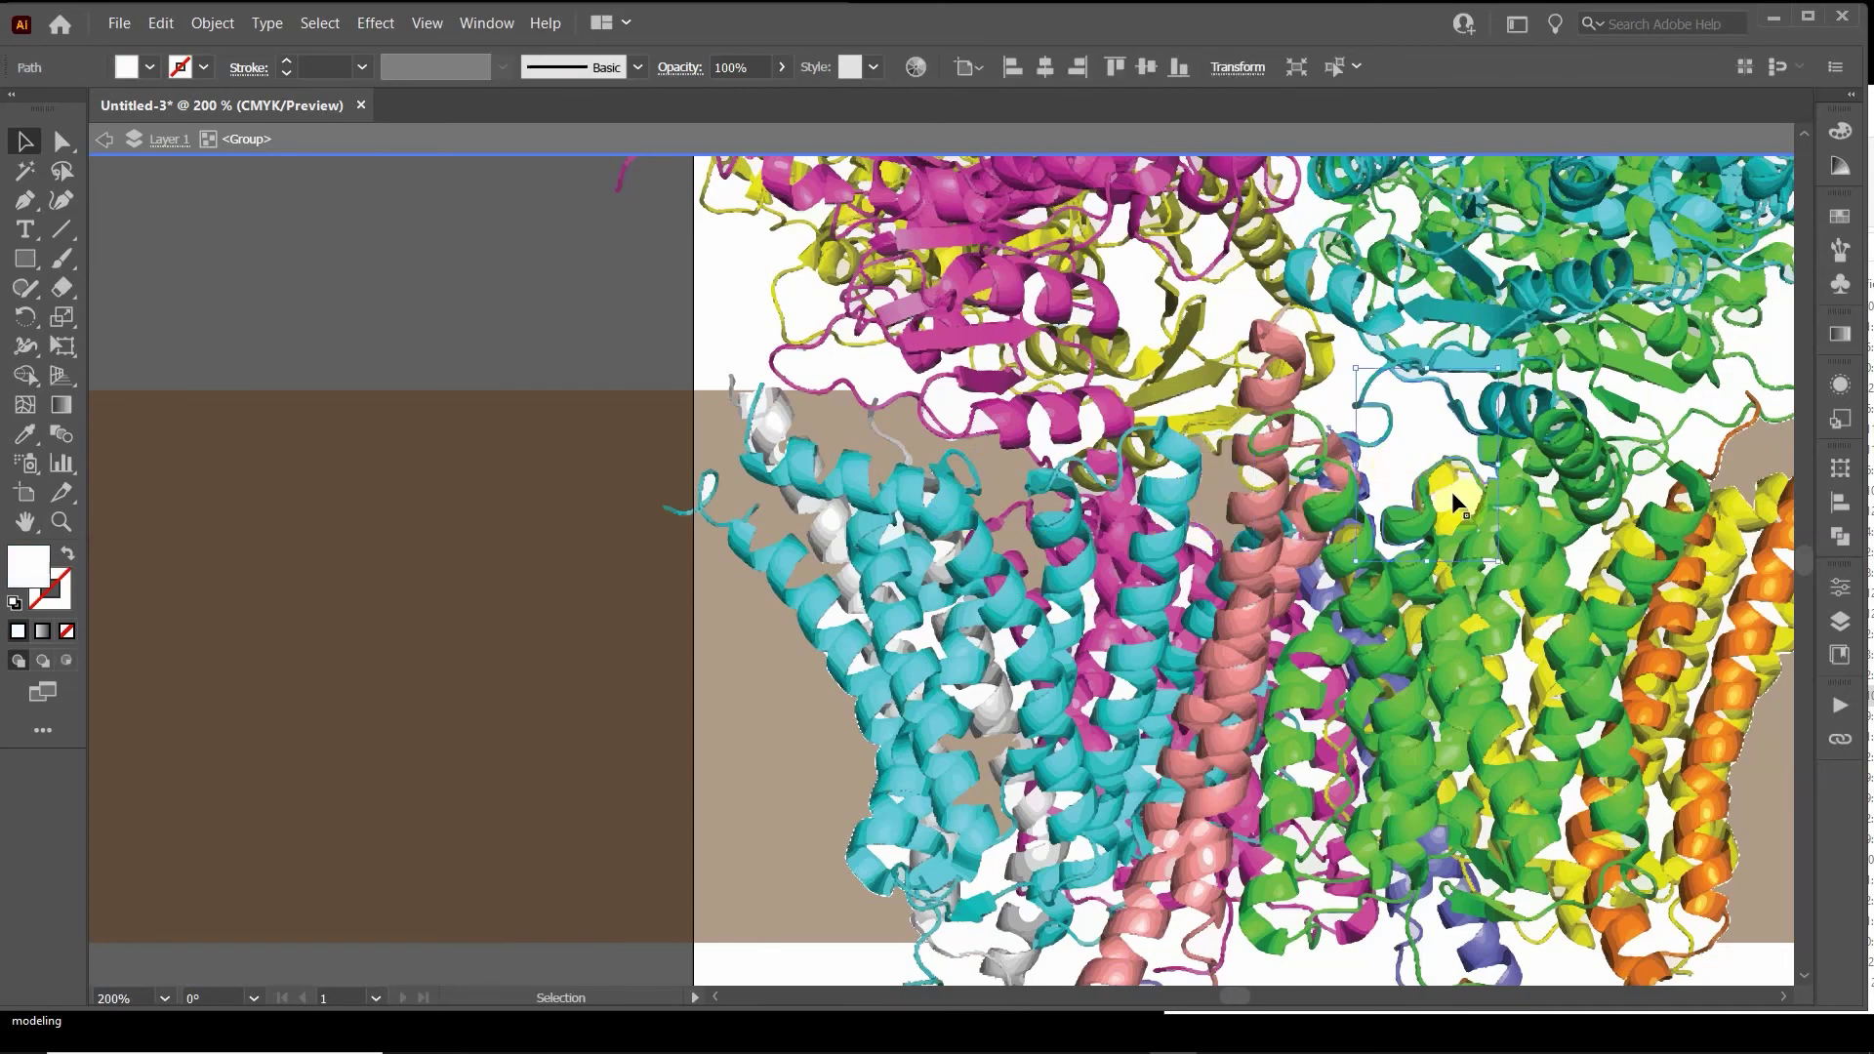
key("Delete")
left_click(1458, 493)
key("Delete")
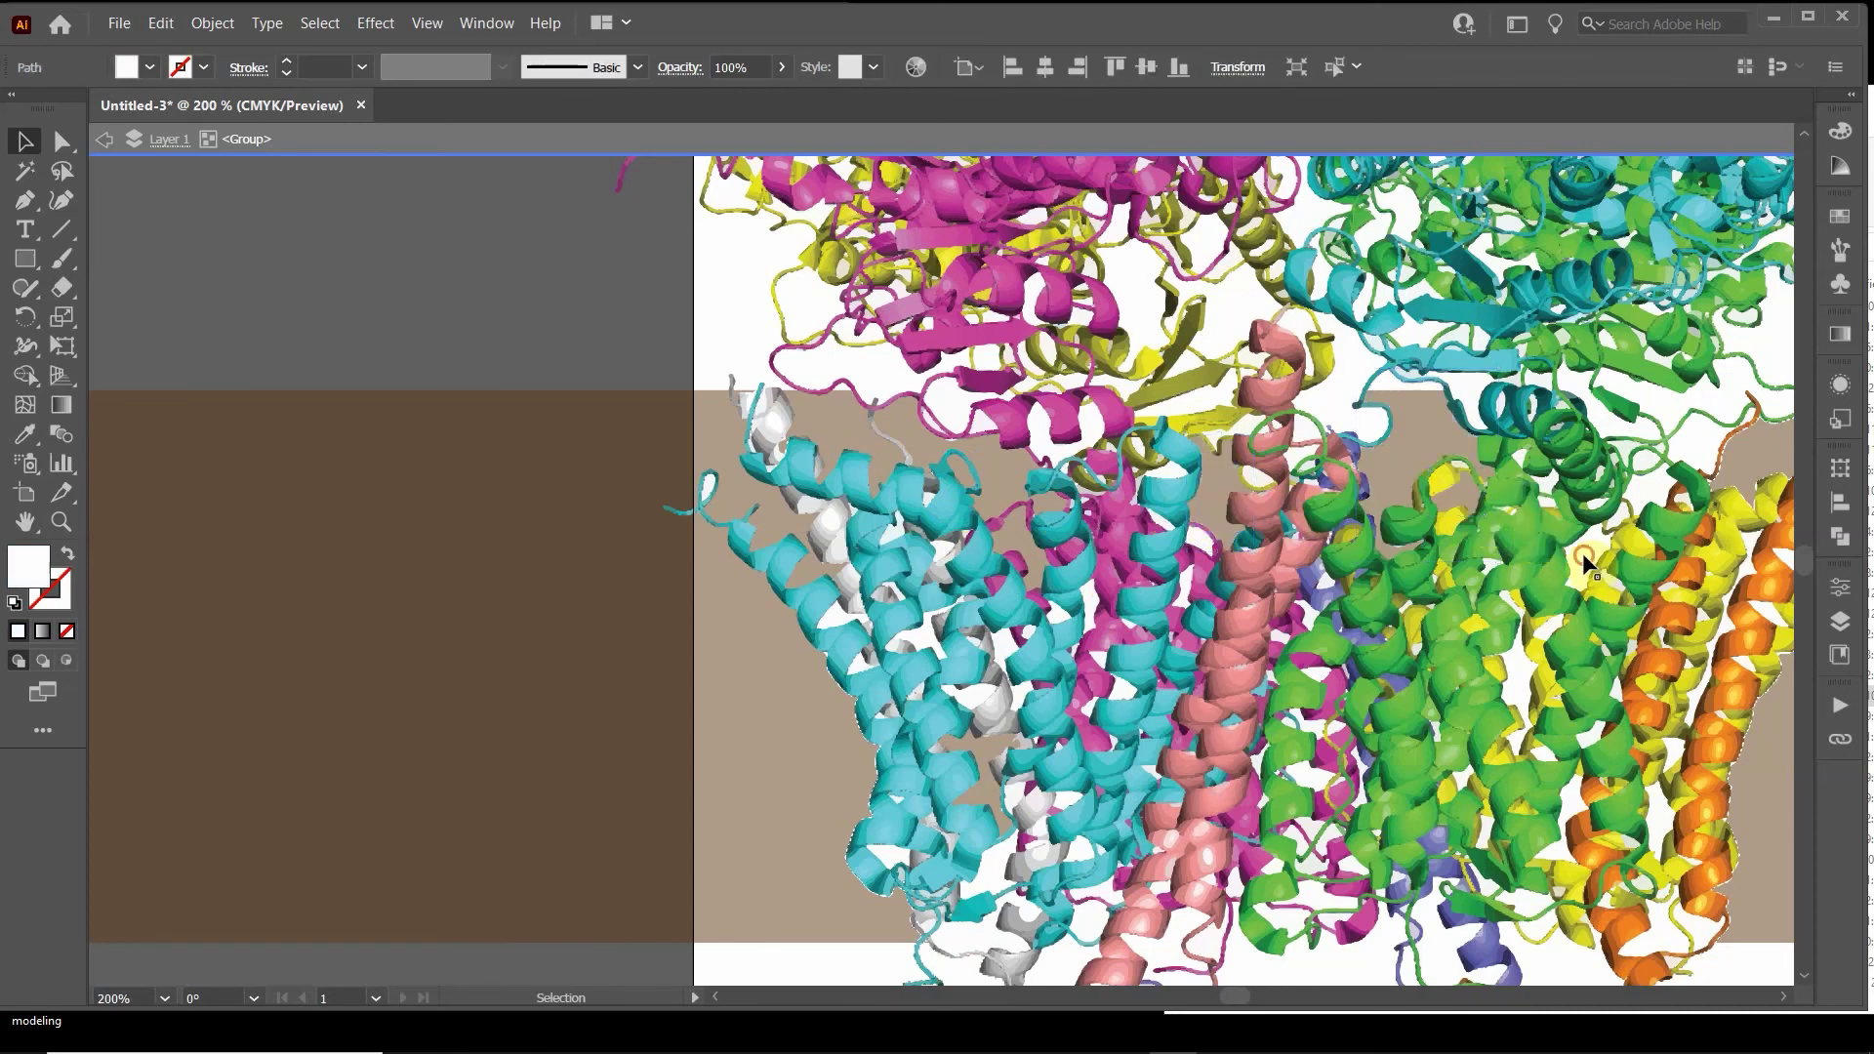
left_click(1595, 570)
key("Delete")
left_click(1638, 486)
key("Delete")
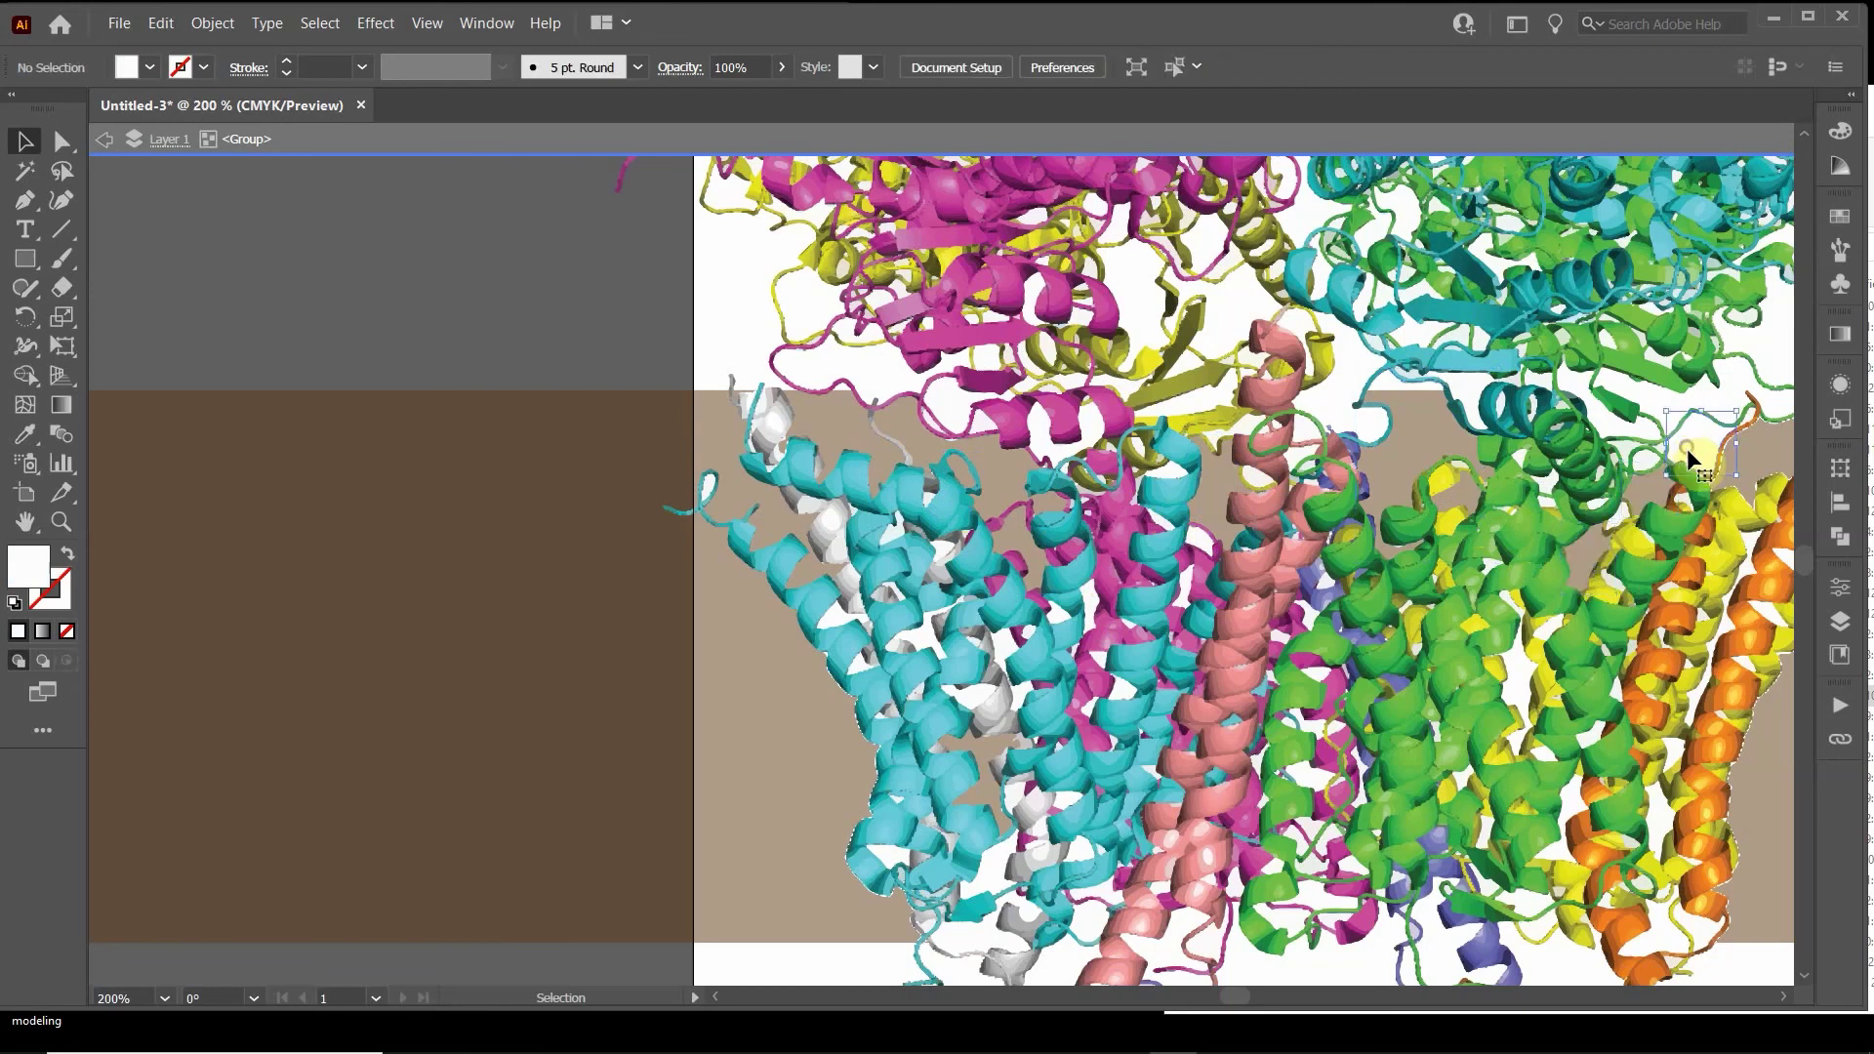
left_click(1681, 447)
key("Delete")
left_click(1516, 680)
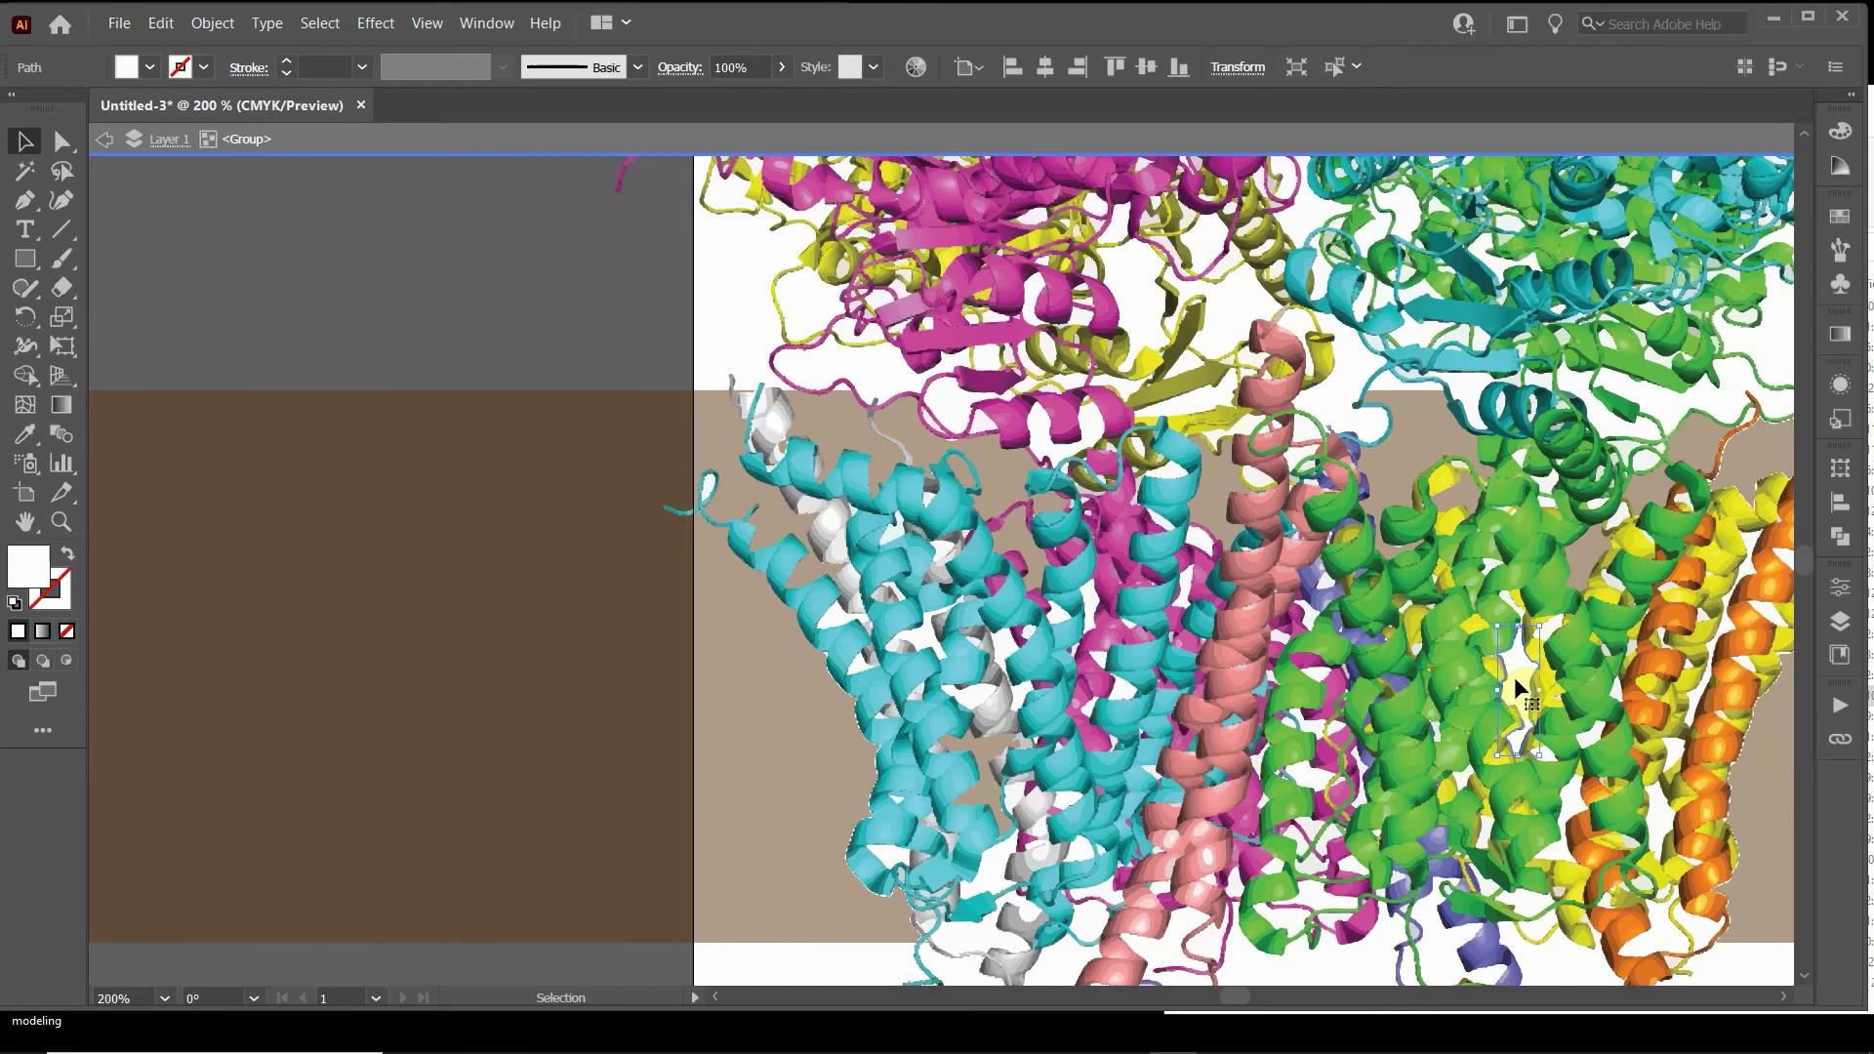
key("Delete")
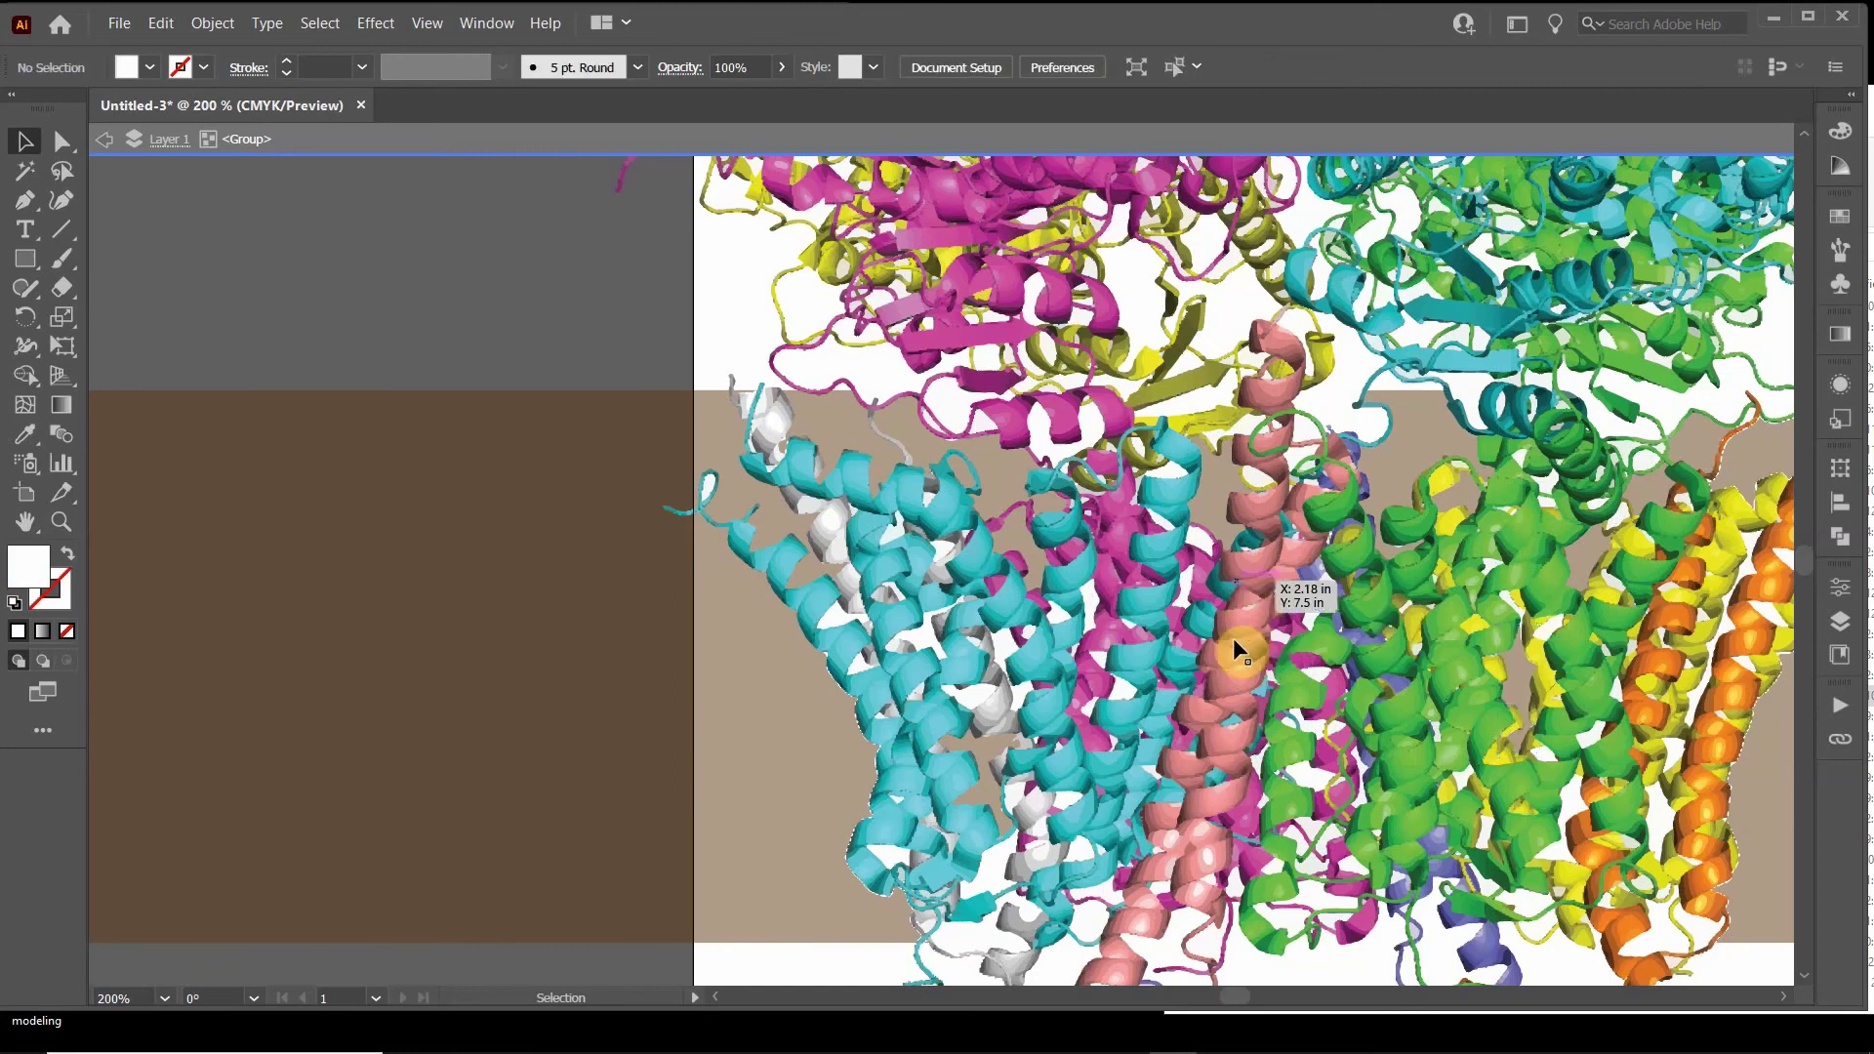
- Delete the small white gaps between the pink helix and the neighbouring green helix
left_click(1307, 777)
key("Delete")
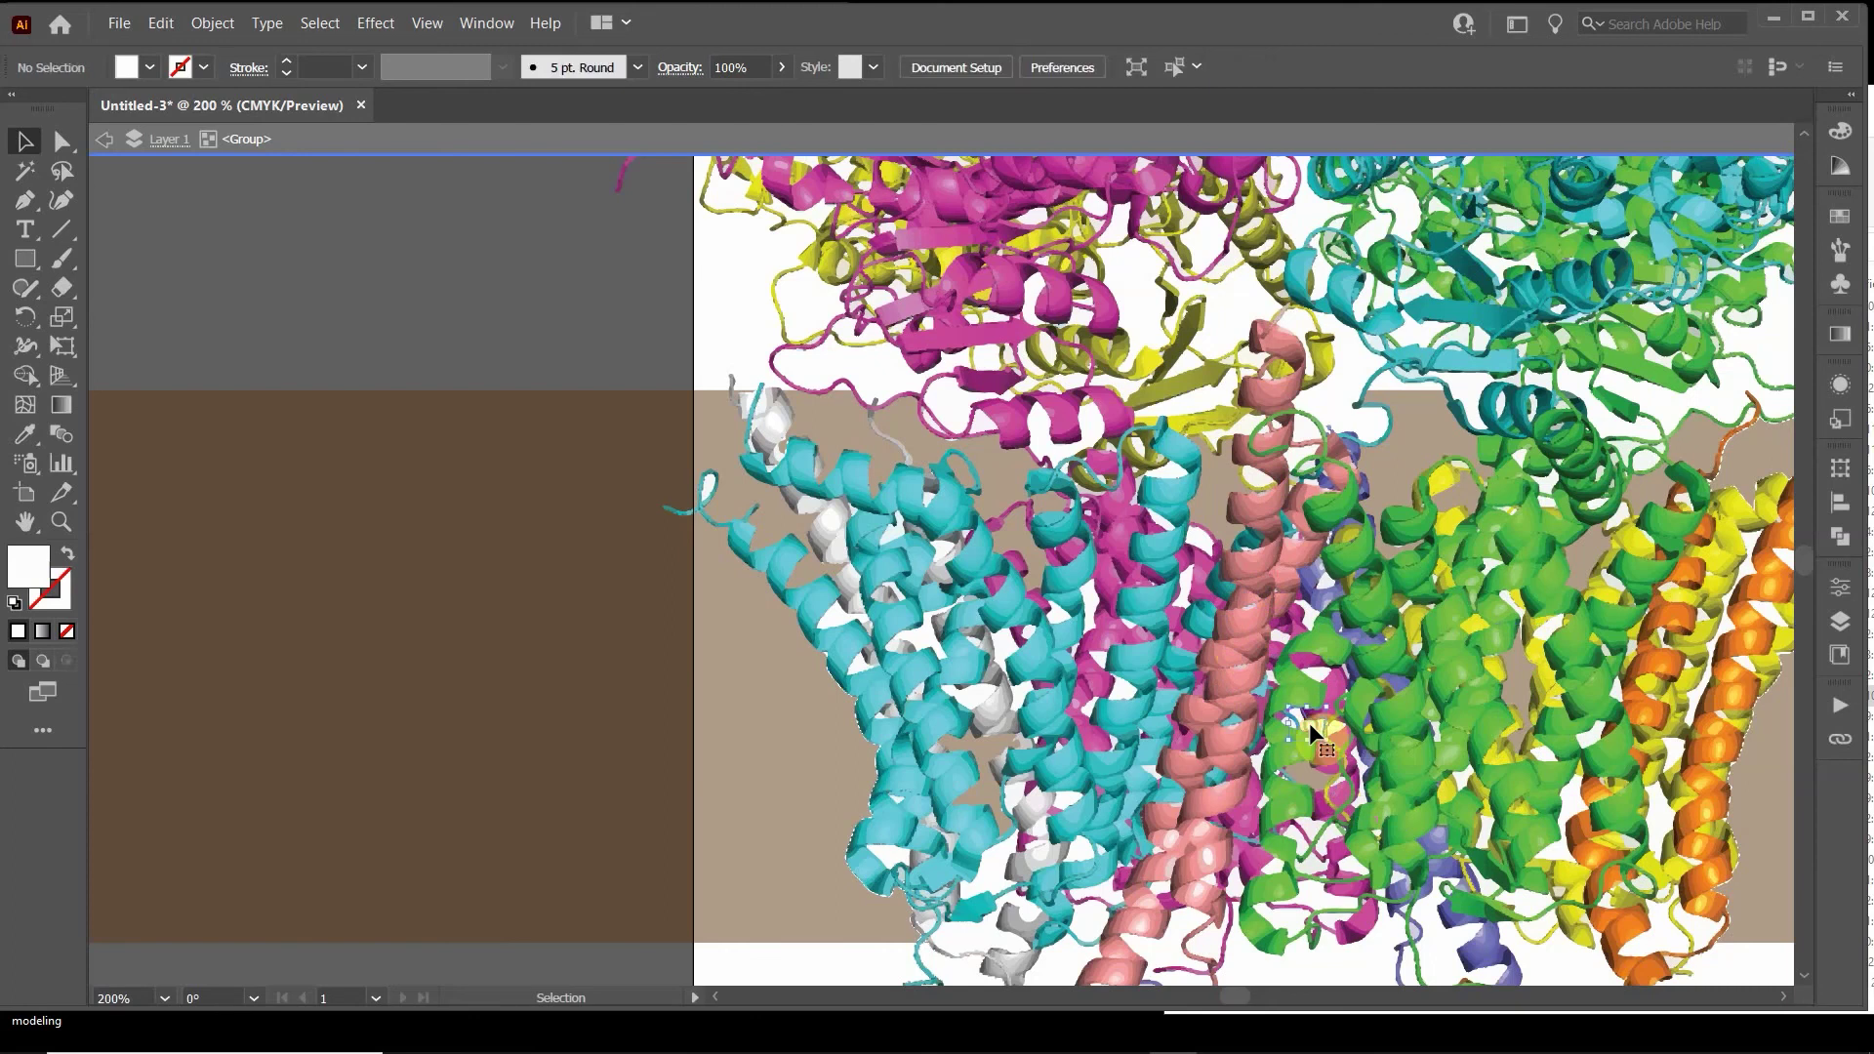
left_click(1309, 722)
key("Delete")
left_click(1315, 672)
key("Delete")
left_click(1306, 617)
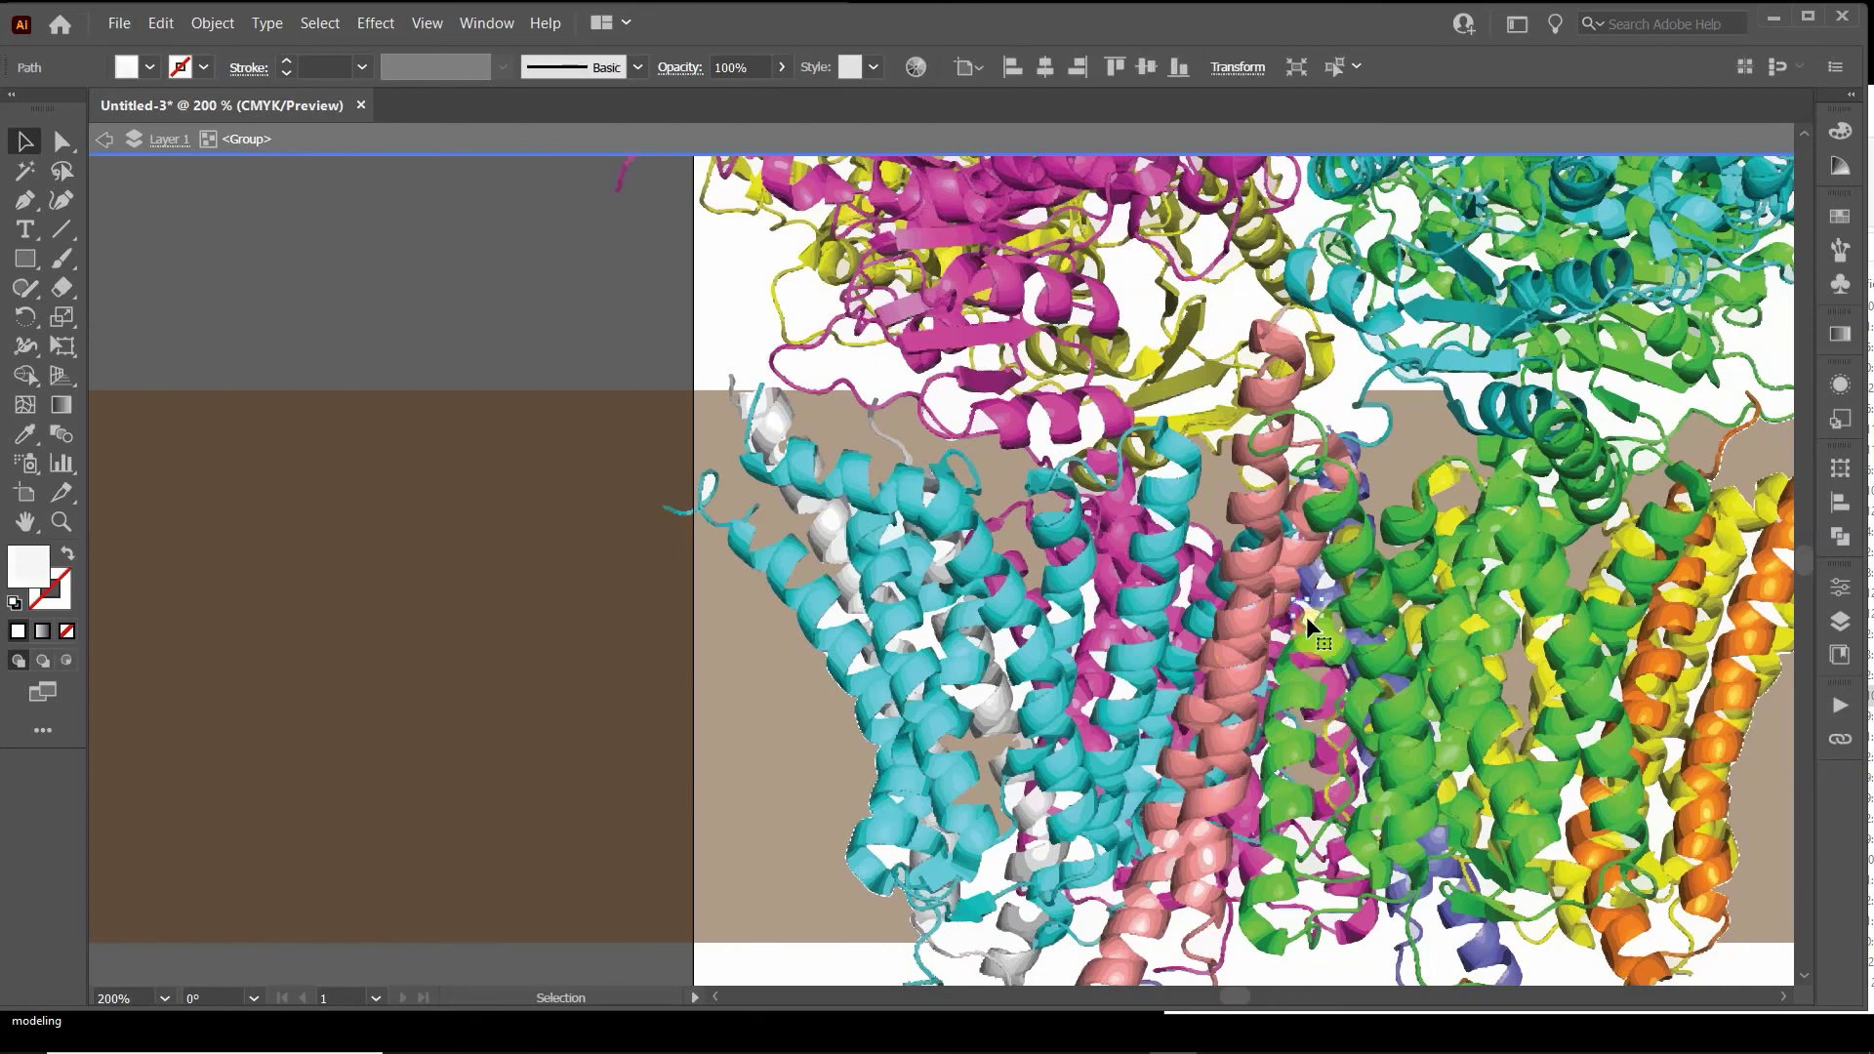
key("Delete")
- Delete the remaining white gaps around the magenta and cyan helices near the pink helix, and clear the selection
left_click(1155, 586)
key("Delete")
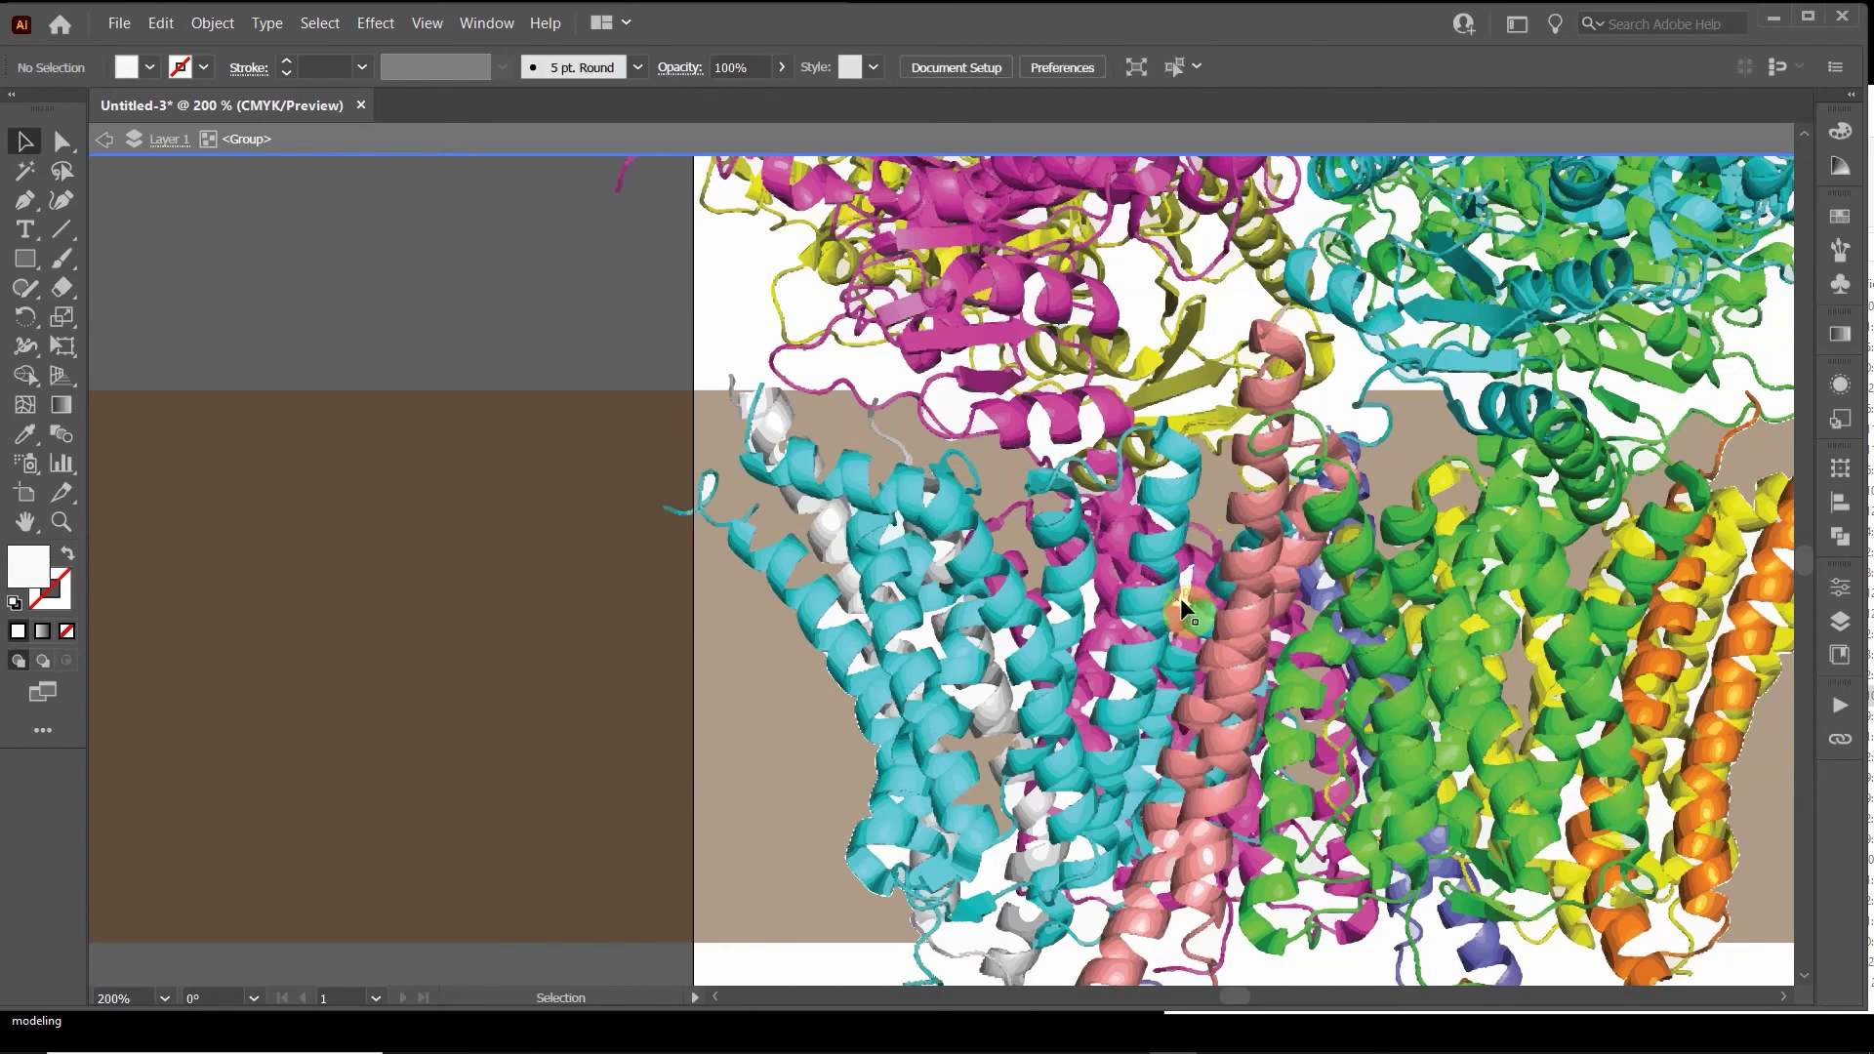
left_click(1181, 597)
key("Delete")
left_click(1157, 518)
key("Delete")
left_click(1170, 470)
key("Delete")
left_click(1138, 443)
left_click(944, 551)
key("ctrl+shift+a")
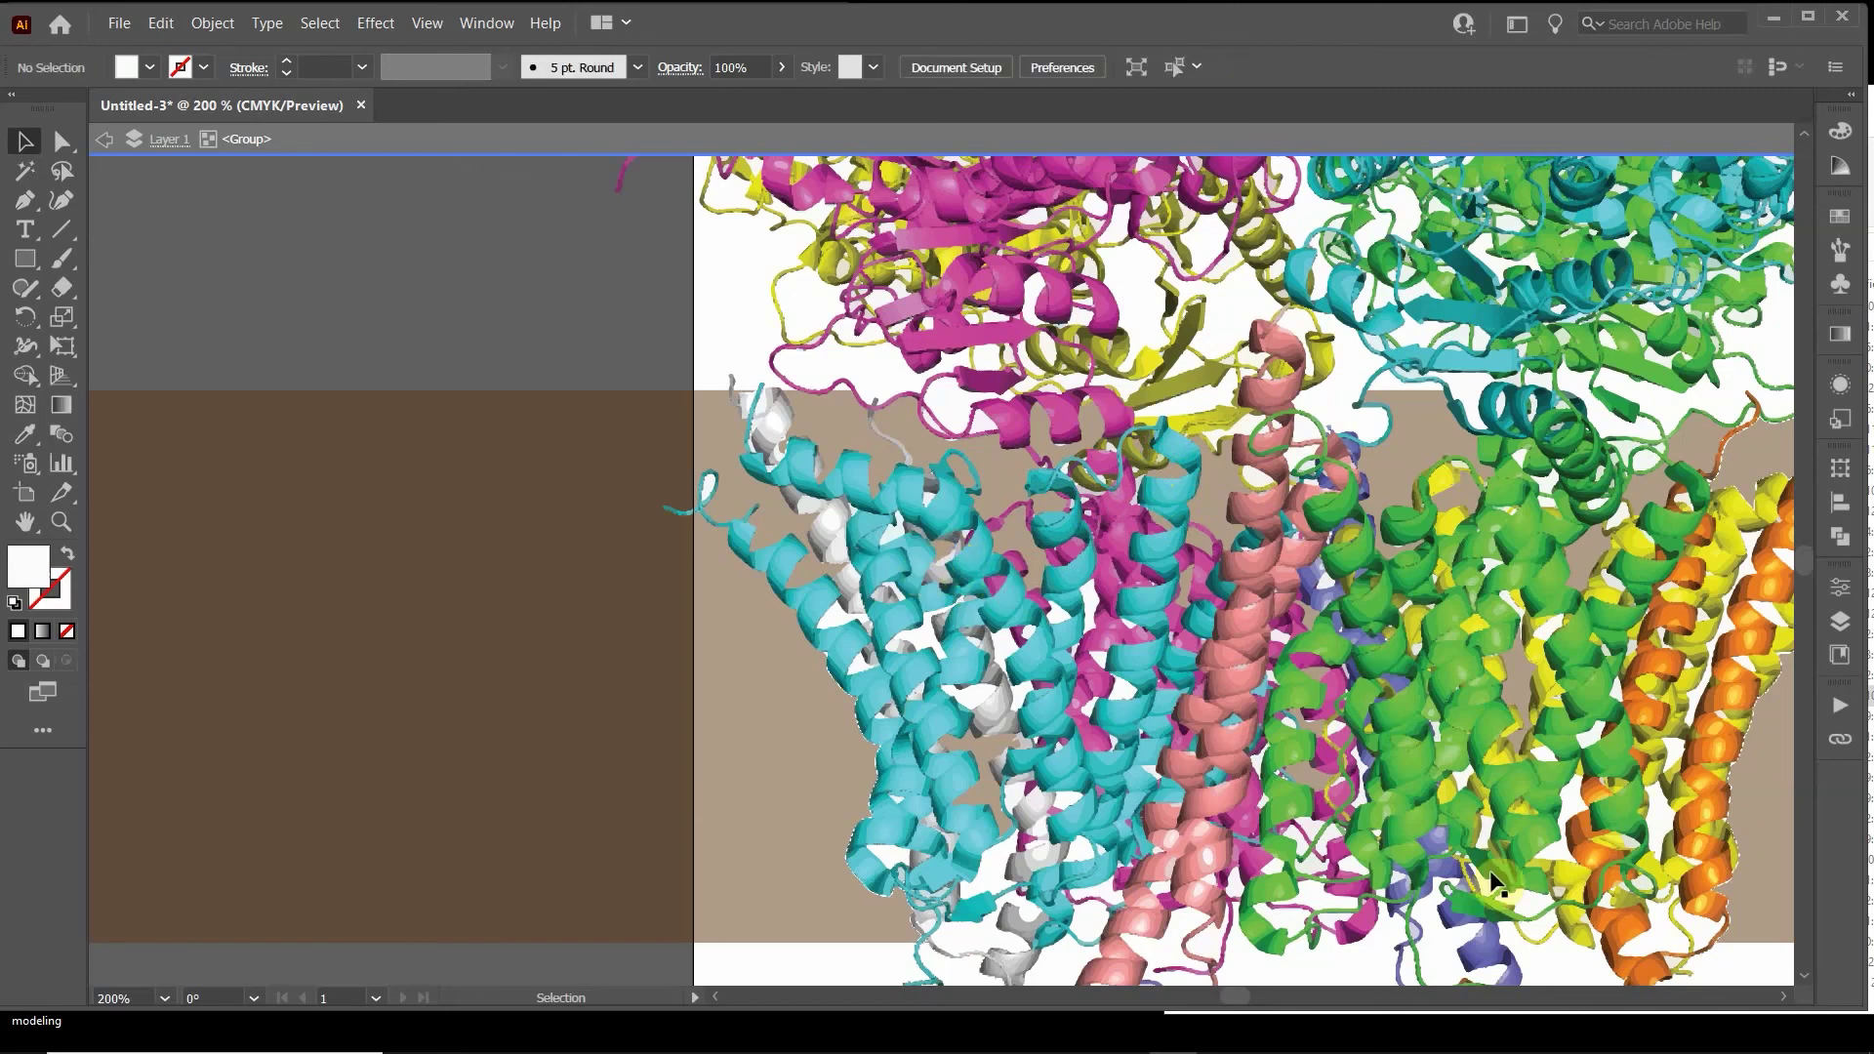
- Exit the protein group's isolation mode and compare the large membrane figure with the small one
scroll(1479, 867, "down", 1)
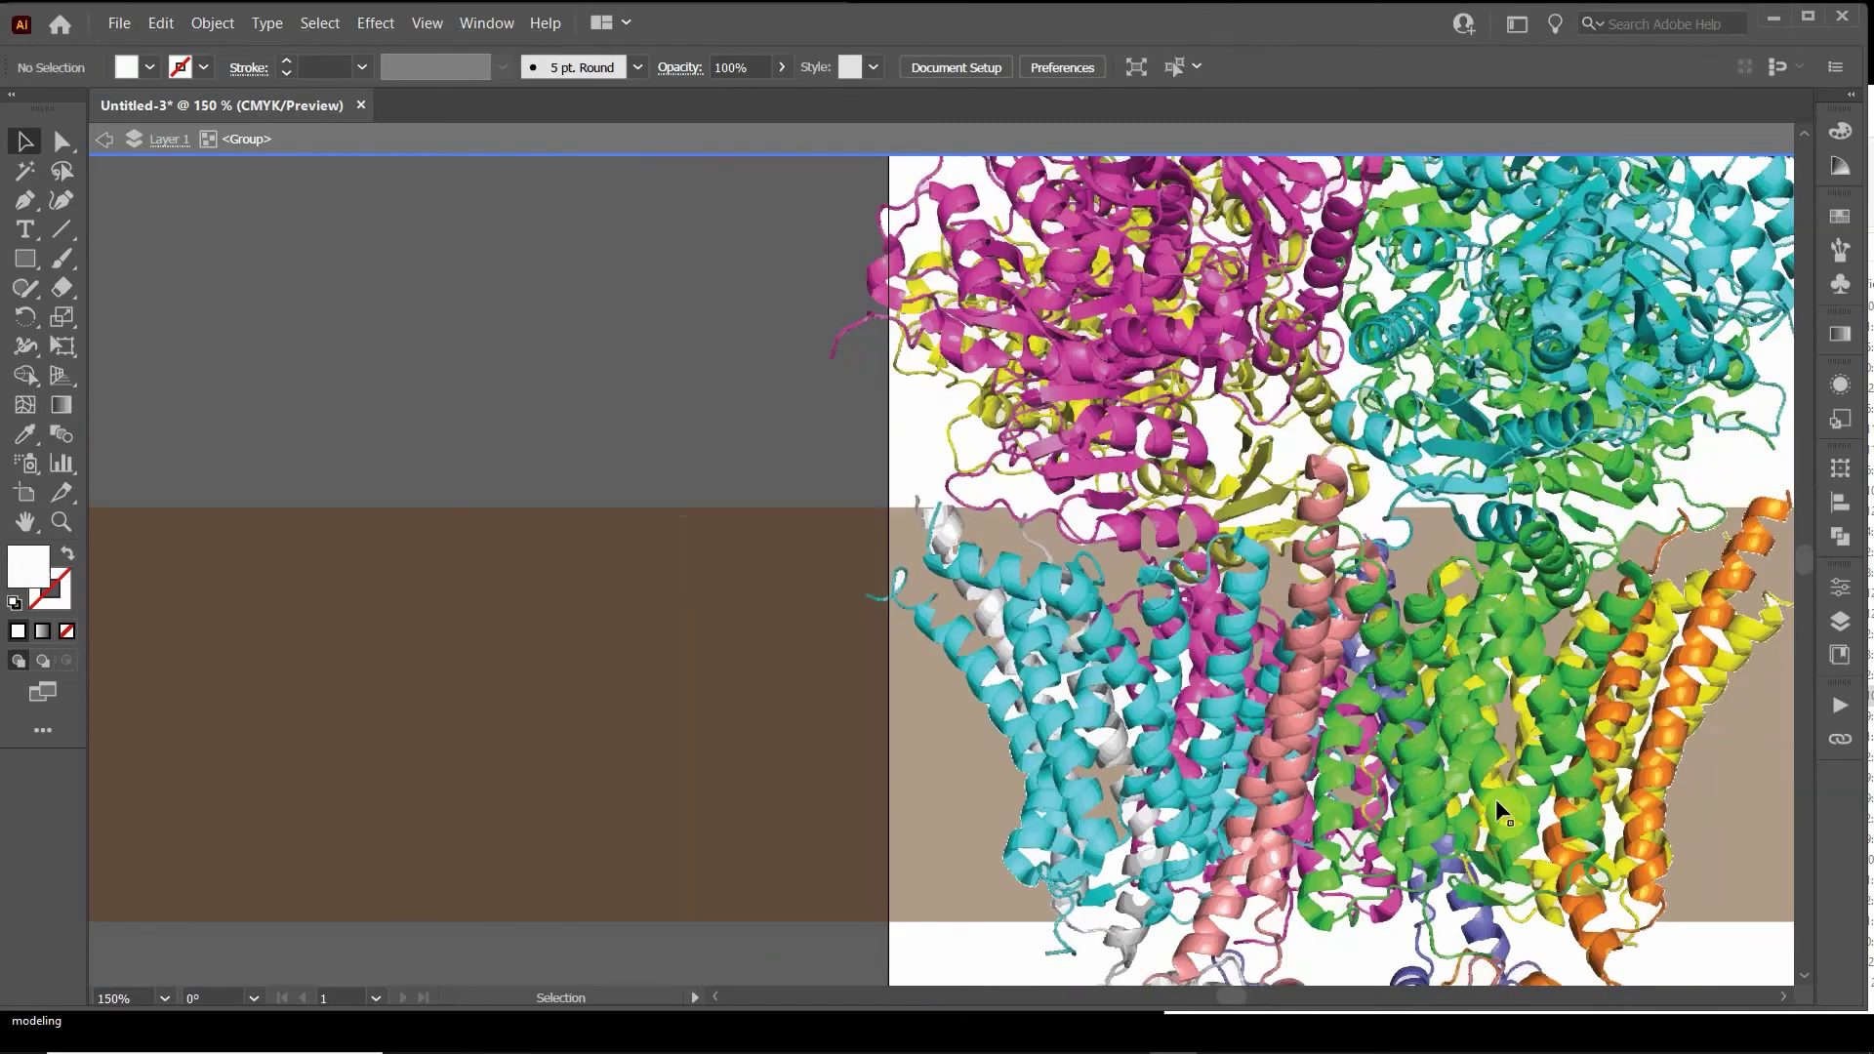
scroll(1484, 811, "down", 2)
key("space")
left_click_drag(1135, 801, 1093, 859)
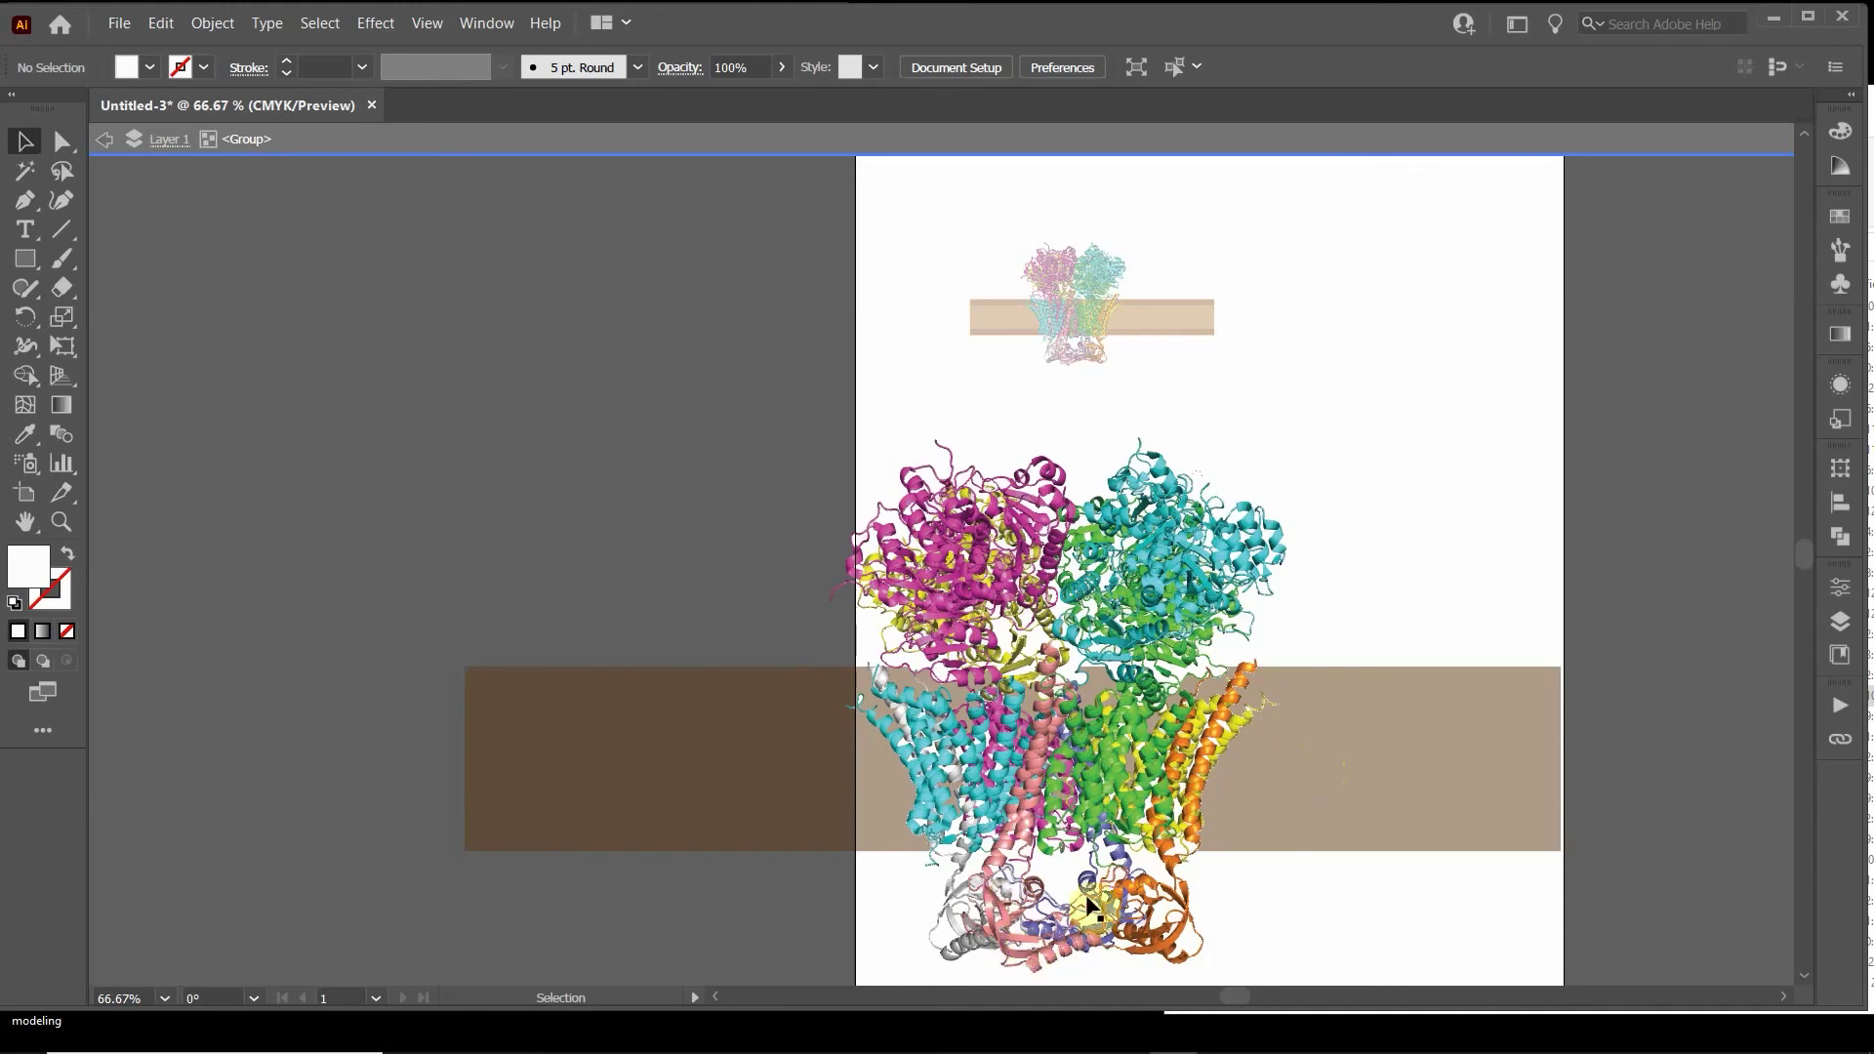
double_click(708, 557)
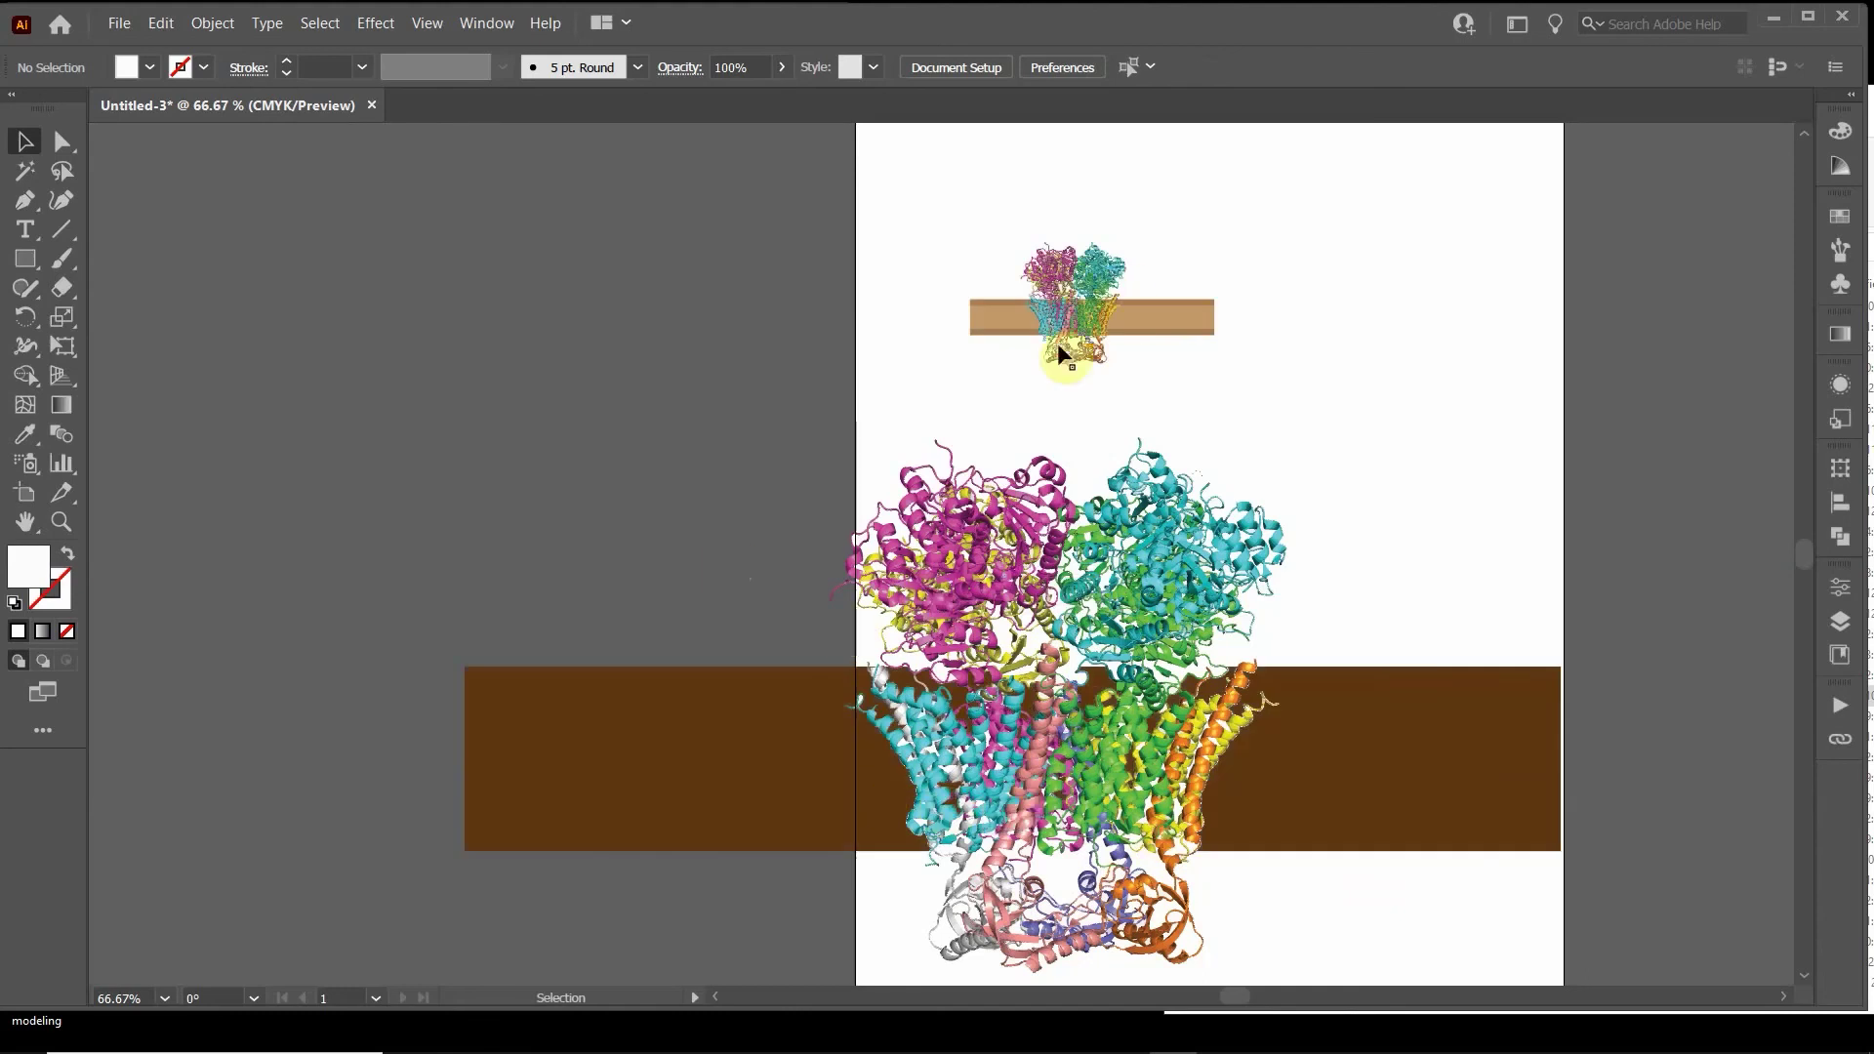
scroll(1094, 326, "up", 2)
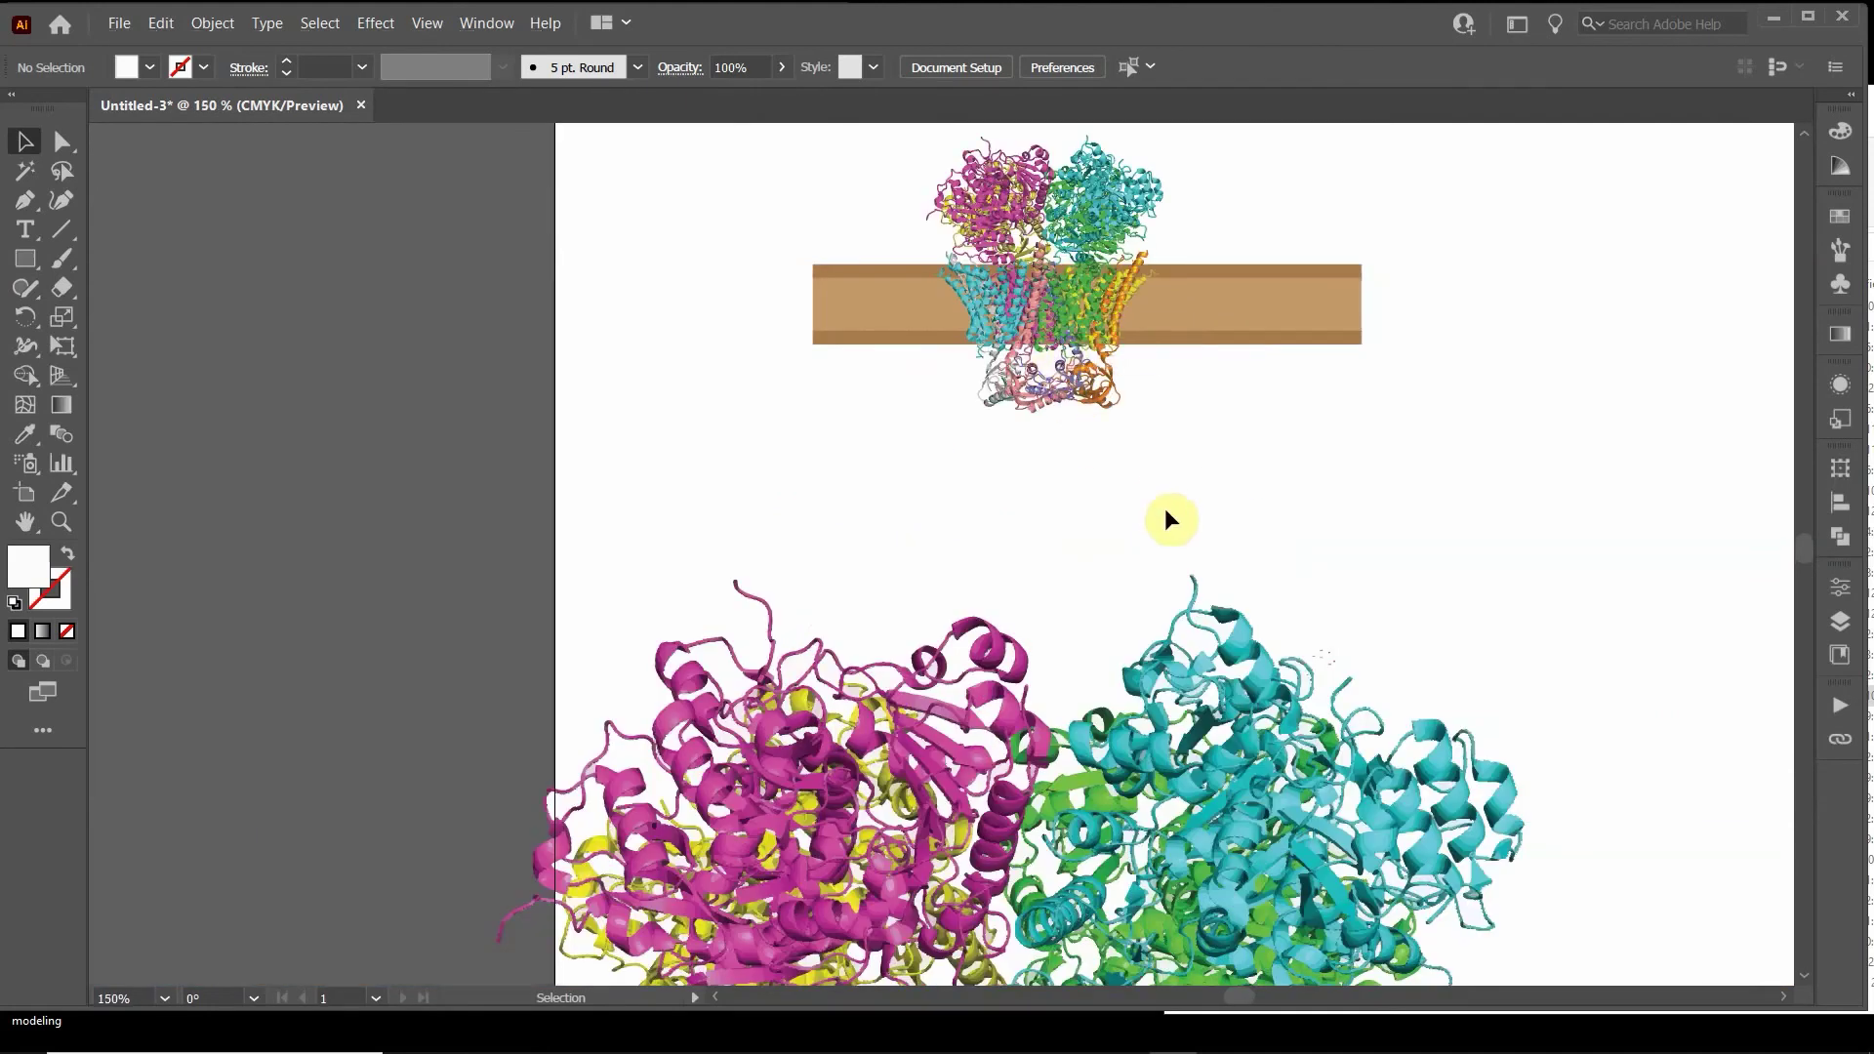
scroll(1168, 517, "down", 3)
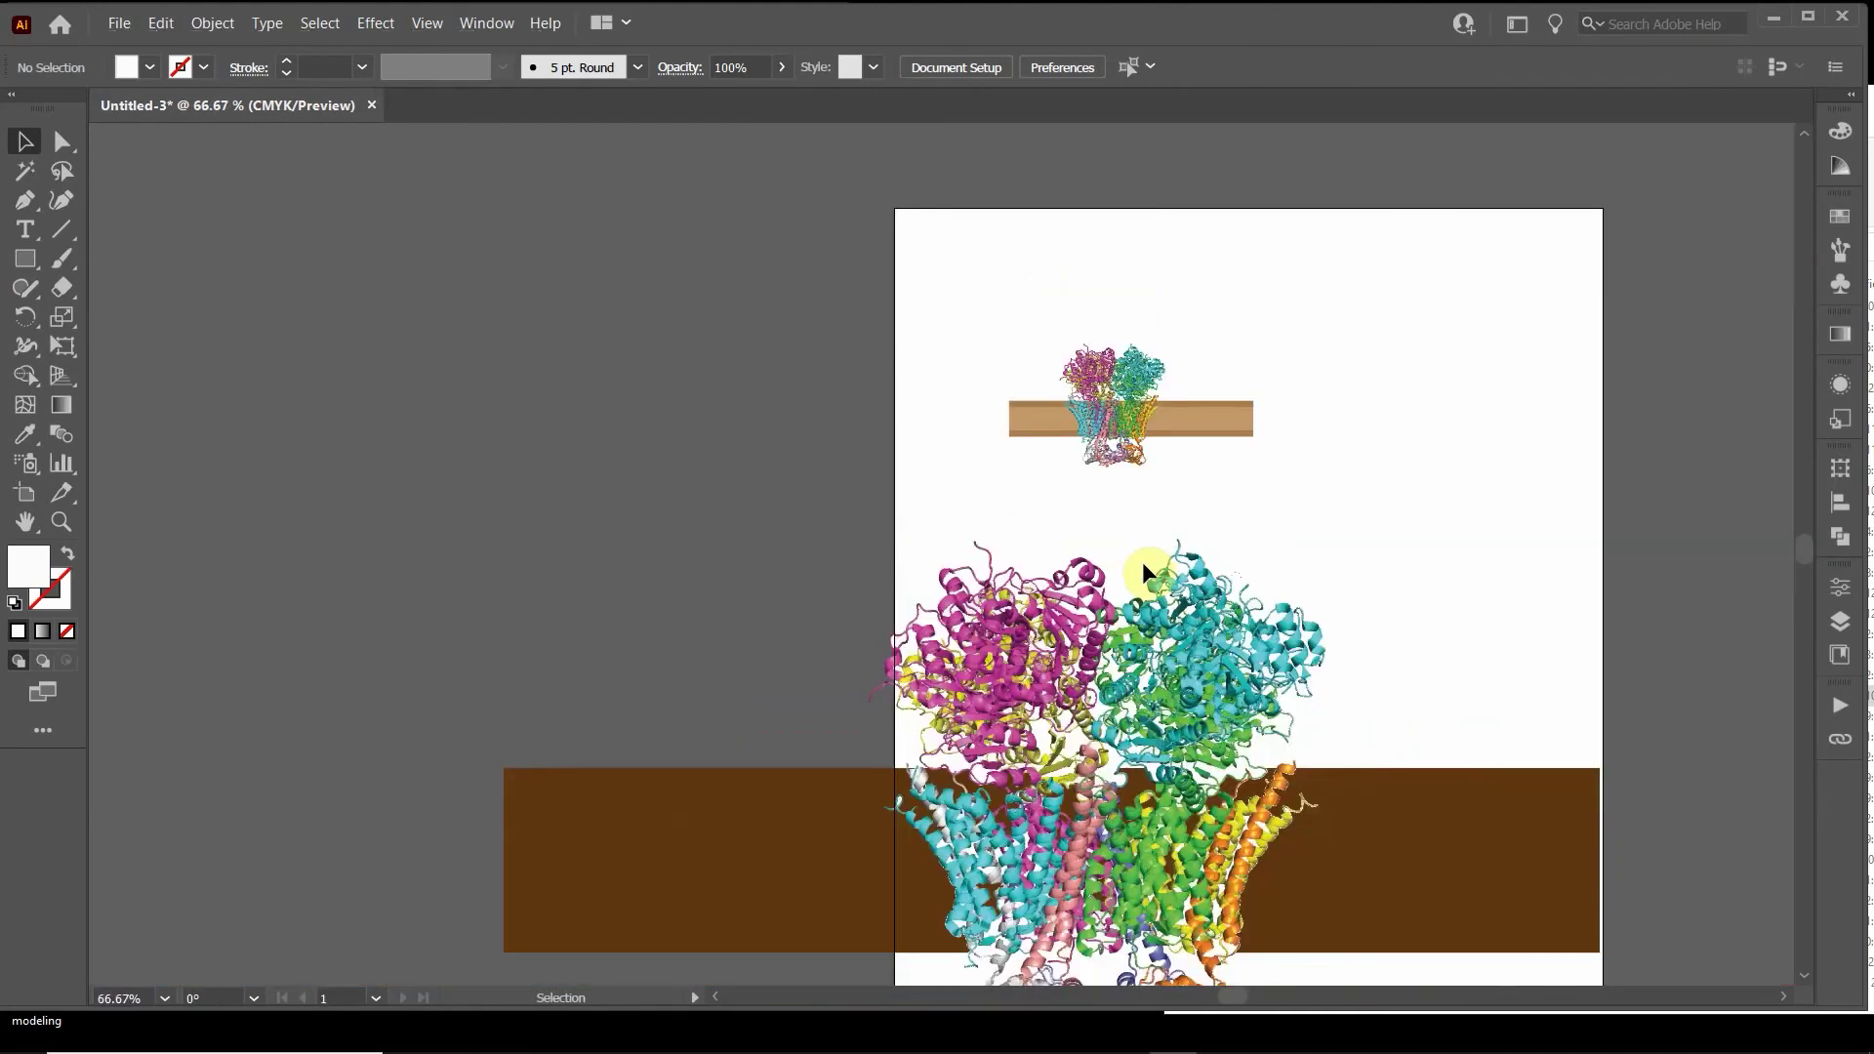
scroll(928, 770, "down", 1)
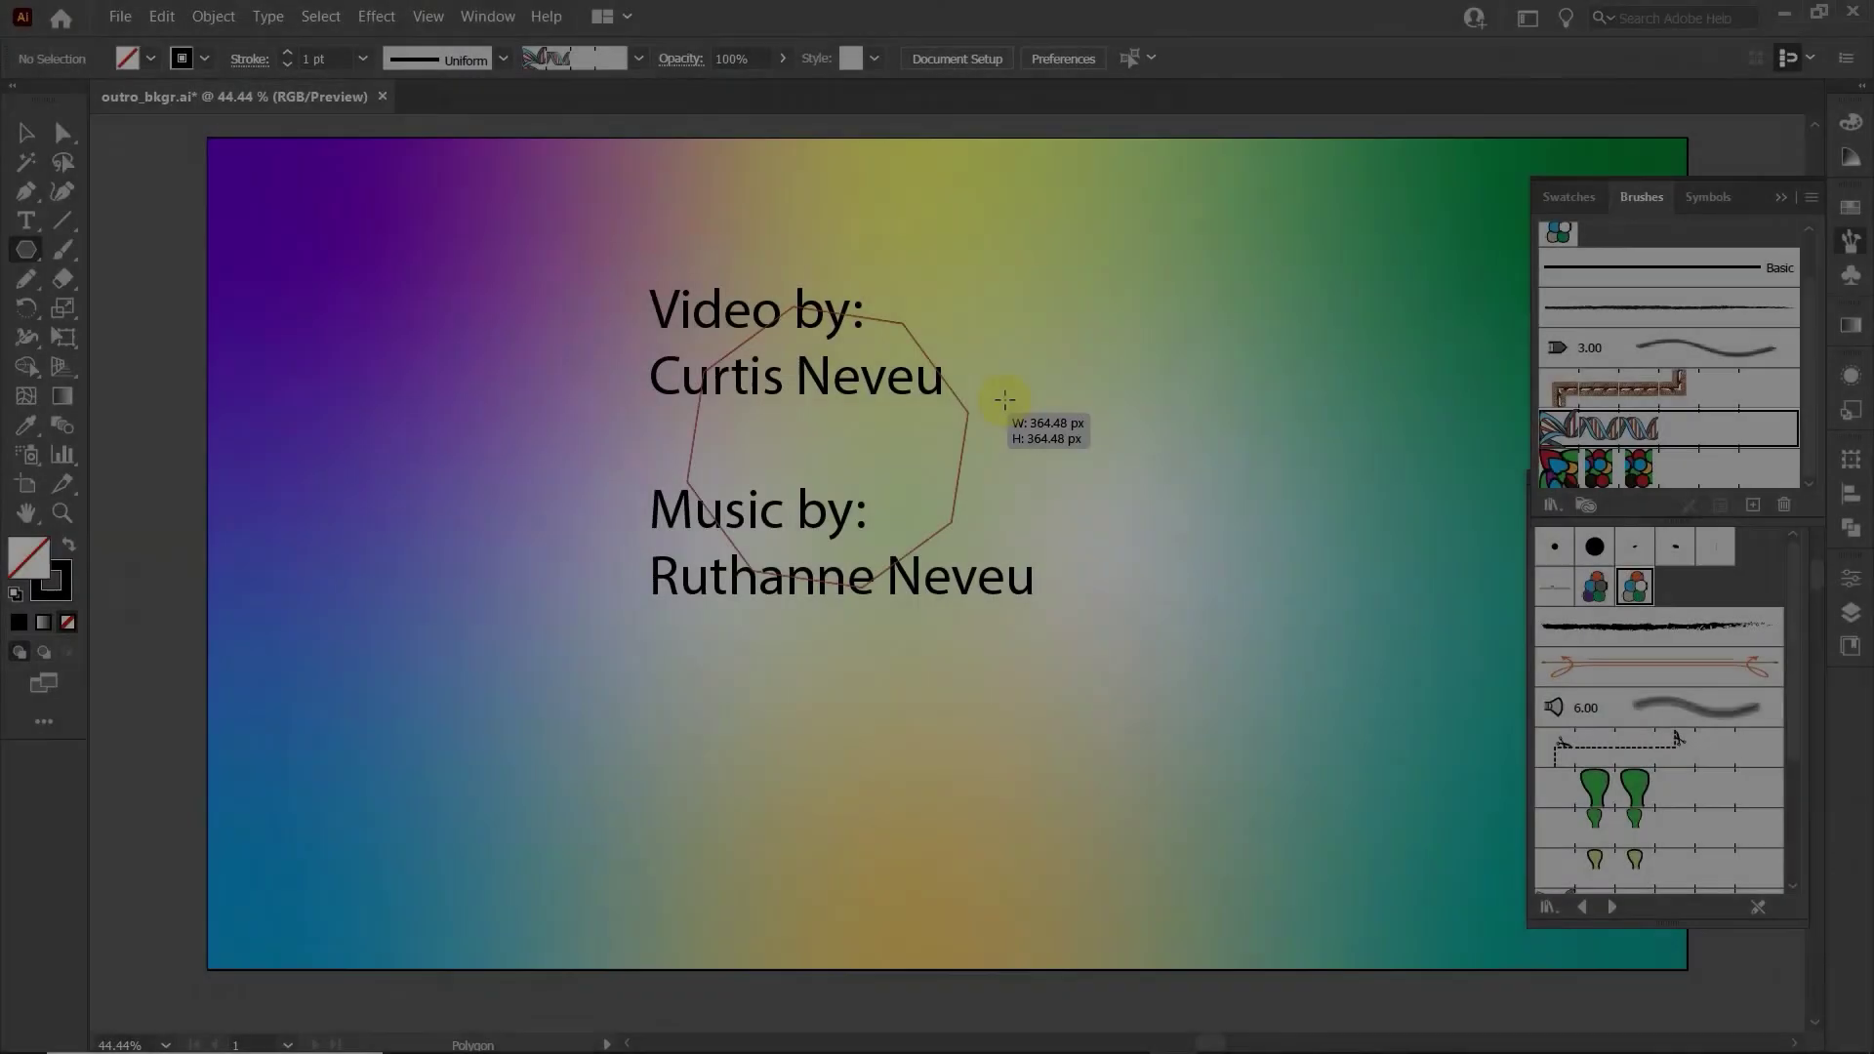
- Draw a large polygon around the credits text in outro_bkgr.ai and apply the DNA helix pattern brush to its outline
left_click_drag(1004, 399, 1220, 361)
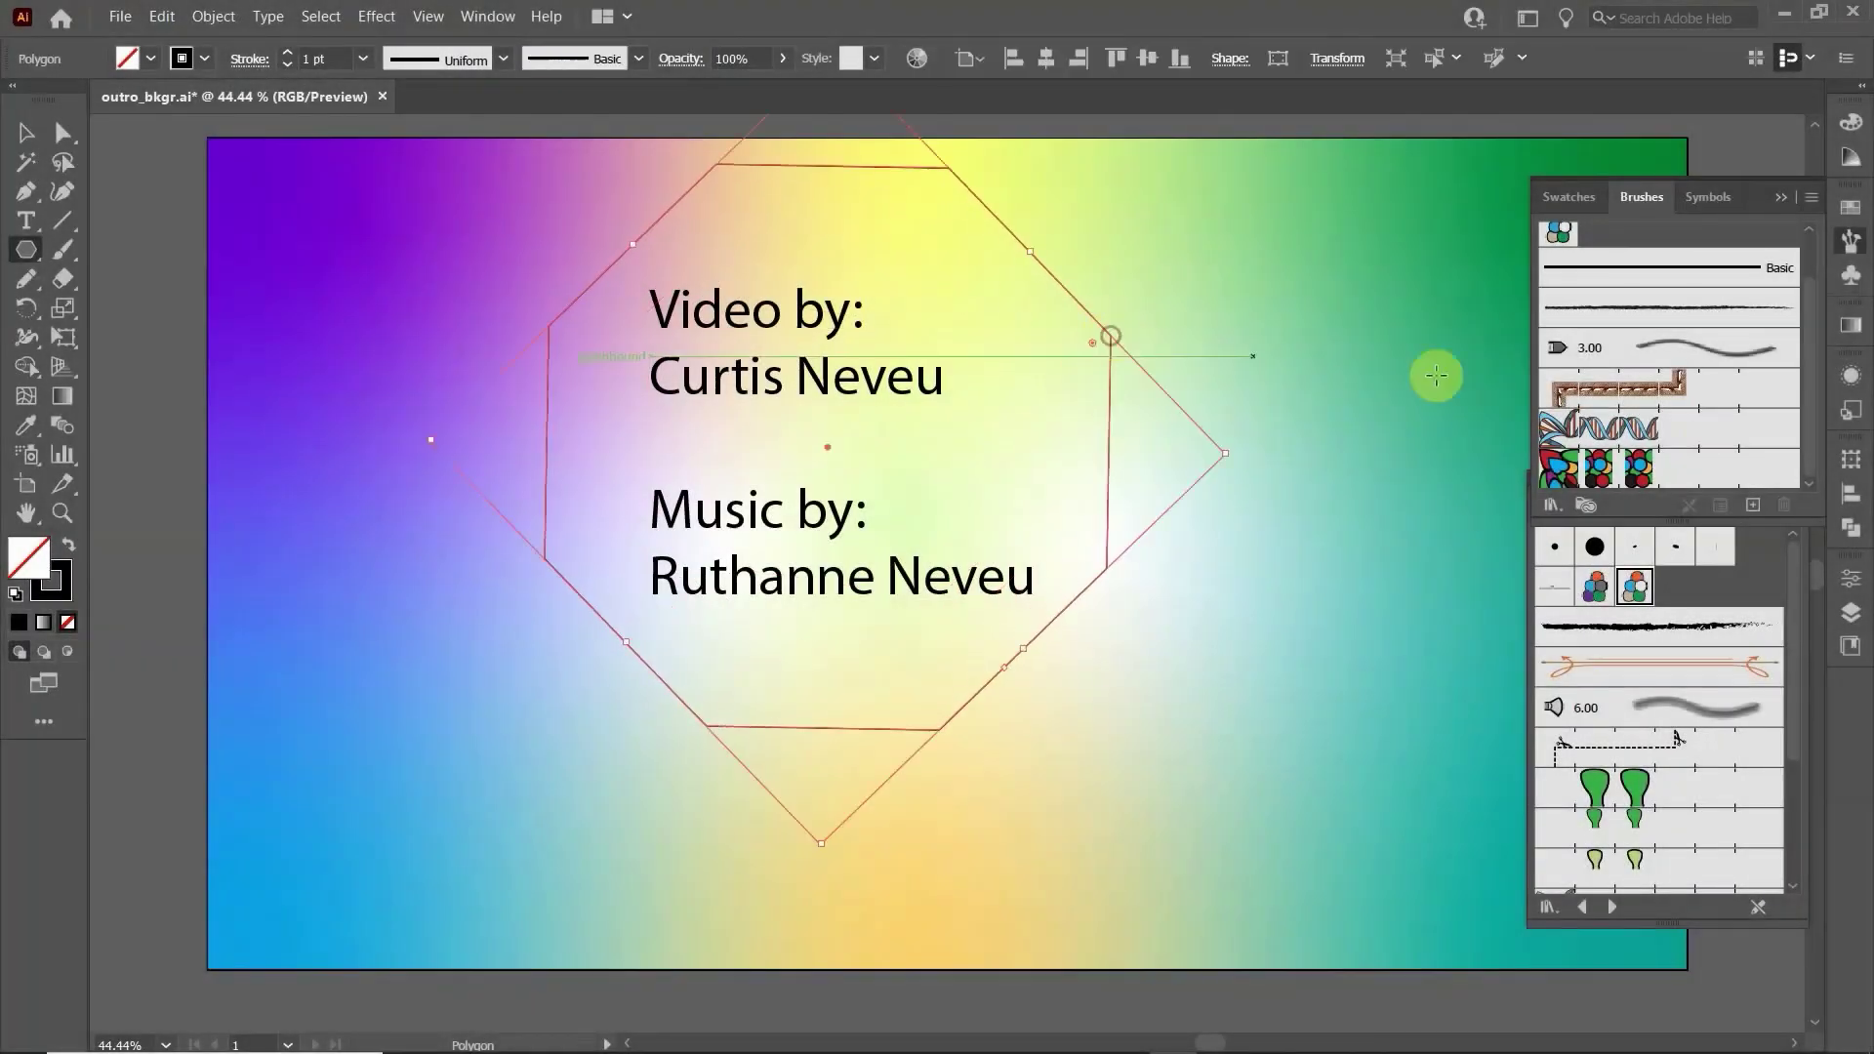
left_click(1689, 432)
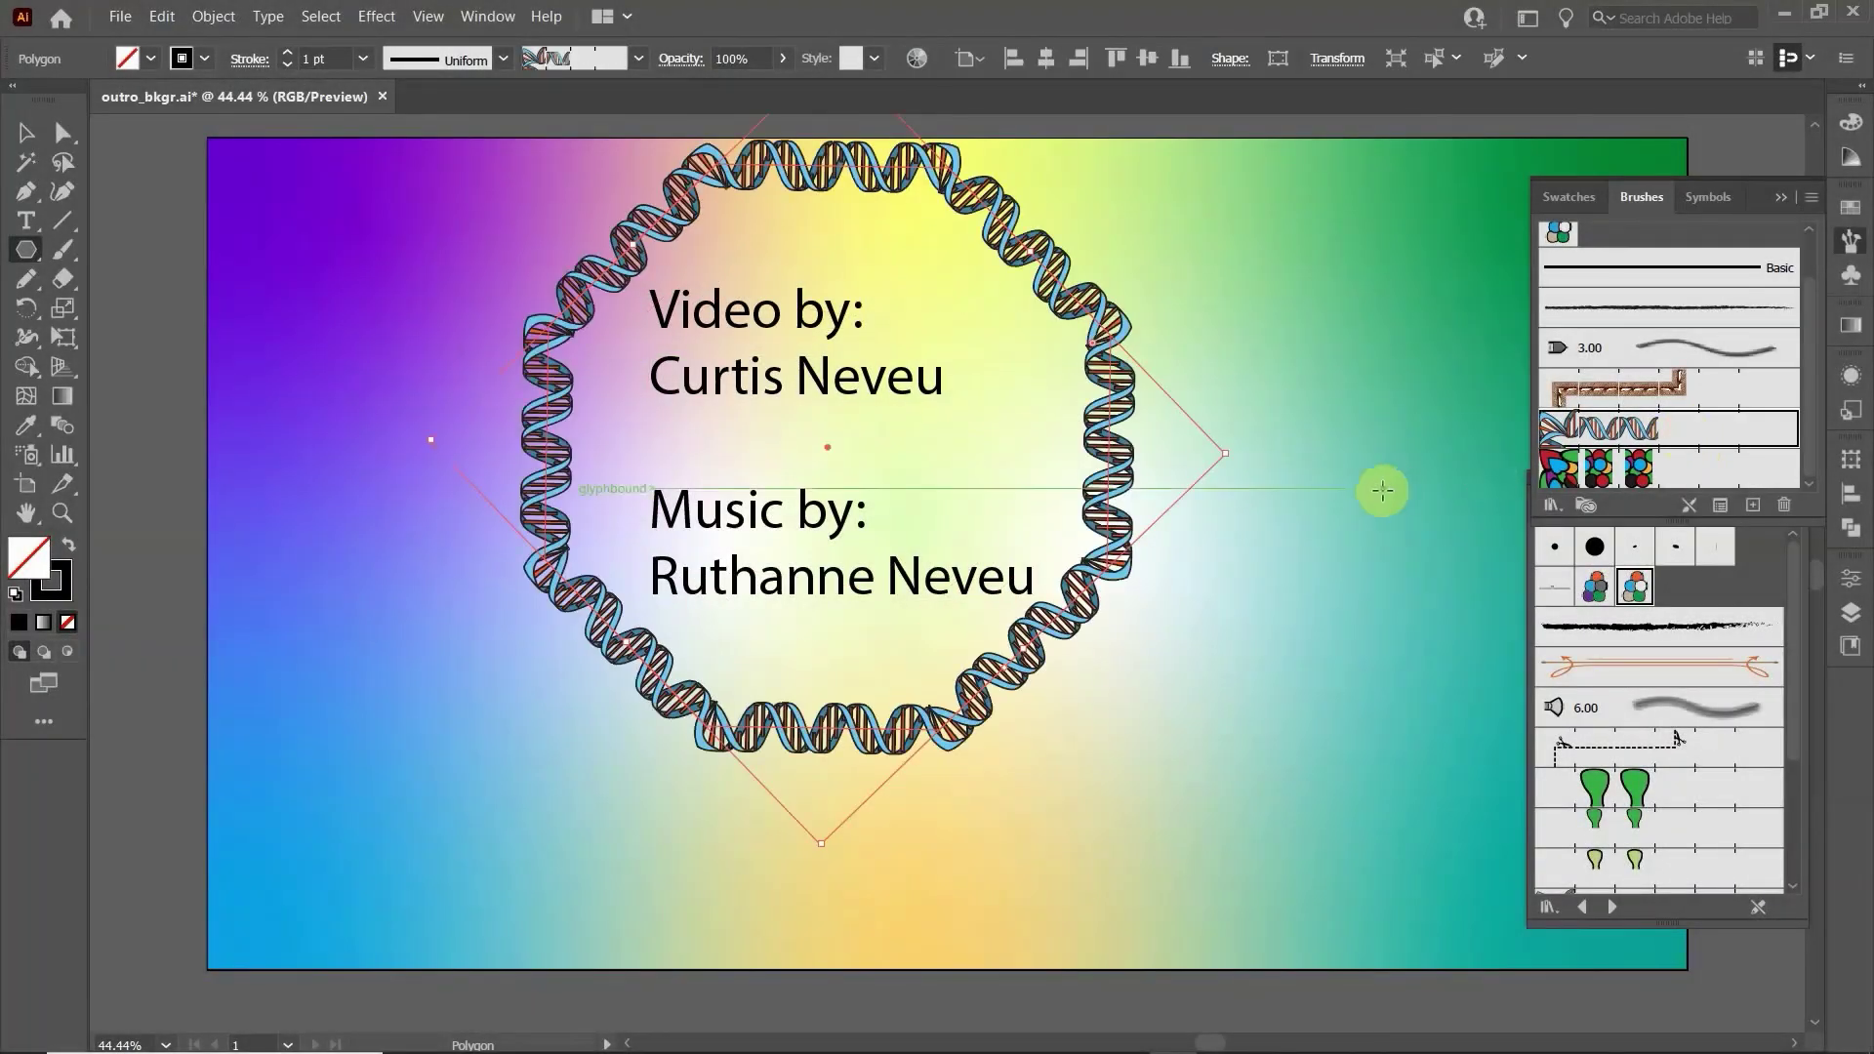